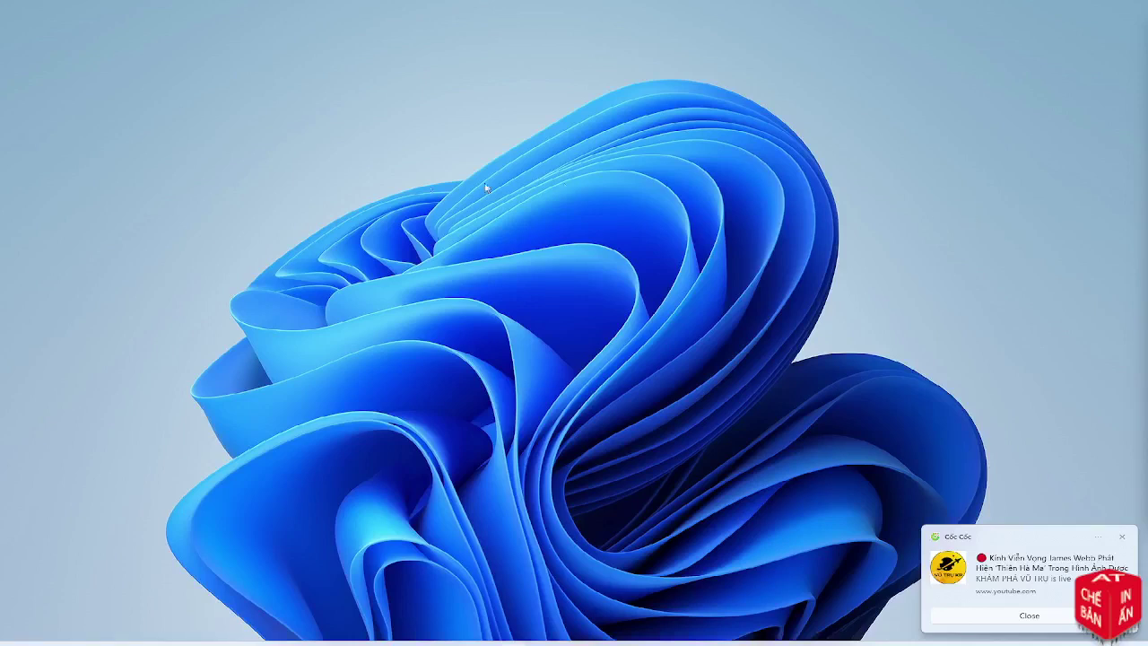
# Dismiss the Cốc Cốc notification and refresh the Windows desktop
pyautogui.click(1121, 536)
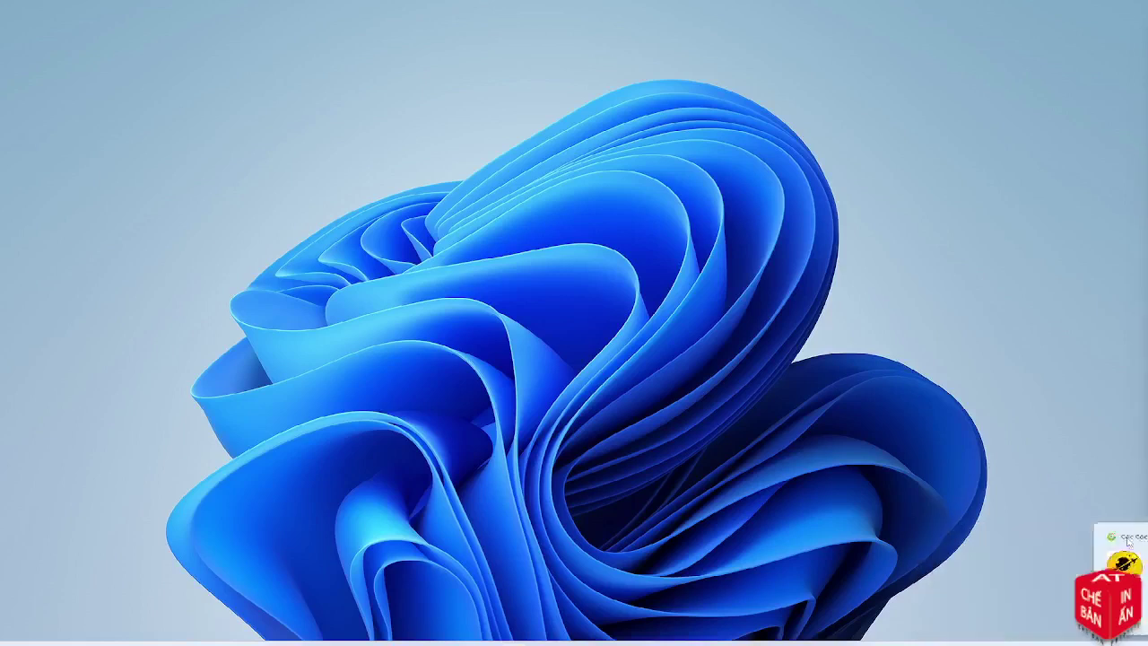
pyautogui.rightClick(607, 289)
pyautogui.click(645, 336)
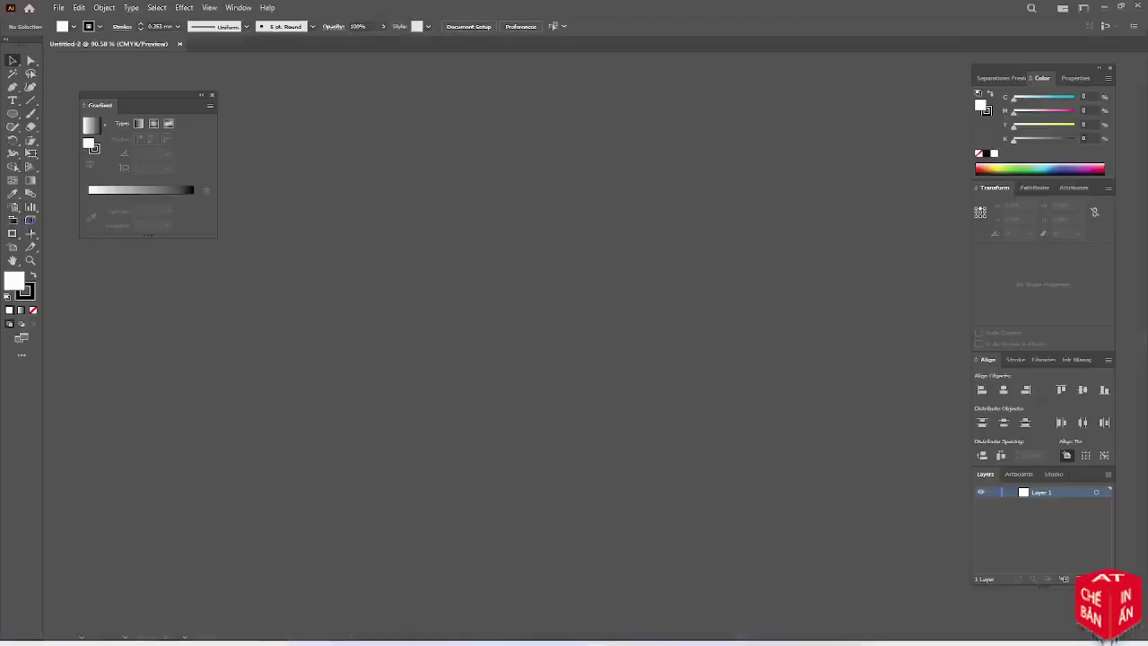
# Draw an area-type frame and enter 'Hello ae....' followed by the pasted Vietnamese phrase
pyautogui.scroll(5, 528, 243)
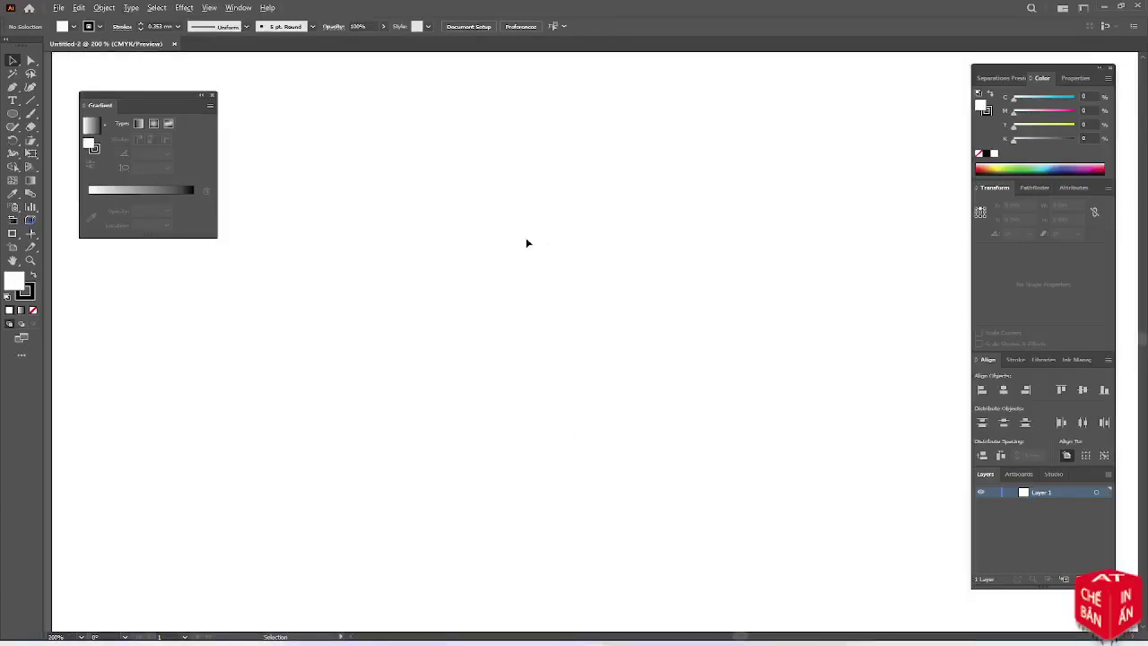
pyautogui.click(11, 103)
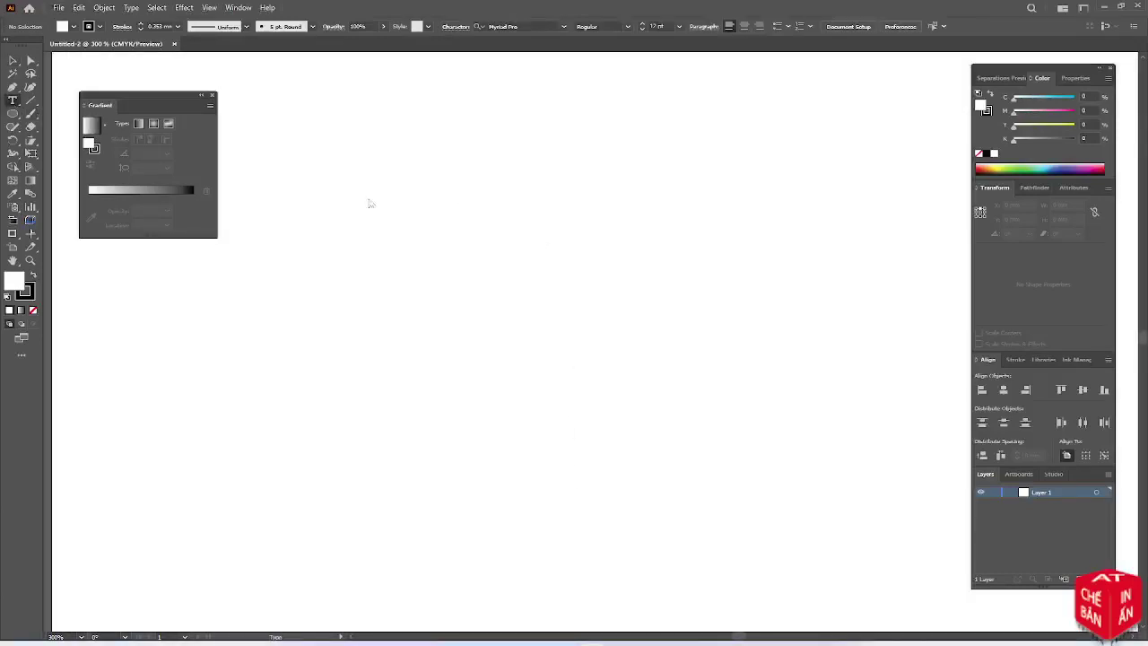
pyautogui.moveTo(369, 199); pyautogui.dragTo(772, 357)
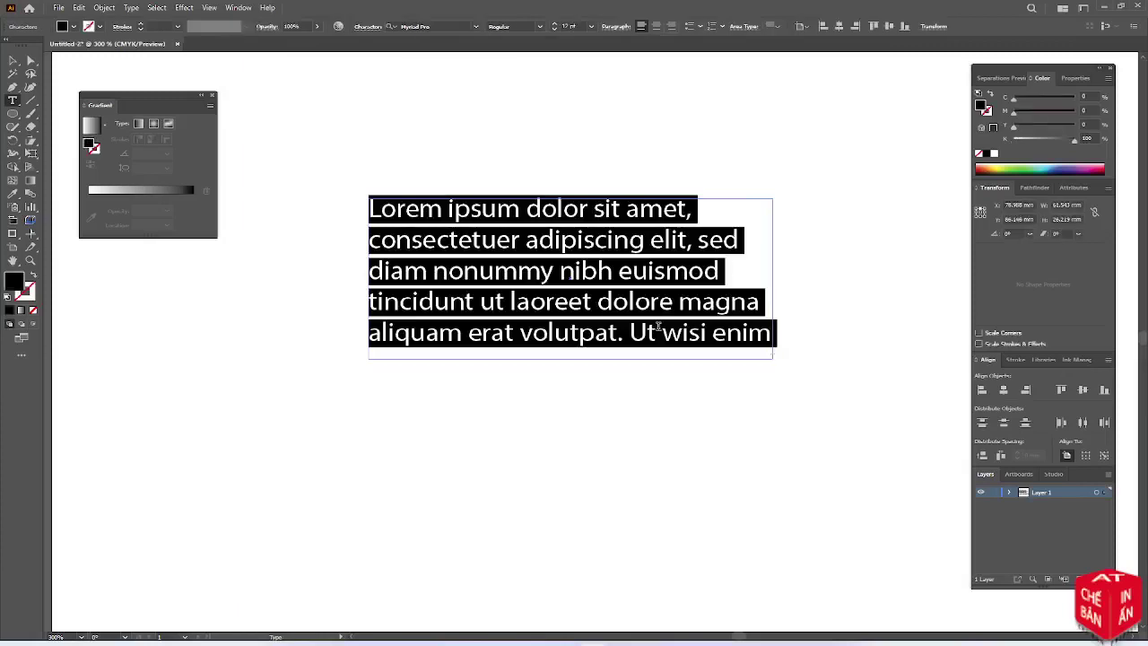
pyautogui.write('h')
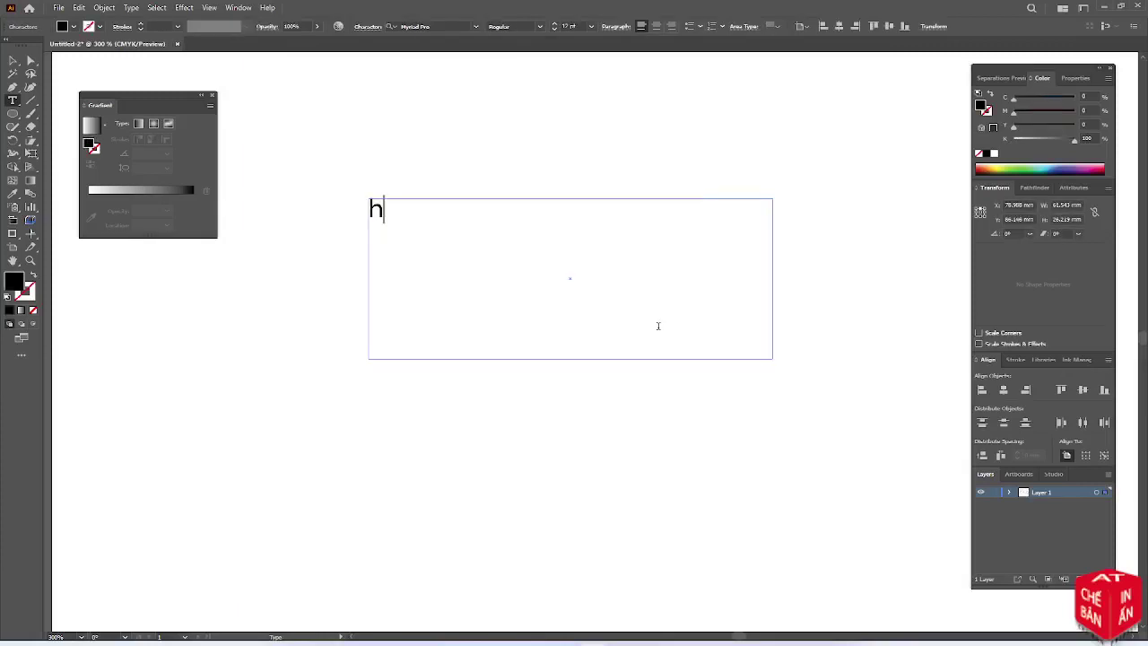
pyautogui.press('BackSpace')
pyautogui.write('h')
pyautogui.press('BackSpace')
pyautogui.write('Hello ae')
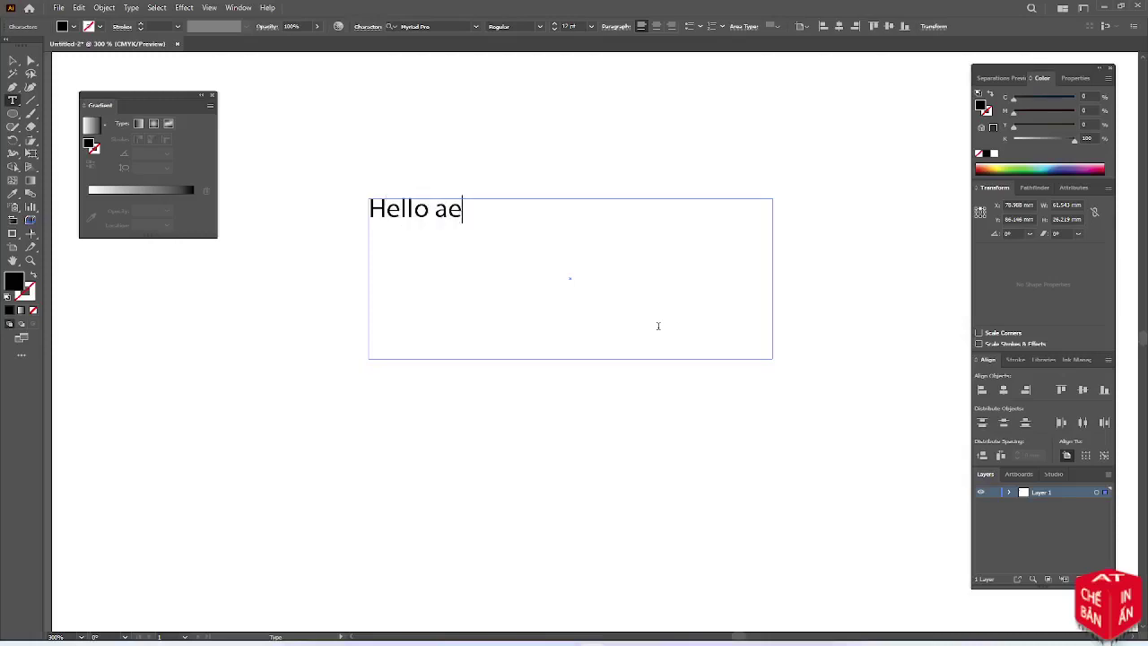
pyautogui.write('....')
pyautogui.write('Hôm nay rãnh rỗi - Lai Chym Cho Vui □ Tập Thiết Kế - Chế Bản - In Ấn')
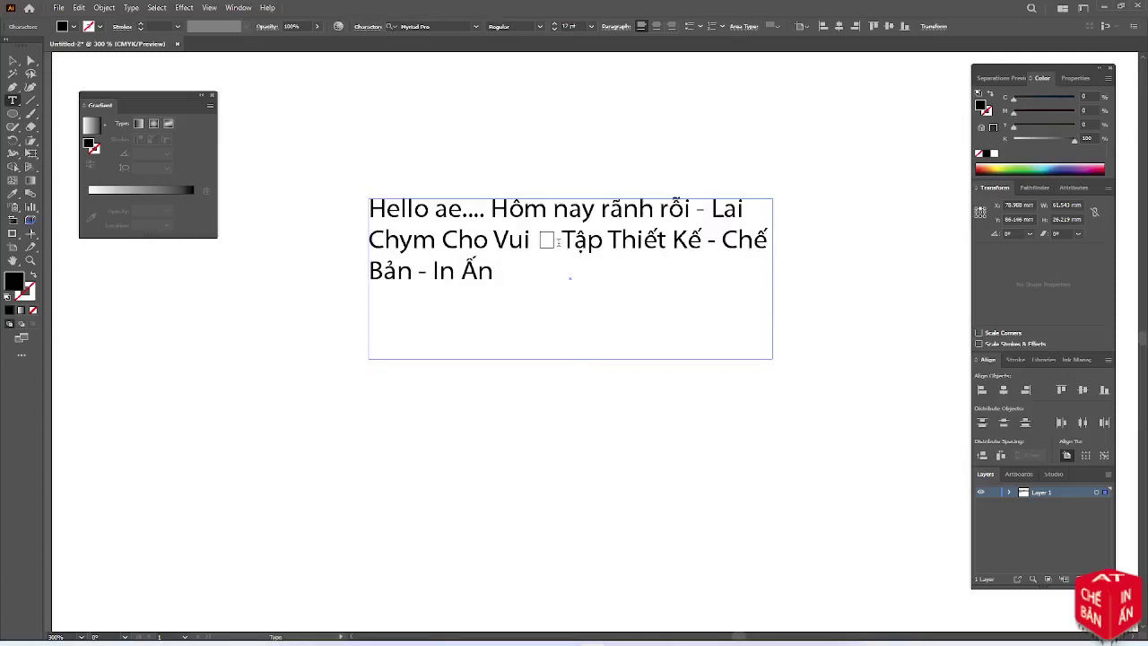
# Replace the stray box glyph with a hyphen and end the text with '^^'
pyautogui.click(558, 242)
pyautogui.press('BackSpace')
pyautogui.write('-')
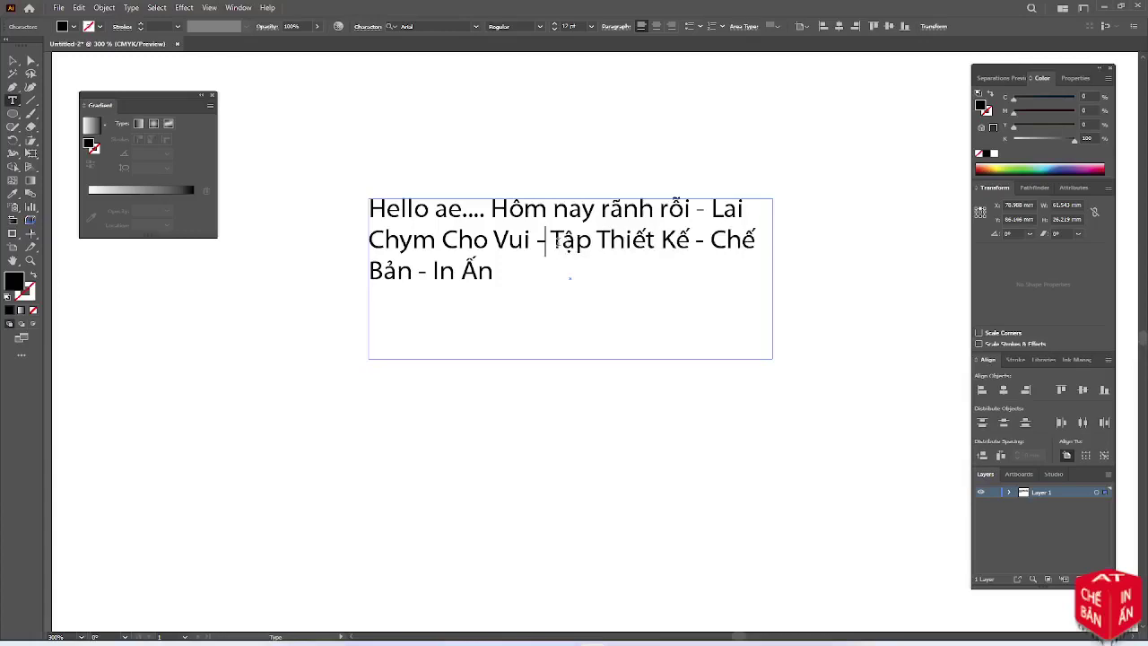
pyautogui.click(542, 270)
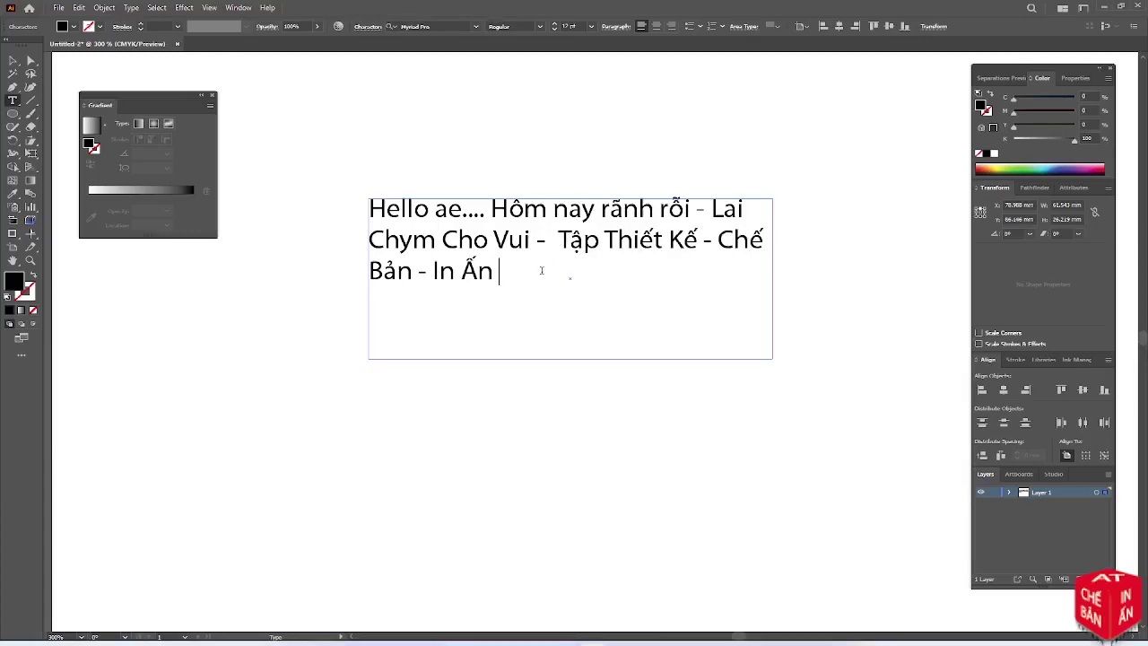
pyautogui.write('^^')
# Widen the heading frame so it fits on one line, and collapse the Gradient panel
pyautogui.click(11, 61)
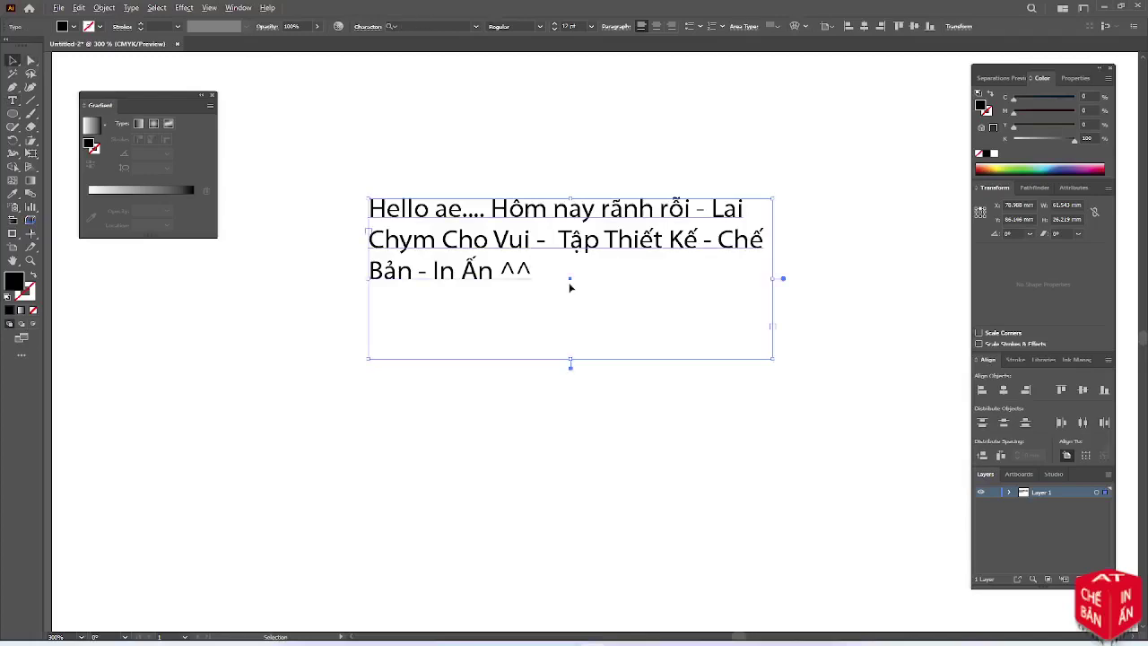
pyautogui.scroll(-1, 569, 284)
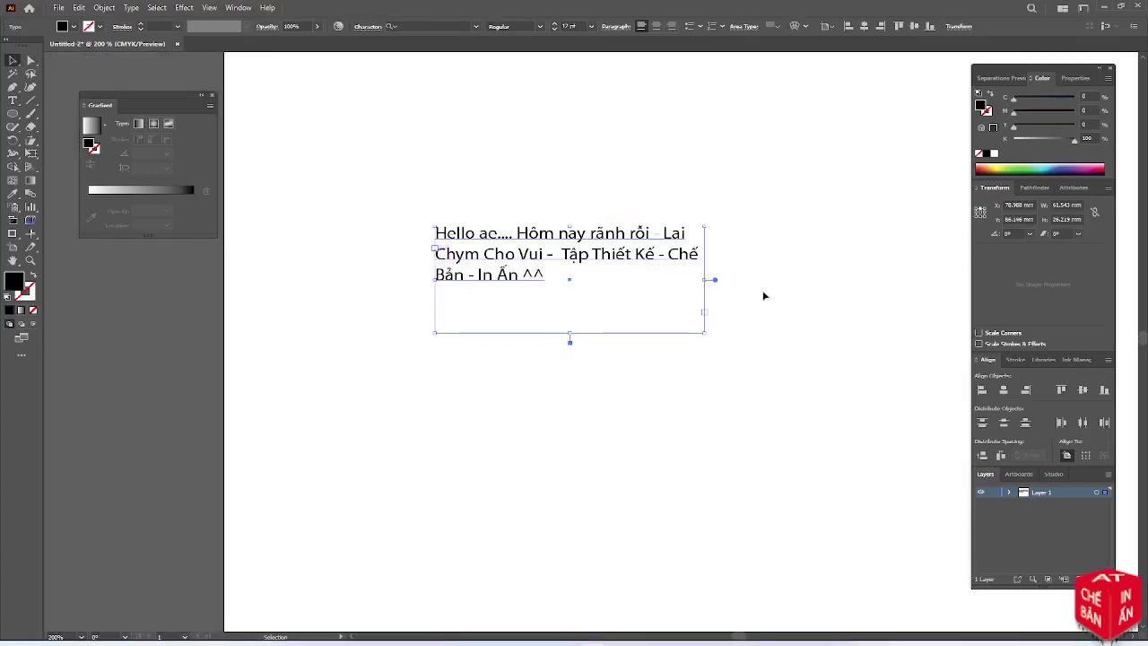
pyautogui.scroll(-1, 568, 282)
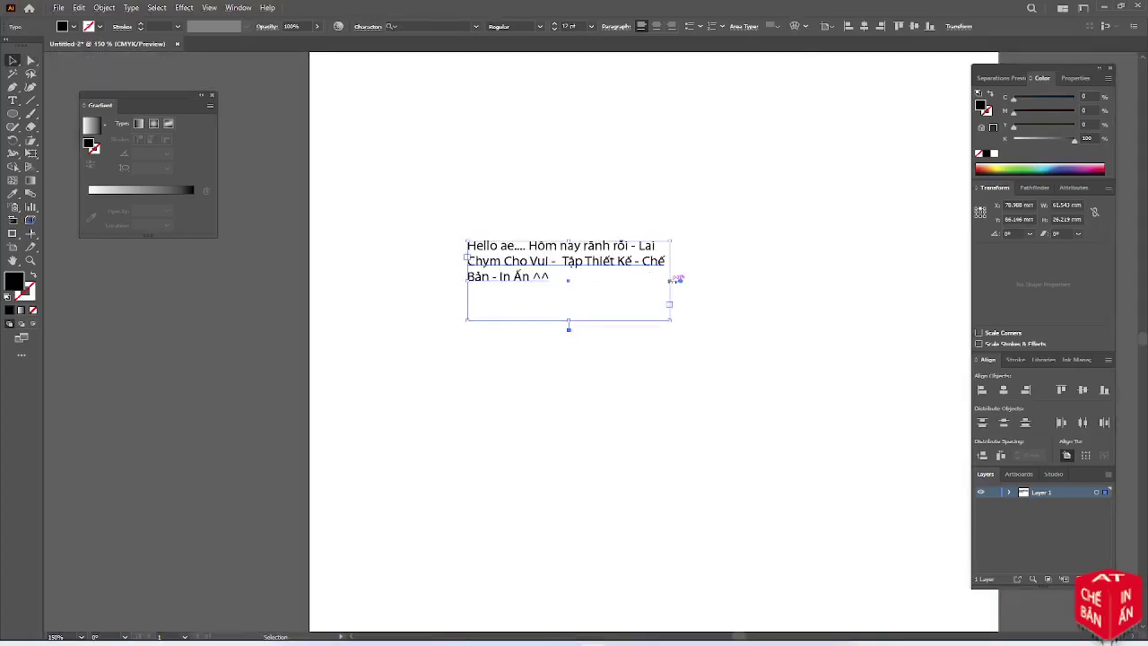
pyautogui.moveTo(671, 279); pyautogui.dragTo(960, 305)
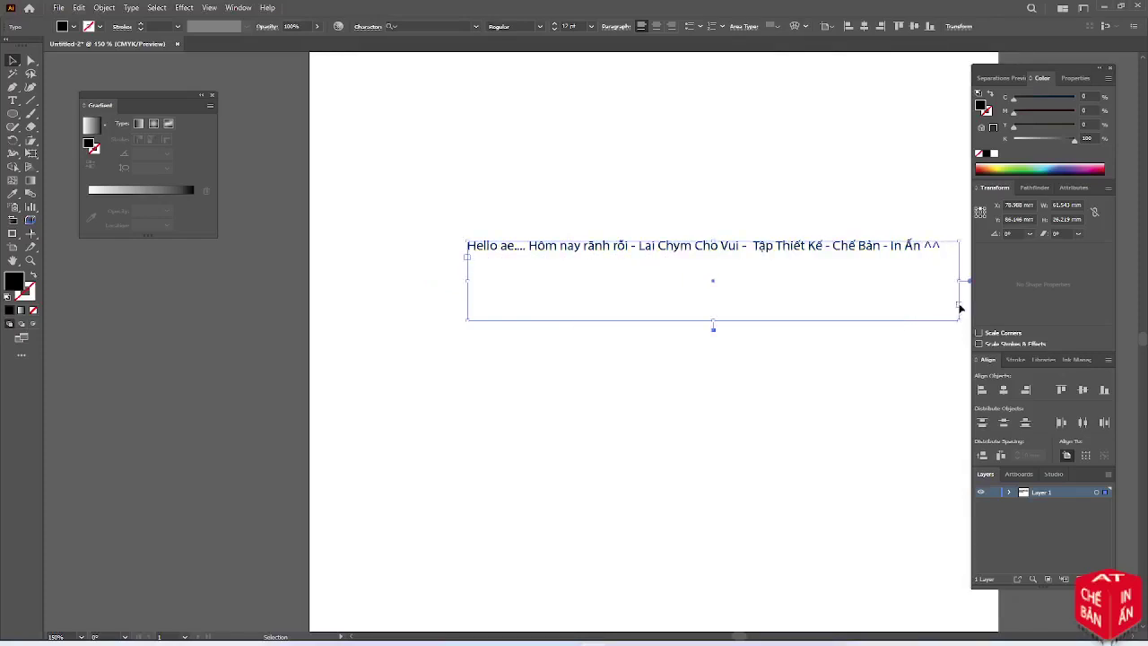
pyautogui.scroll(1, 778, 252)
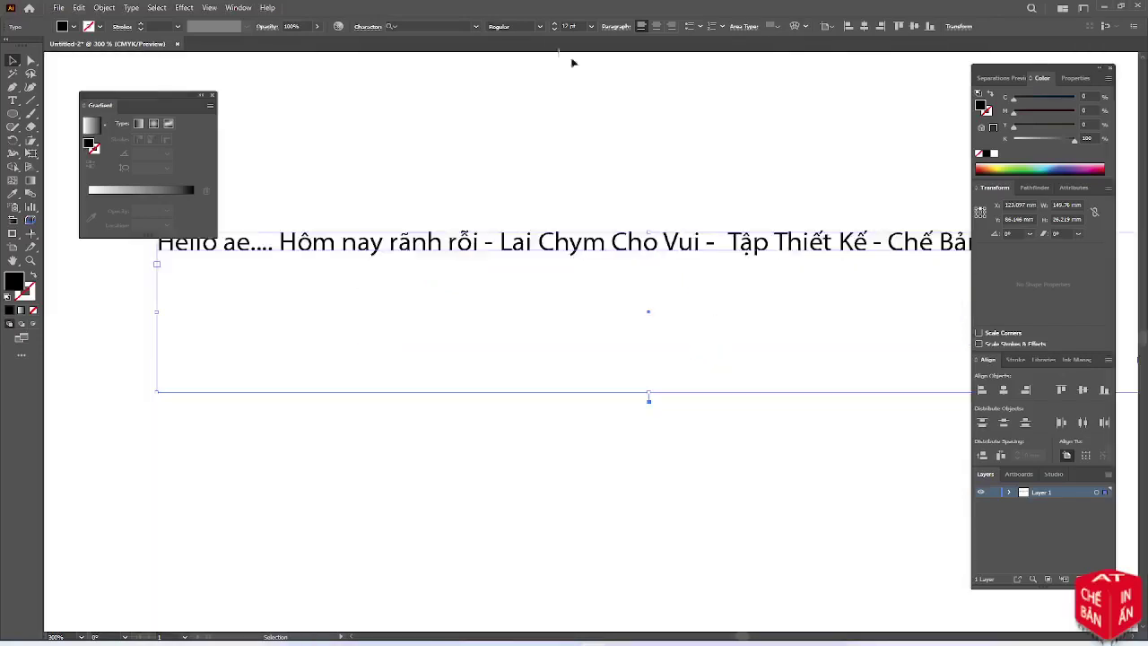
pyautogui.scroll(-1, 513, 102)
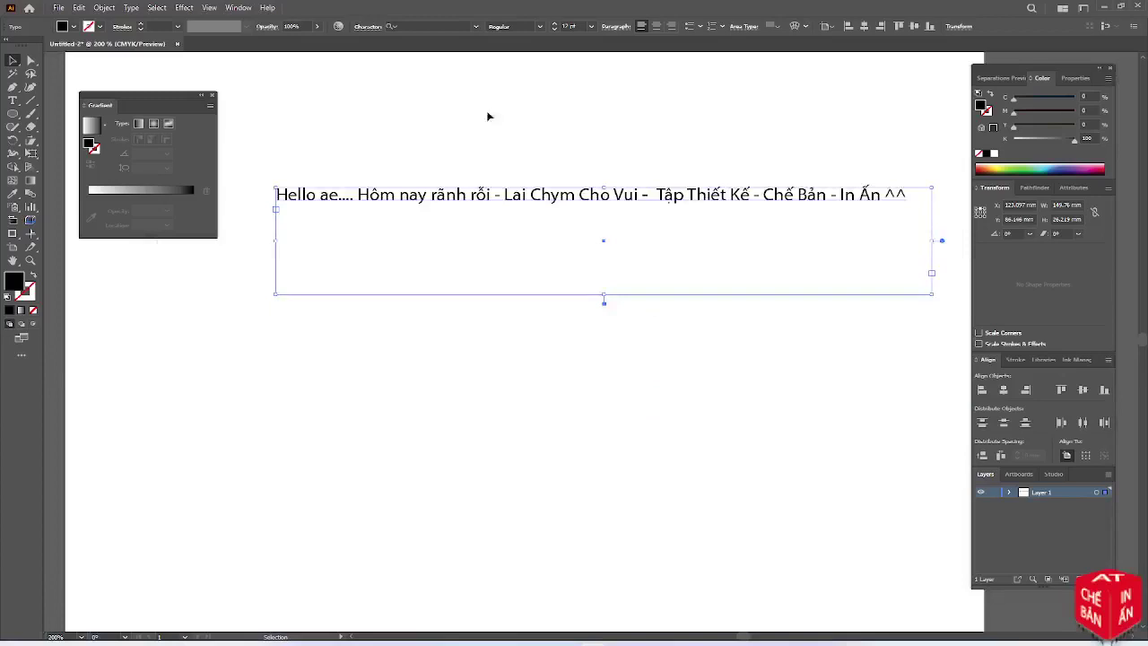
pyautogui.click(199, 95)
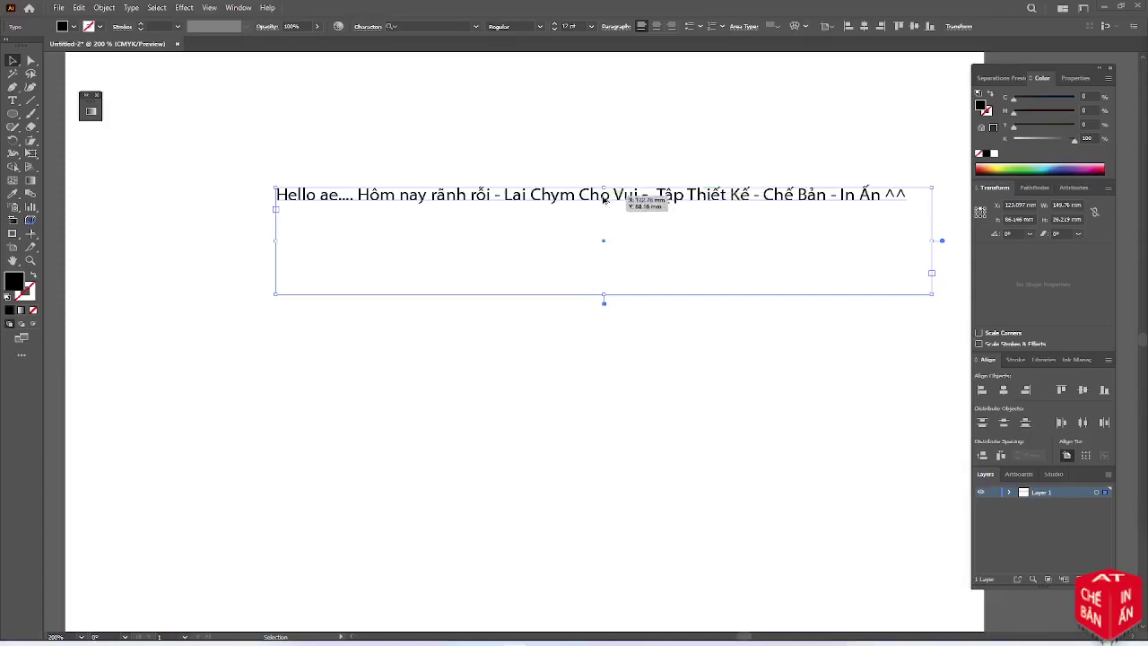
# Alt-drag a copy of the heading below it and retype it as '1. Thiết Kế : Sticker :)'
pyautogui.keyDown('alt'); pyautogui.moveTo(603, 193); pyautogui.dragTo(604, 327); pyautogui.keyUp('alt')
pyautogui.doubleClick(604, 326)
pyautogui.hotkey('ctrl', 'a')
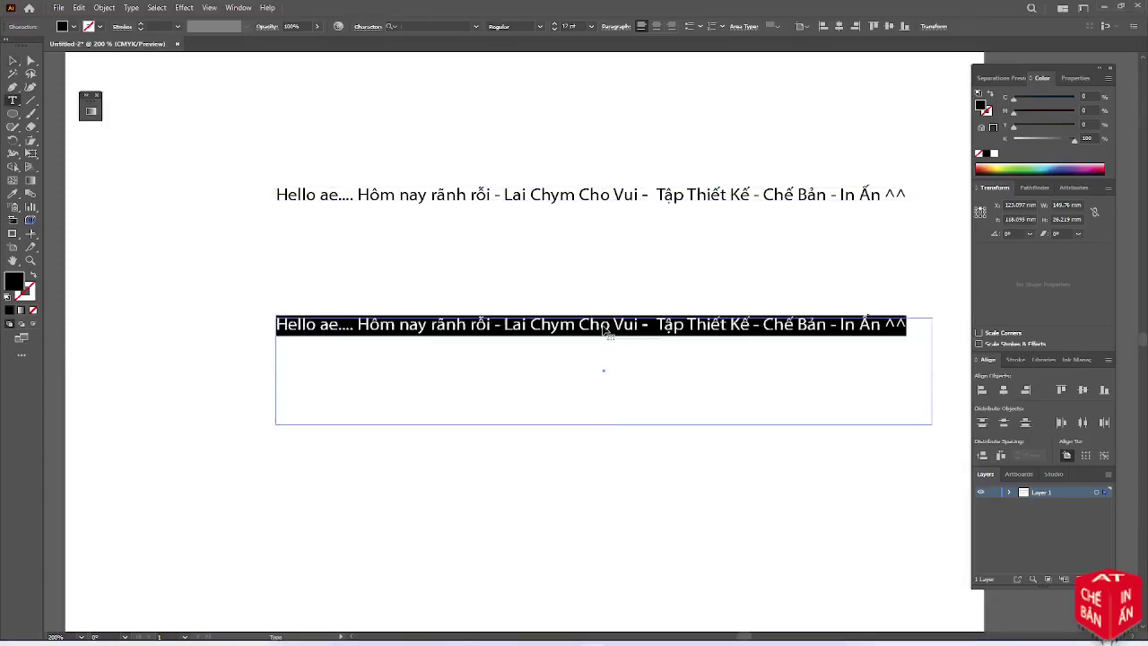
pyautogui.write('1.')
pyautogui.press('Tab')
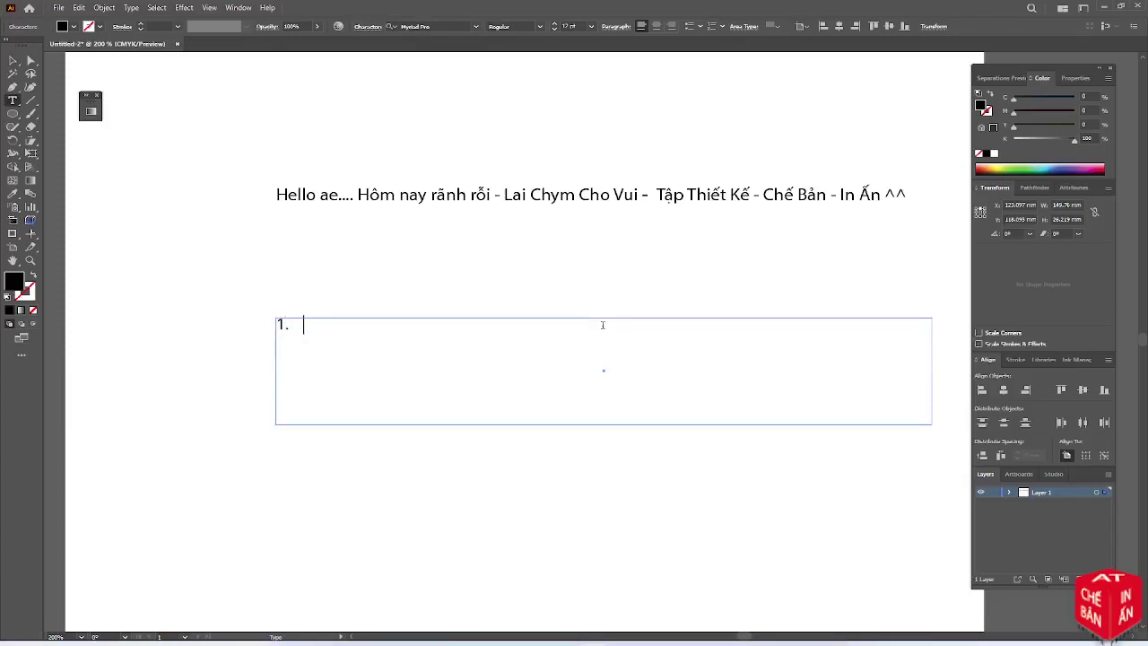
pyautogui.write('Thiết K')
pyautogui.write('e')
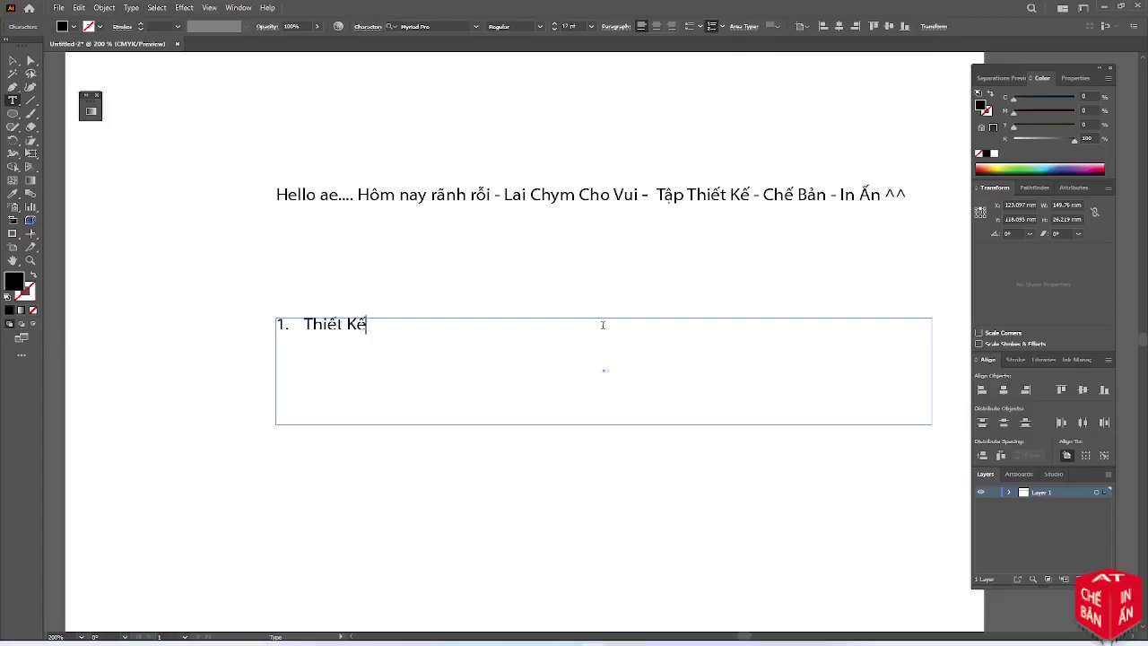
pyautogui.write(' S')
pyautogui.press('BackSpace')
pyautogui.write(': Sticker :)')
# Shrink the list frame to a single line's height and deselect it
pyautogui.click(13, 60)
pyautogui.scroll(-1, 491, 288)
pyautogui.keyDown('alt'); pyautogui.scroll(-1, 495, 290); pyautogui.keyUp('alt')
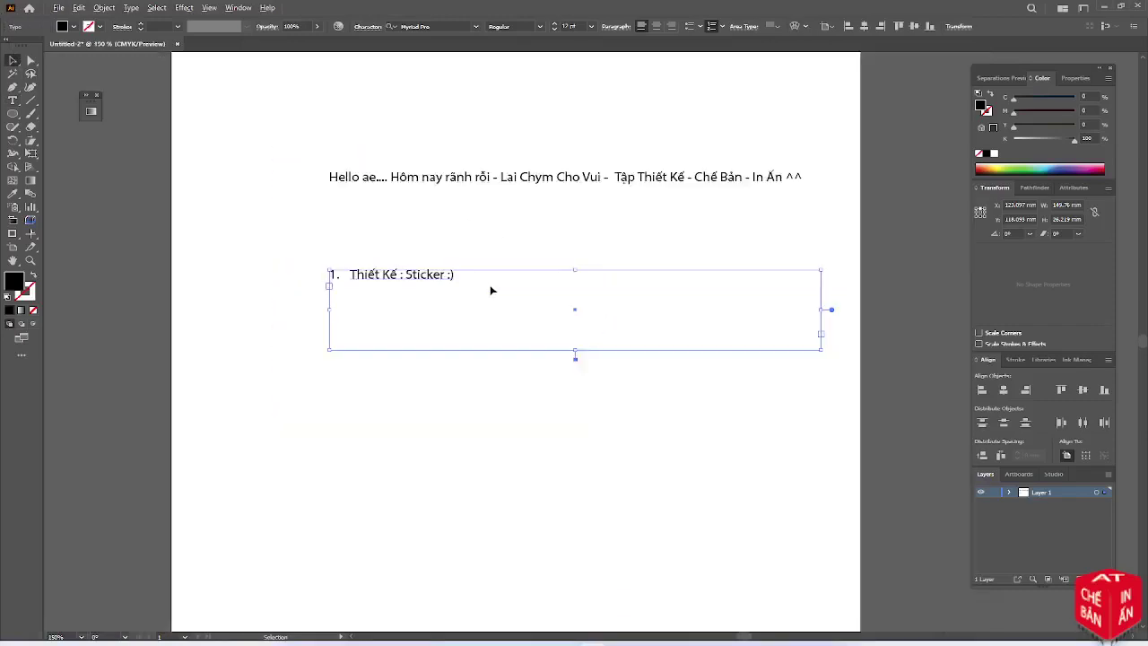
pyautogui.scroll(-1, 490, 292)
pyautogui.moveTo(576, 299); pyautogui.dragTo(583, 231)
pyautogui.click(469, 289)
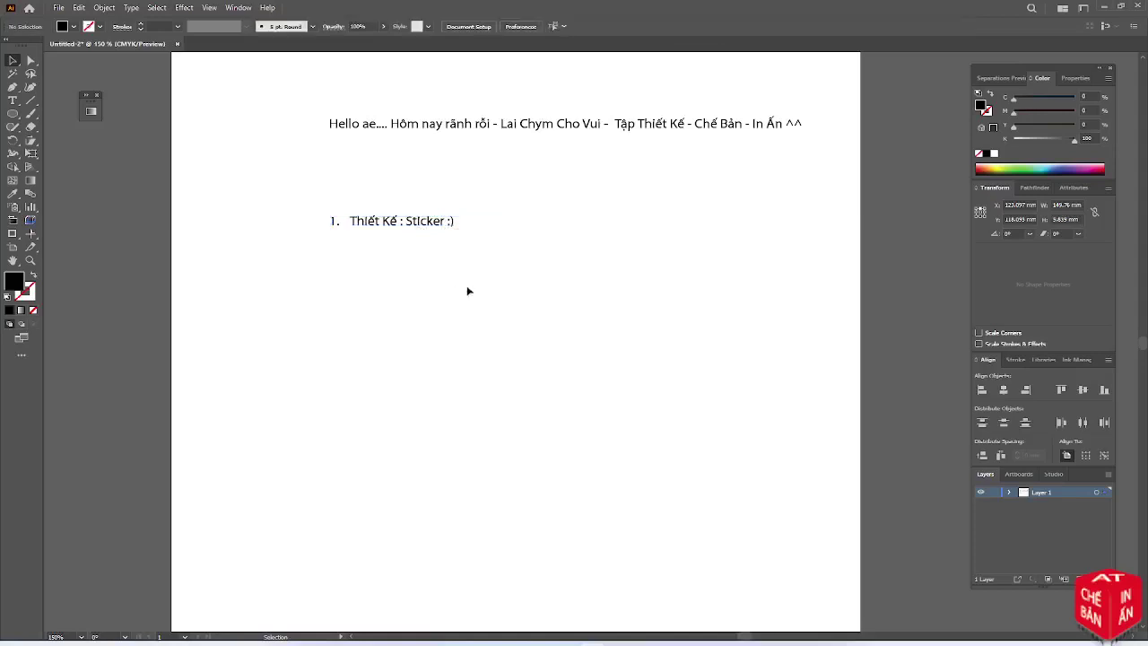
pyautogui.scroll(-1, 472, 288)
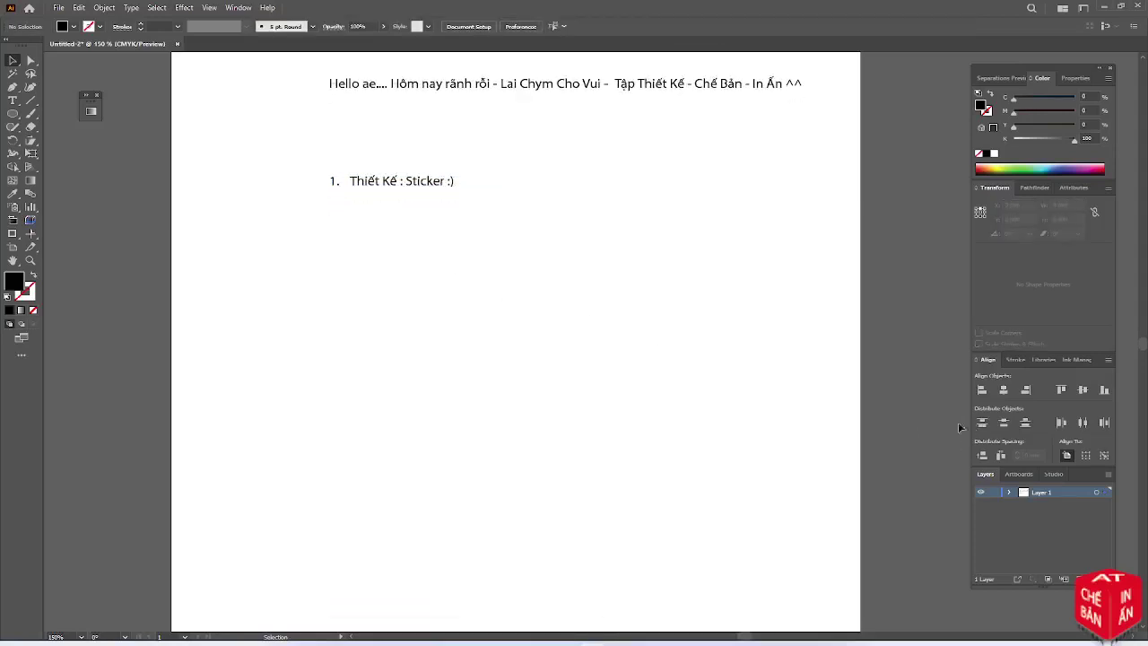
# Draw a 100 mm circle and centre it horizontally and vertically on the artboard
pyautogui.click(14, 115)
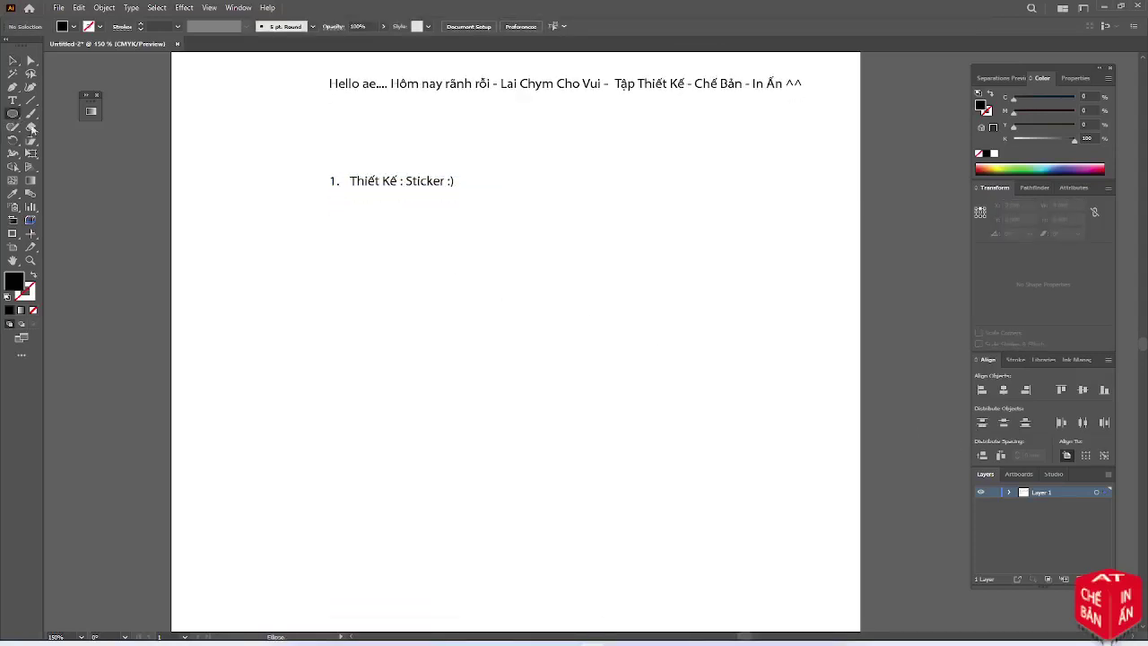
pyautogui.click(431, 328)
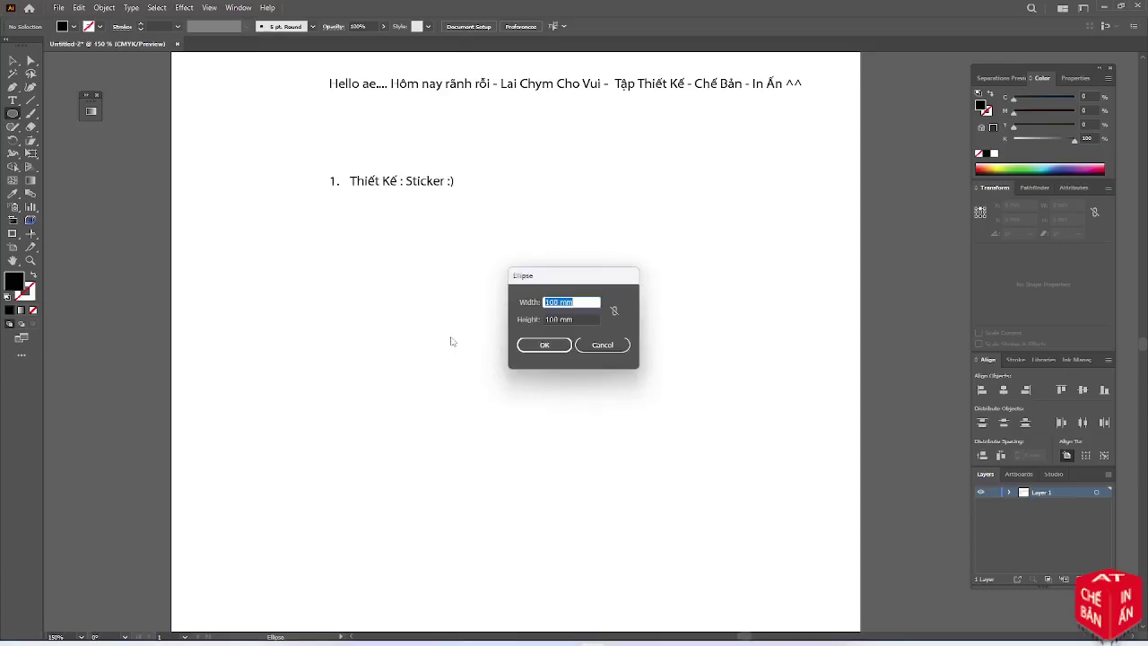
pyautogui.click(555, 346)
pyautogui.scroll(-1, 547, 350)
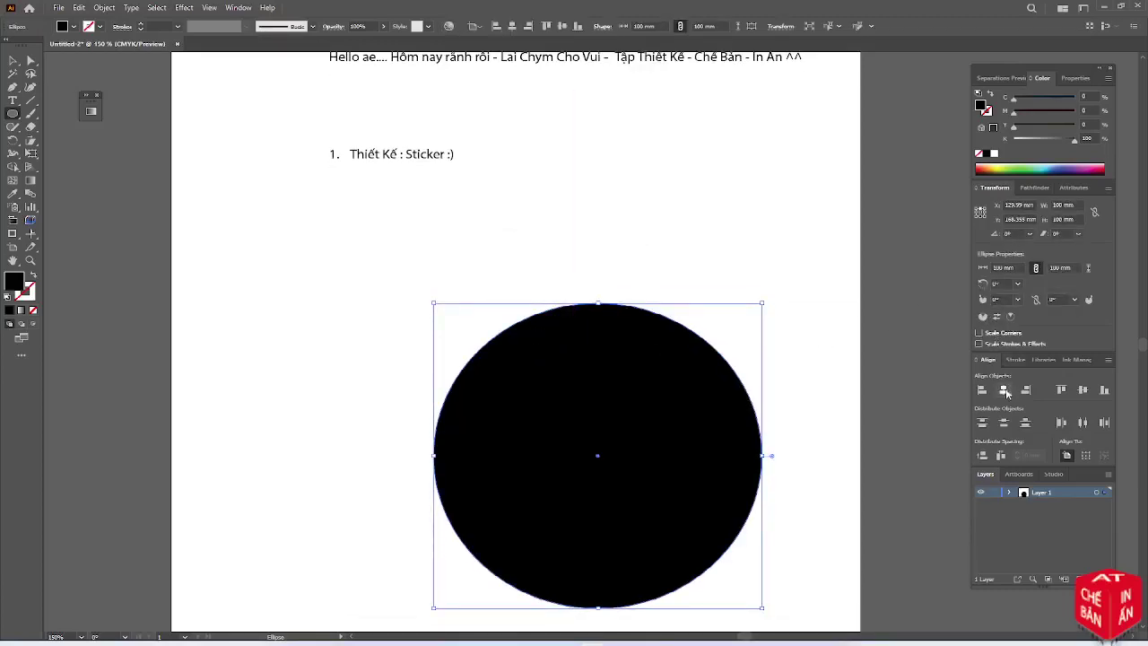
pyautogui.click(1004, 390)
pyautogui.click(1082, 395)
pyautogui.scroll(3, 664, 267)
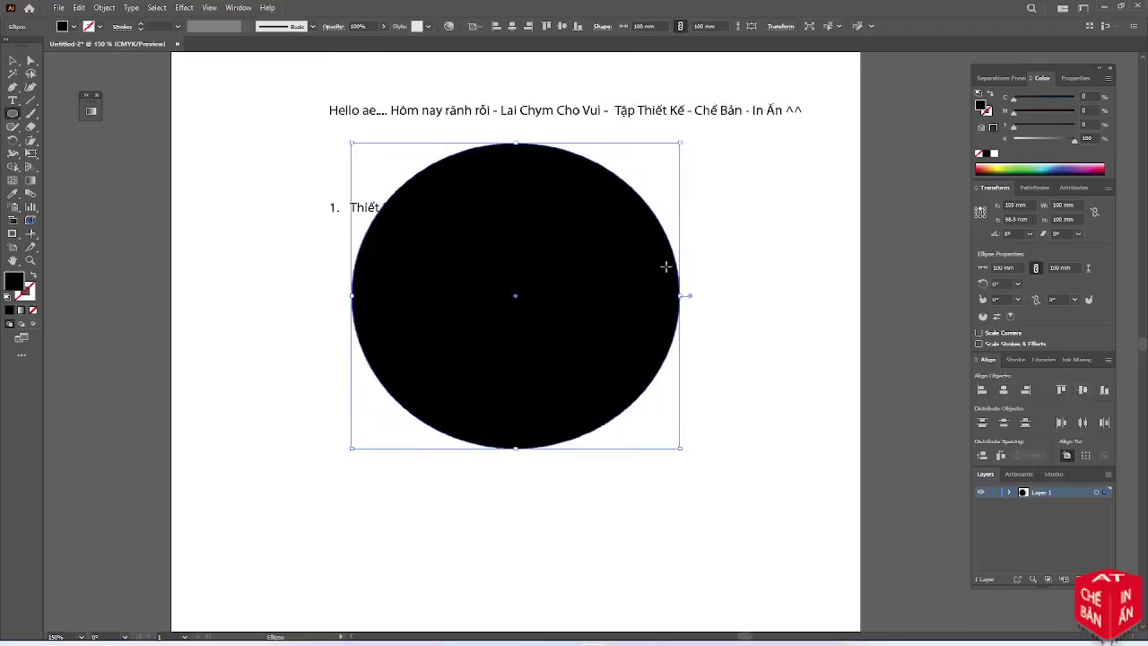
# Select the black circle and set its fill to C0 M100 Y100 K0 red
pyautogui.click(13, 60)
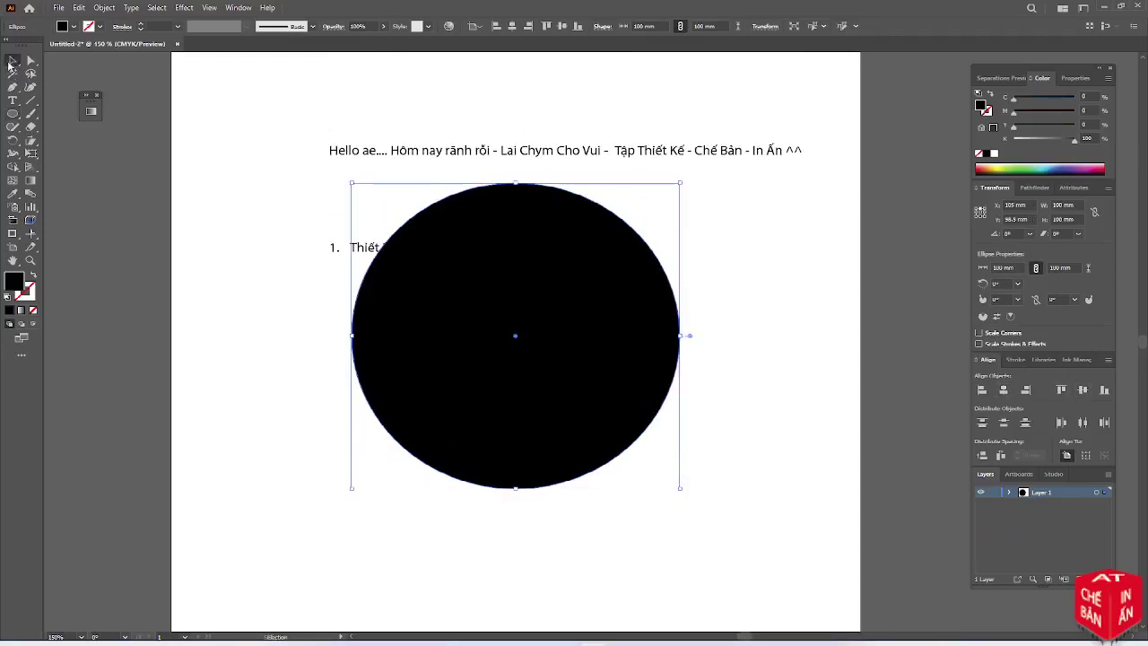
pyautogui.moveTo(257, 126); pyautogui.dragTo(361, 191)
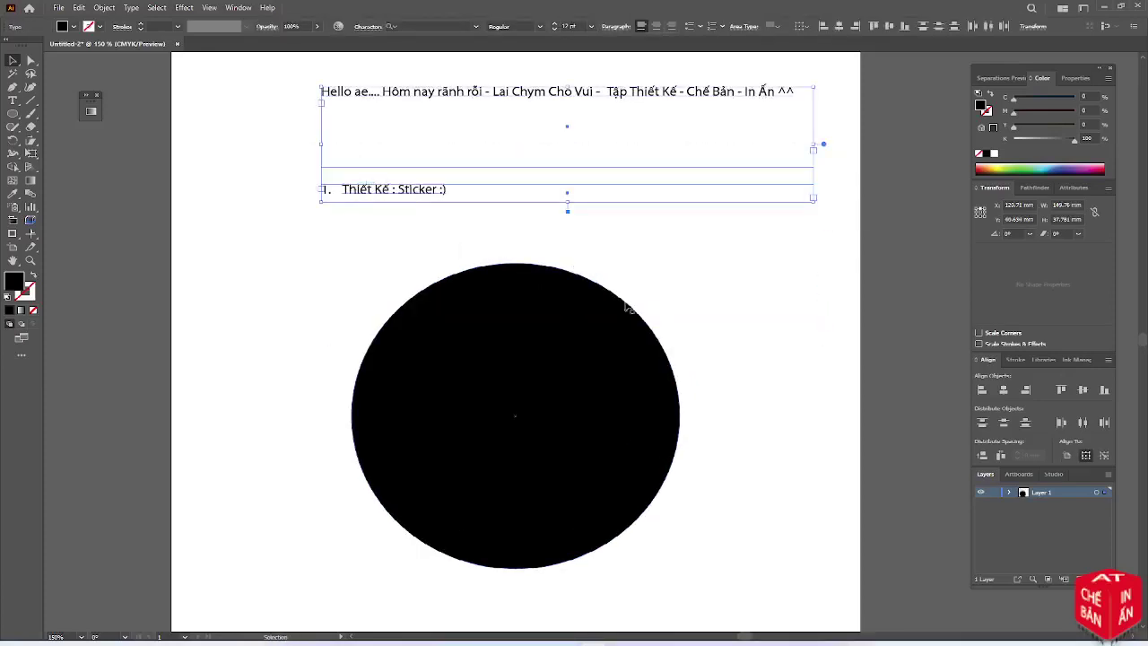
pyautogui.click(711, 319)
pyautogui.click(546, 374)
pyautogui.scroll(-1, 545, 377)
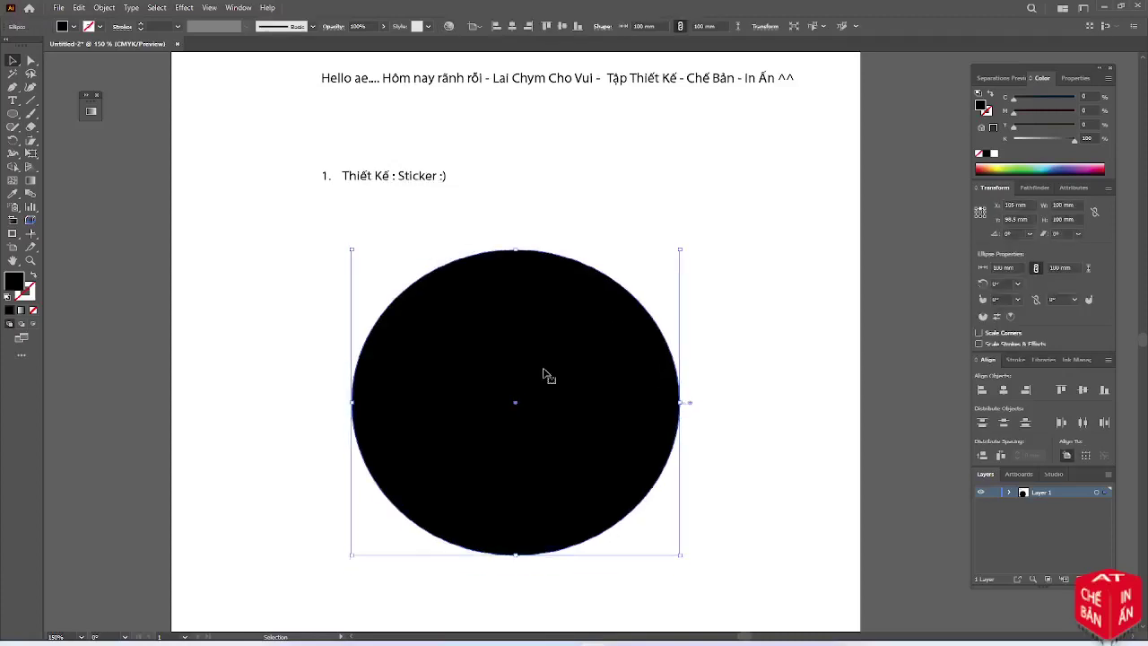
pyautogui.click(1089, 110)
pyautogui.write('100')
pyautogui.press('Tab')
pyautogui.write('100')
pyautogui.press('Tab')
pyautogui.write('0')
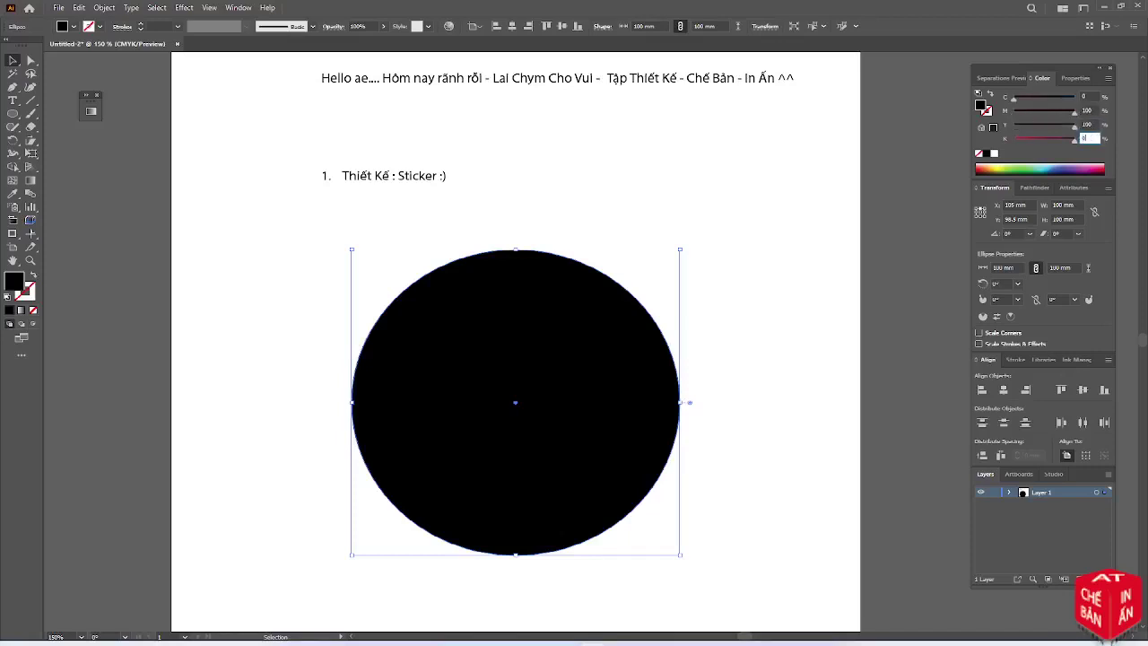
pyautogui.press('Tab')
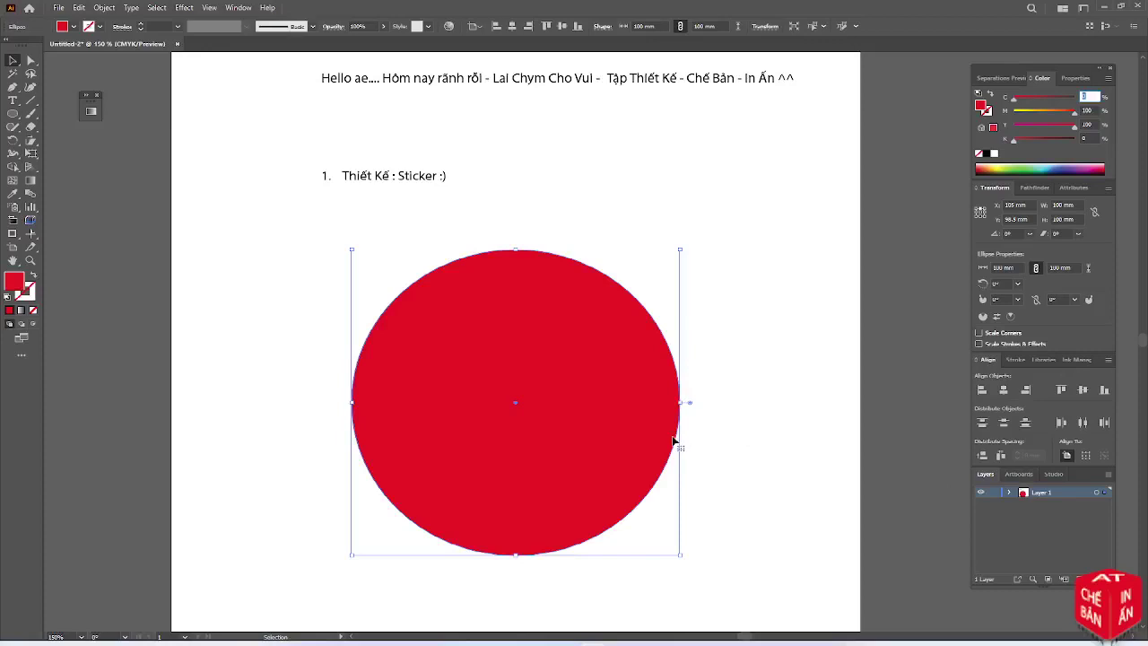
# Check the red circle, then add a new layer above Layer 1
pyautogui.click(724, 400)
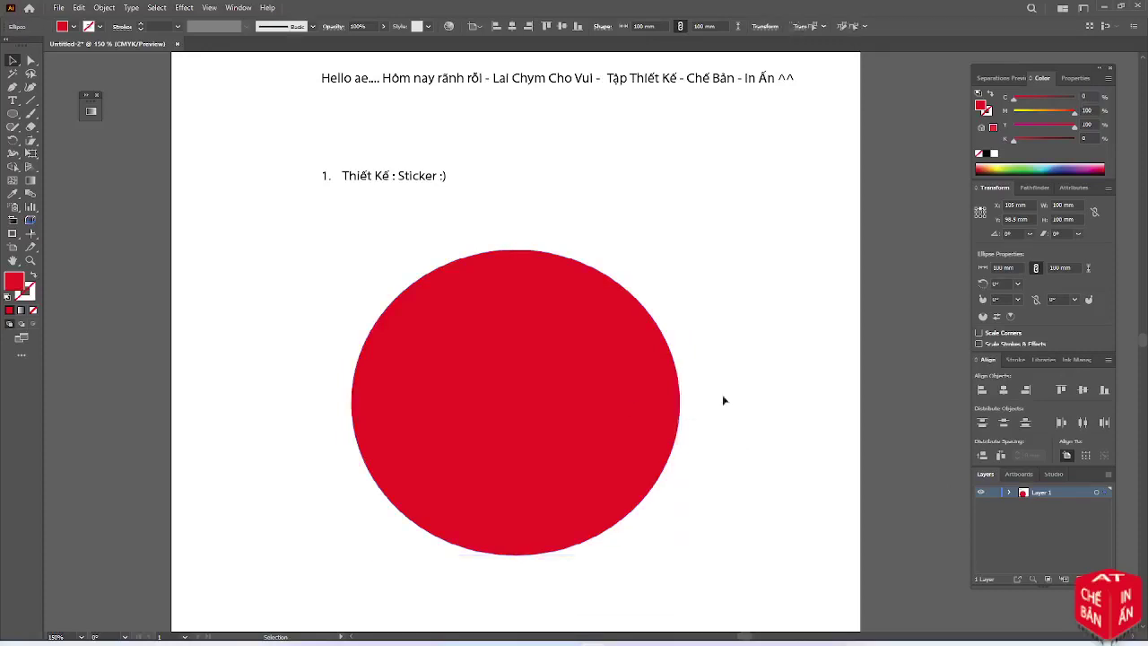
pyautogui.click(607, 411)
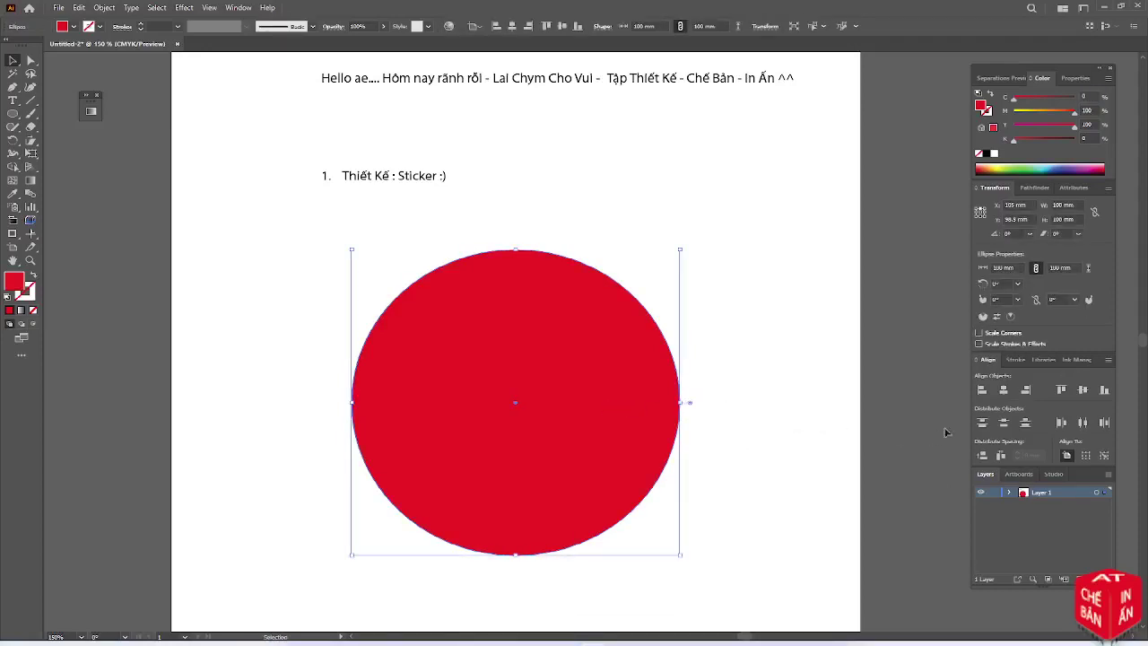
pyautogui.click(1025, 531)
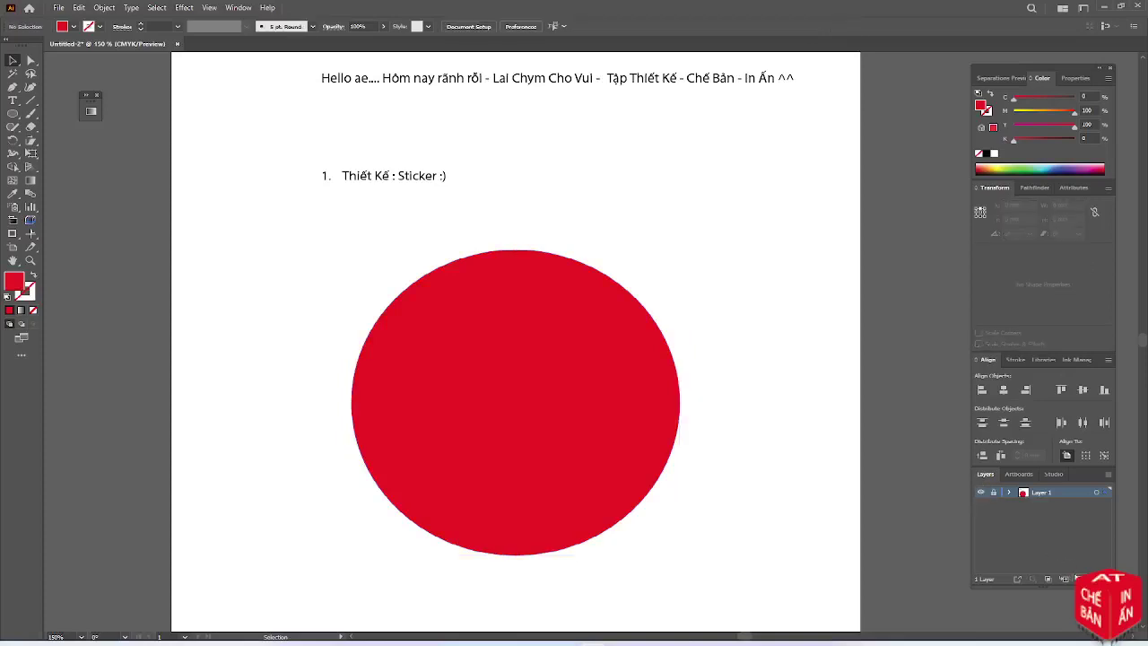
pyautogui.click(1078, 578)
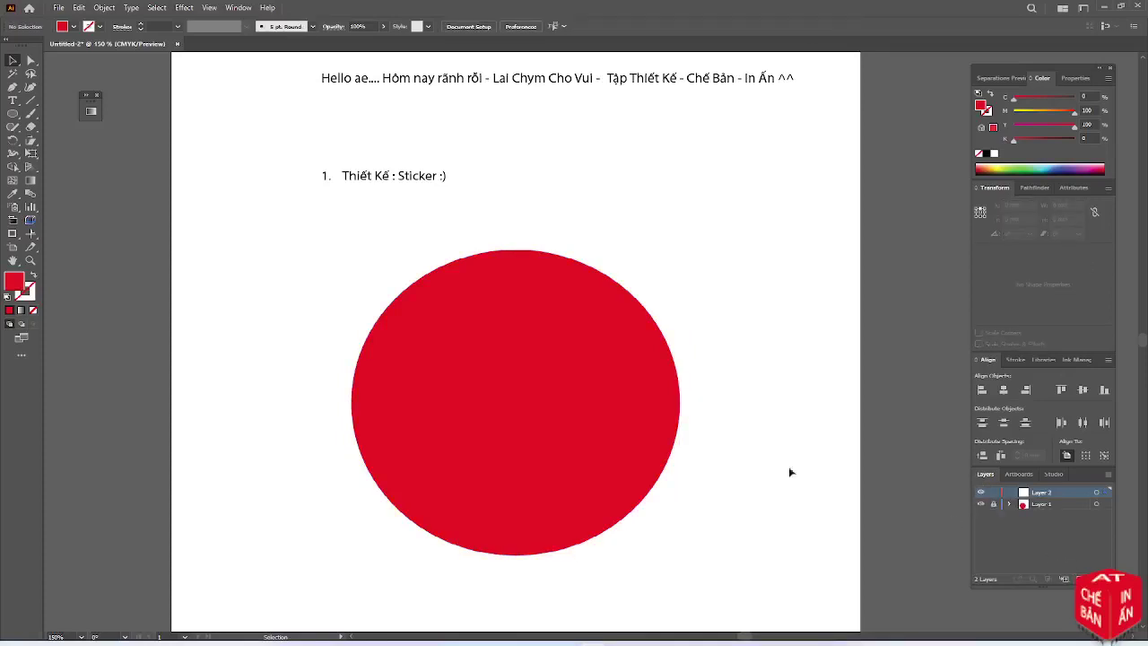
# Paste a copy of the red circle in front on Layer 2 and fill it black (K 100)
pyautogui.click(668, 441)
pyautogui.hotkey('ctrl', 'c')
pyautogui.hotkey('ctrl', 'f')
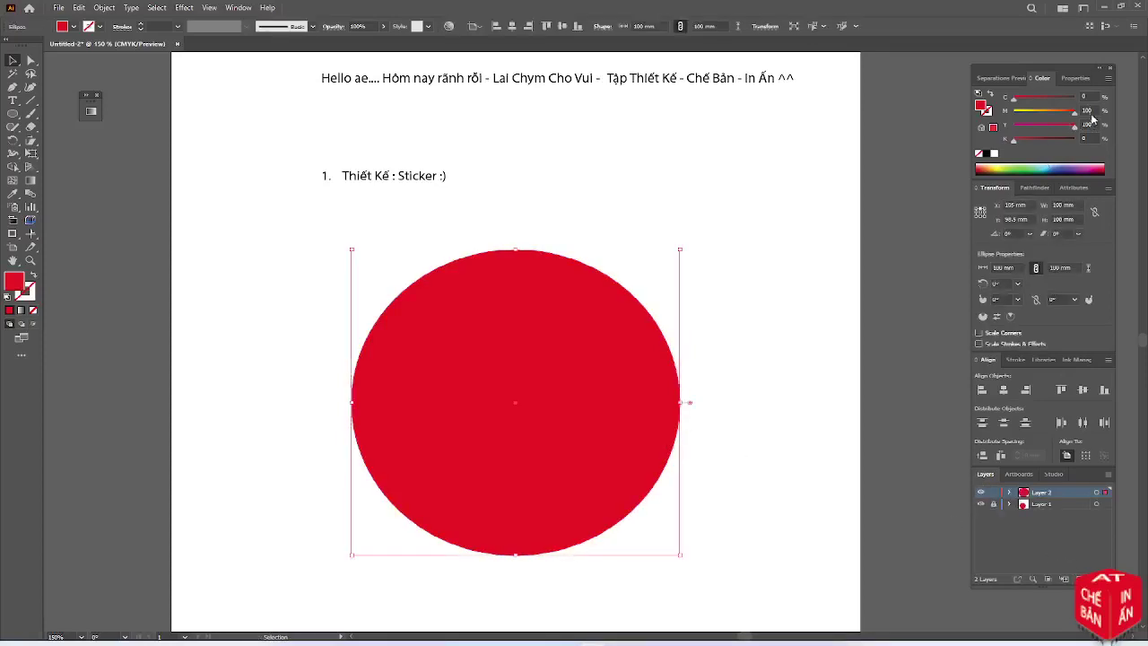
pyautogui.doubleClick(1088, 109)
pyautogui.write('0')
pyautogui.press('Tab')
pyautogui.write('0')
pyautogui.press('Tab')
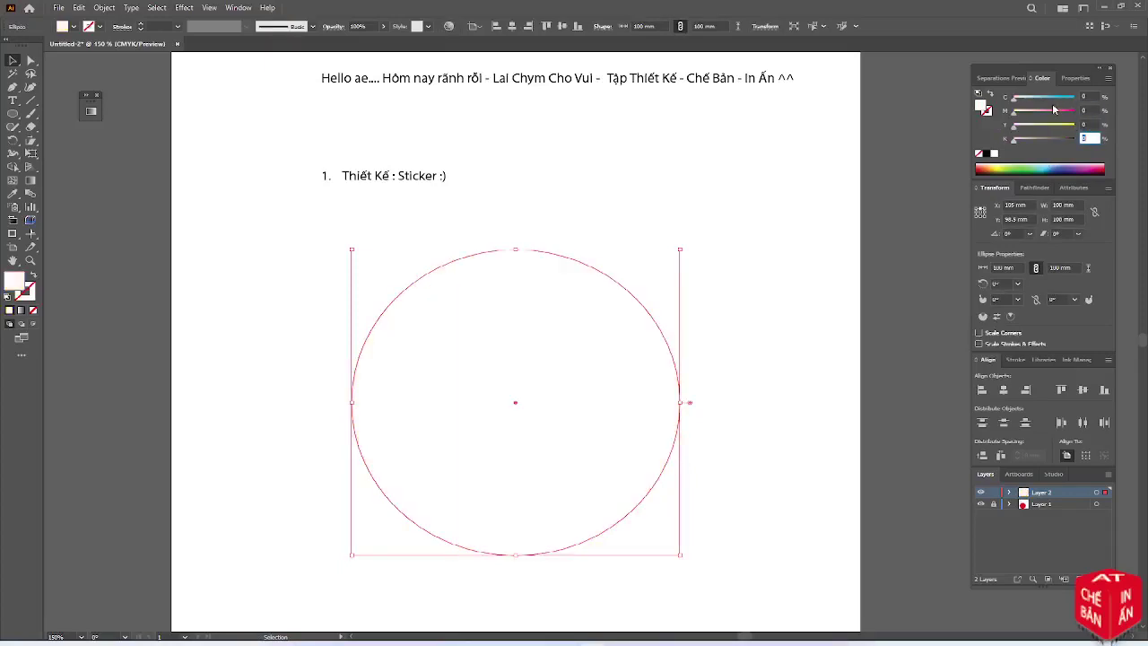
pyautogui.write('100')
pyautogui.press('Tab')
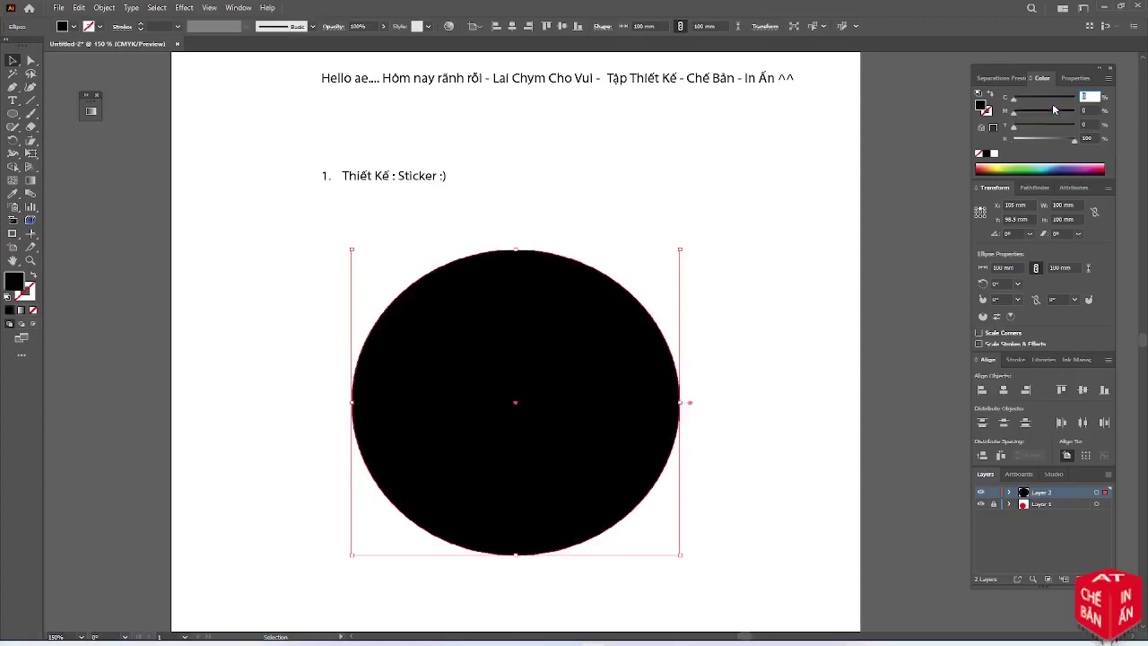
# Resize the black circle to 90 mm in the Transform panel and deselect it
pyautogui.click(1074, 204)
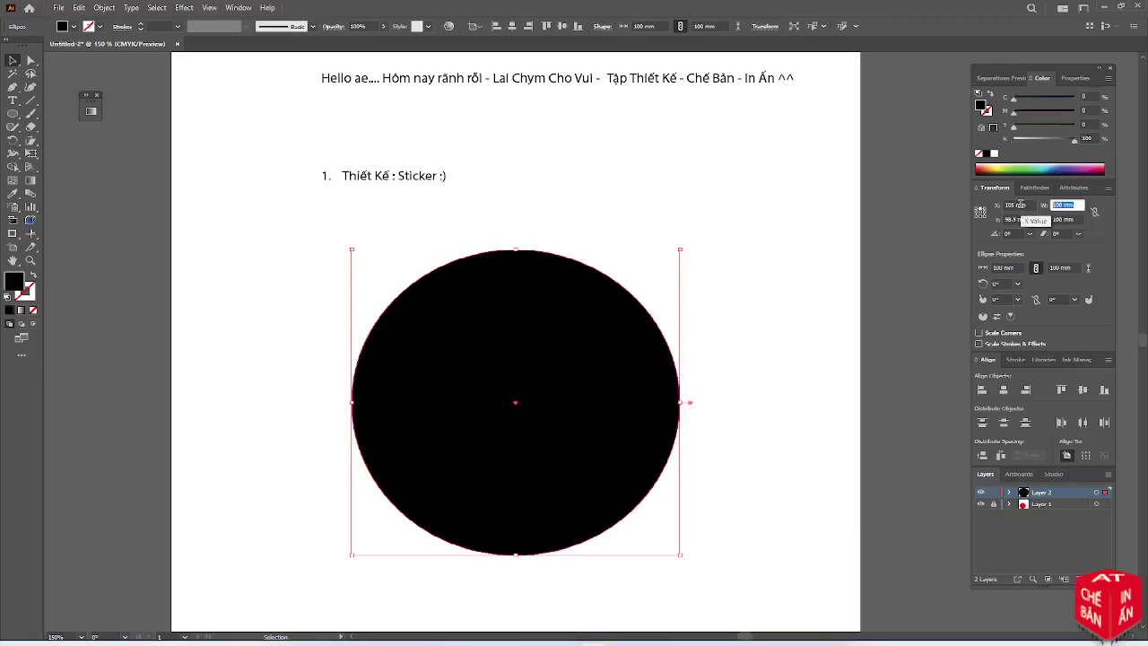
pyautogui.click(980, 216)
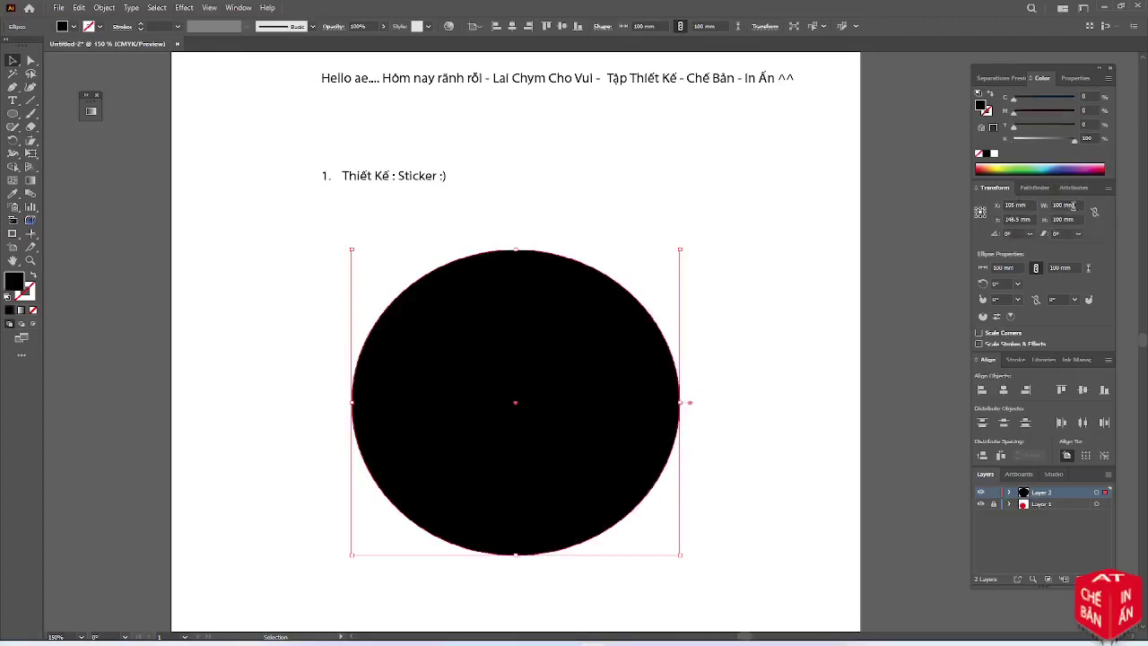
pyautogui.write('90')
pyautogui.press('Tab')
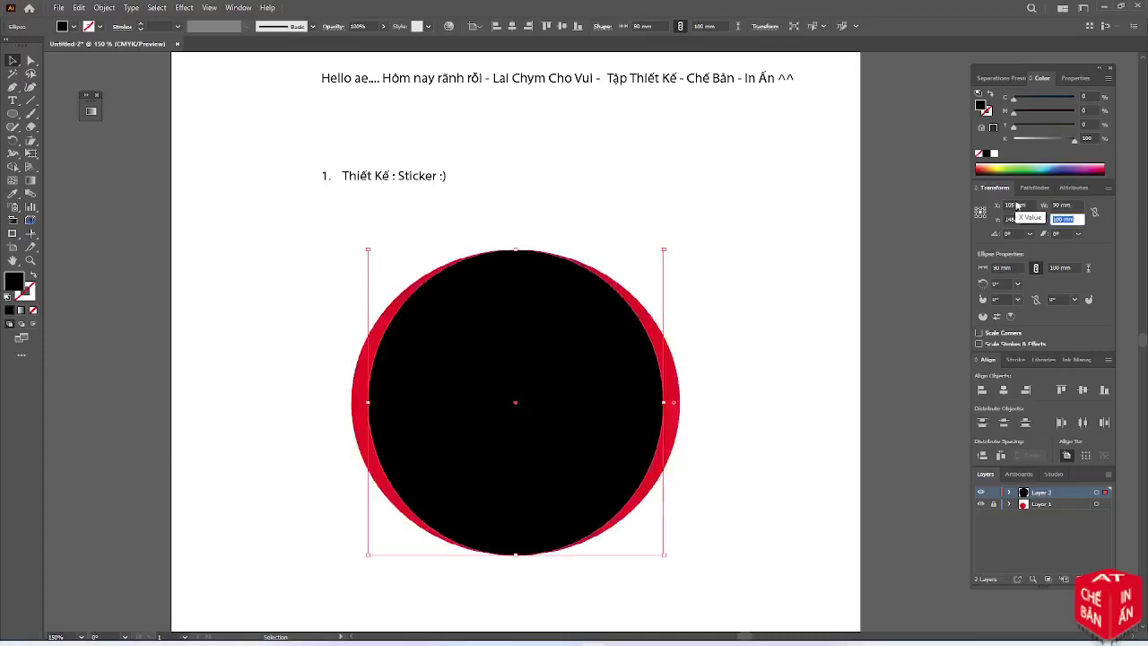
pyautogui.press('Tab')
pyautogui.click(770, 375)
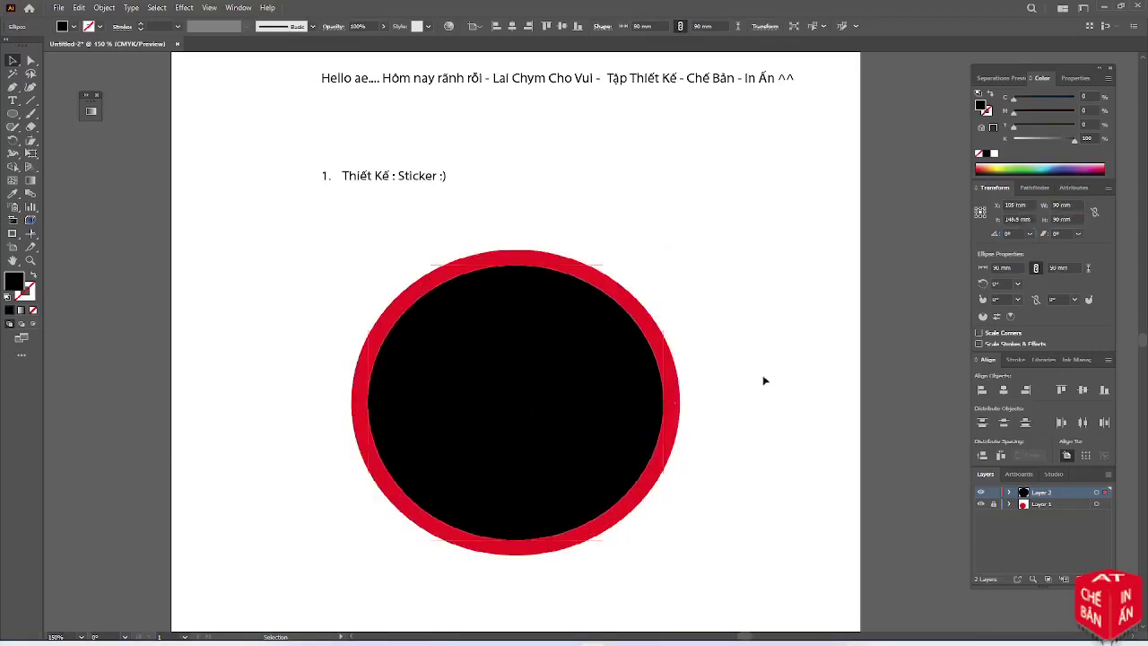
# On a new Layer 3, type white 'CHẾ BẢN' on the black circle and enlarge it
pyautogui.click(1064, 579)
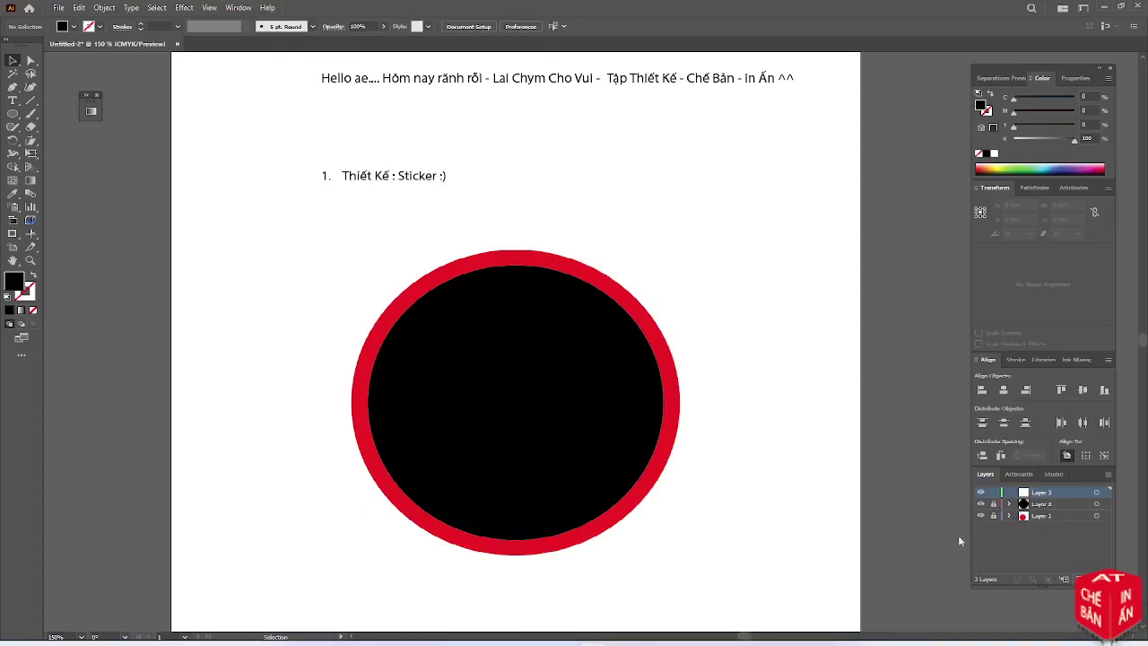
pyautogui.click(14, 100)
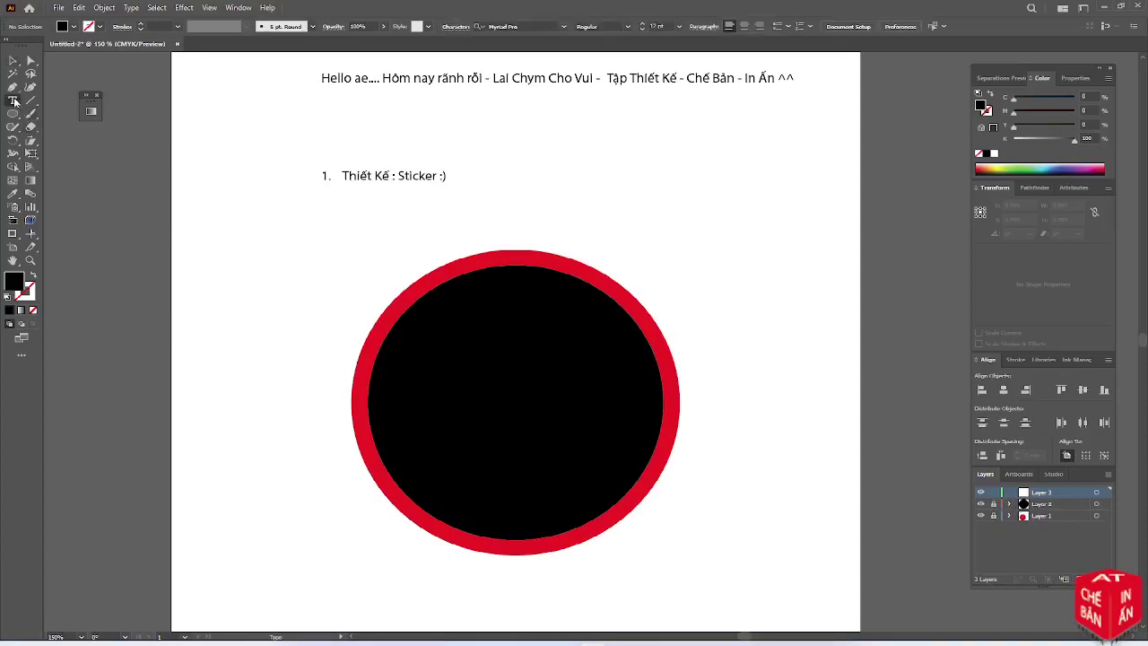
pyautogui.click(452, 352)
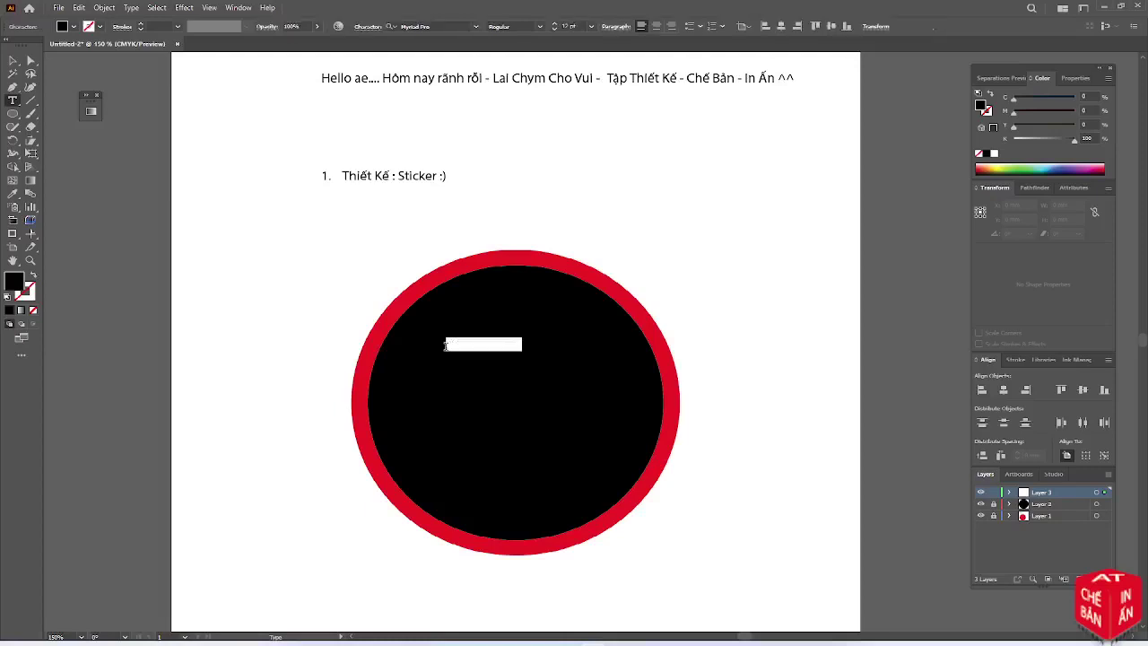
pyautogui.click(71, 27)
pyautogui.click(21, 44)
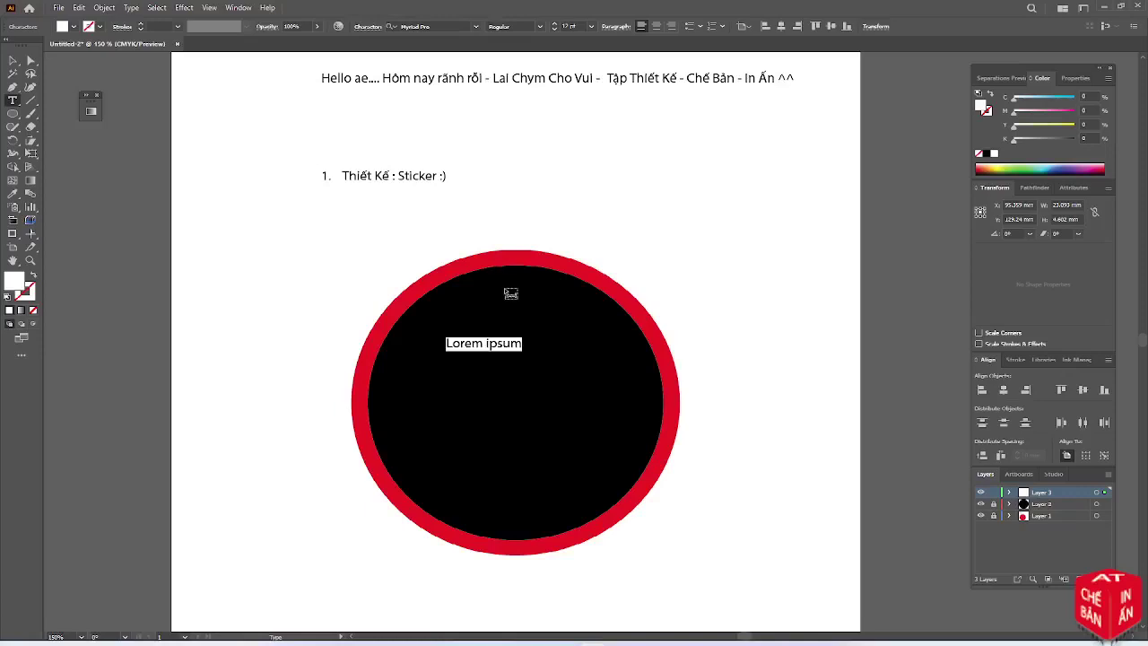
pyautogui.write('q')
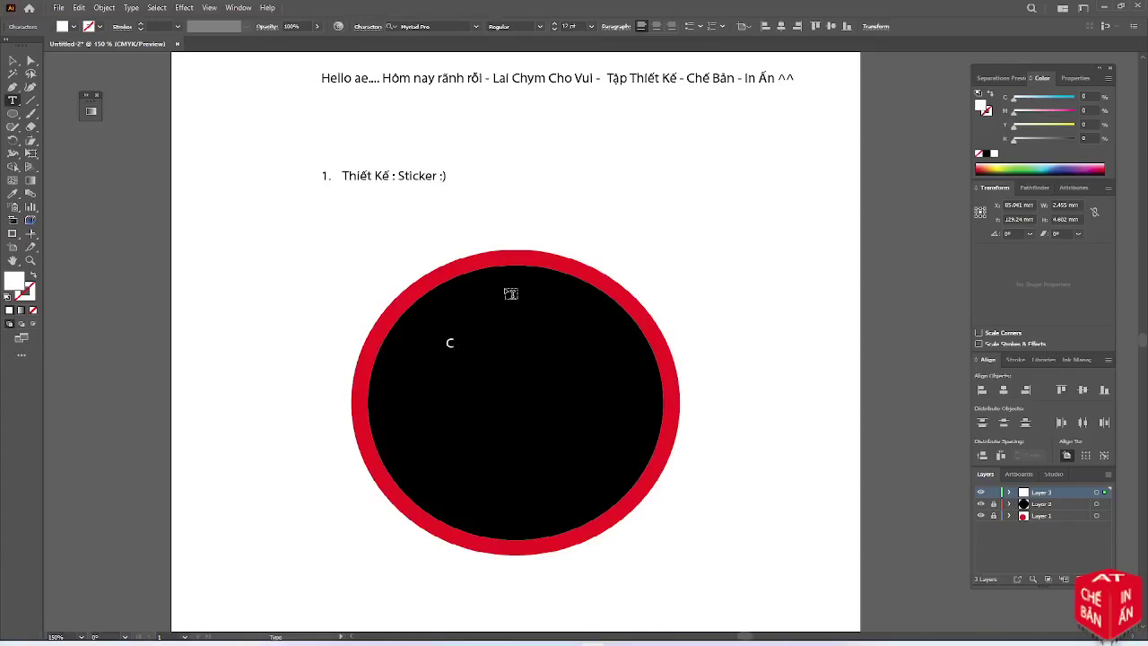
pyautogui.press('BackSpace')
pyautogui.write('CHE BA')
pyautogui.click(12, 61)
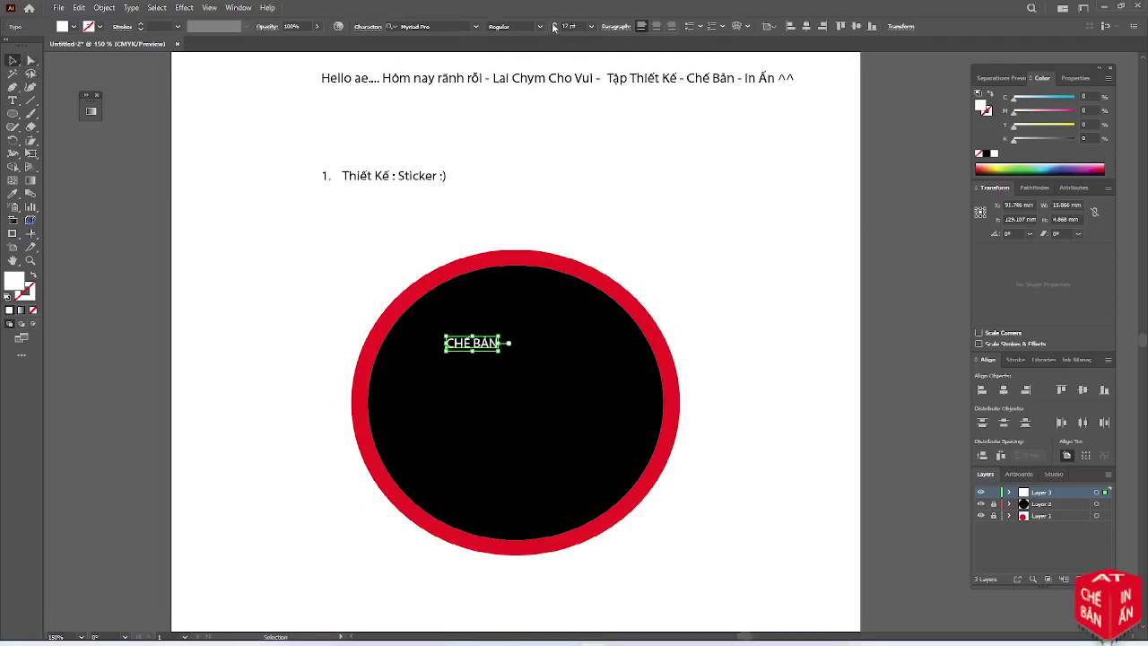
pyautogui.click(553, 25)
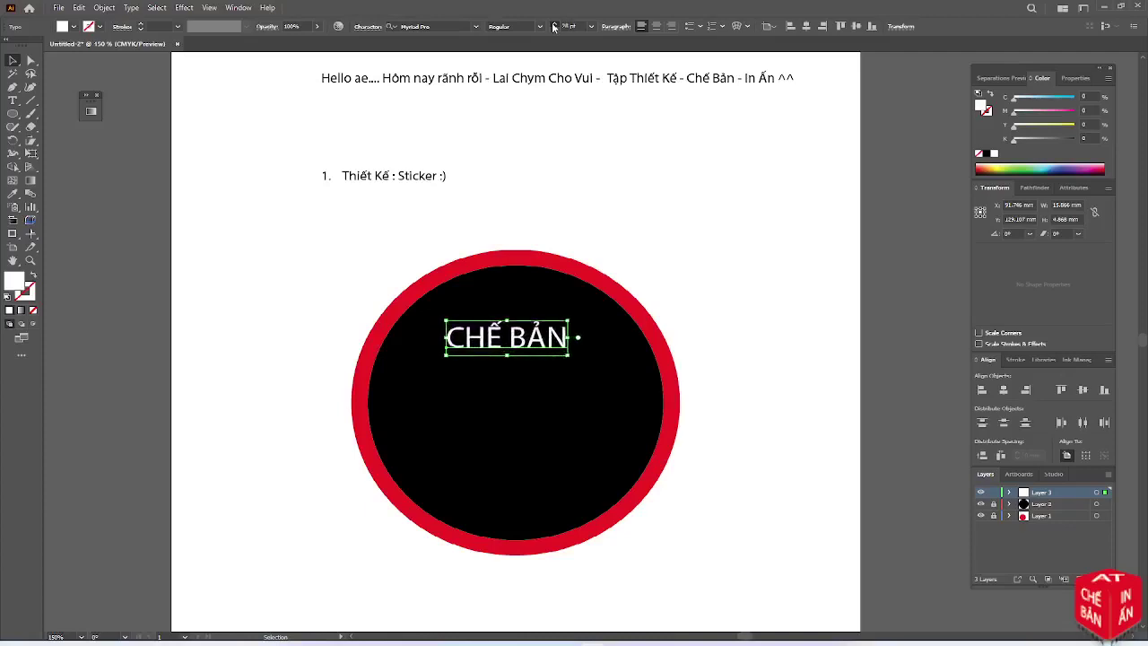
pyautogui.click(553, 26)
# Alt-drag a copy of CHẾ BẢN below it and retype it as 'IN ẤN'
pyautogui.moveTo(522, 347); pyautogui.dragTo(542, 396)
pyautogui.tripleClick(539, 388)
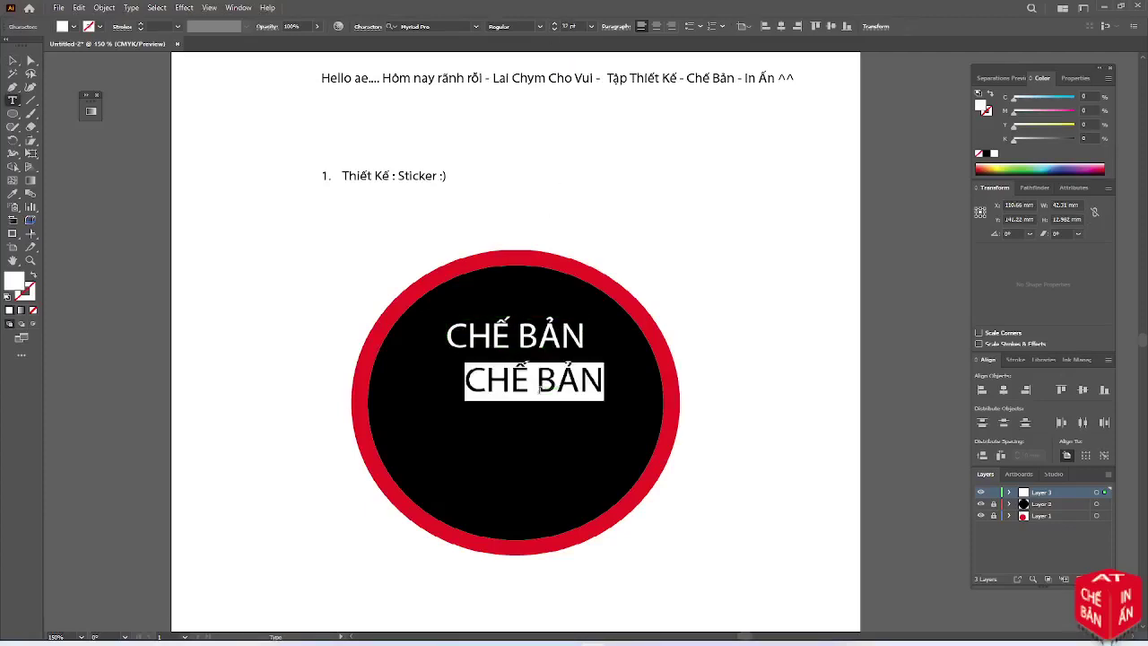
pyautogui.write('IN ẤN')
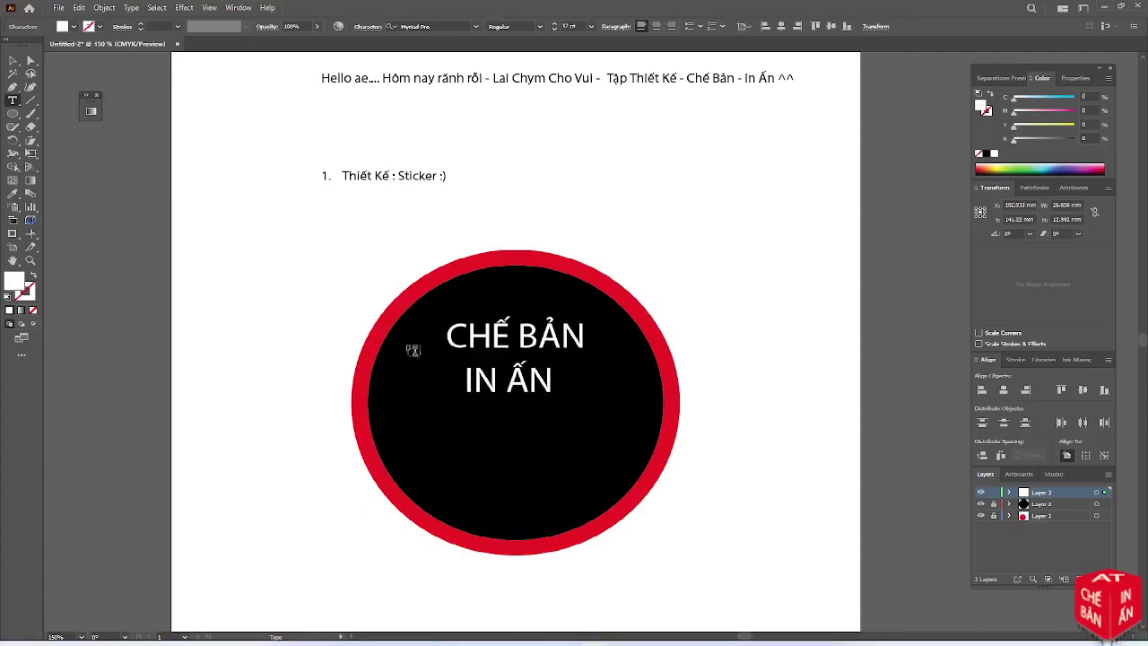
pyautogui.click(12, 60)
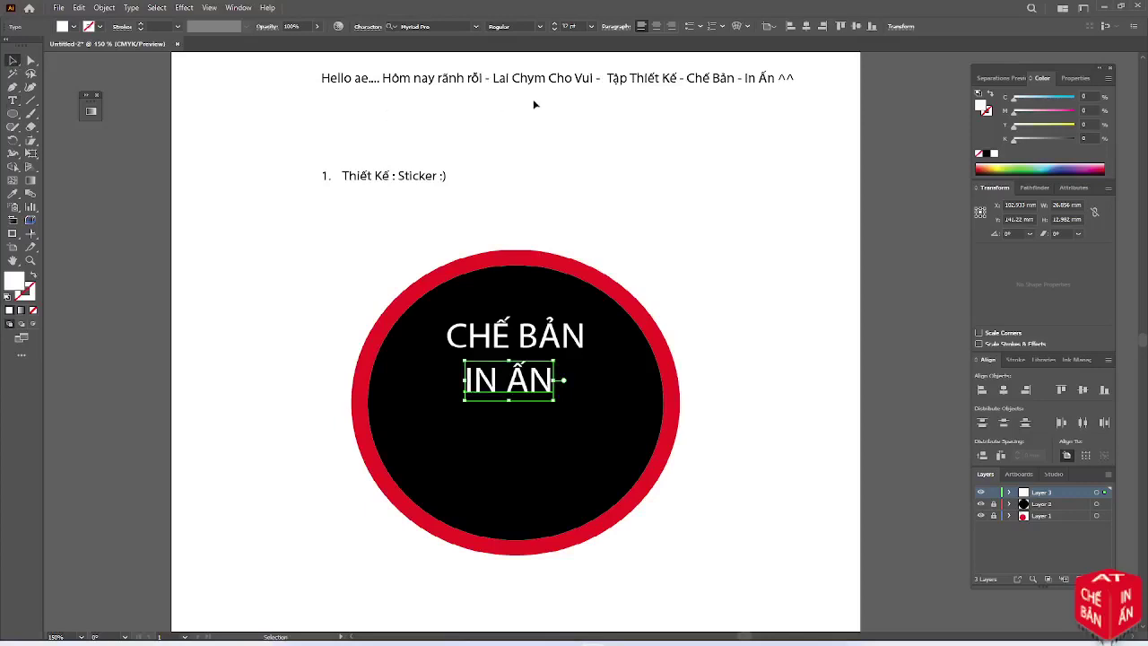
# Shrink IN ẤN by four size steps and tuck it under CHẾ BẢN's right end
pyautogui.scroll(1, 571, 232)
pyautogui.scroll(-1, 571, 232)
pyautogui.scroll(1, 572, 232)
pyautogui.scroll(-1, 571, 232)
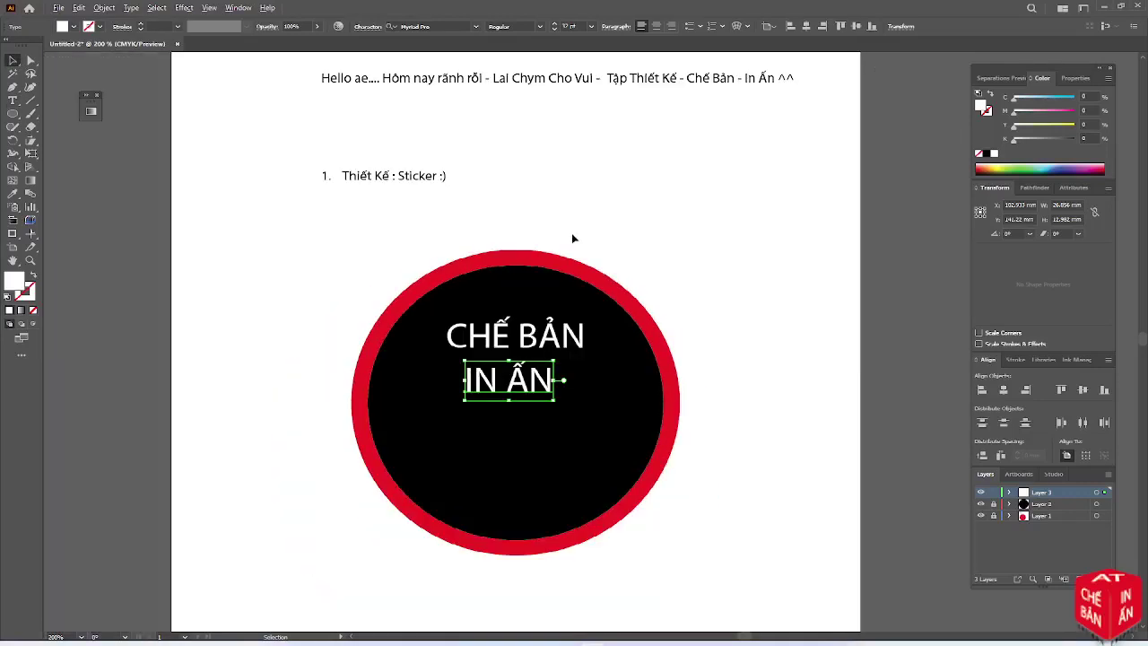
pyautogui.click(554, 30)
pyautogui.click(555, 29)
pyautogui.click(554, 30)
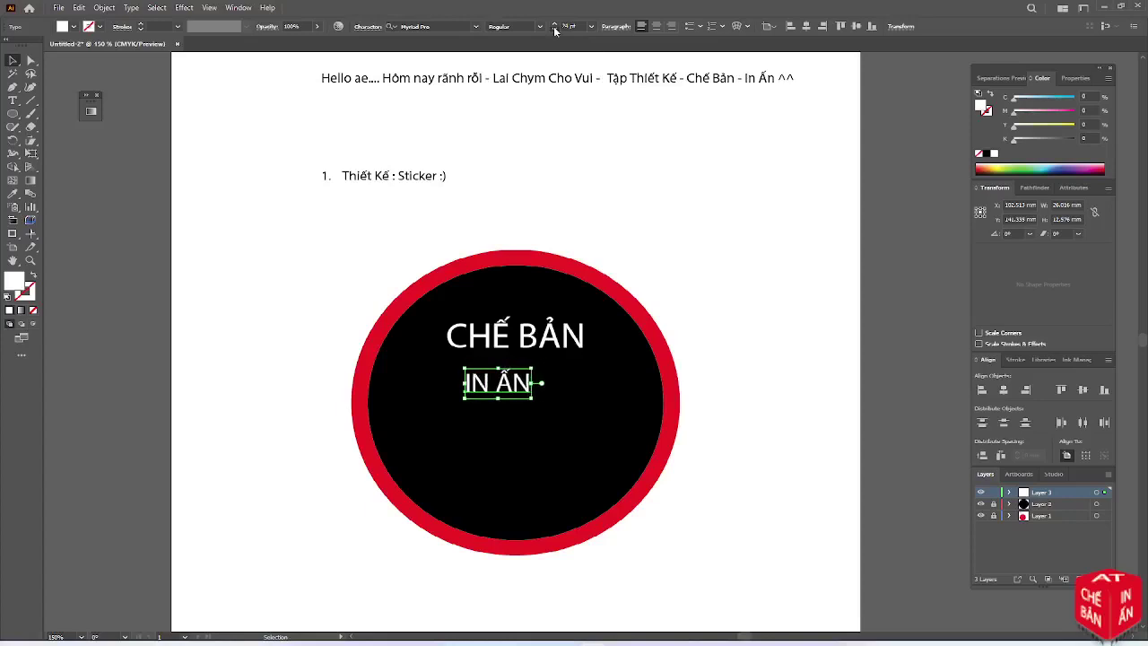
pyautogui.click(554, 30)
pyautogui.moveTo(514, 400); pyautogui.dragTo(567, 381)
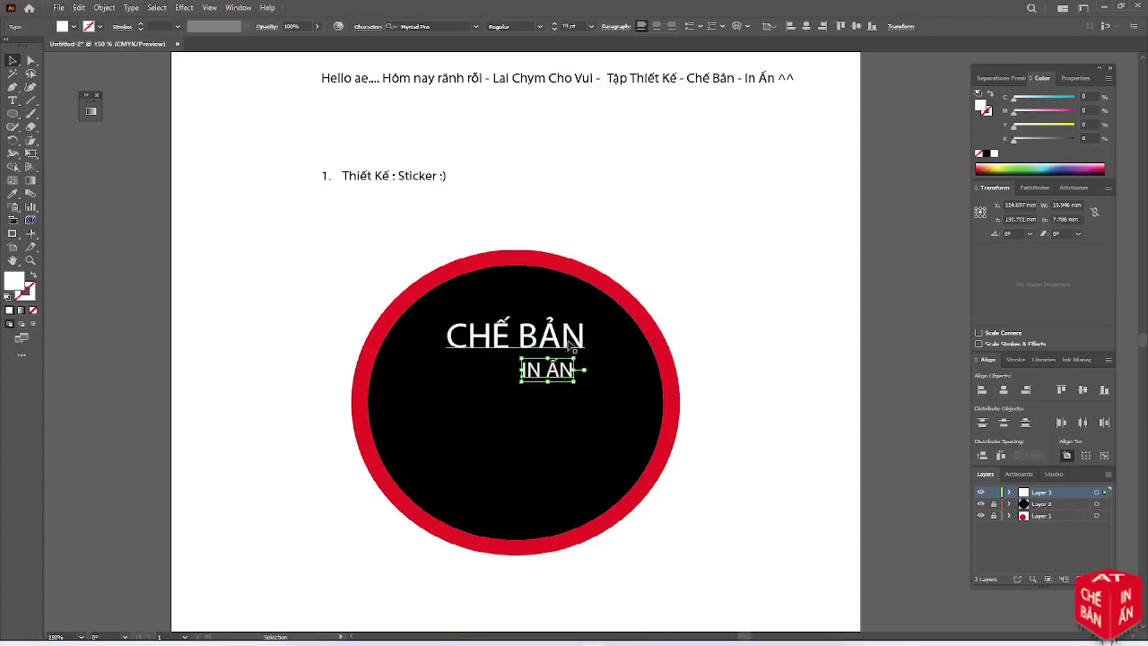
pyautogui.click(574, 343)
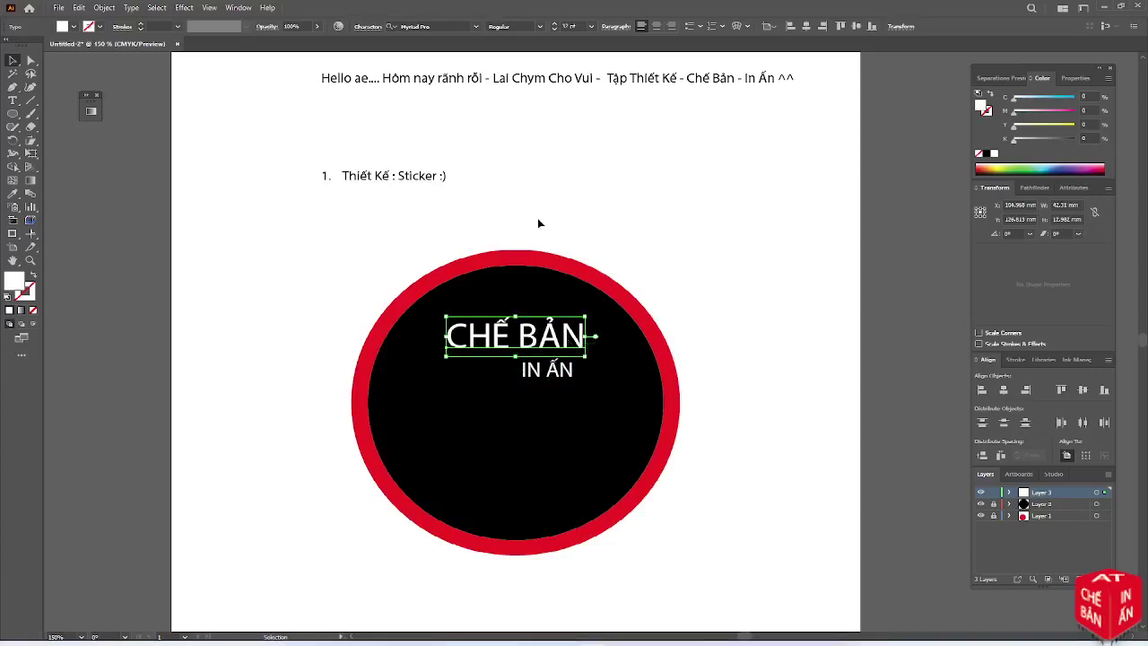
pyautogui.click(243, 9)
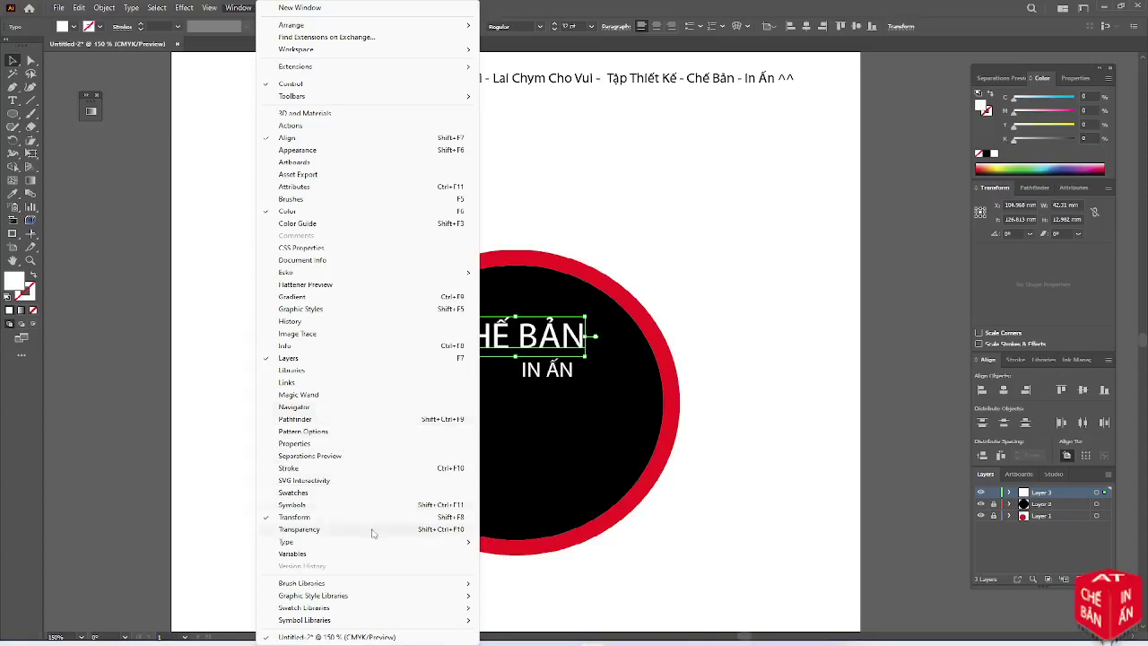
# Set CHẾ BẢN in SVN-HC Bourbon Grotesque using the Character panel
pyautogui.moveTo(375, 544)
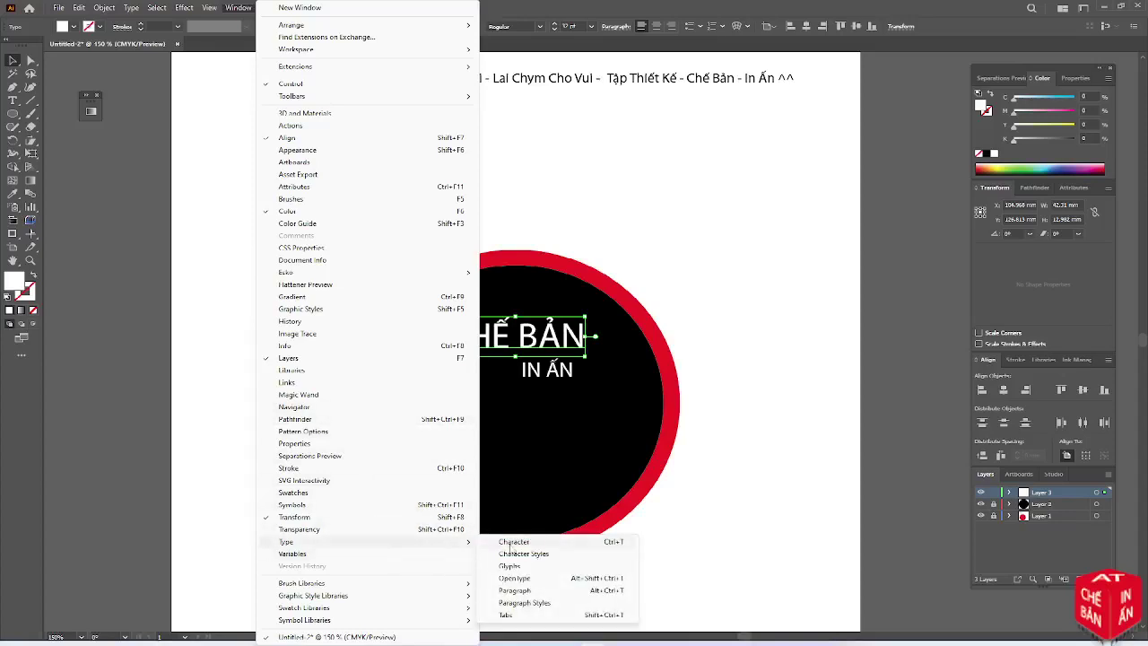
pyautogui.click(511, 544)
pyautogui.moveTo(442, 75); pyautogui.dragTo(111, 172)
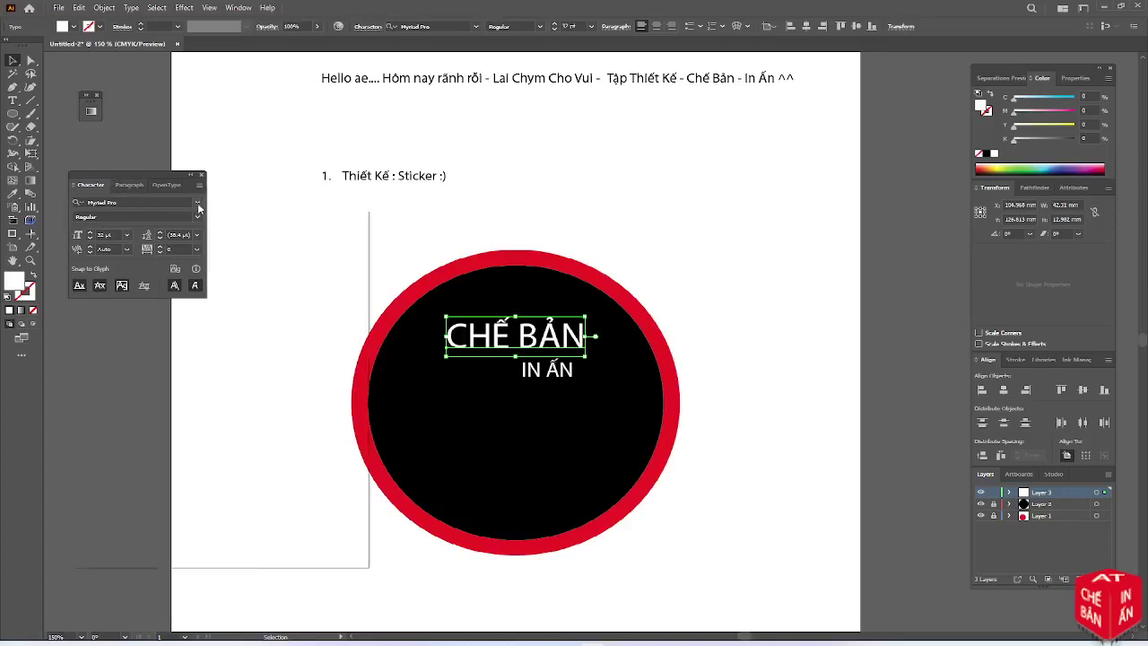
pyautogui.click(198, 205)
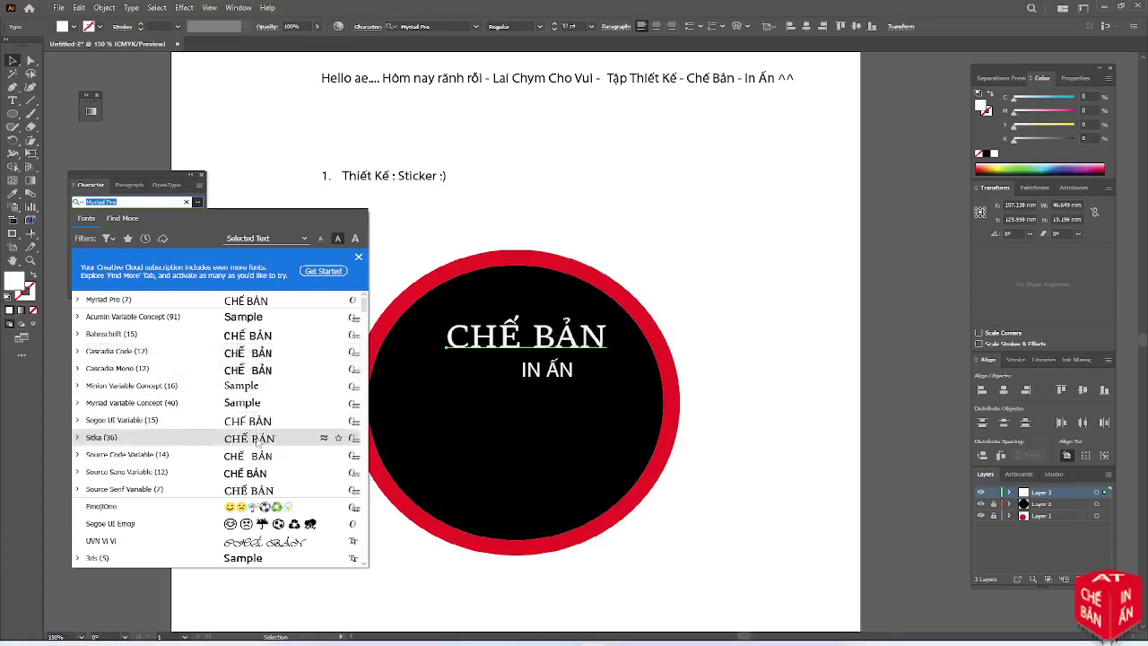
pyautogui.write('hc')
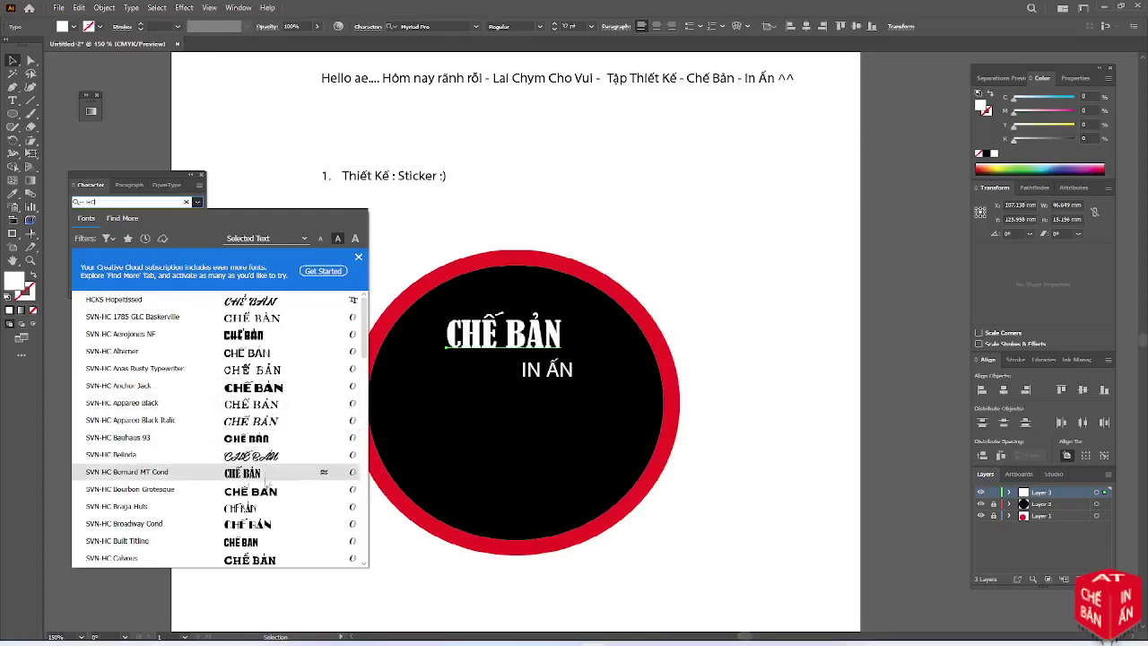
pyautogui.click(265, 500)
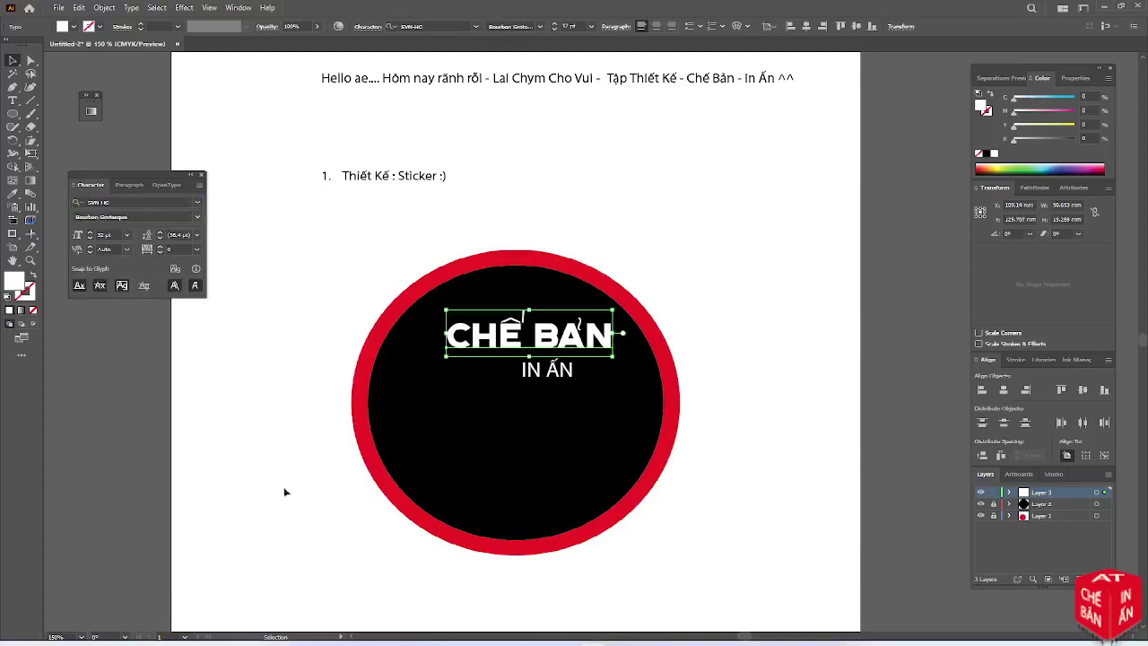
# Shift CHẾ BẢN slightly left and up and give it a stroke outline
pyautogui.scroll(2, 527, 348)
pyautogui.scroll(-1, 527, 348)
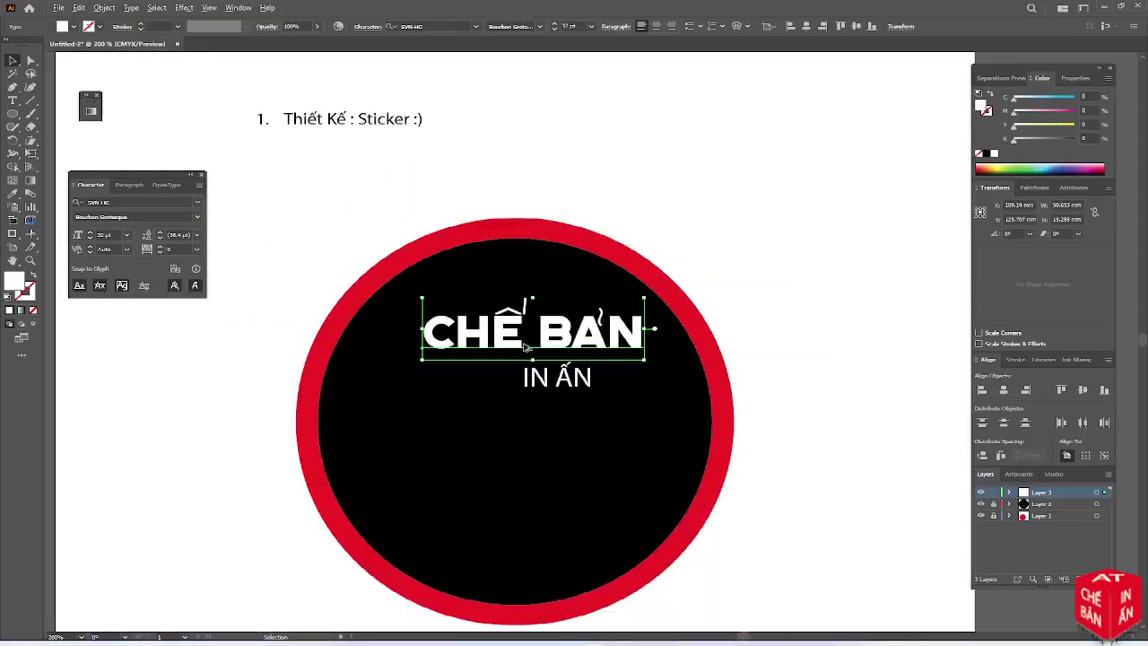
pyautogui.scroll(-1, 527, 348)
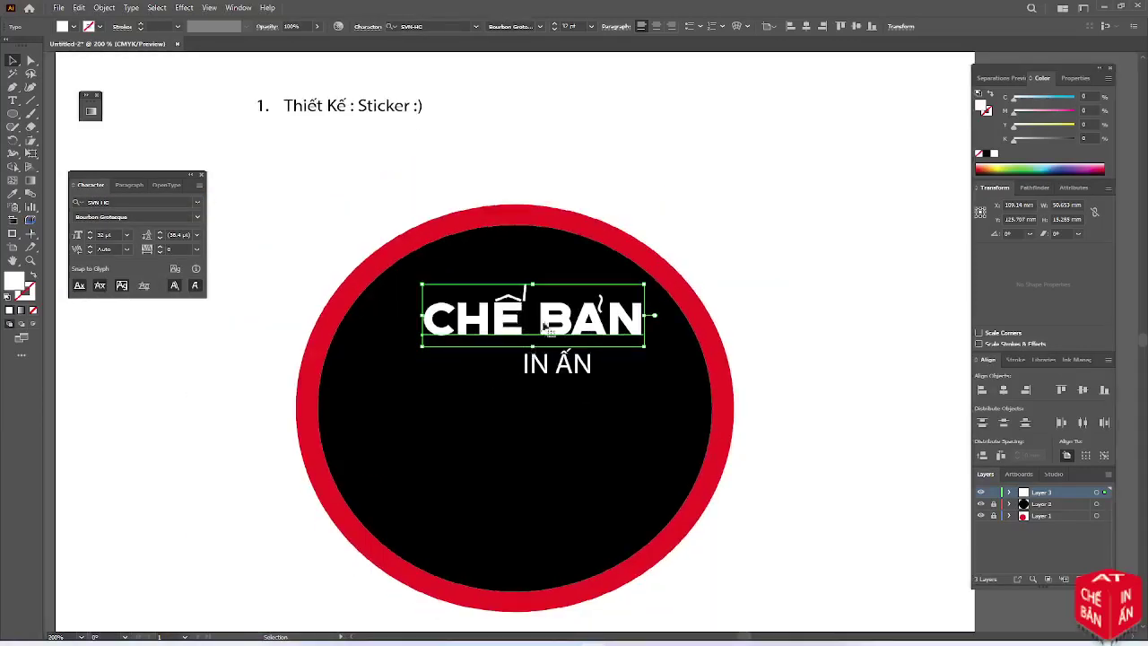
pyautogui.moveTo(565, 323); pyautogui.dragTo(536, 316)
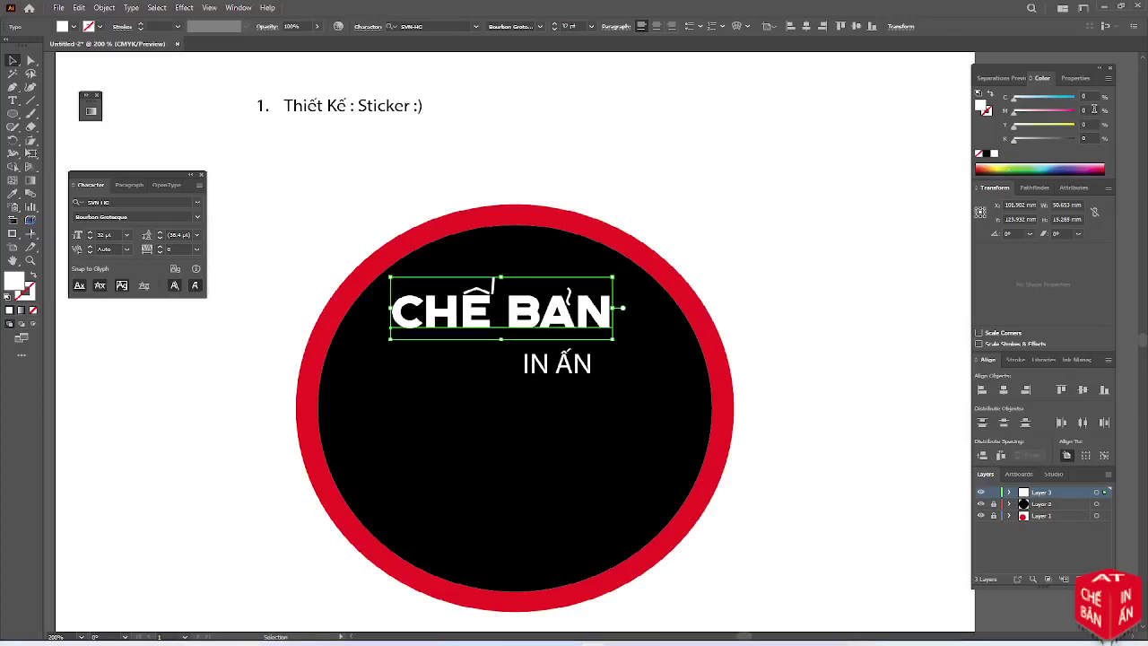
pyautogui.click(141, 26)
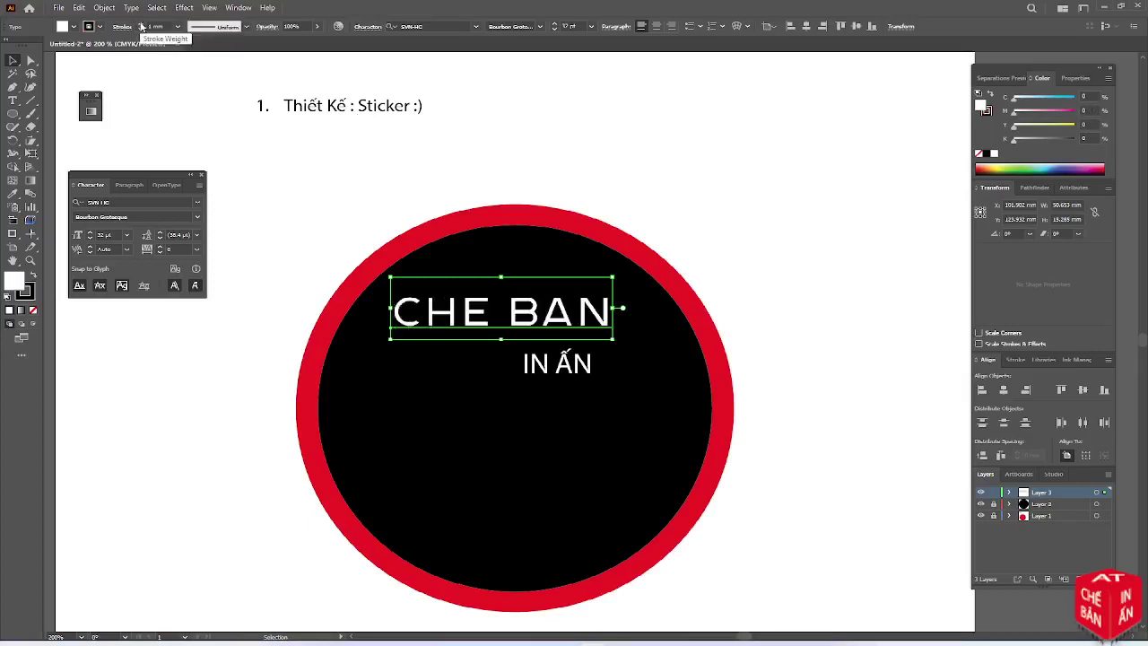
# Give CHẾ BẢN a 0.2 mm stroke coloured C0 M100 Y100 K0 red
pyautogui.click(141, 29)
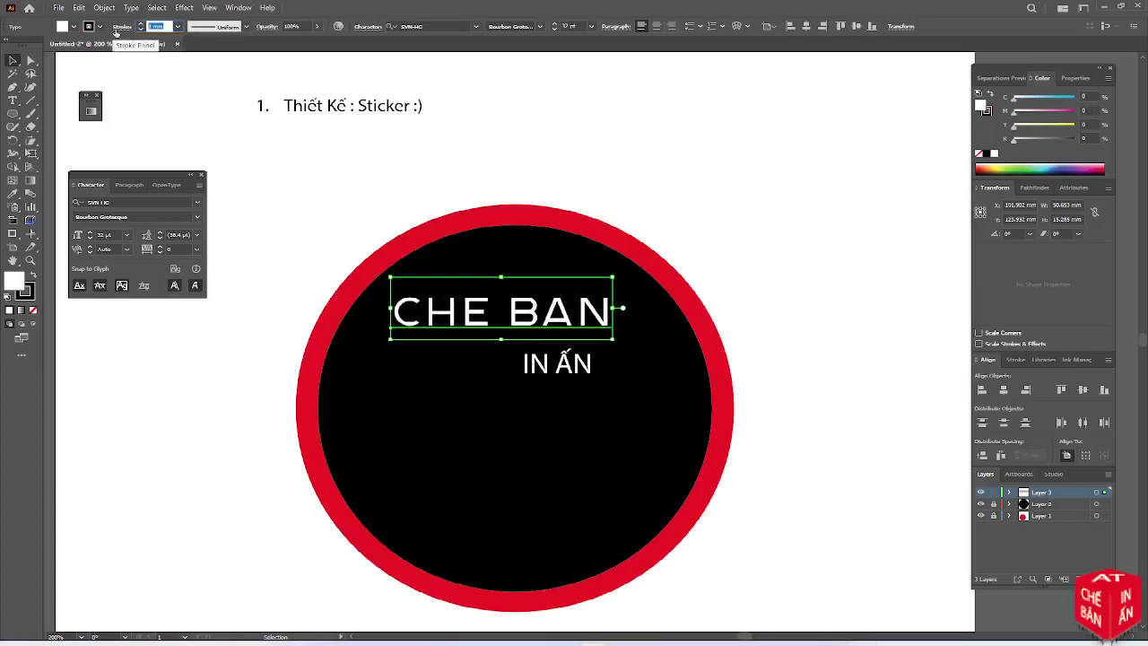
pyautogui.write('0.2')
pyautogui.press('Tab')
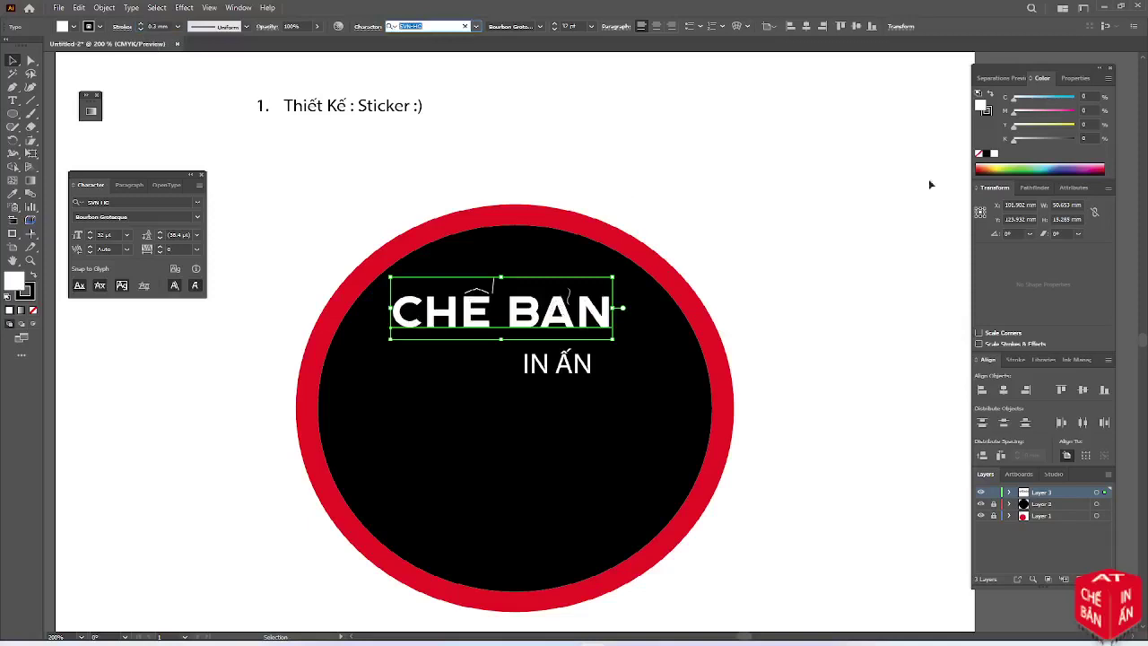
pyautogui.click(990, 115)
pyautogui.click(1088, 109)
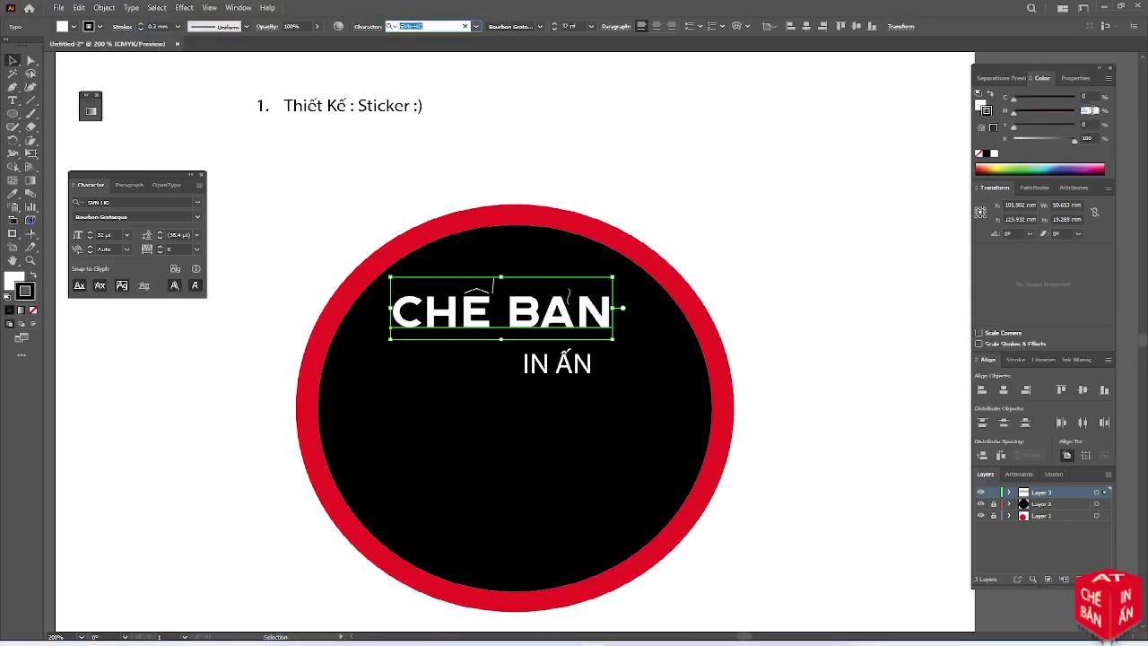
pyautogui.write('100')
pyautogui.press('Tab')
pyautogui.write('100')
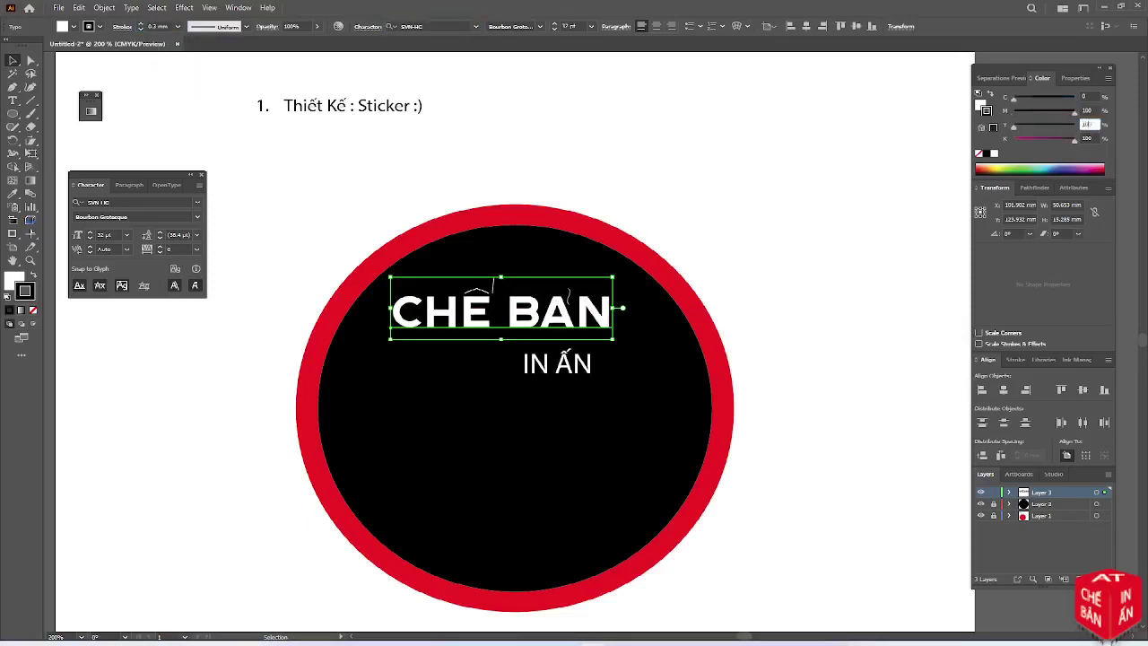
pyautogui.press('Tab')
pyautogui.write('0')
pyautogui.press('Tab')
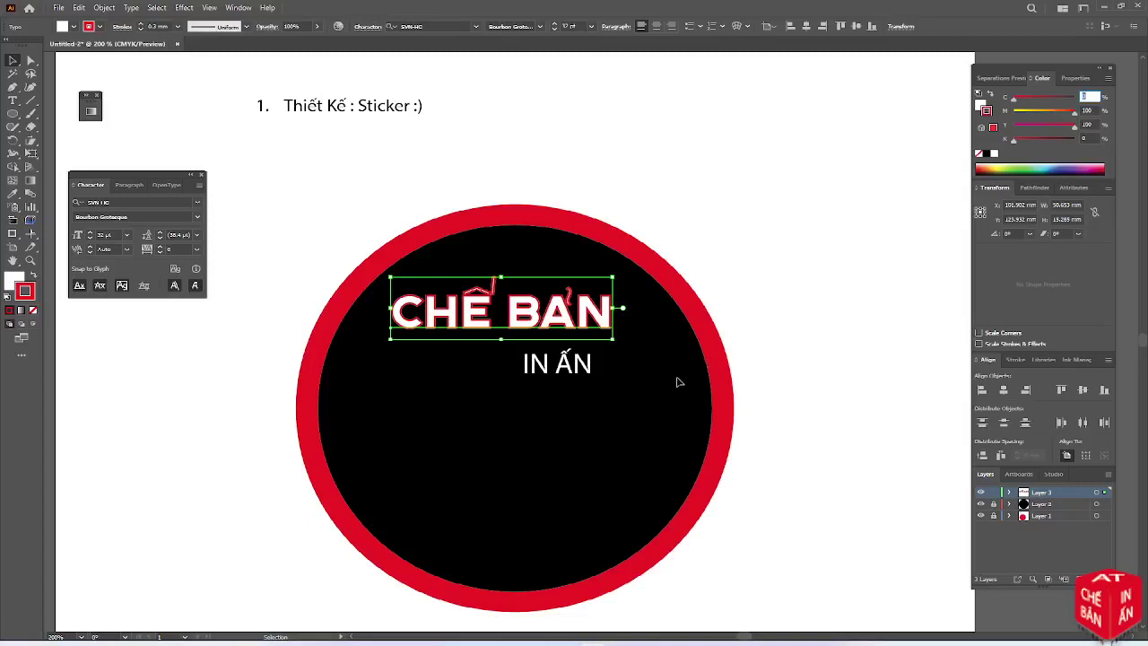
# Eyedropper CHẾ BẢN's style onto IN ẤN and set IN ẤN to 20 pt
pyautogui.click(574, 367)
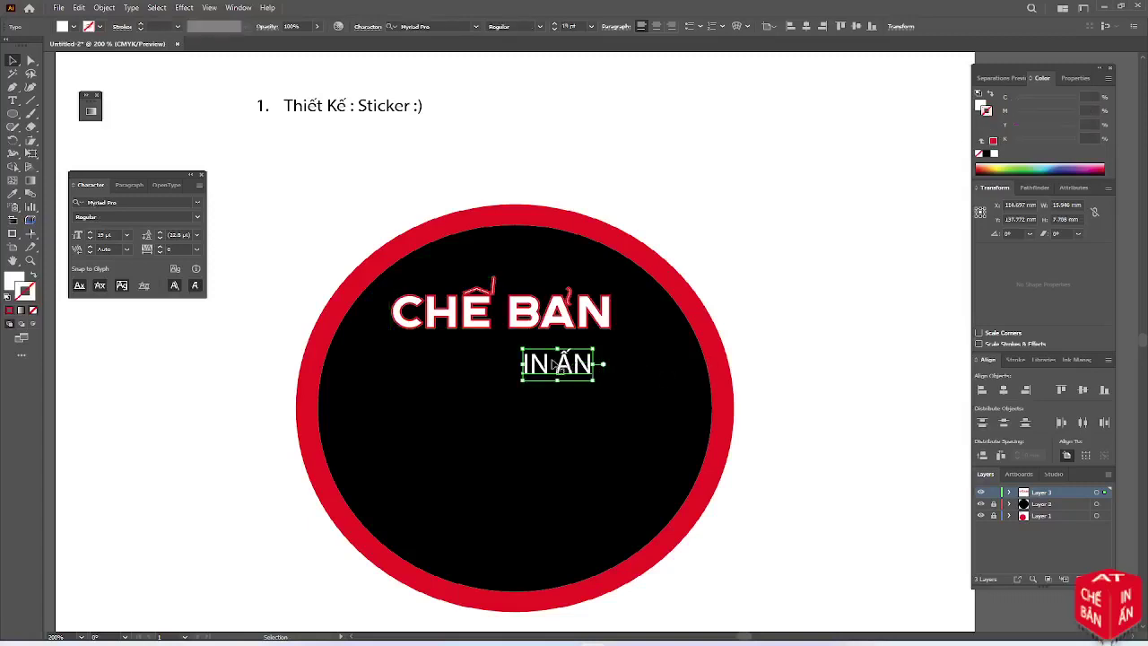
pyautogui.press('i')
pyautogui.click(553, 322)
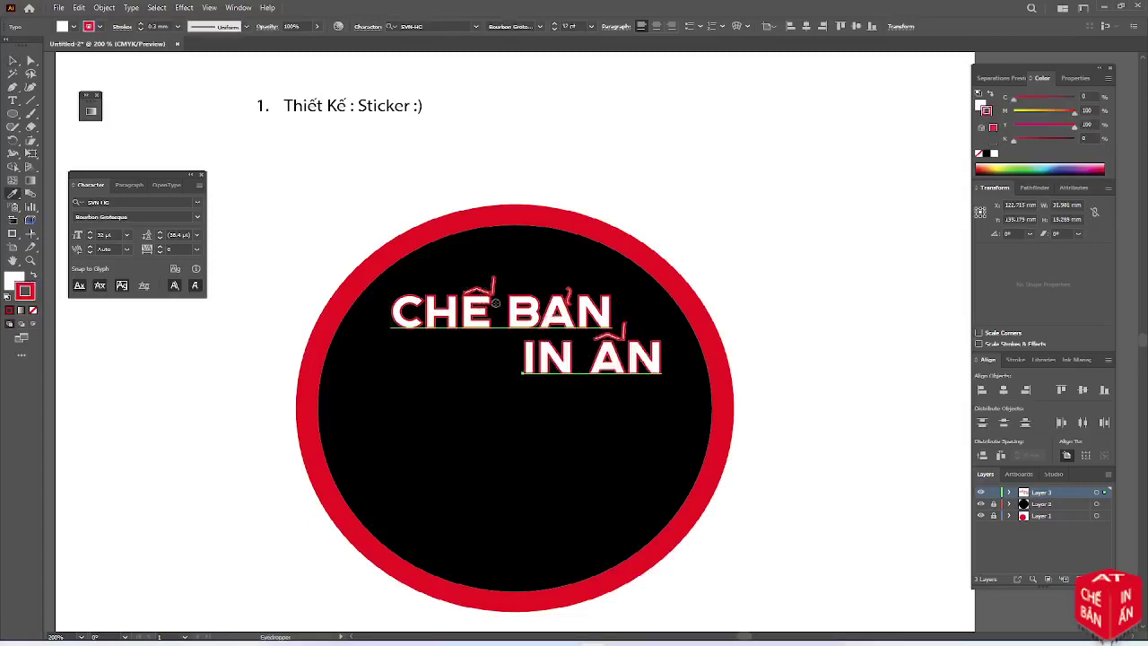
pyautogui.click(581, 26)
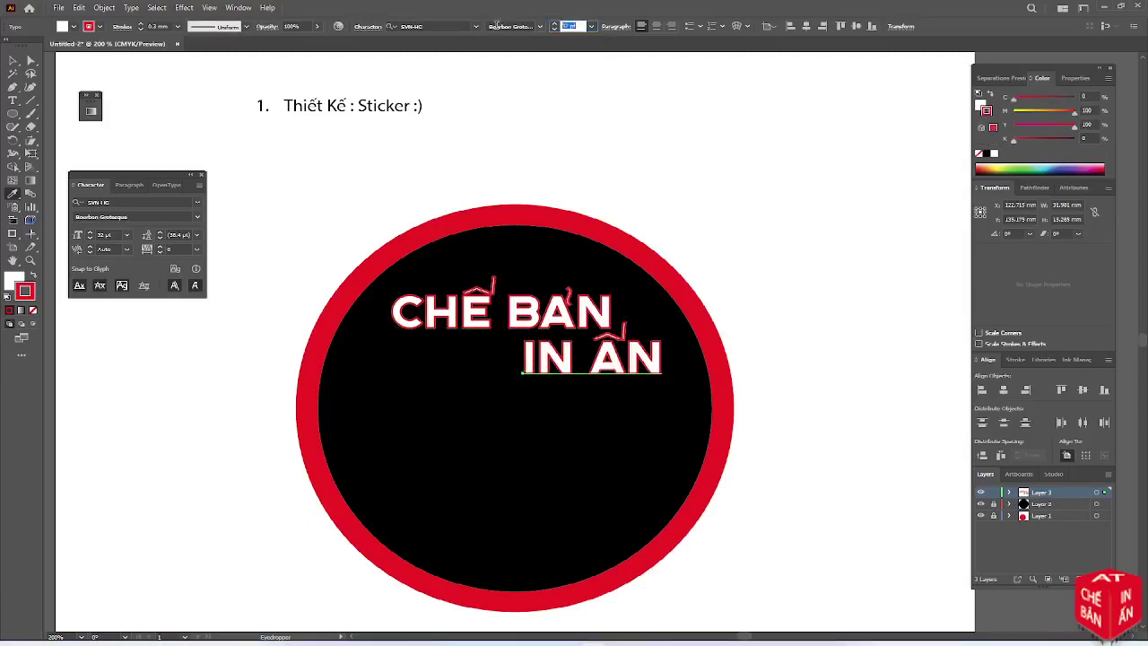
pyautogui.write('20')
pyautogui.press('Return')
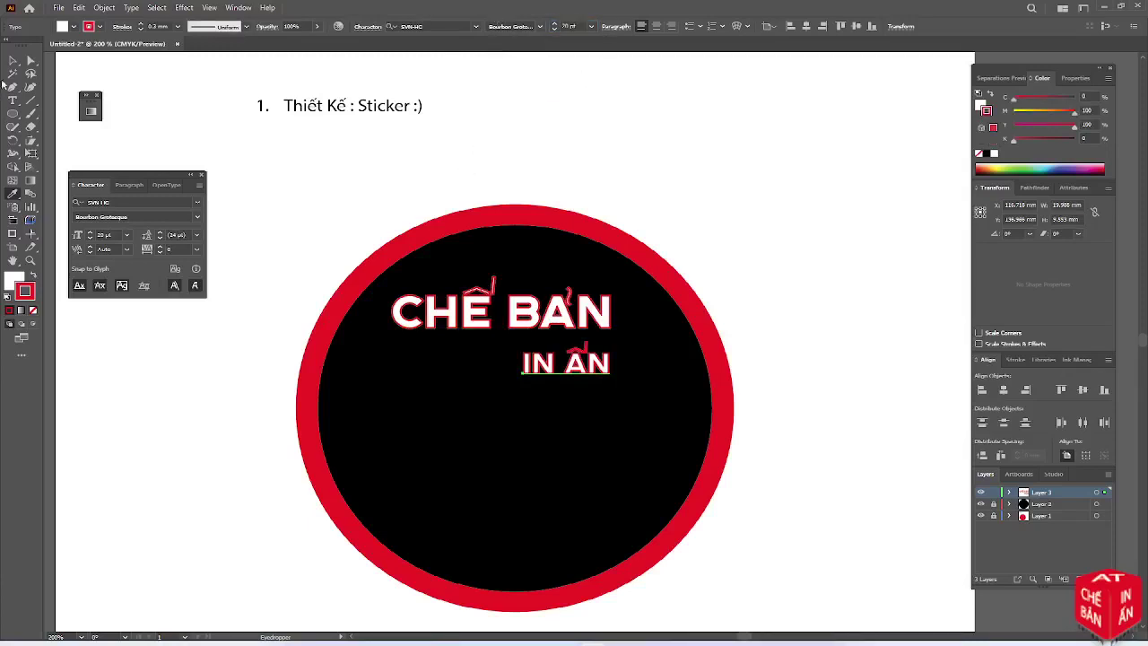
pyautogui.click(12, 60)
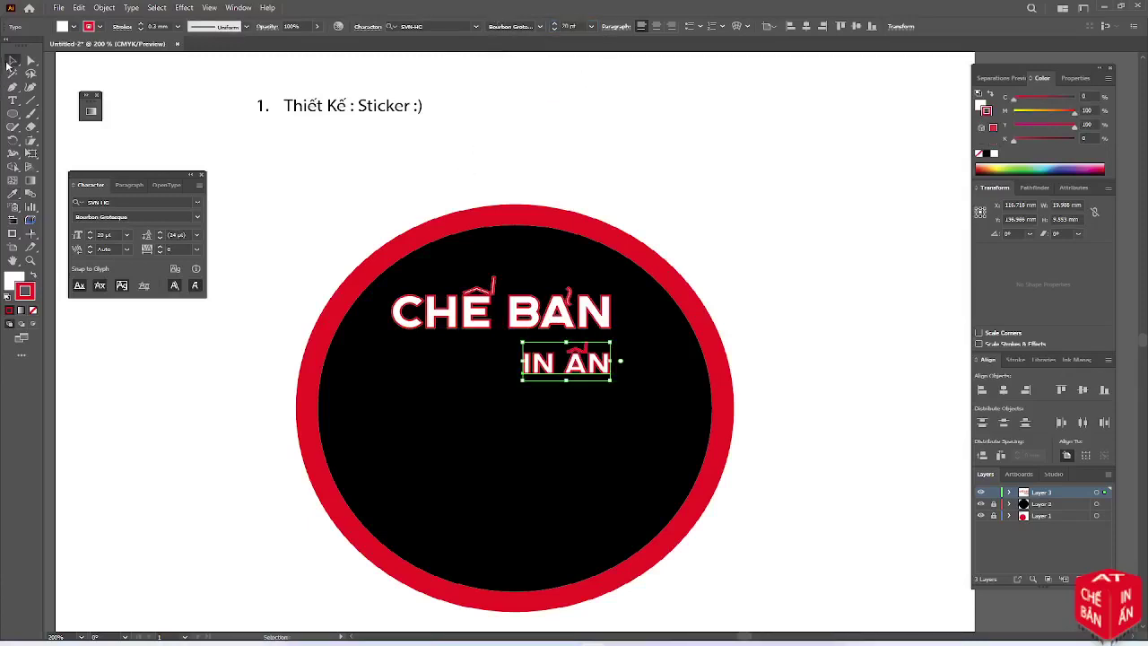
pyautogui.click(474, 321)
pyautogui.click(1012, 233)
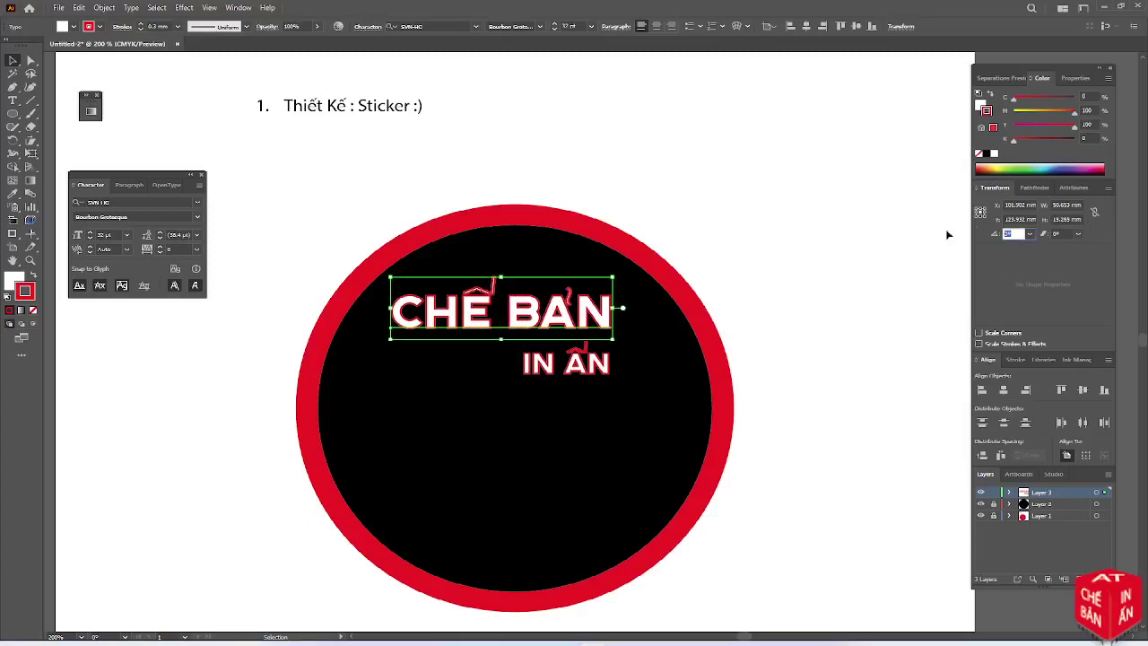
# Tilt both the CHẾ BẢN and IN ẤN texts by 4 degrees
pyautogui.write('4')
pyautogui.press('Tab')
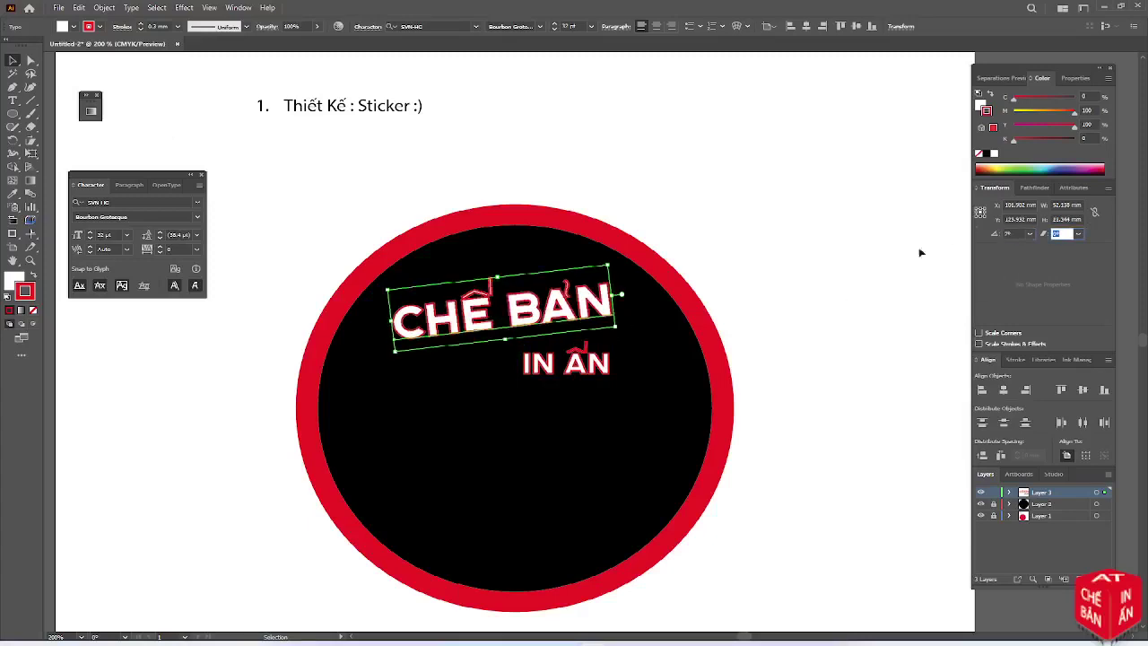
pyautogui.click(567, 363)
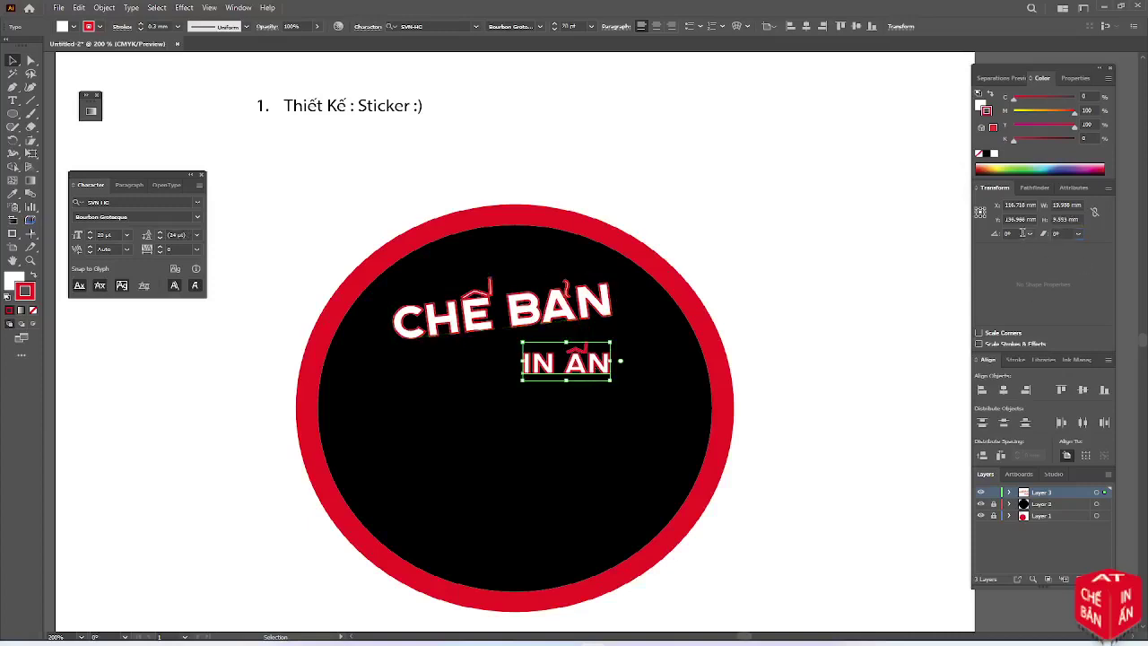
pyautogui.write('4')
pyautogui.press('Tab')
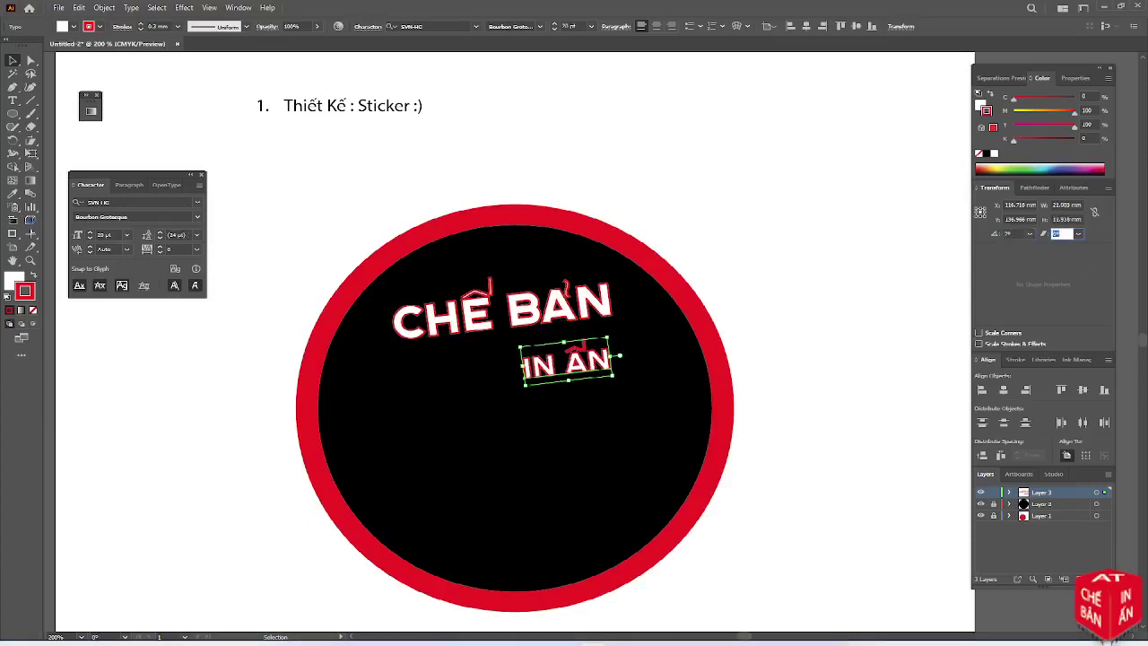
# Thicken the CHẾ BẢN outline to a 0.5 stroke weight
pyautogui.click(606, 419)
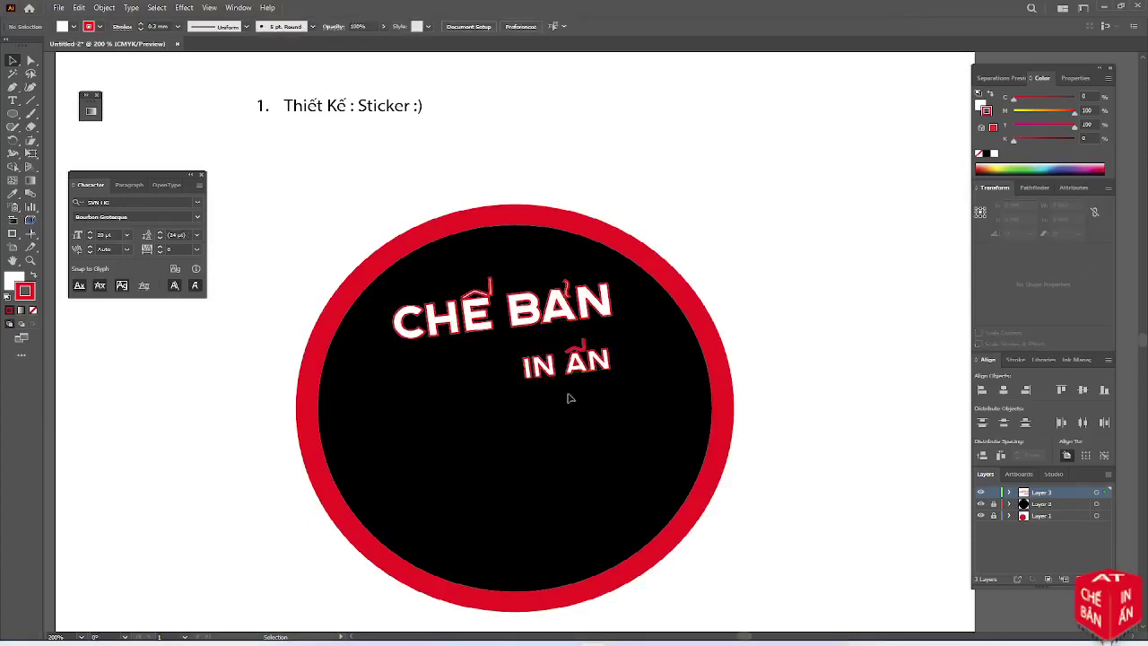
pyautogui.click(526, 330)
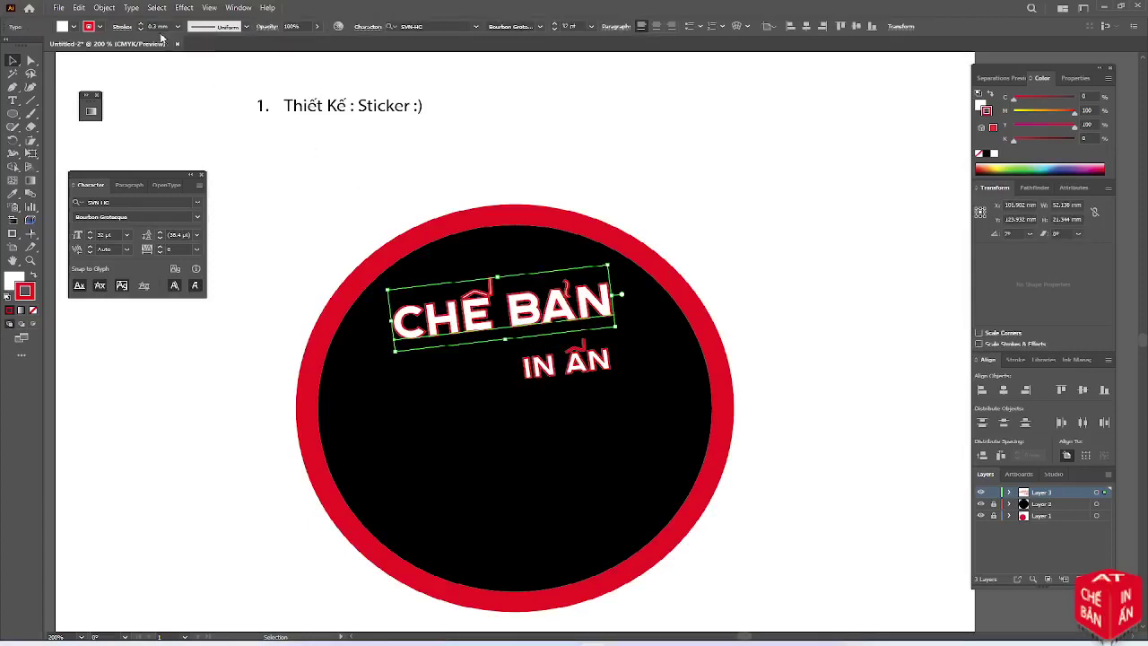
pyautogui.click(154, 26)
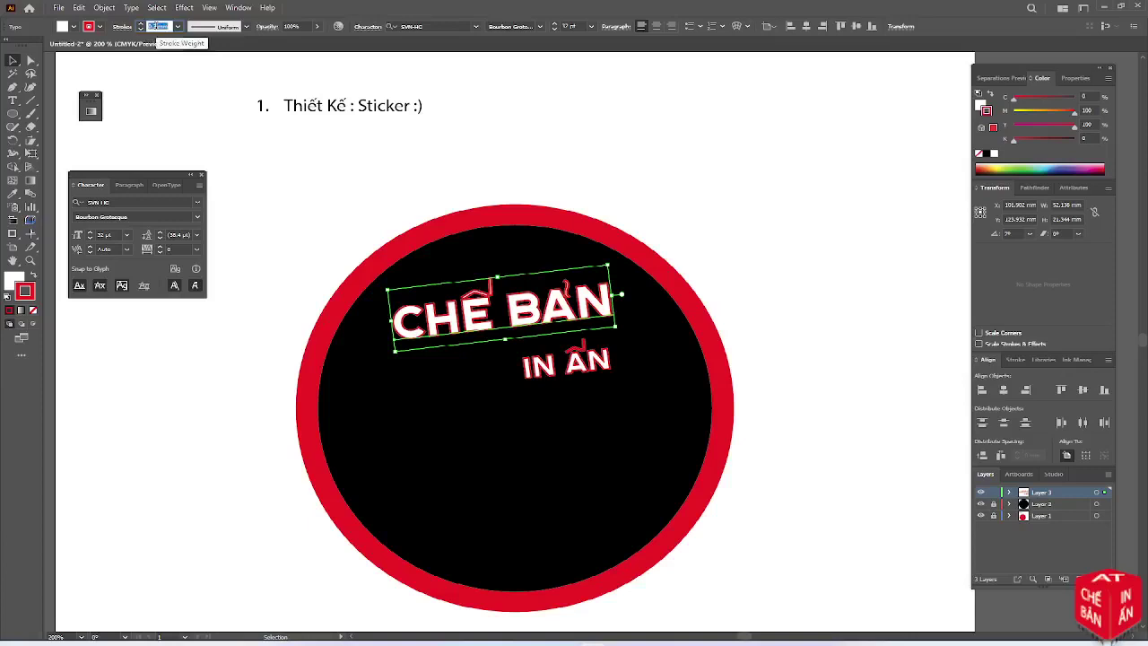
pyautogui.write('0.5')
pyautogui.press('Tab')
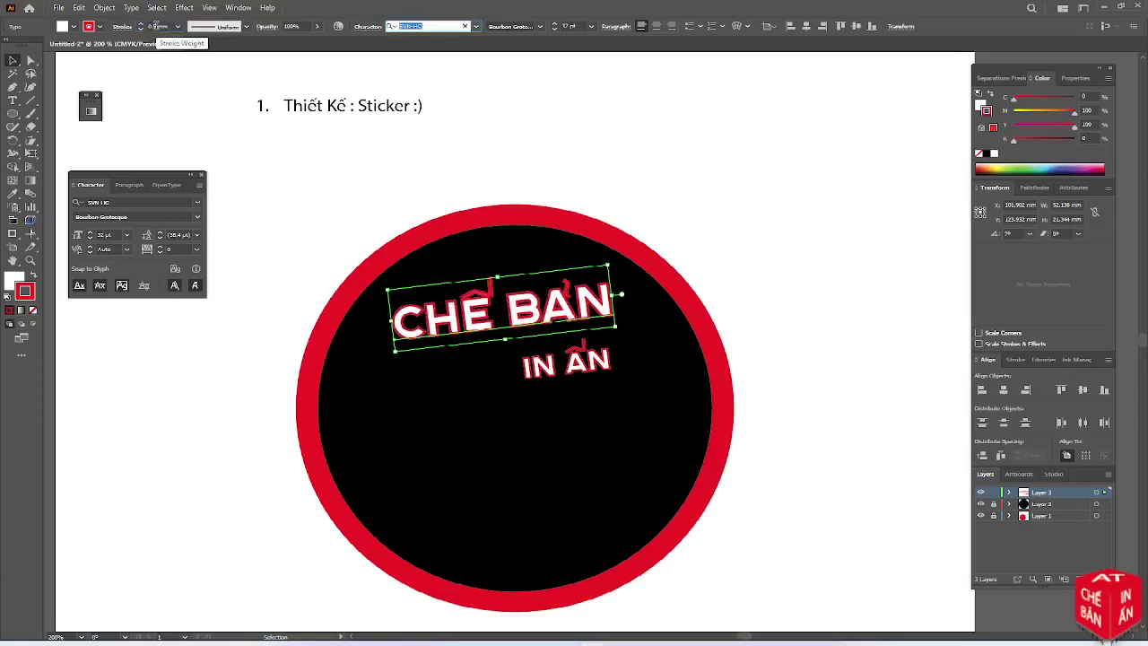
# Nudge IN ẤN up and slightly right so it tucks under CHẾ BẢN
pyautogui.click(543, 390)
pyautogui.click(566, 378)
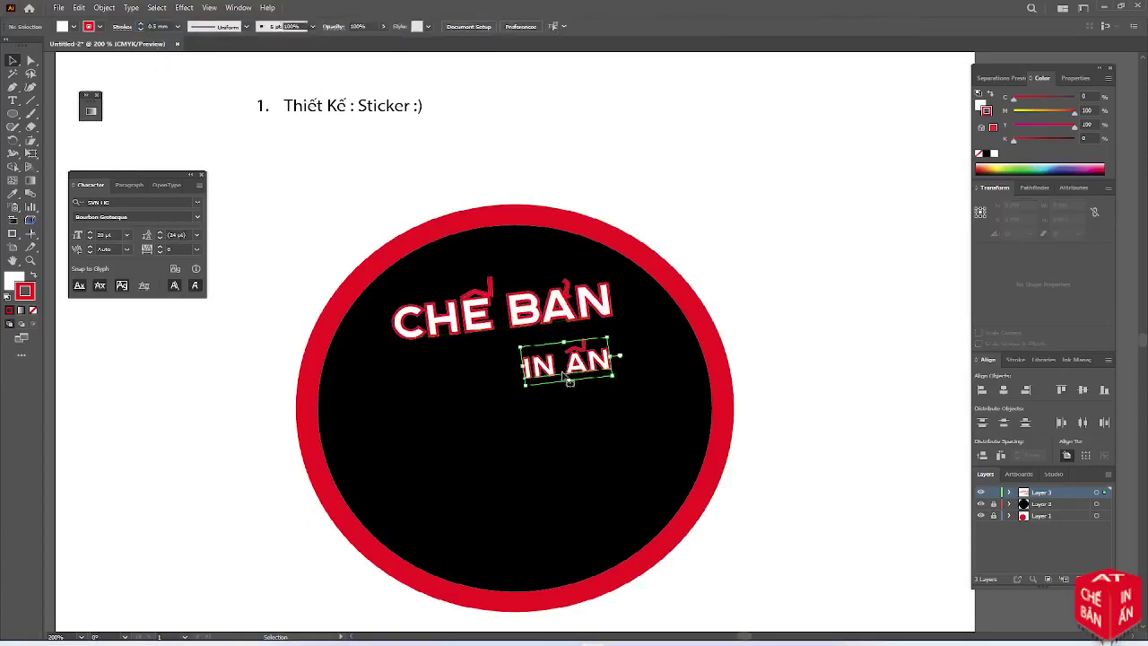
pyautogui.press('Up')
pyautogui.press('Up')
pyautogui.press('Up')
pyautogui.press('Up')
pyautogui.press('Up')
pyautogui.press('Up')
pyautogui.press('Up')
pyautogui.press('Up')
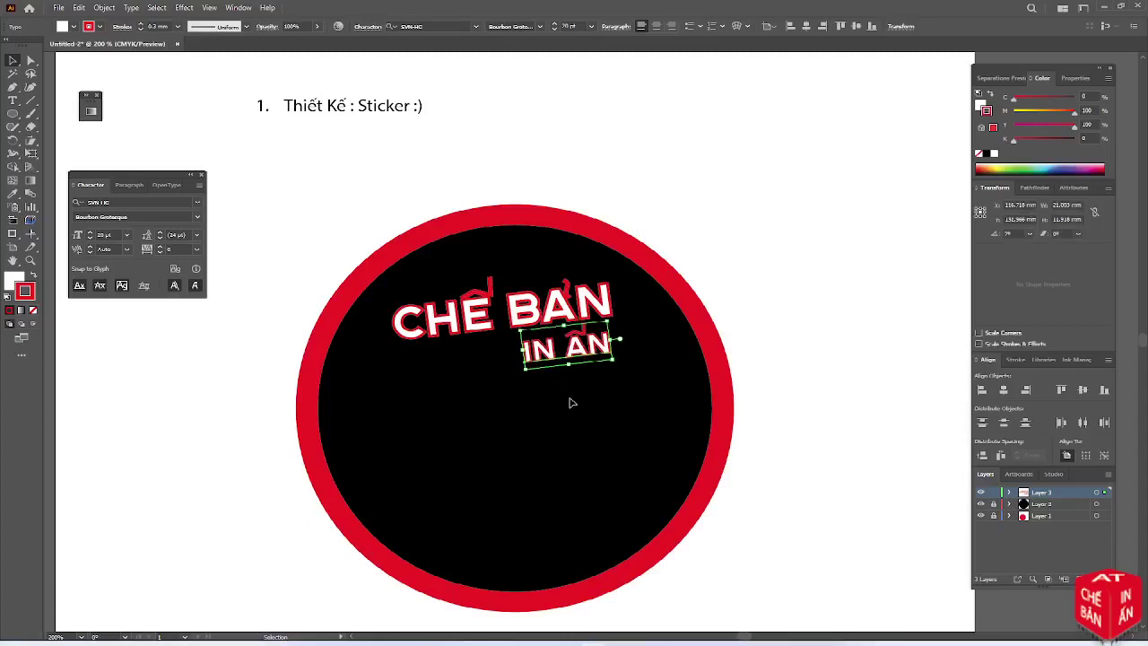
pyautogui.press('Right')
pyautogui.press('Right')
pyautogui.press('Right')
pyautogui.press('Right')
pyautogui.press('Right')
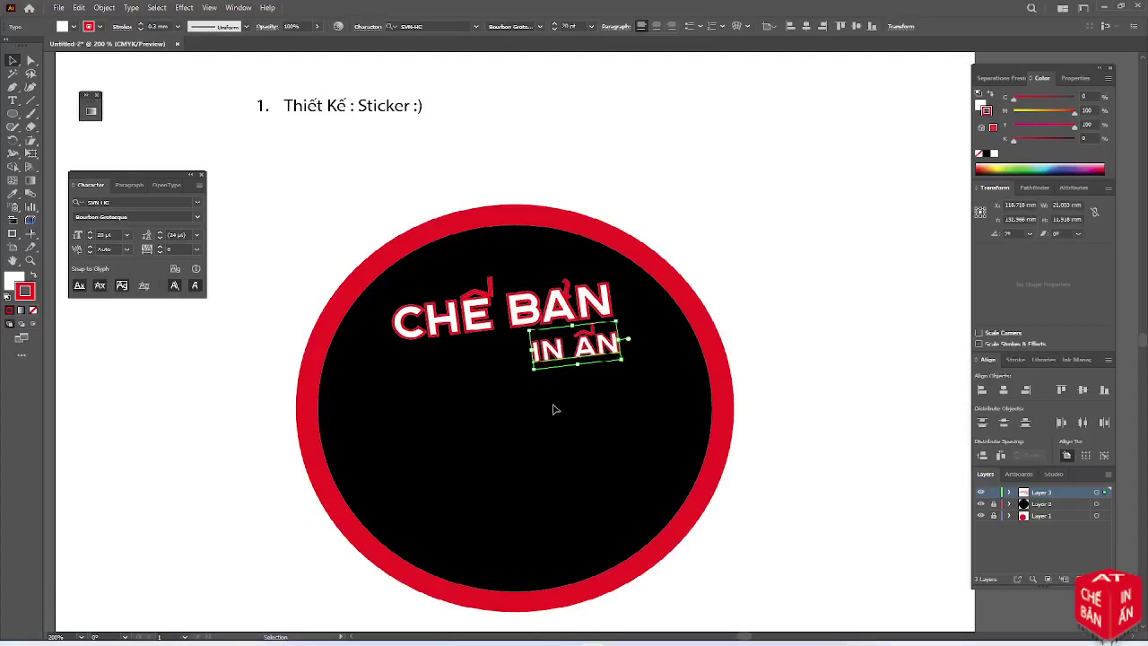
pyautogui.click(553, 409)
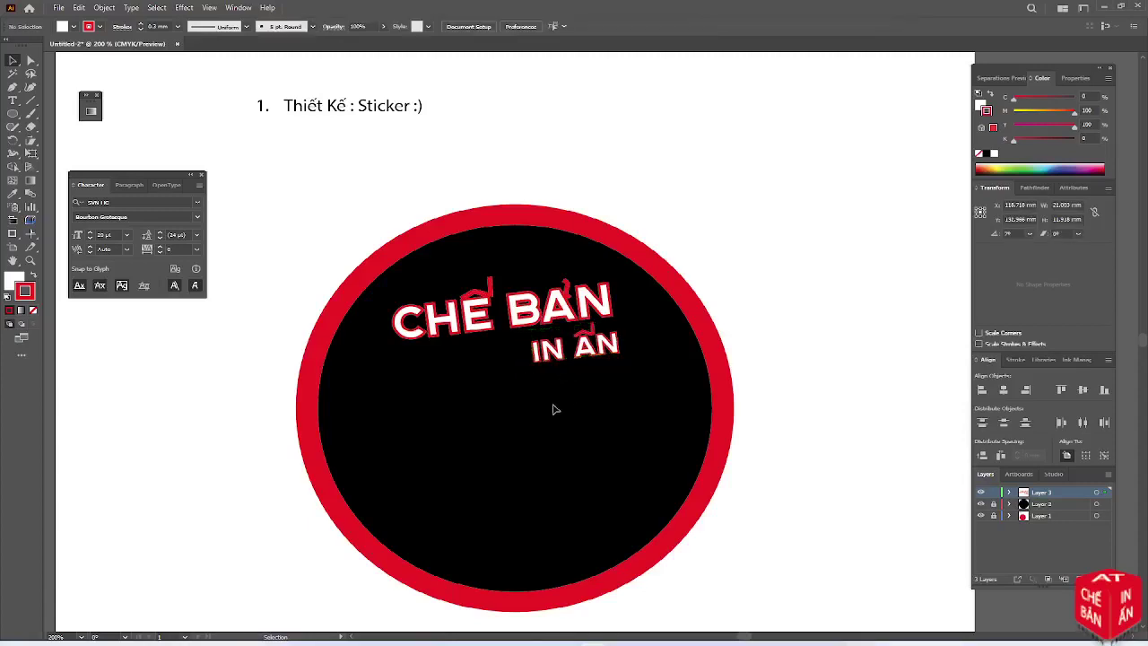
# Set the IN ẤN stroke weight to 0 mm, leaving plain white text
pyautogui.click(536, 348)
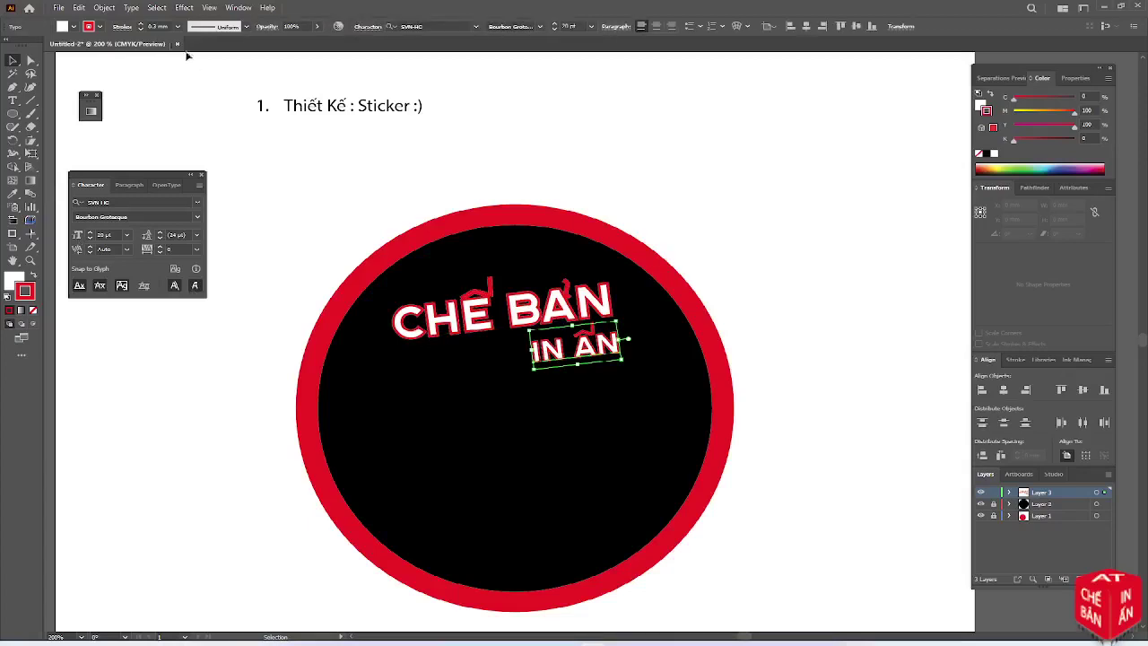
pyautogui.click(140, 31)
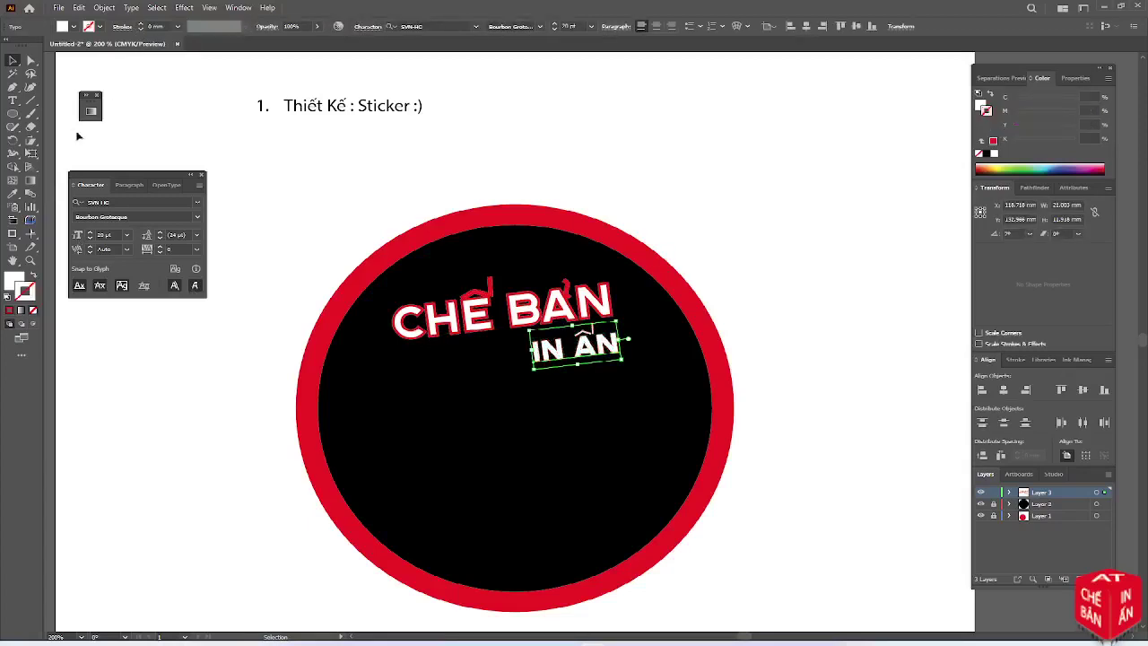
pyautogui.click(12, 113)
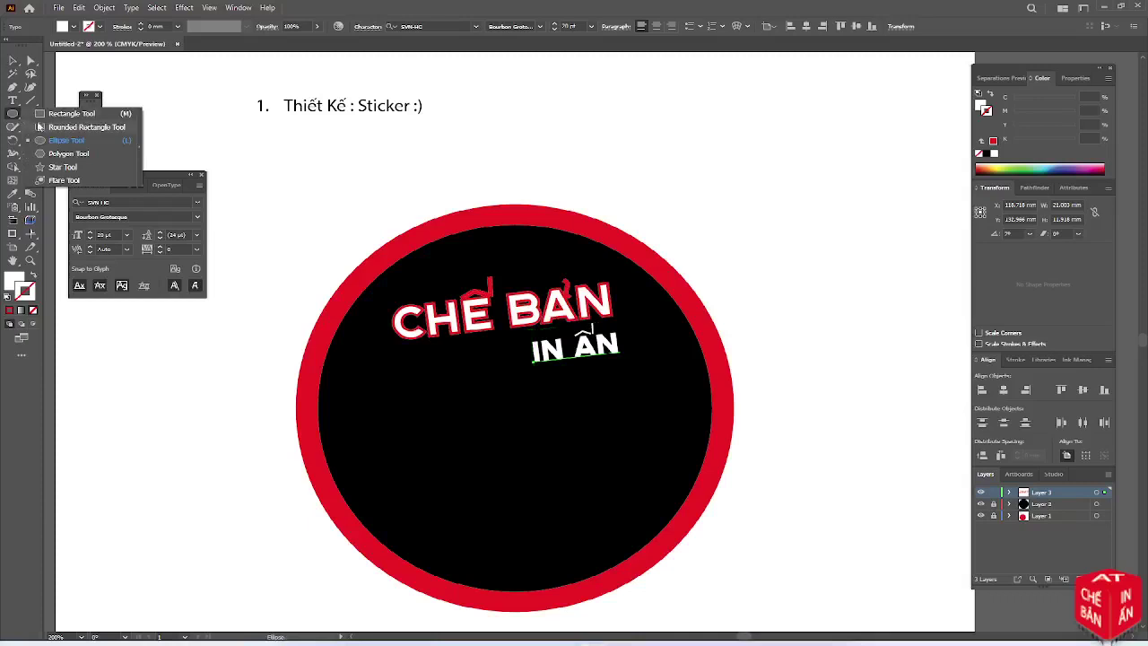
# Draw a rounded rectangle below IN ẤN and rotate it 4°
pyautogui.click(40, 126)
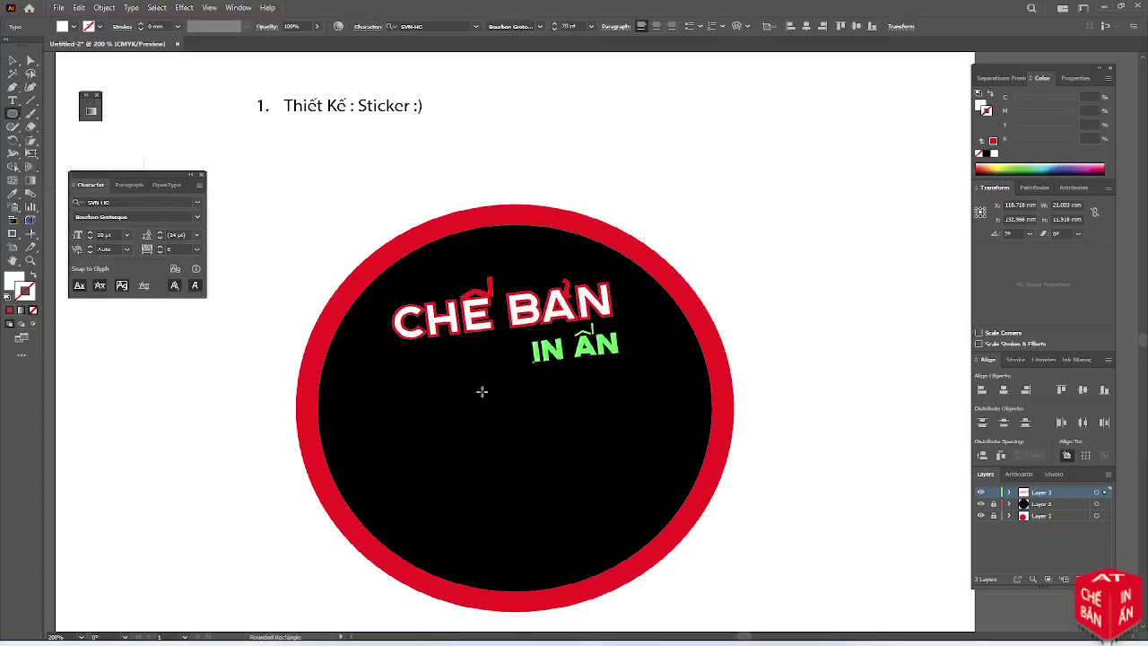
pyautogui.moveTo(473, 386); pyautogui.dragTo(611, 421)
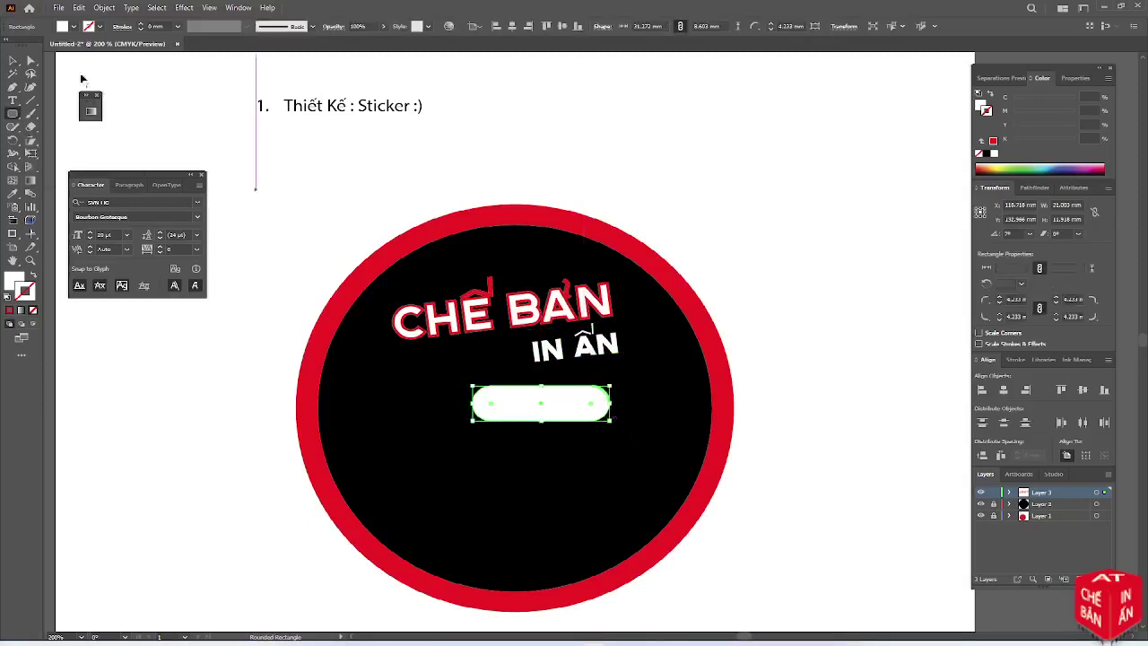
pyautogui.click(13, 61)
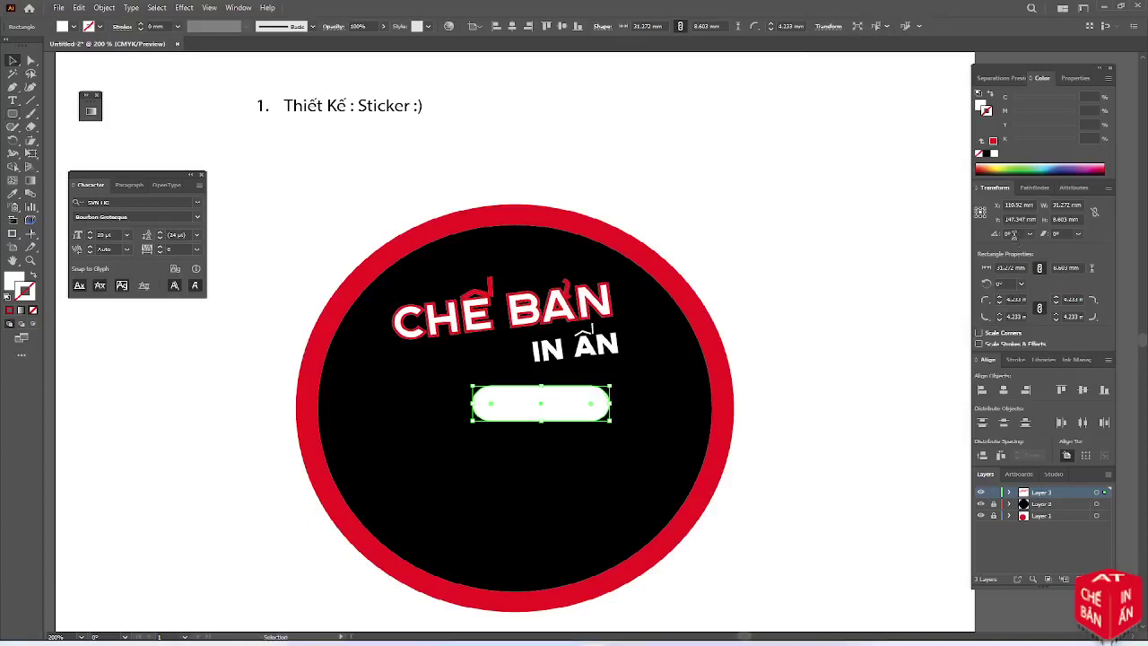
pyautogui.click(1012, 232)
pyautogui.write('4')
pyautogui.press('Tab')
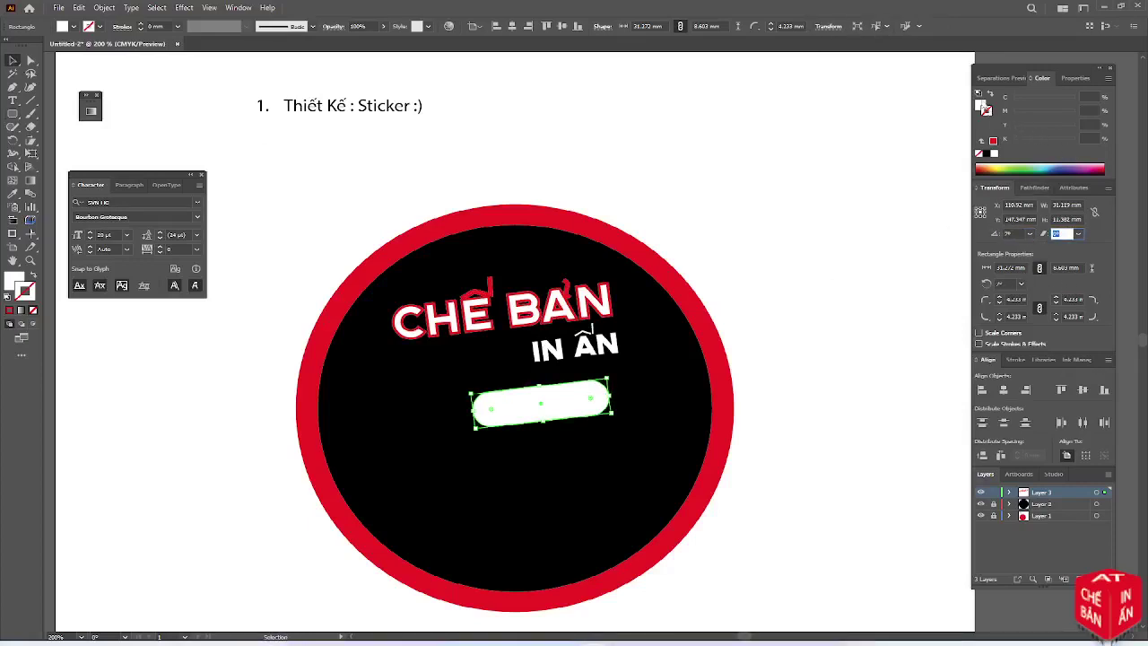
# Fill the rounded rectangle red with magenta 100 and yellow 100
pyautogui.click(983, 105)
pyautogui.click(1088, 109)
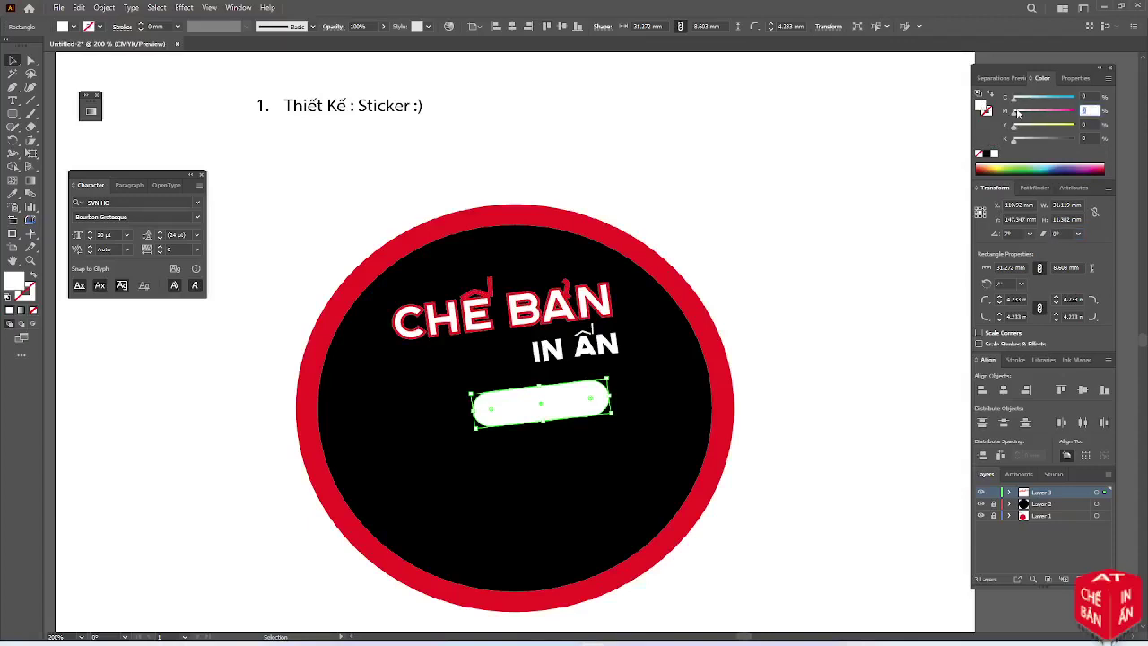
pyautogui.write('100')
pyautogui.press('Tab')
pyautogui.write('100')
pyautogui.press('Tab')
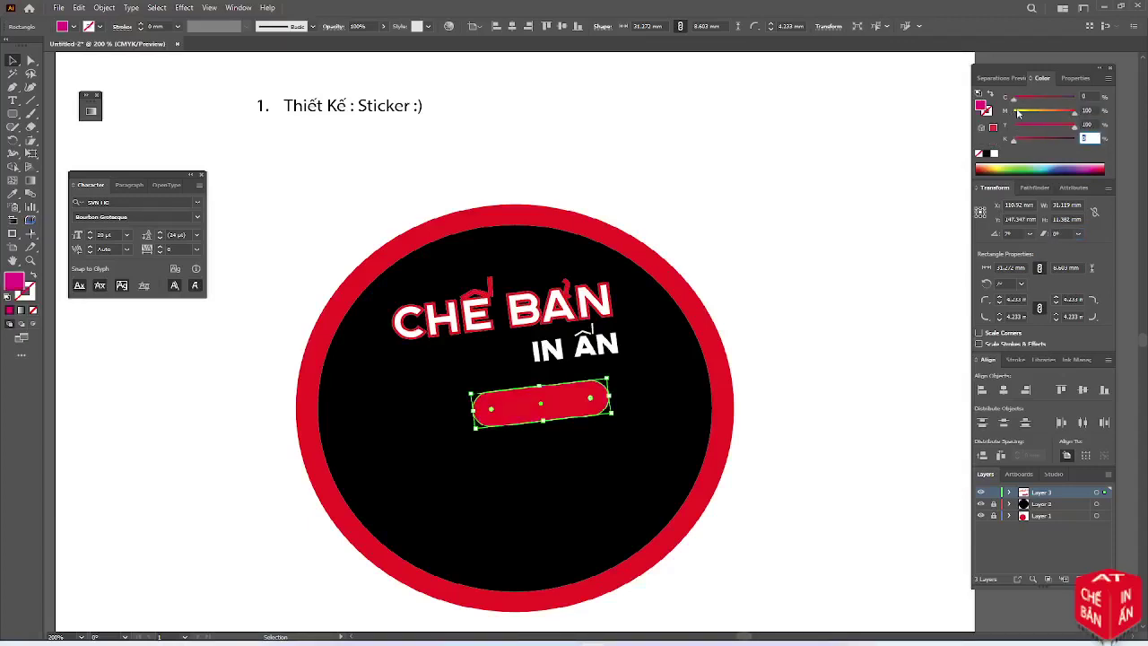
pyautogui.press('Return')
# Move the red pill onto IN ẤN and send it behind the text with Ctrl+[
pyautogui.moveTo(580, 408); pyautogui.dragTo(611, 352)
pyautogui.press('a')
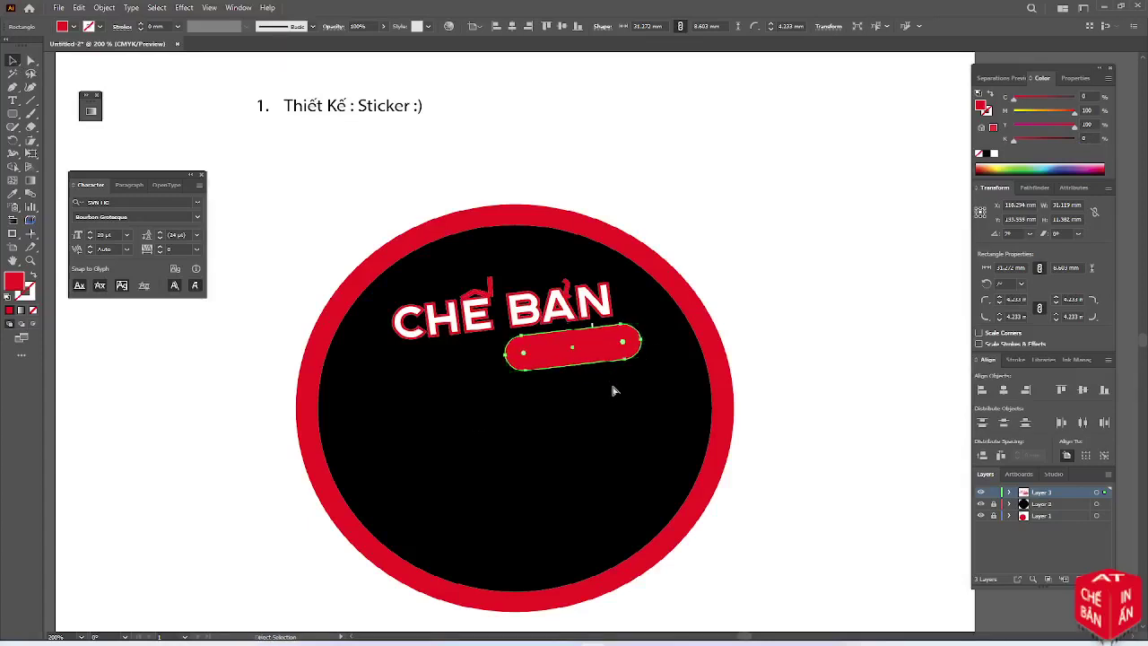
pyautogui.hotkey('ctrl', '[')
# Move the red pill up slightly and stretch its bottom edge to make it taller
pyautogui.press('v')
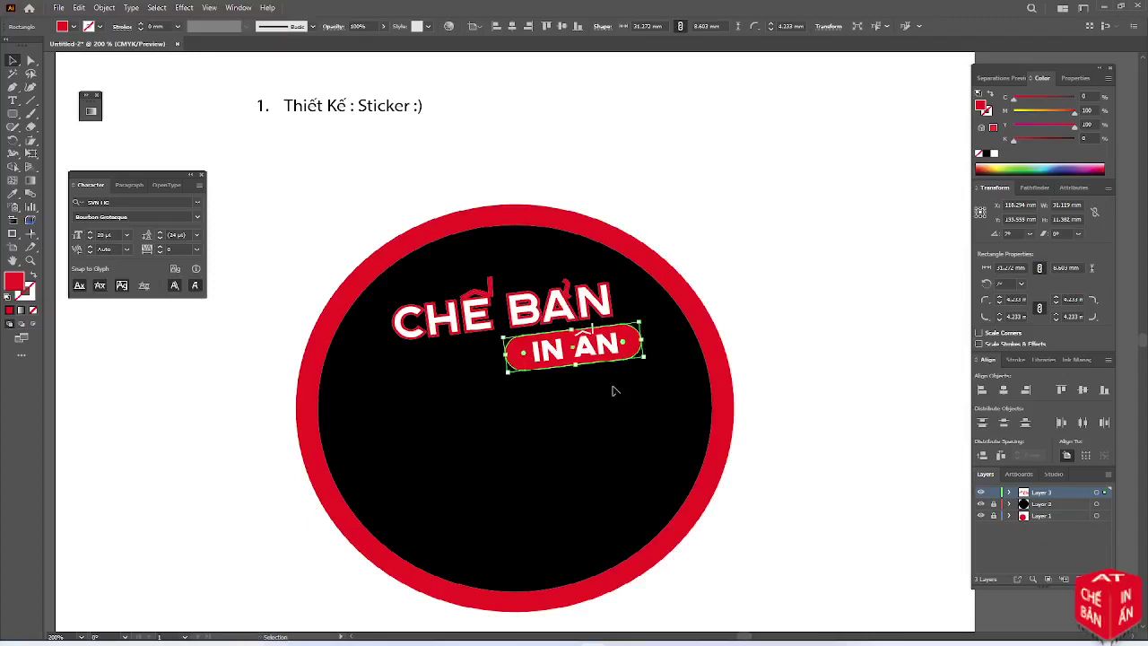
pyautogui.scroll(2, 600, 368)
pyautogui.click(625, 414)
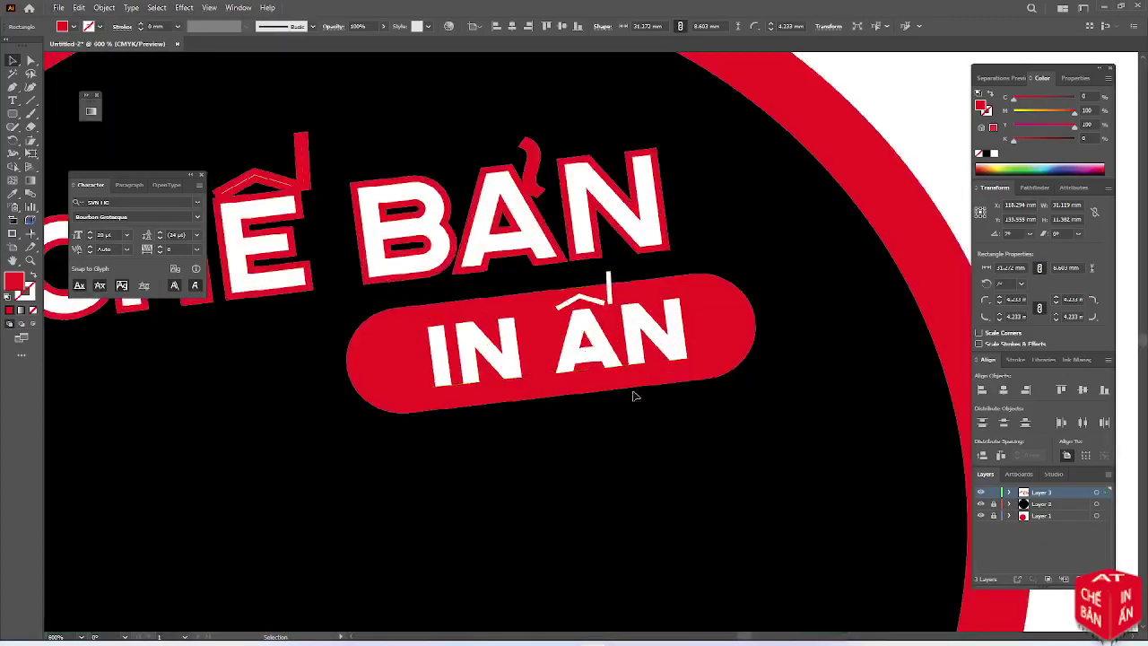
pyautogui.moveTo(735, 344); pyautogui.dragTo(733, 329)
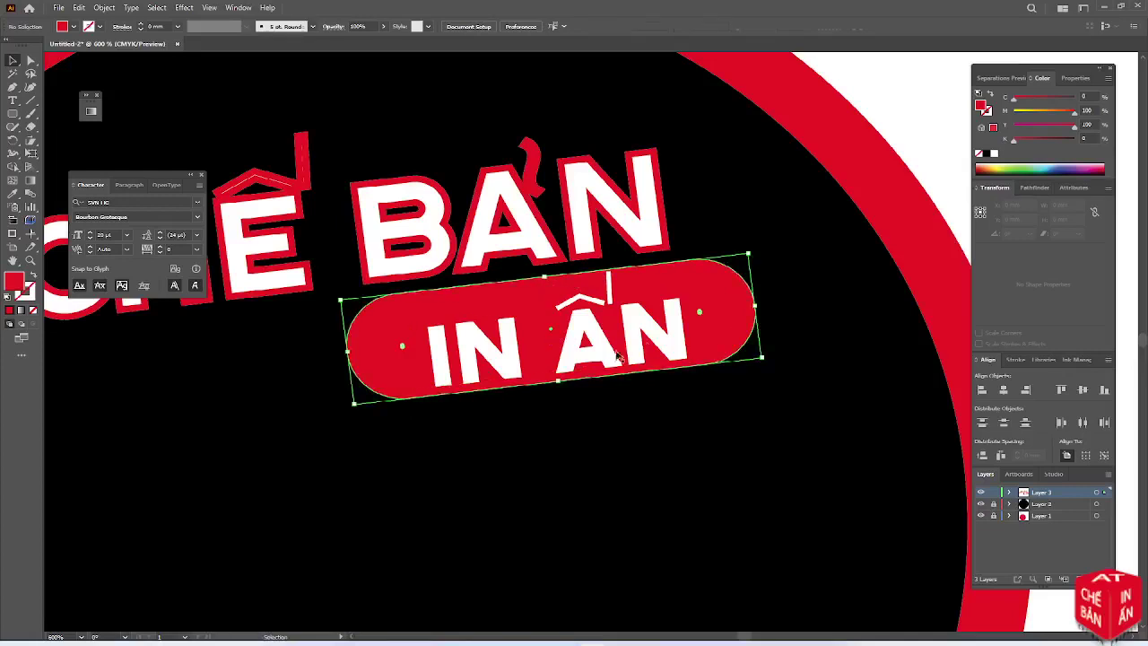
pyautogui.moveTo(558, 381)
pyautogui.mouseDown()
pyautogui.moveTo(559, 404)
pyautogui.moveTo(559, 393)
pyautogui.mouseUp()
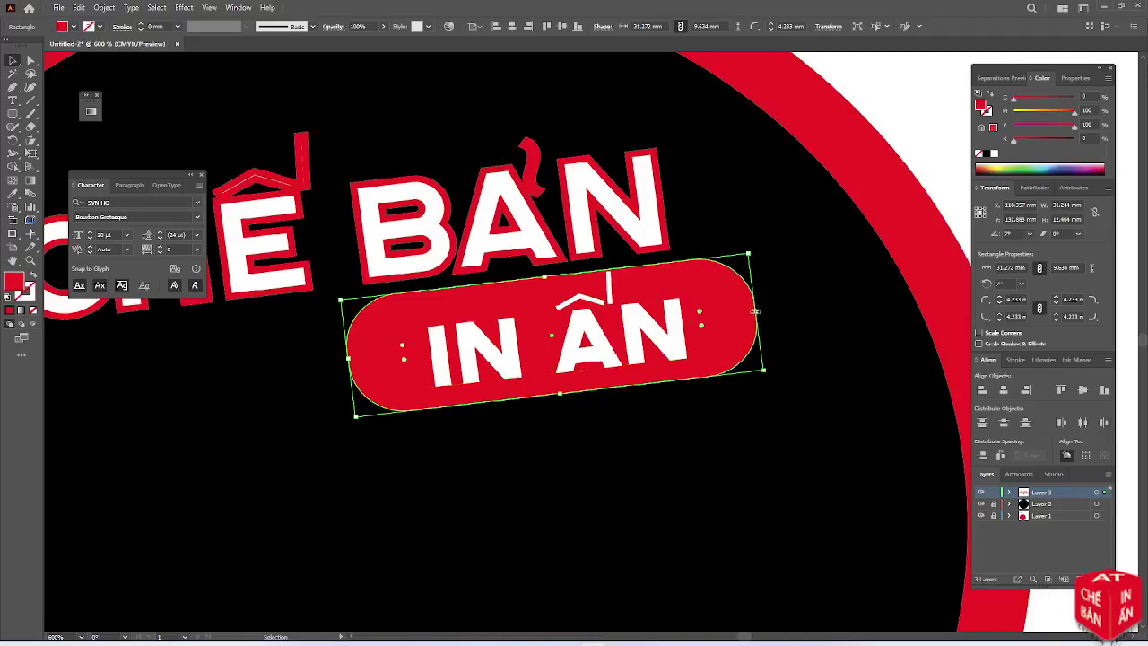
pyautogui.moveTo(783, 307); pyautogui.dragTo(679, 323)
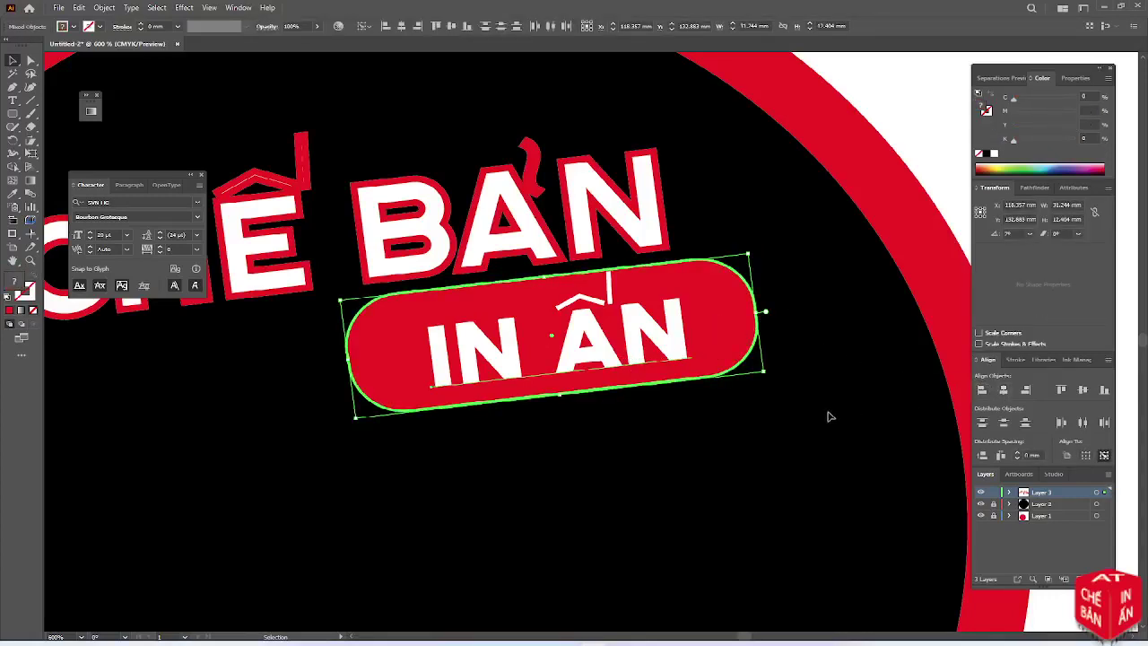
pyautogui.click(678, 437)
# Narrow the pill from both ends to about 25 mm around IN ẤN
pyautogui.scroll(-3, 677, 437)
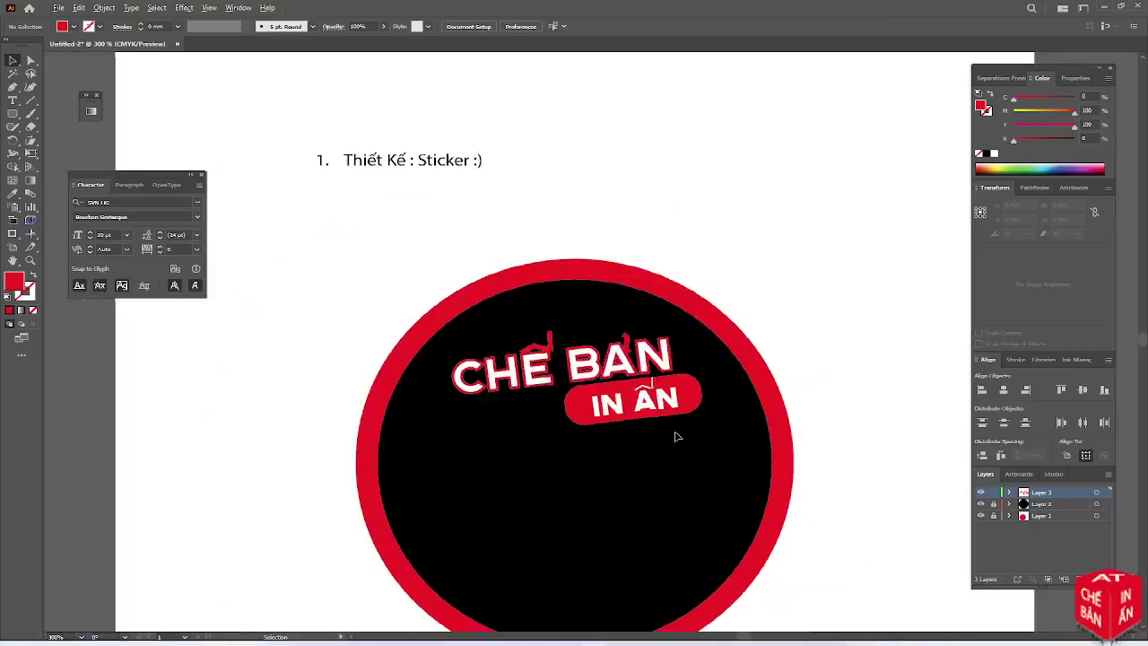
pyautogui.click(700, 396)
pyautogui.moveTo(701, 398); pyautogui.dragTo(691, 400)
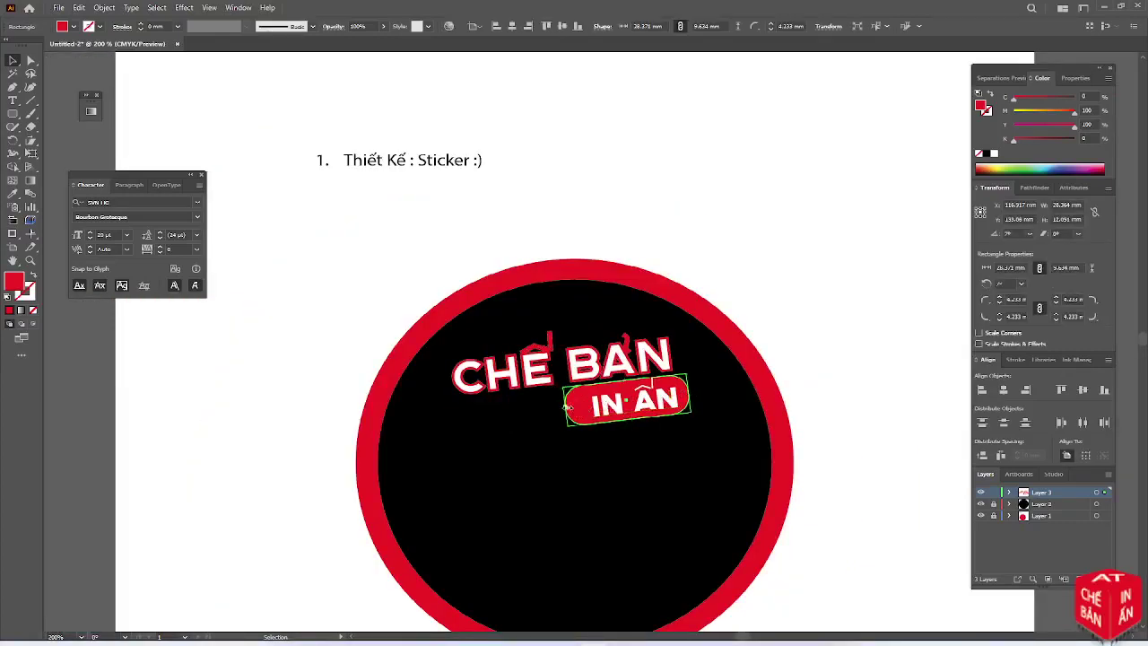
pyautogui.moveTo(567, 406); pyautogui.dragTo(581, 405)
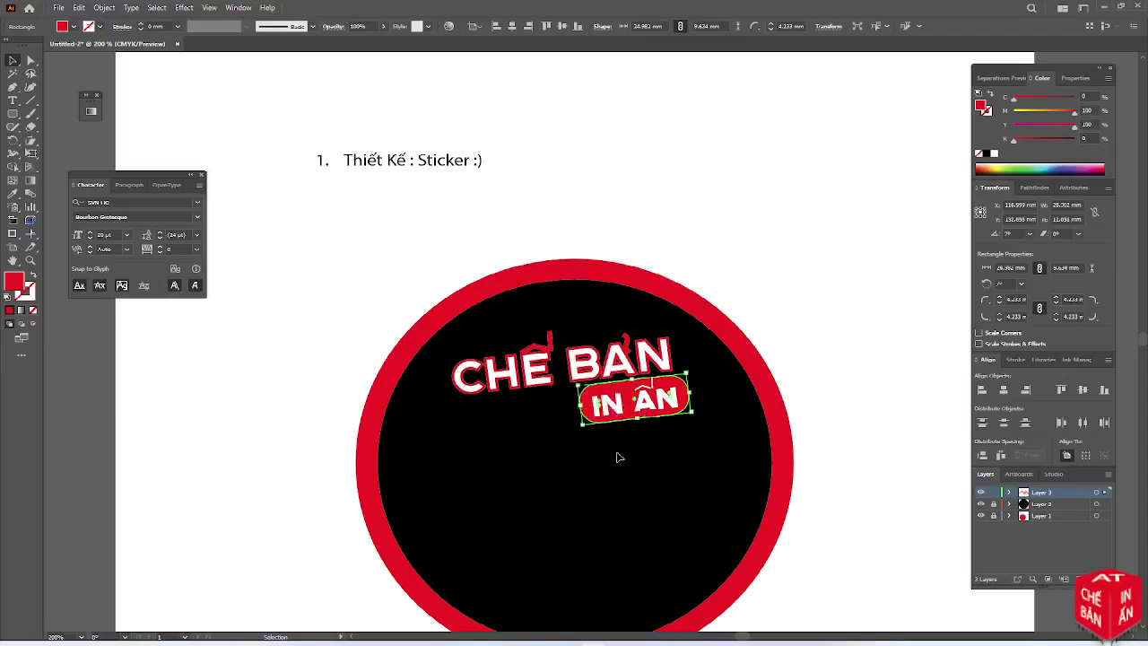
pyautogui.click(618, 455)
pyautogui.scroll(-2, 618, 456)
pyautogui.scroll(1, 619, 457)
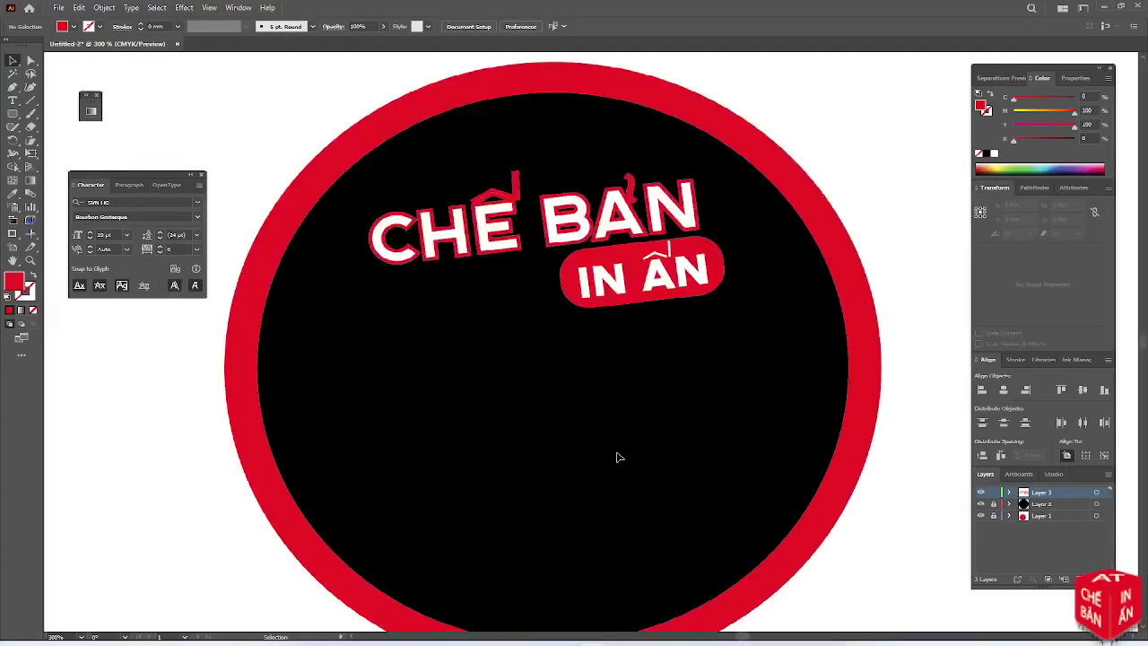
pyautogui.scroll(-1, 618, 457)
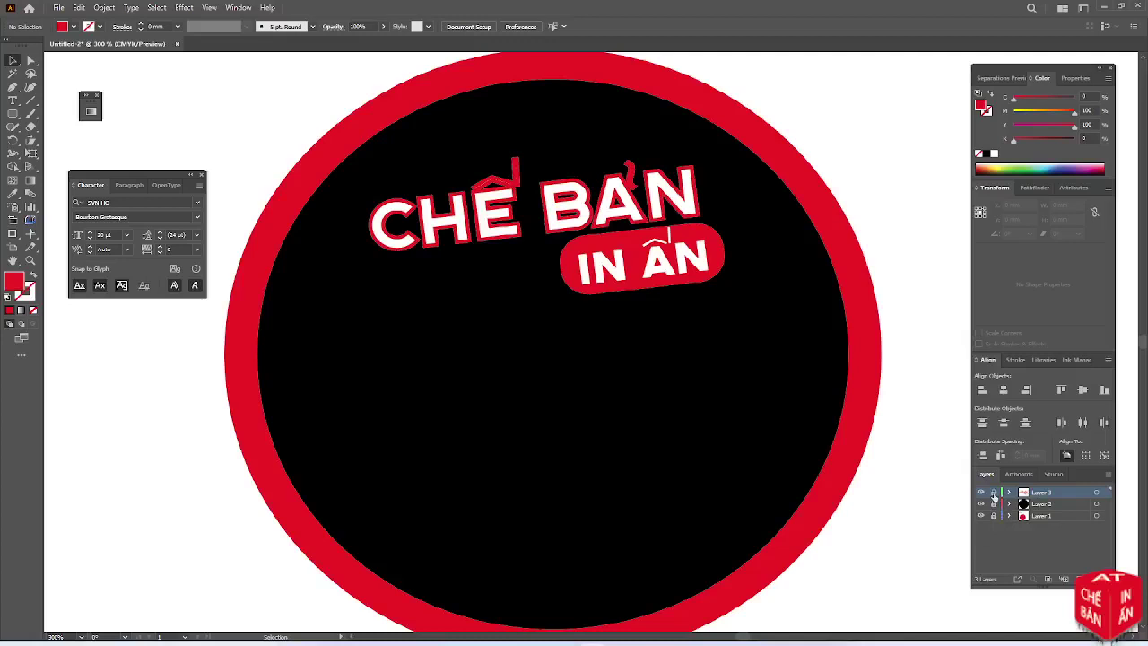
pyautogui.scroll(-1, 864, 510)
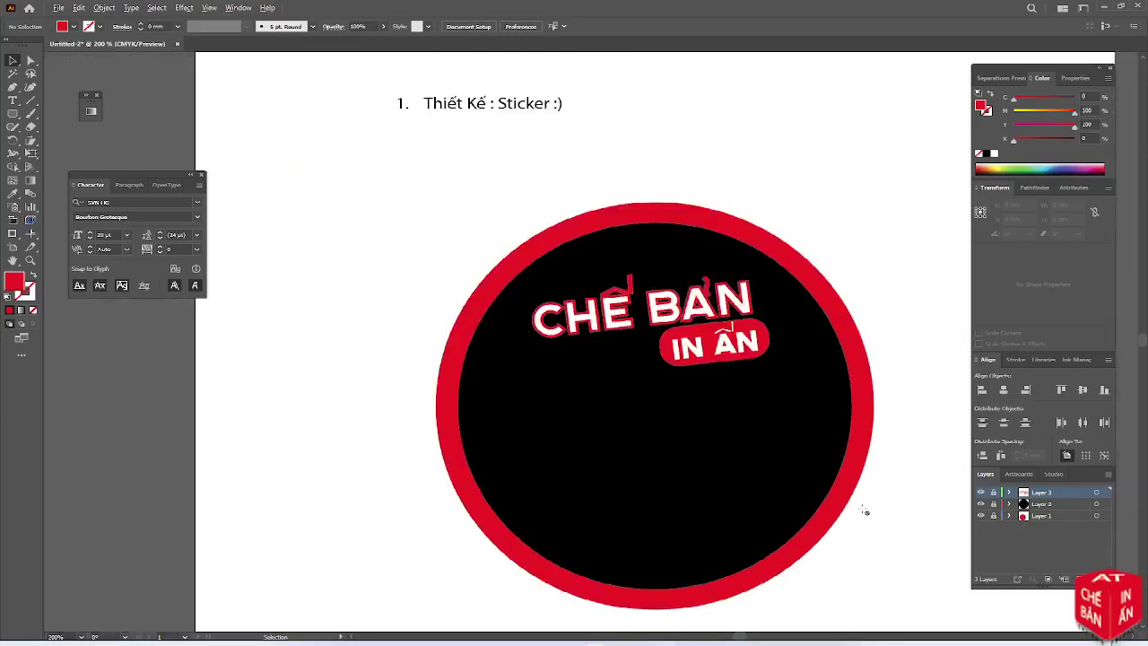
# On a new layer, draw a small red circle 9 mm wide
pyautogui.click(1065, 580)
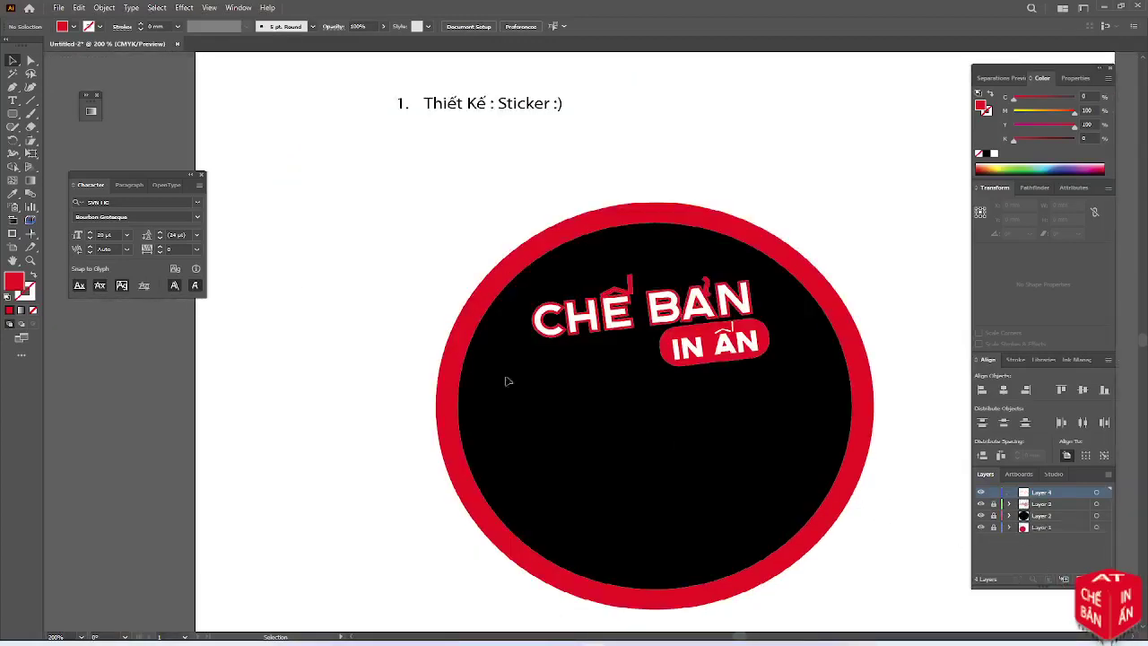
pyautogui.moveTo(13, 114); pyautogui.dragTo(56, 140)
pyautogui.moveTo(533, 402); pyautogui.dragTo(571, 437)
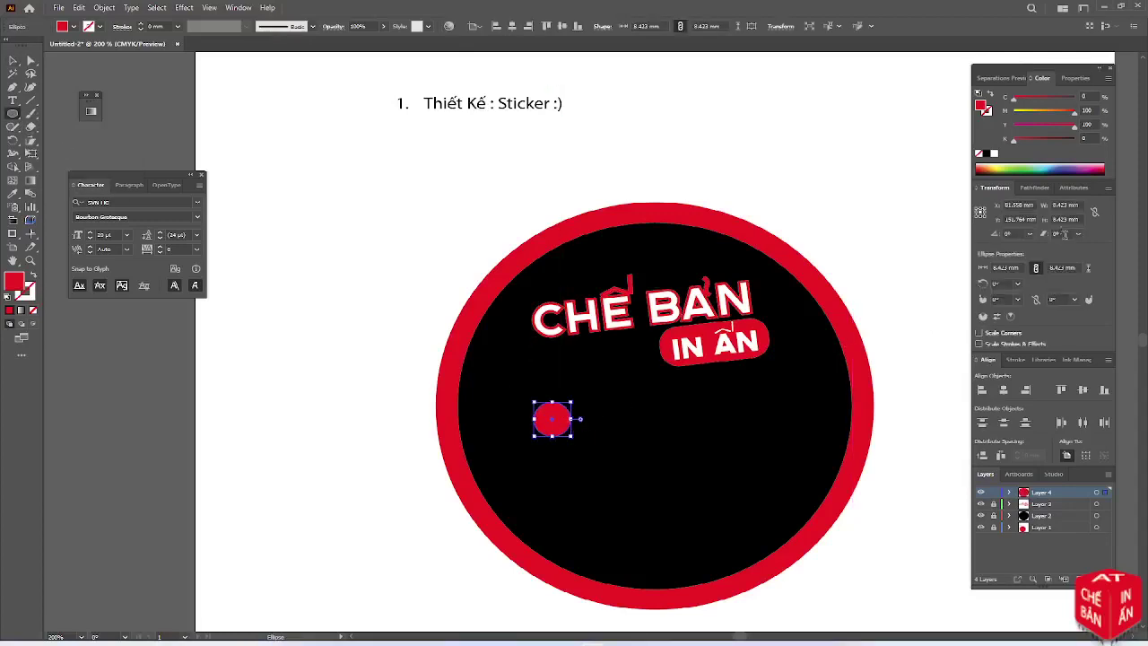
pyautogui.click(1064, 205)
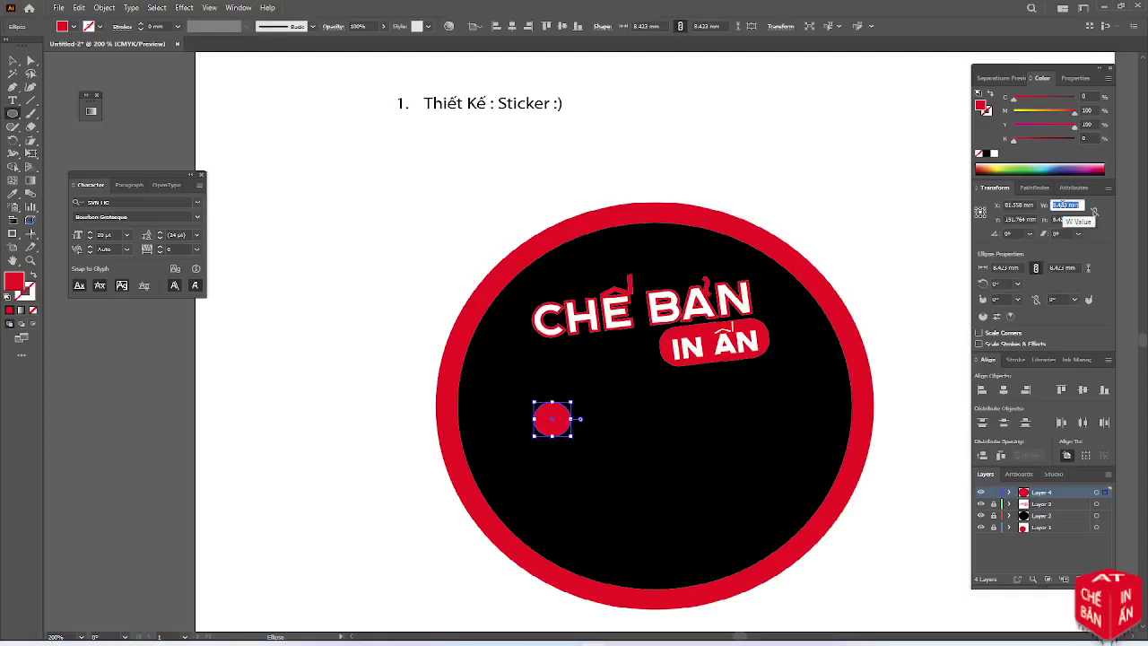
pyautogui.write('9')
pyautogui.press('Tab')
pyautogui.press('Tab')
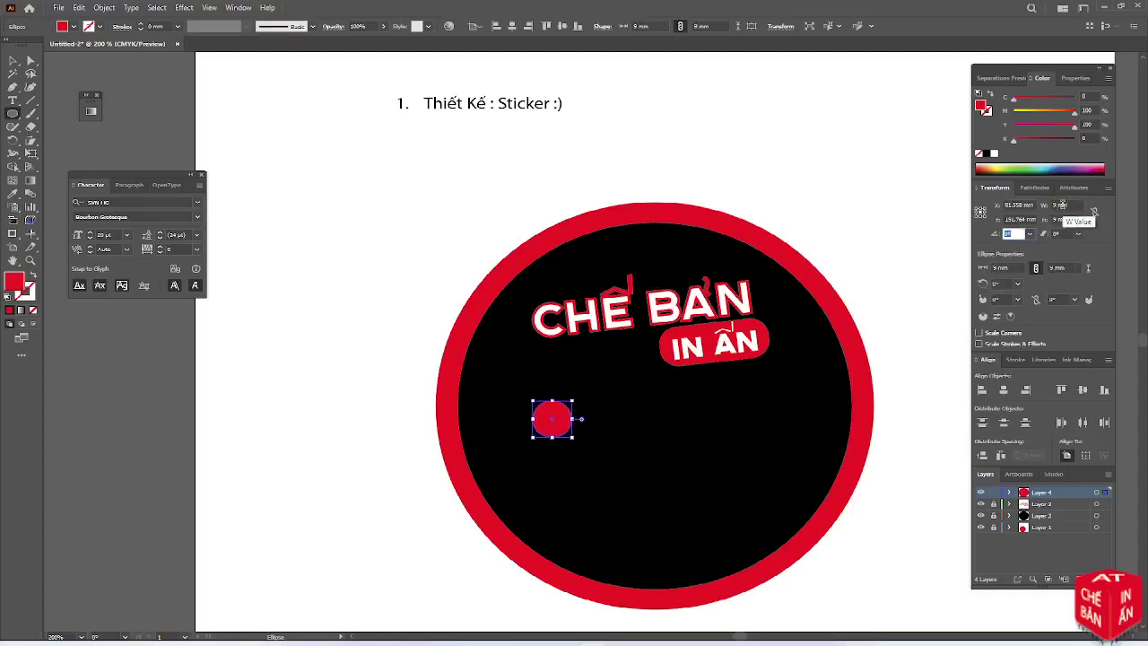
# Centre the 9 mm circle horizontally and vertically on the artboard
pyautogui.click(13, 60)
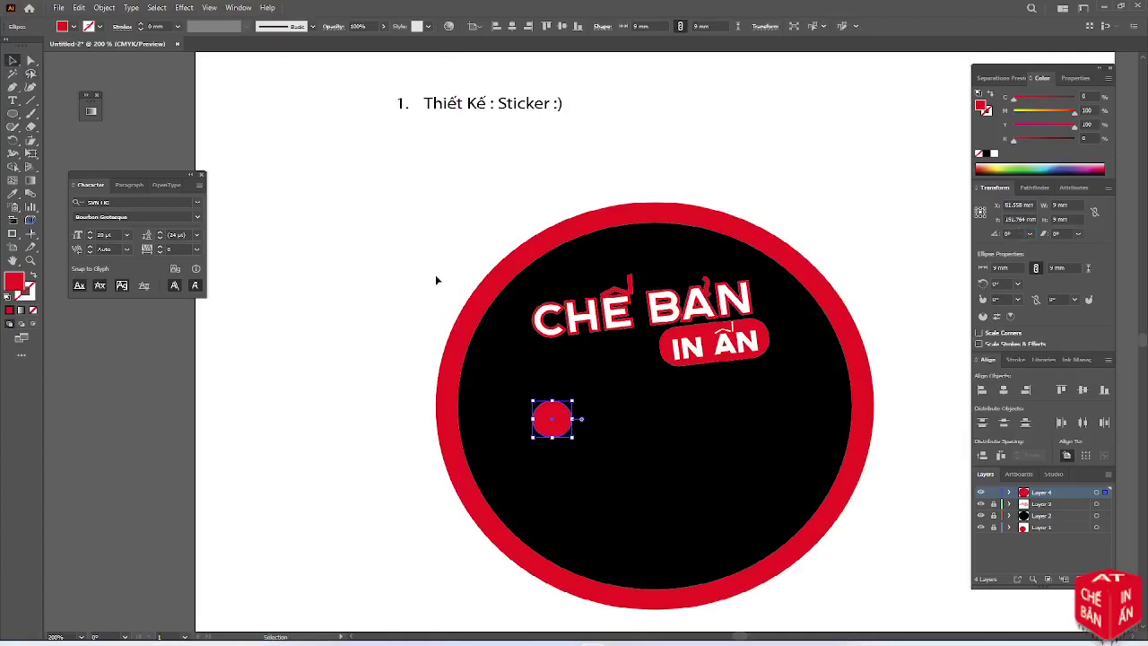
pyautogui.press('a')
pyautogui.press('v')
pyautogui.click(1004, 390)
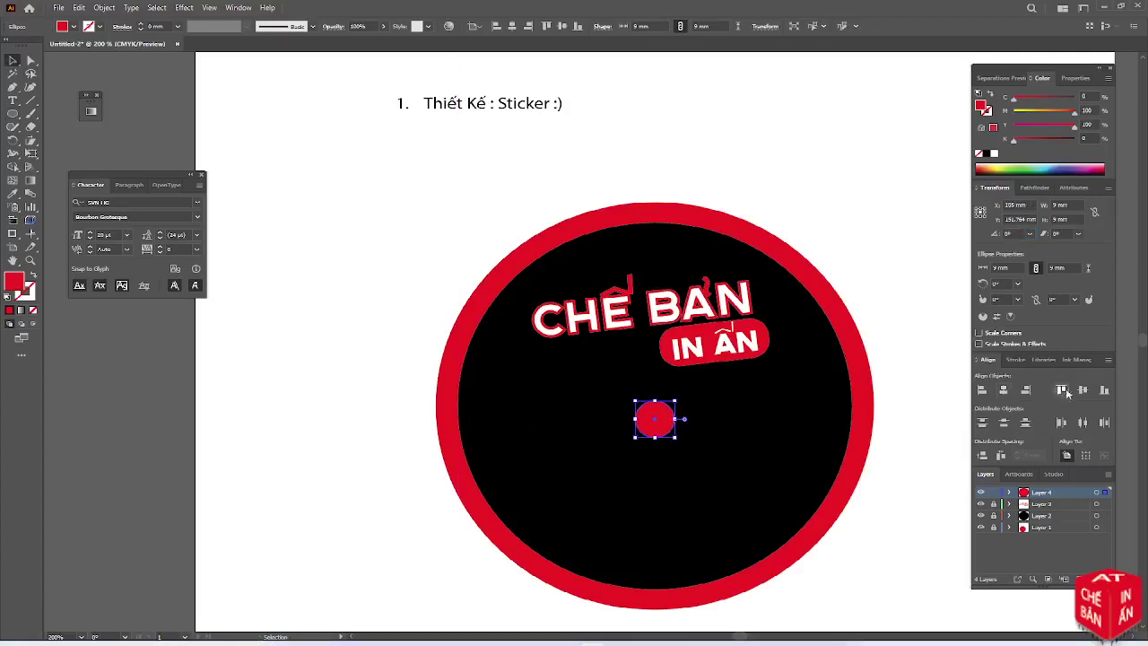
pyautogui.click(1083, 391)
pyautogui.press('a')
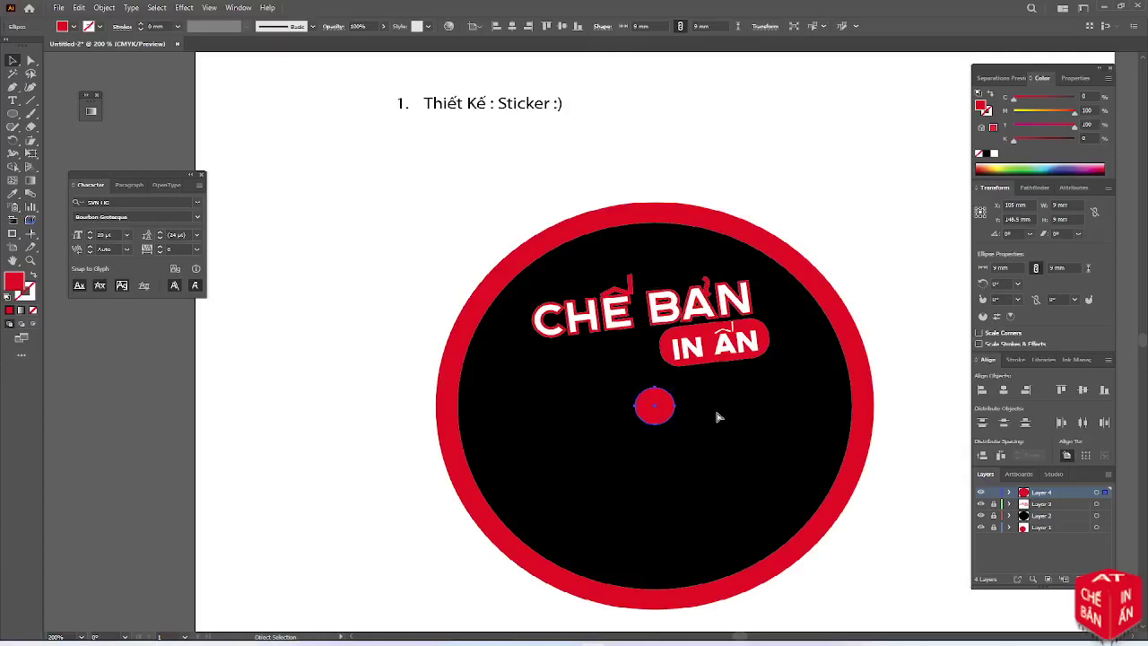
pyautogui.press('v')
pyautogui.press('a')
# Copy the circle rightward with Alt+Right and nudge the two eyes apart
pyautogui.hotkey('ctrl', 'k')
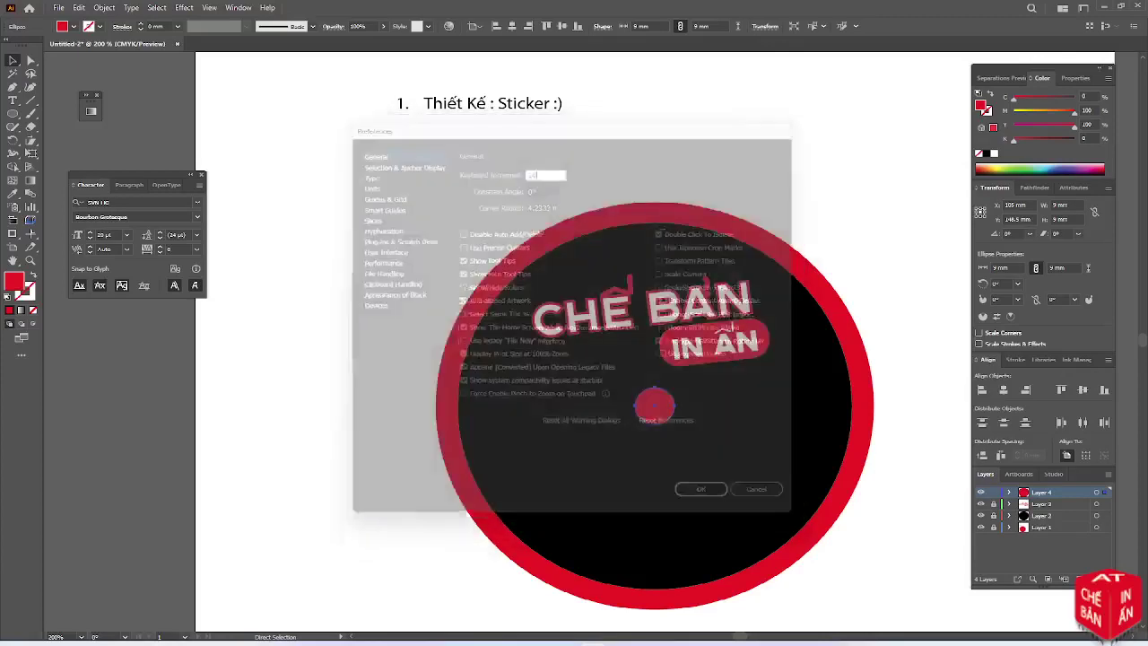
pyautogui.hotkey('alt', 'Right')
pyautogui.press('Right')
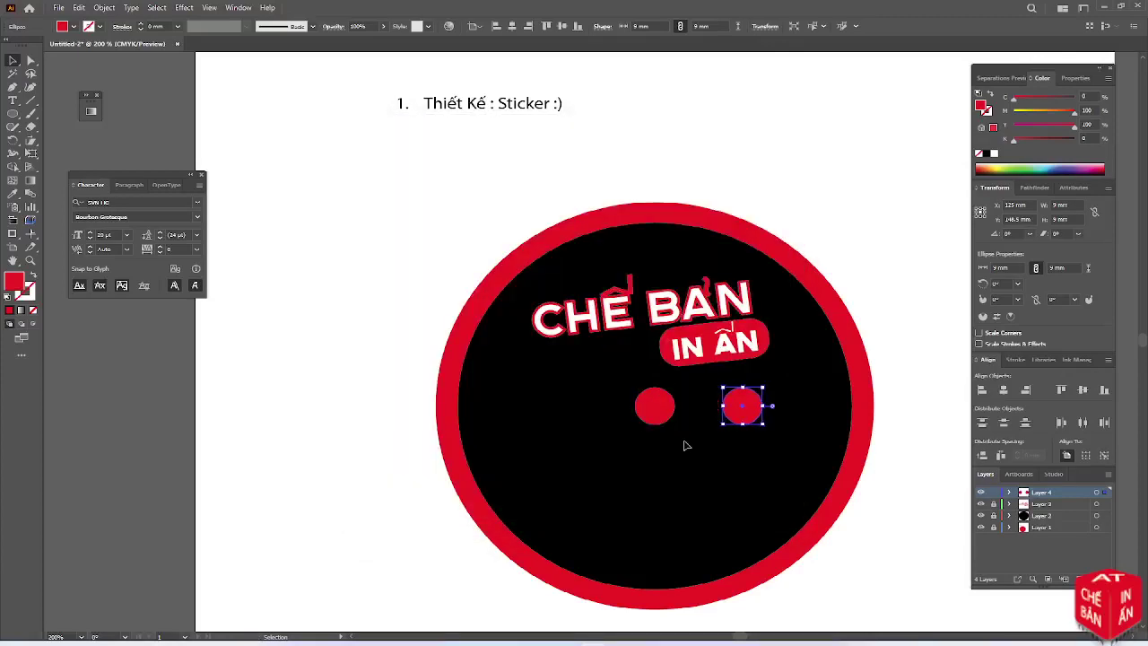
pyautogui.click(658, 413)
pyautogui.press('Left')
pyautogui.press('Left')
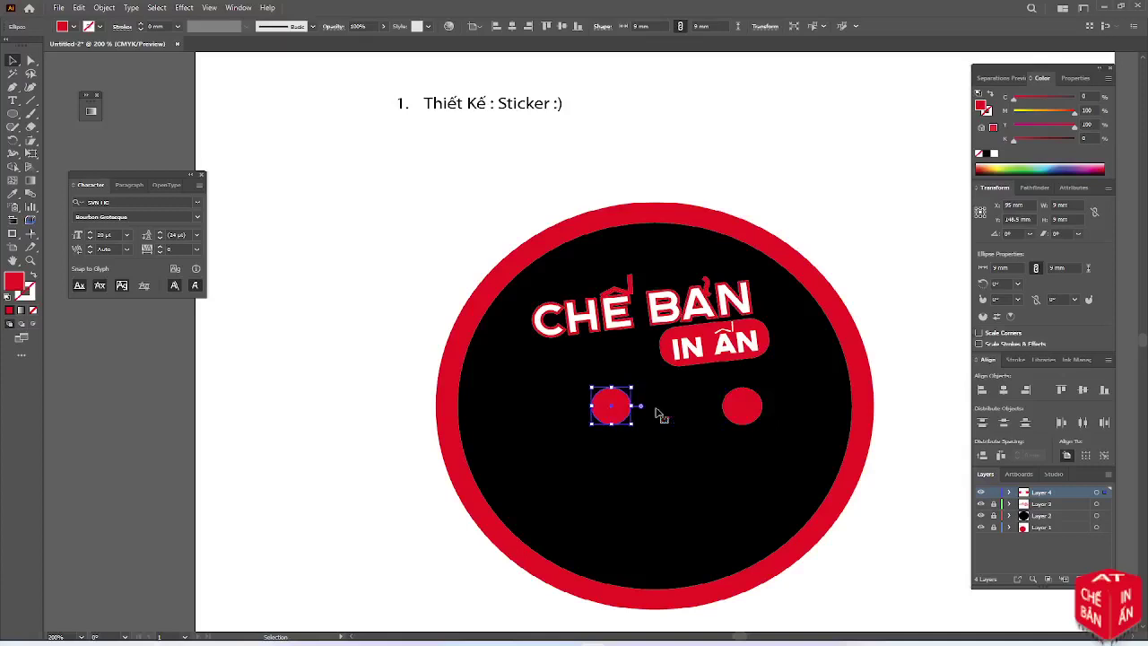
pyautogui.click(669, 460)
# Draw a large red ellipse for the mouth and centre it on the sticker
pyautogui.press('l')
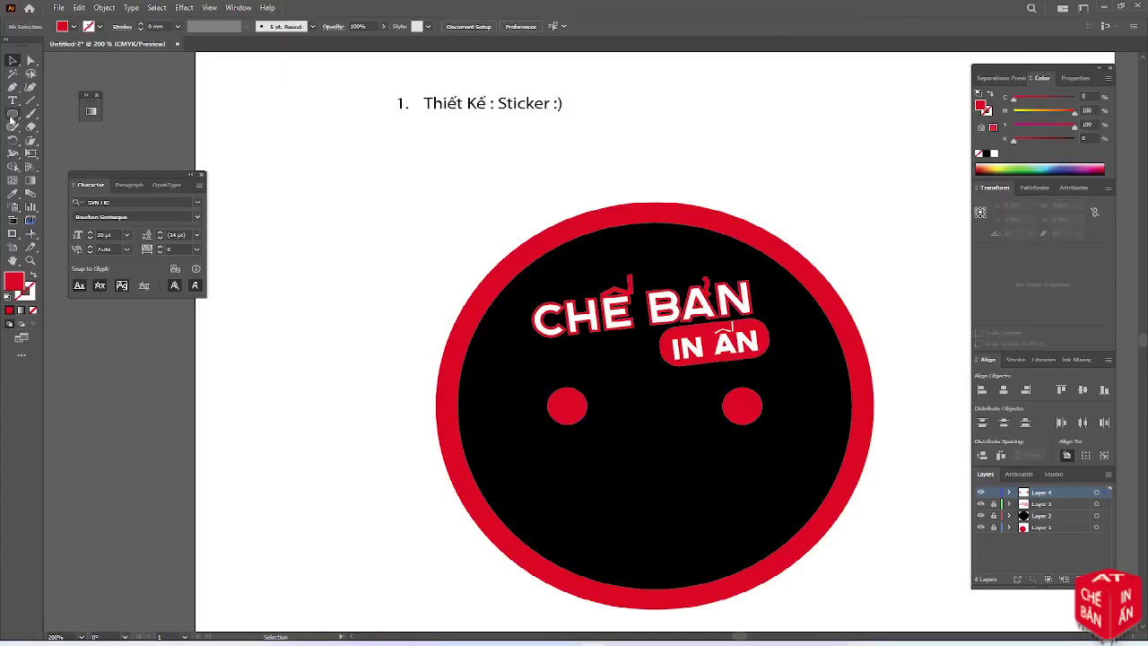
pyautogui.moveTo(539, 369); pyautogui.dragTo(773, 545)
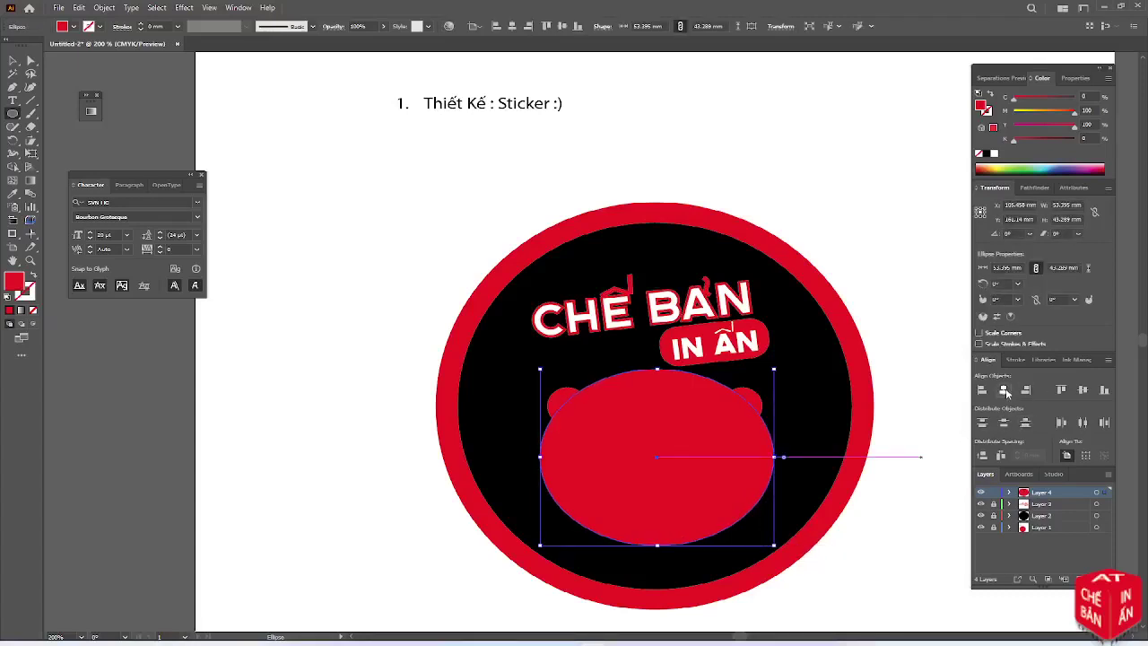
pyautogui.click(1005, 390)
pyautogui.click(1083, 391)
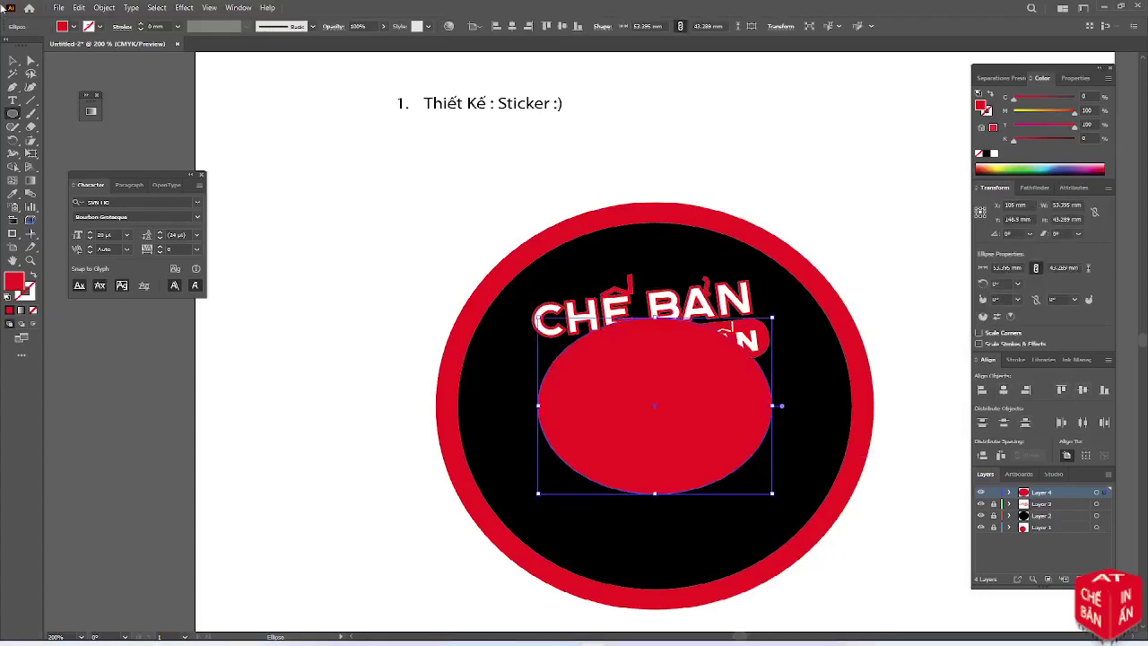
pyautogui.click(14, 59)
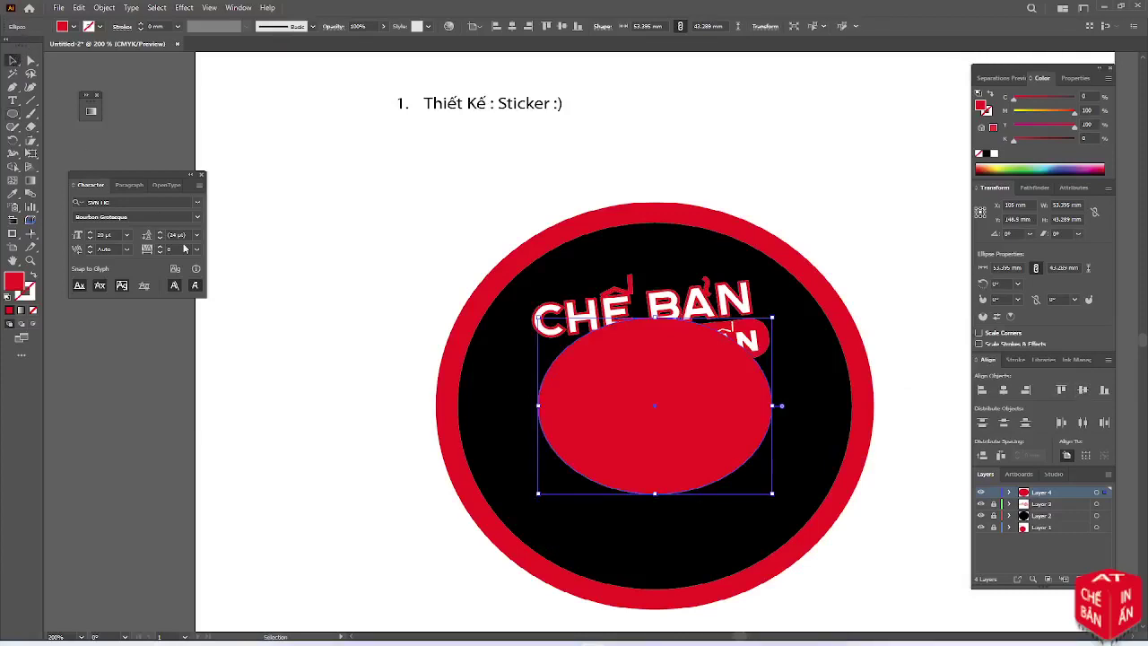
pyautogui.hotkey('ctrl', 'z')
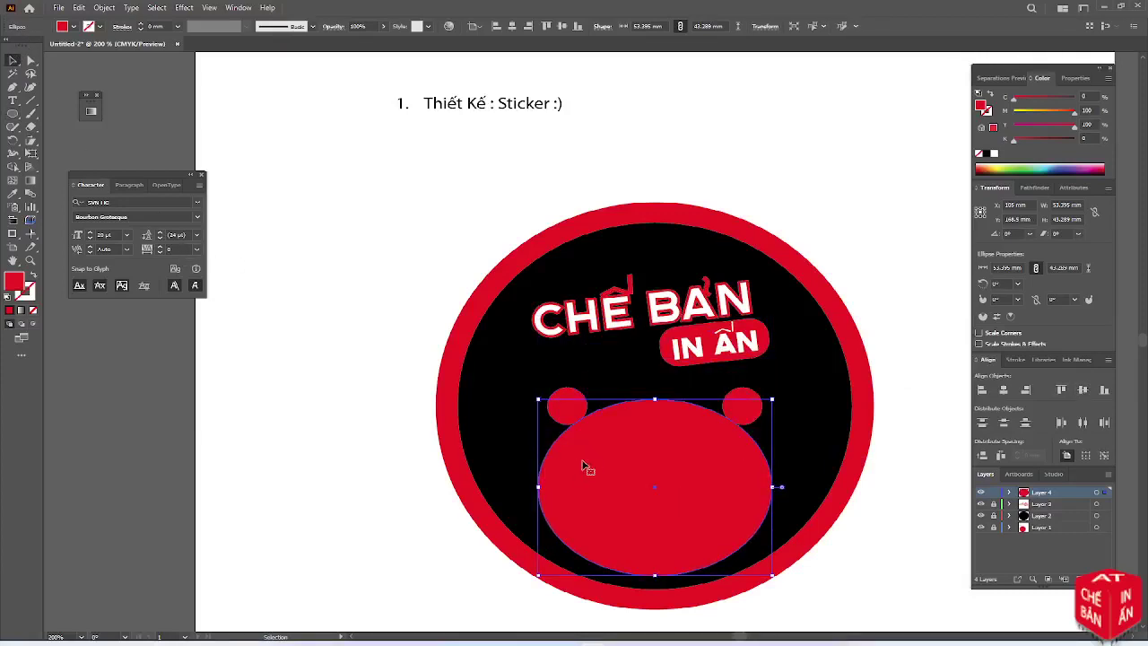
pyautogui.hotkey('shift', 'Up')
pyautogui.click(505, 449)
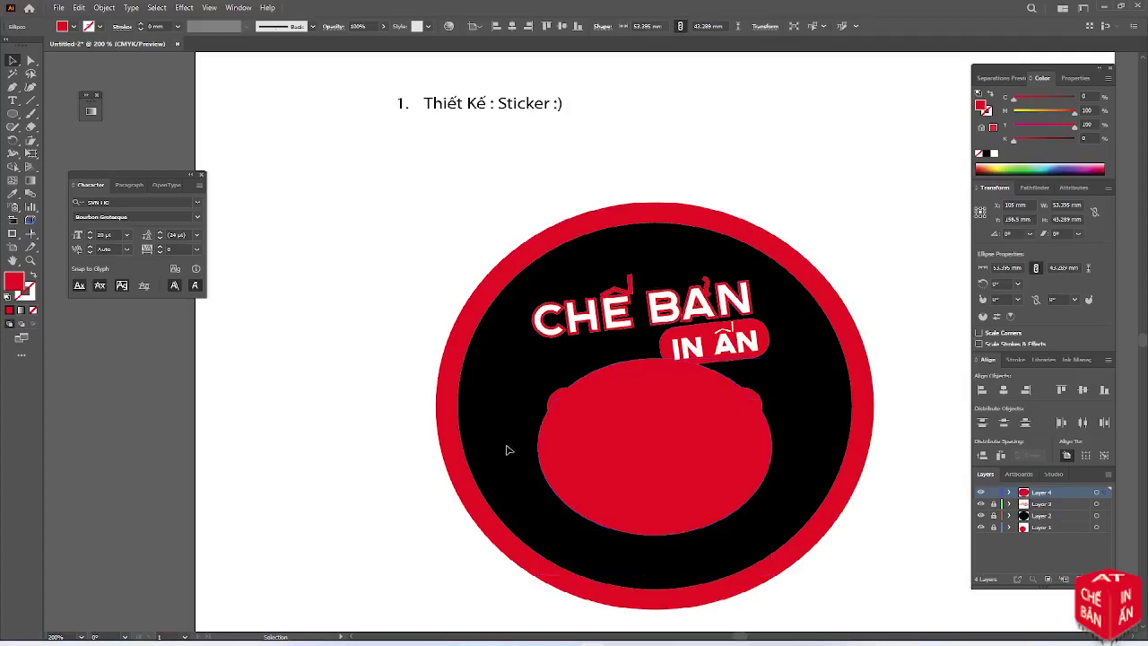
# Delete the ellipse's top anchor points, leaving a half-circle mouth
pyautogui.press('a')
pyautogui.click(627, 374)
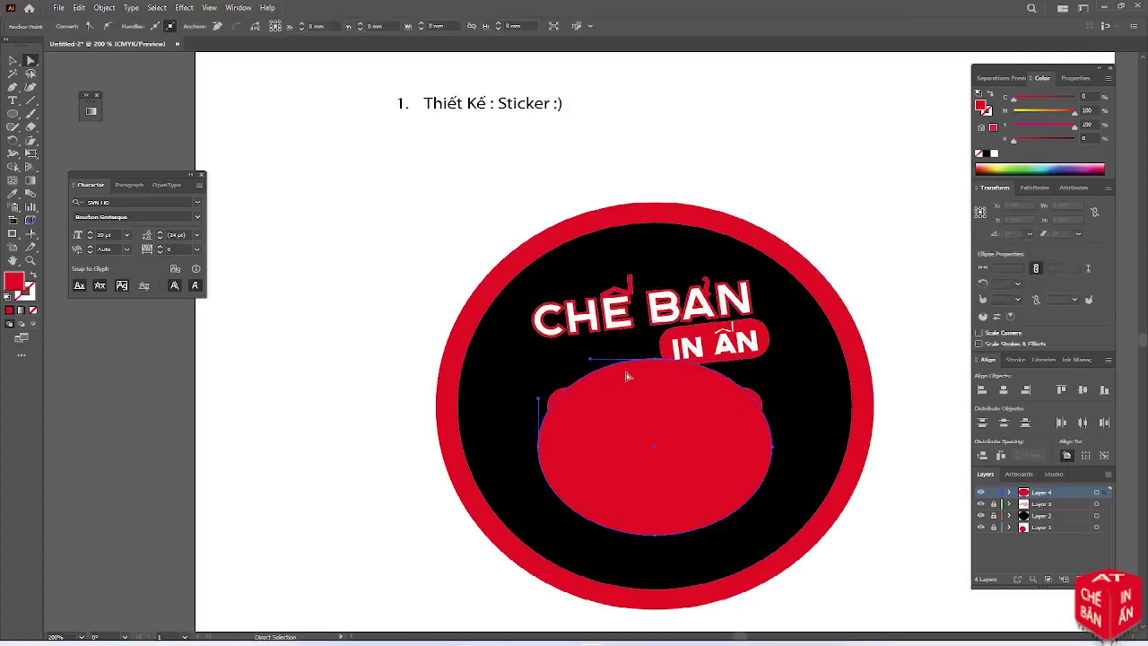
pyautogui.press('Delete')
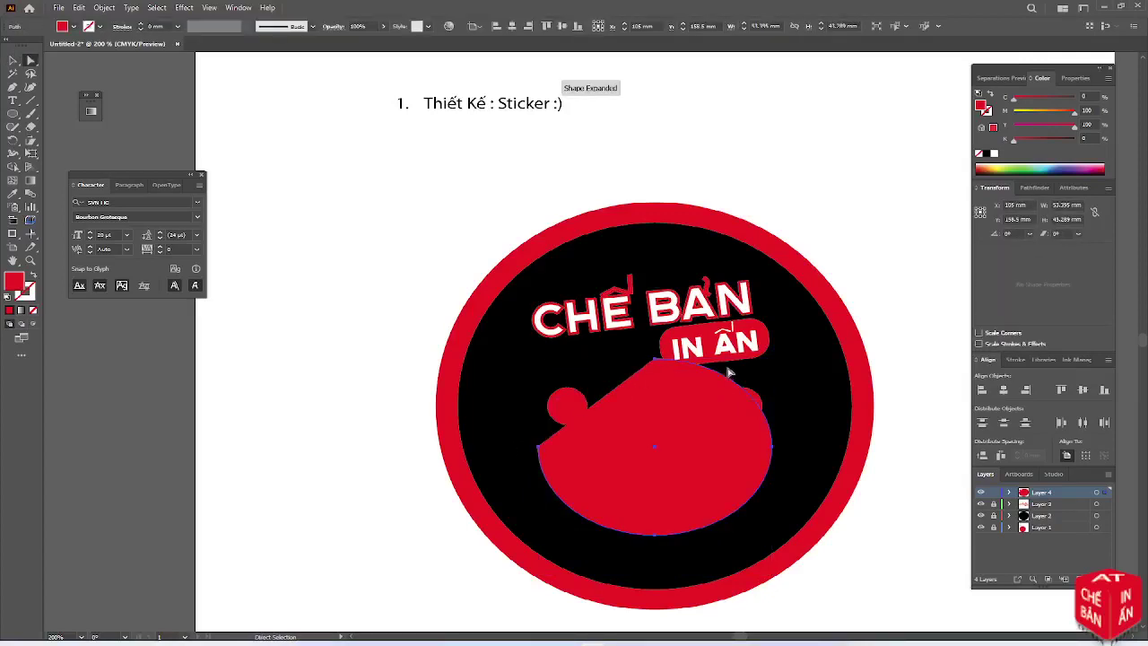
pyautogui.click(728, 379)
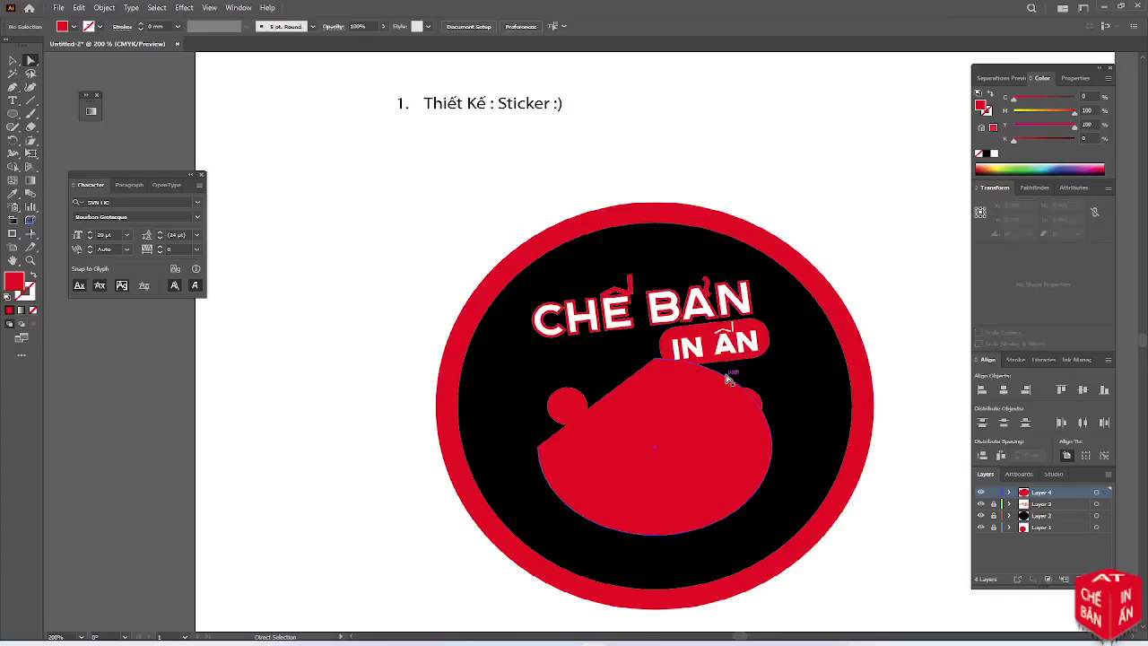
pyautogui.press('Delete')
# Try nudging the mouth down, then undo to keep its original position
pyautogui.click(782, 470)
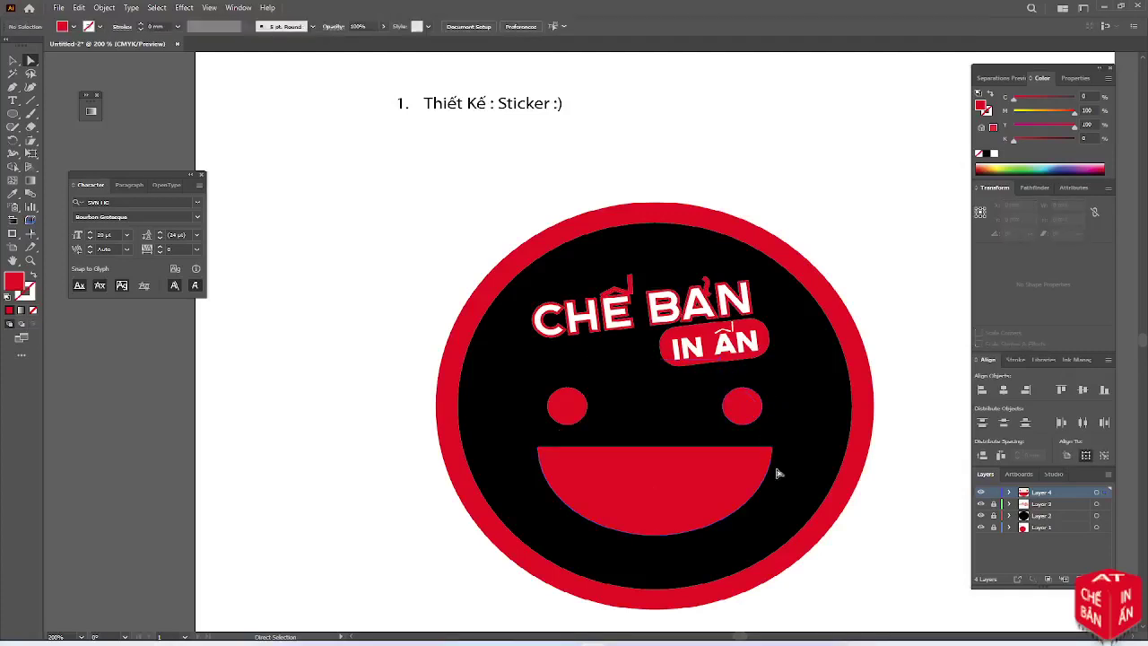
pyautogui.click(663, 490)
pyautogui.hotkey('shift', 'Down')
pyautogui.hotkey('shift', 'Down')
pyautogui.hotkey('shift', 'Down')
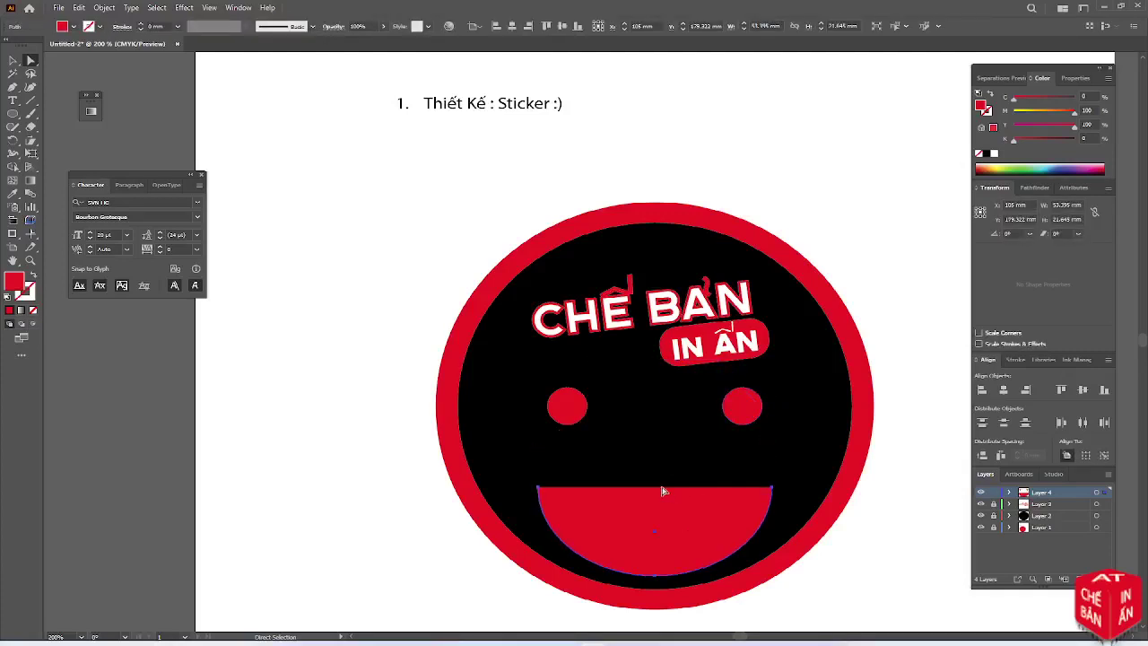
pyautogui.hotkey('ctrl', 'z')
pyautogui.hotkey('ctrl', 'z')
pyautogui.hotkey('ctrl', 'z')
pyautogui.click(799, 461)
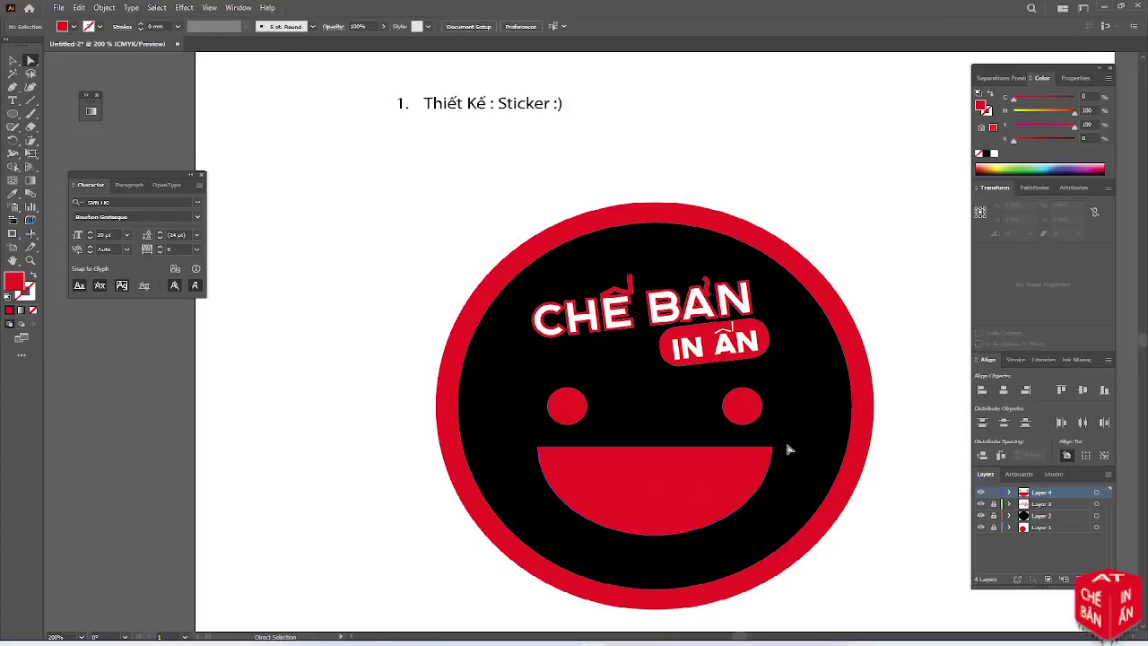
pyautogui.scroll(-1, 838, 477)
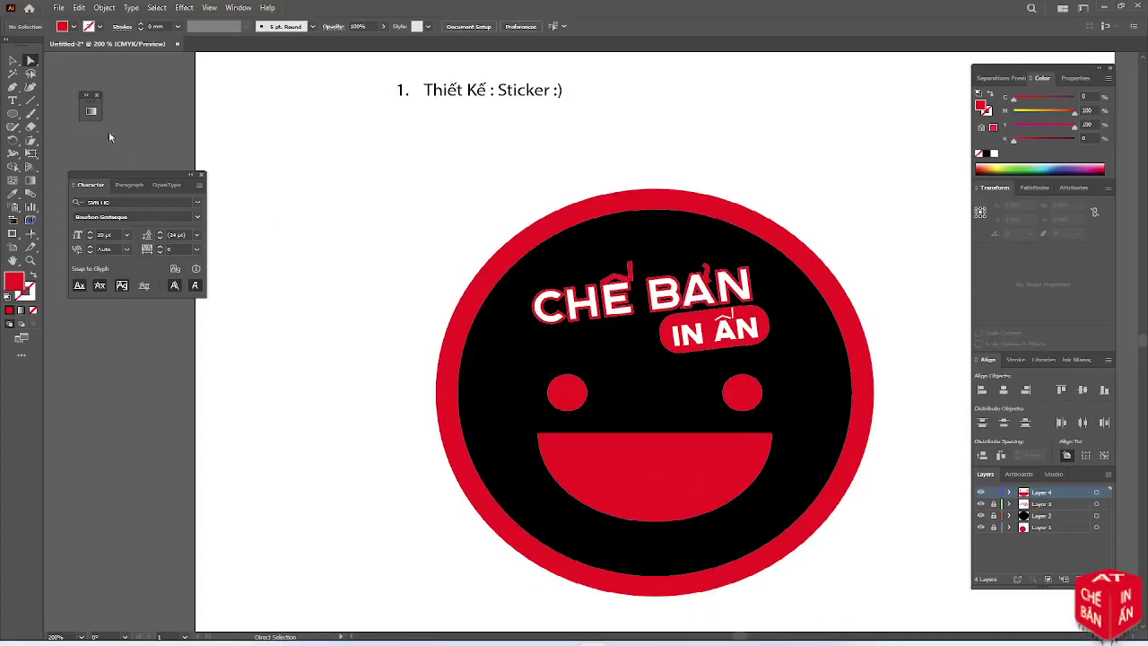
# Lock Layer 4, add a new layer, and create an 80 × 80 mm circle
pyautogui.click(993, 491)
pyautogui.click(1064, 579)
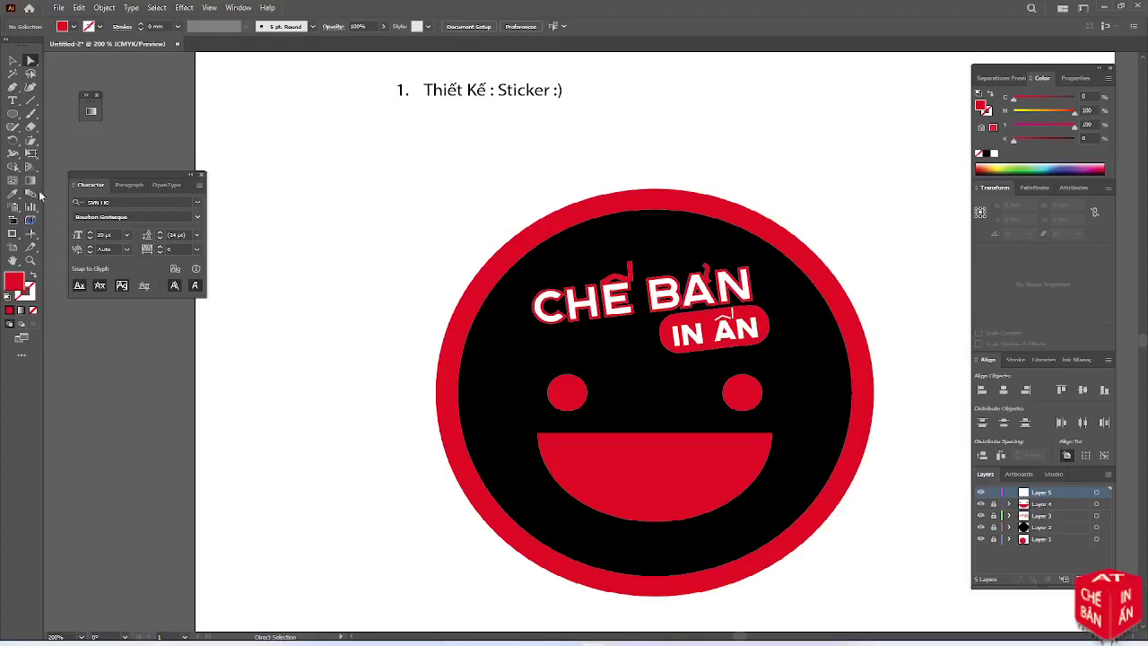
pyautogui.click(14, 114)
pyautogui.click(15, 117)
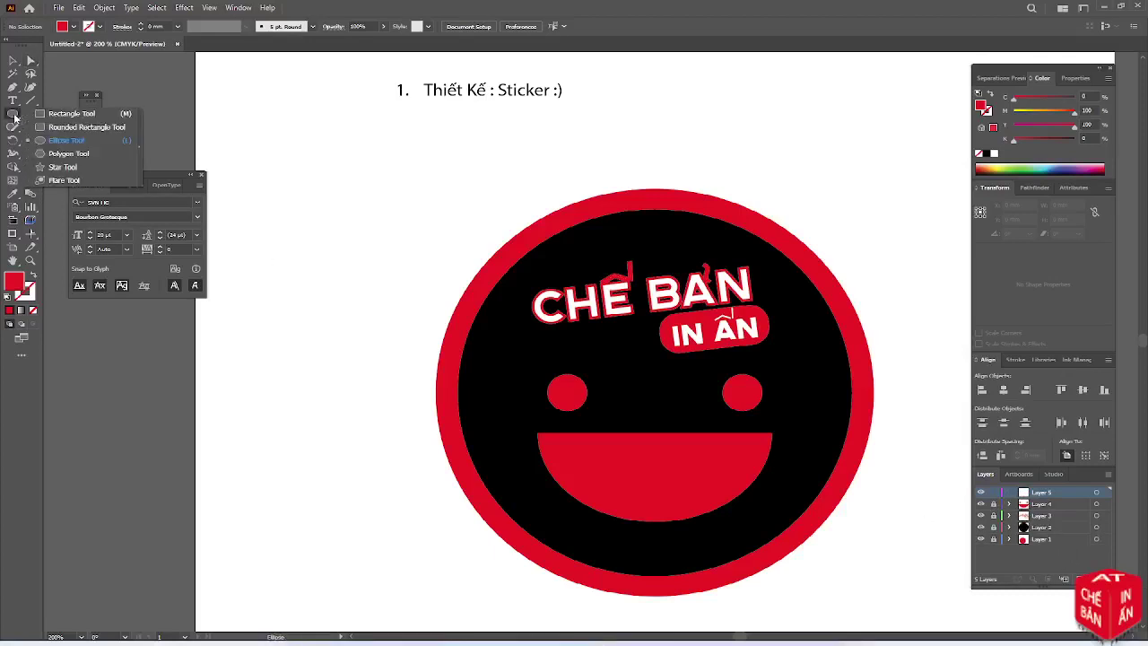
pyautogui.click(402, 217)
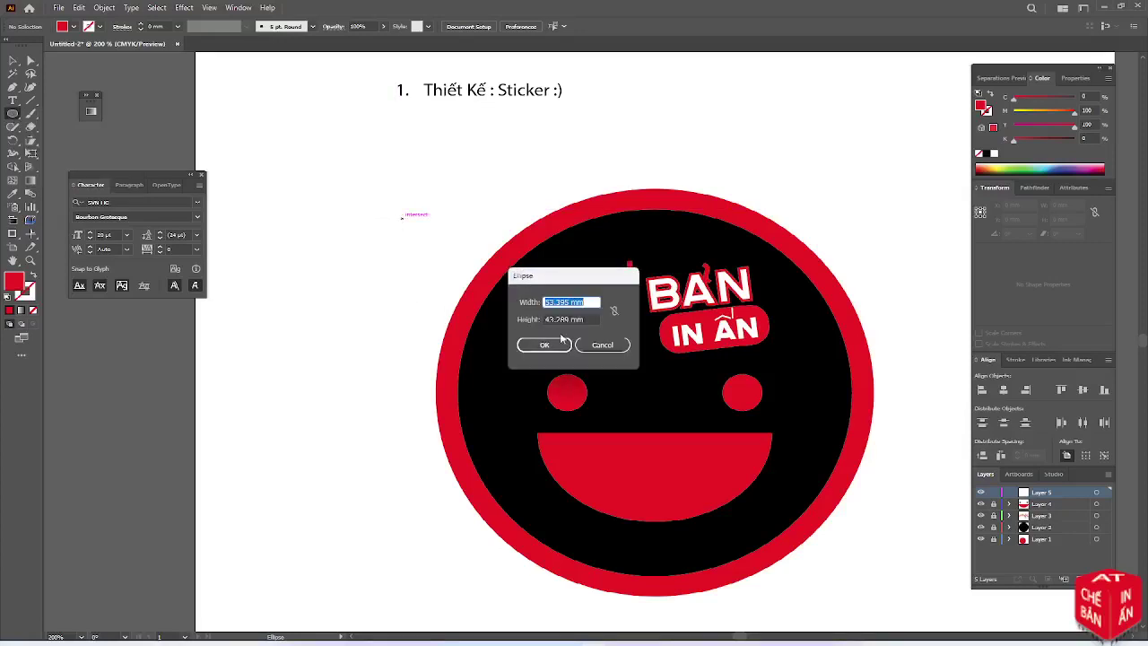
pyautogui.write('80')
pyautogui.press('Tab')
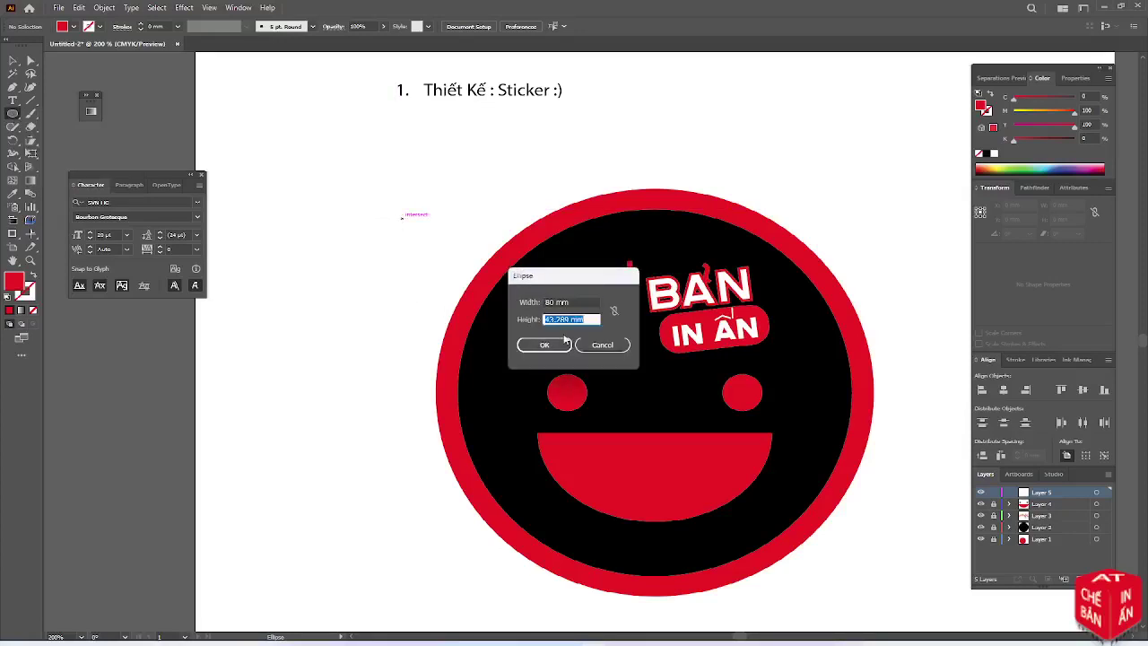
pyautogui.write('80')
pyautogui.press('Return')
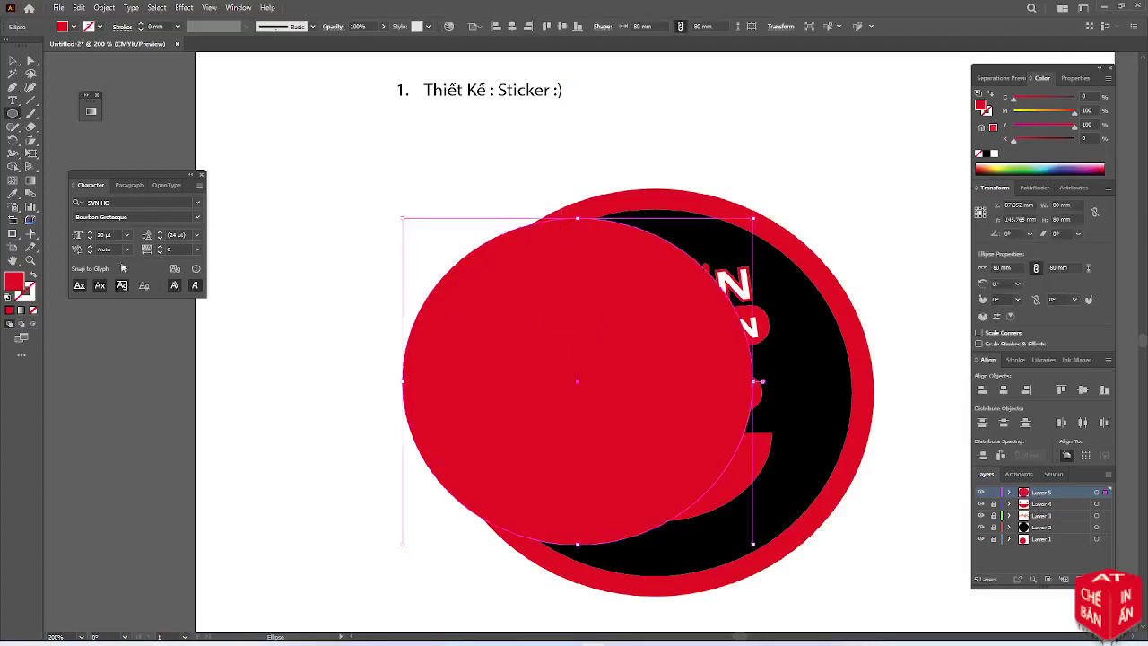
# Set the circle's fill to None and centre it horizontally and vertically on the sticker
pyautogui.click(33, 310)
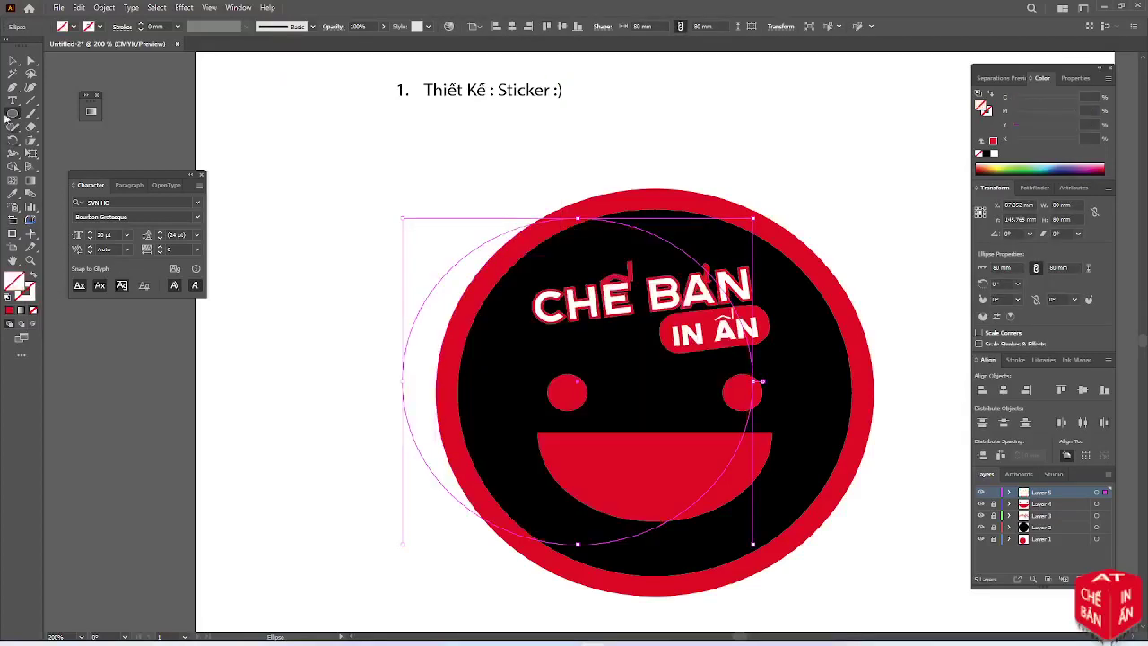
pyautogui.click(13, 60)
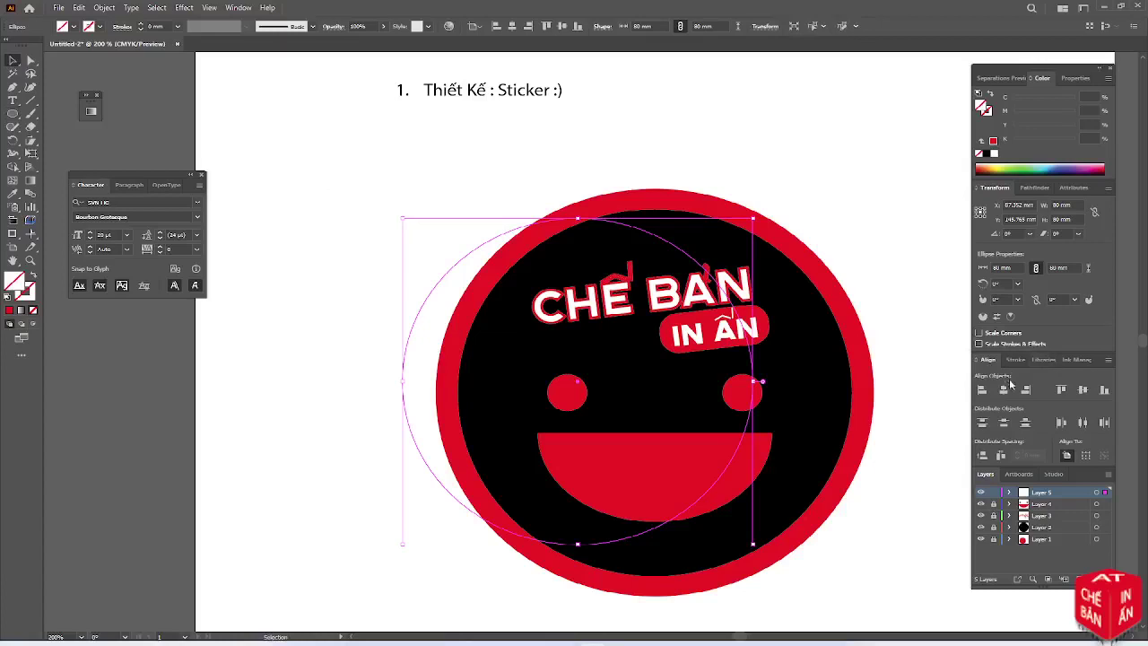
pyautogui.click(1004, 389)
pyautogui.click(1083, 390)
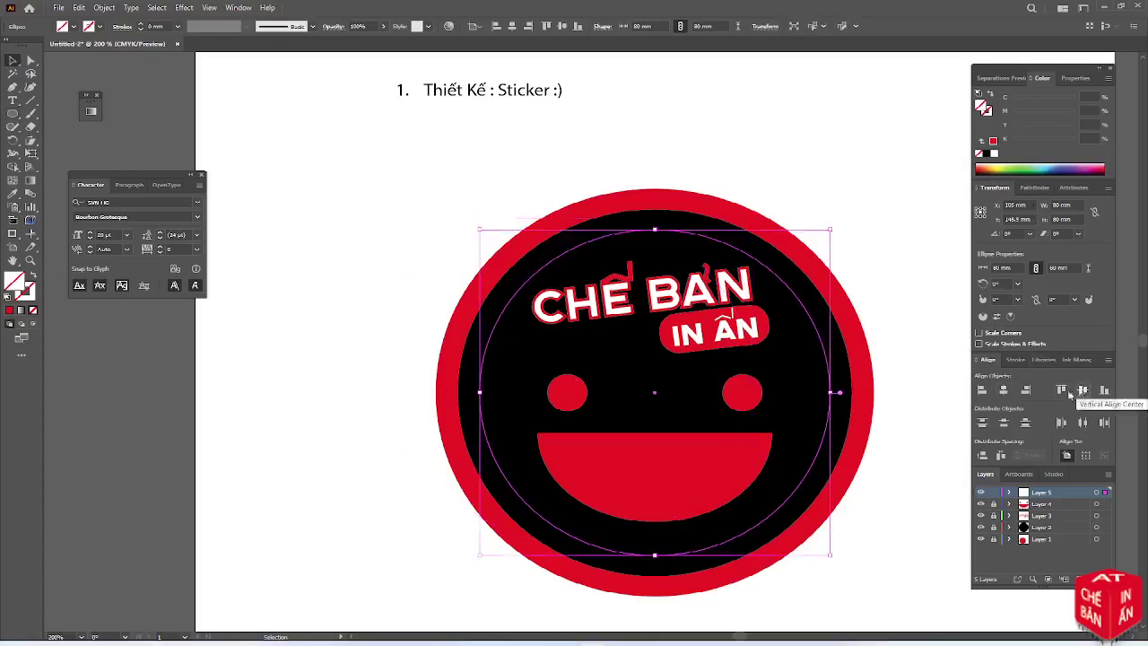
pyautogui.click(13, 100)
pyautogui.moveTo(13, 103); pyautogui.dragTo(56, 129)
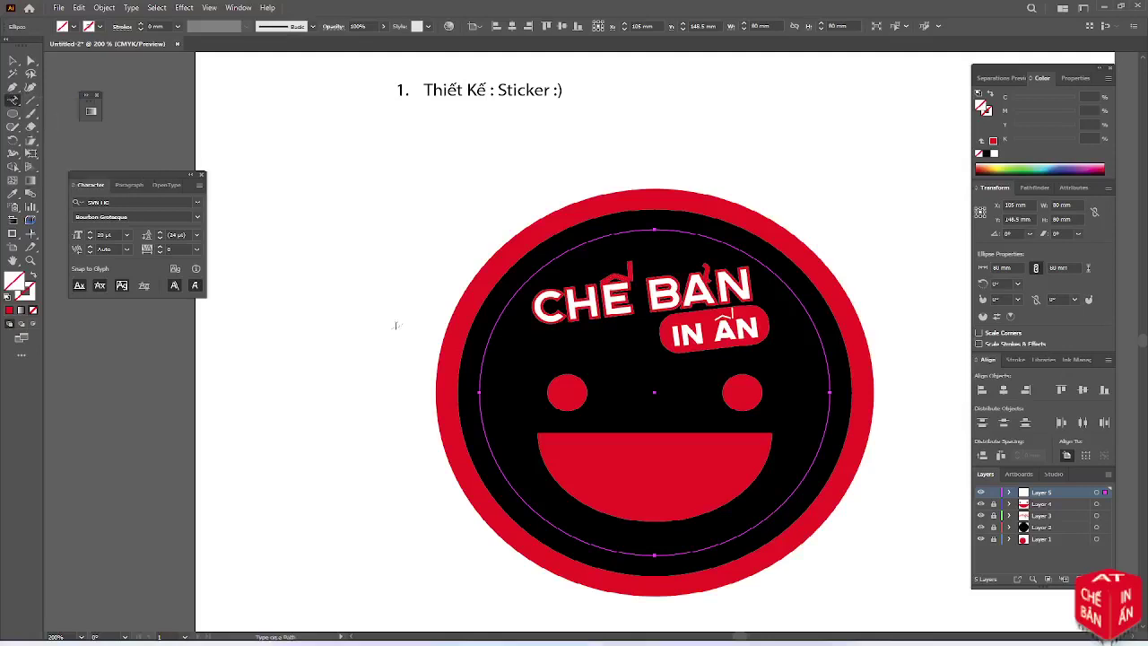
# Start text along the circle's outline and clear the placeholder text
pyautogui.click(480, 410)
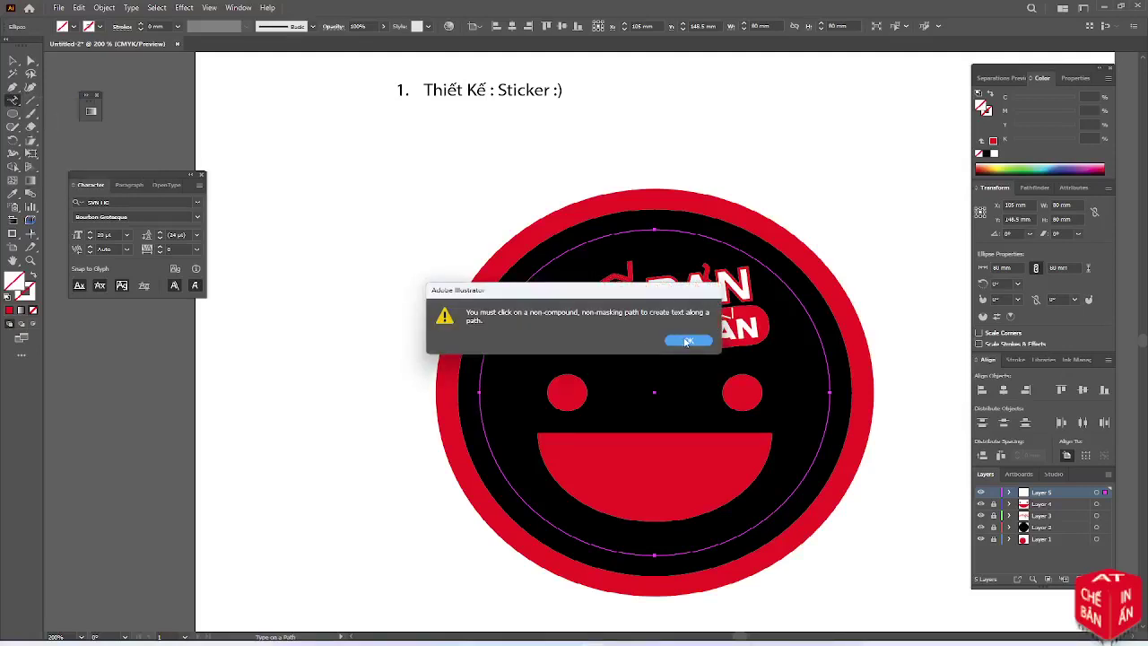
pyautogui.click(688, 341)
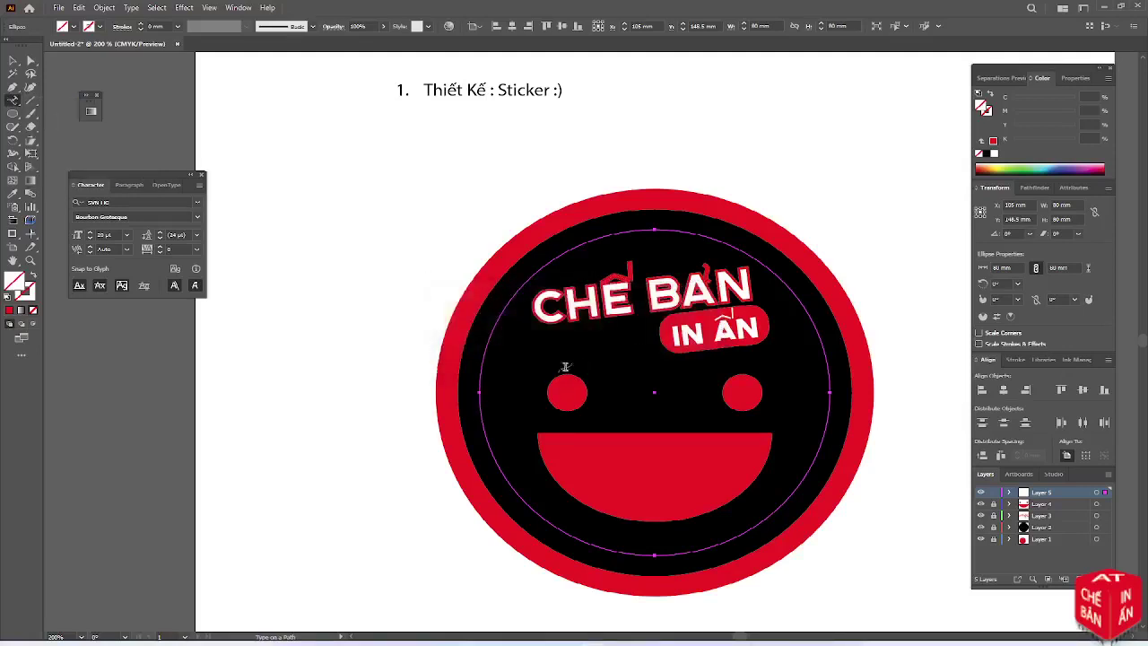
pyautogui.click(479, 396)
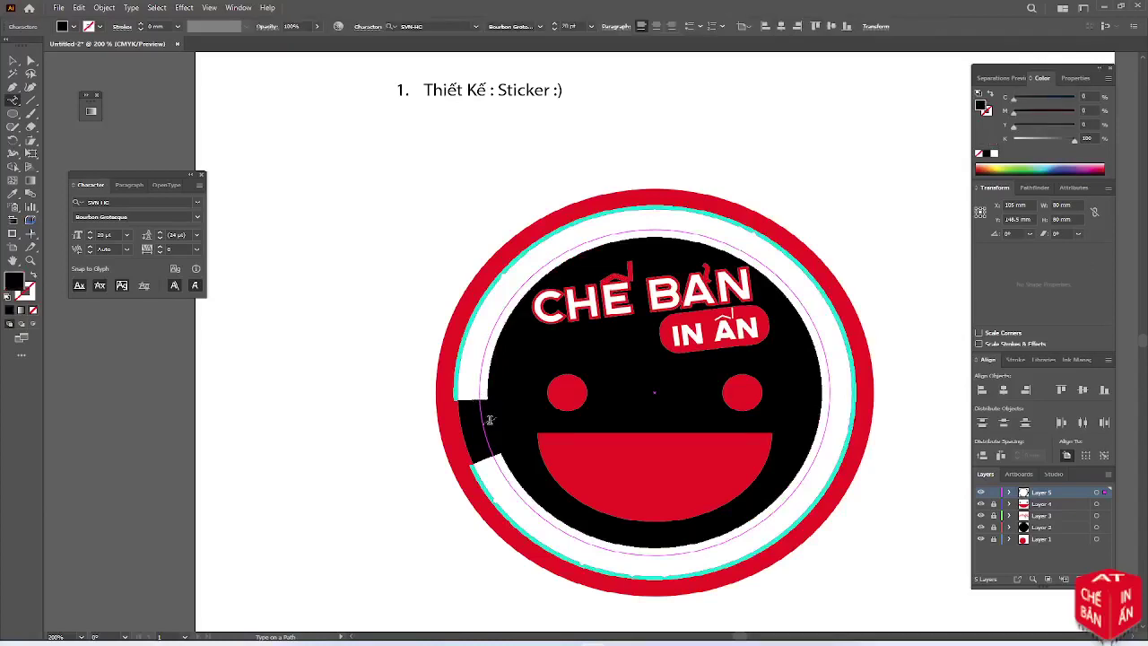
pyautogui.press('BackSpace')
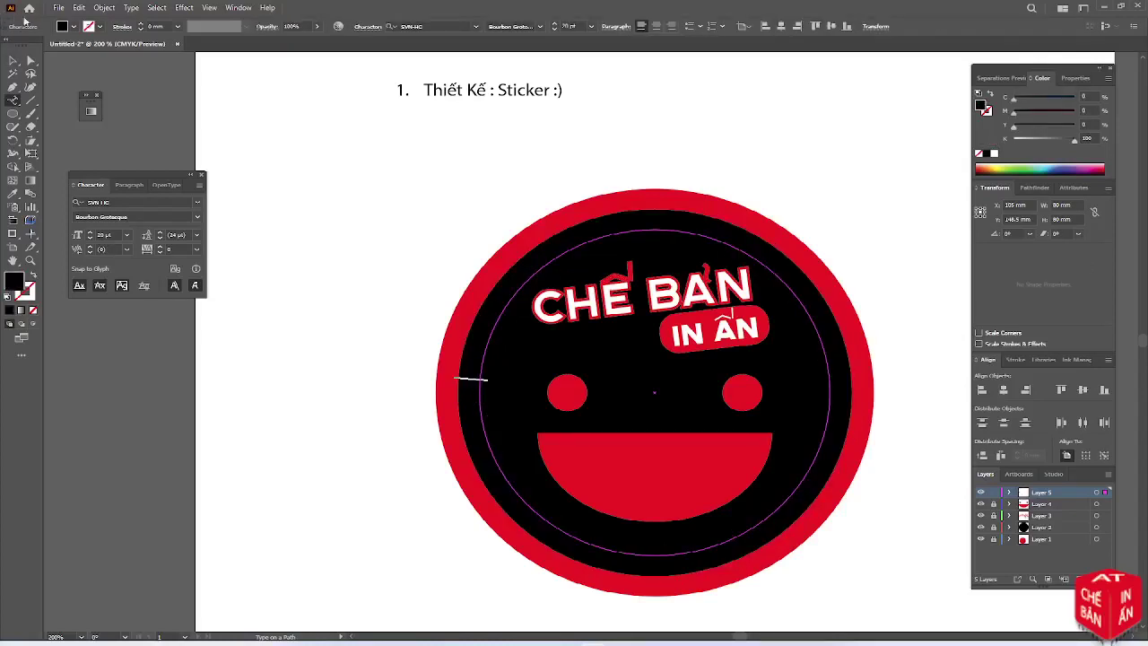
# Set the type fill to white and restart text on the inner circle path
pyautogui.click(66, 26)
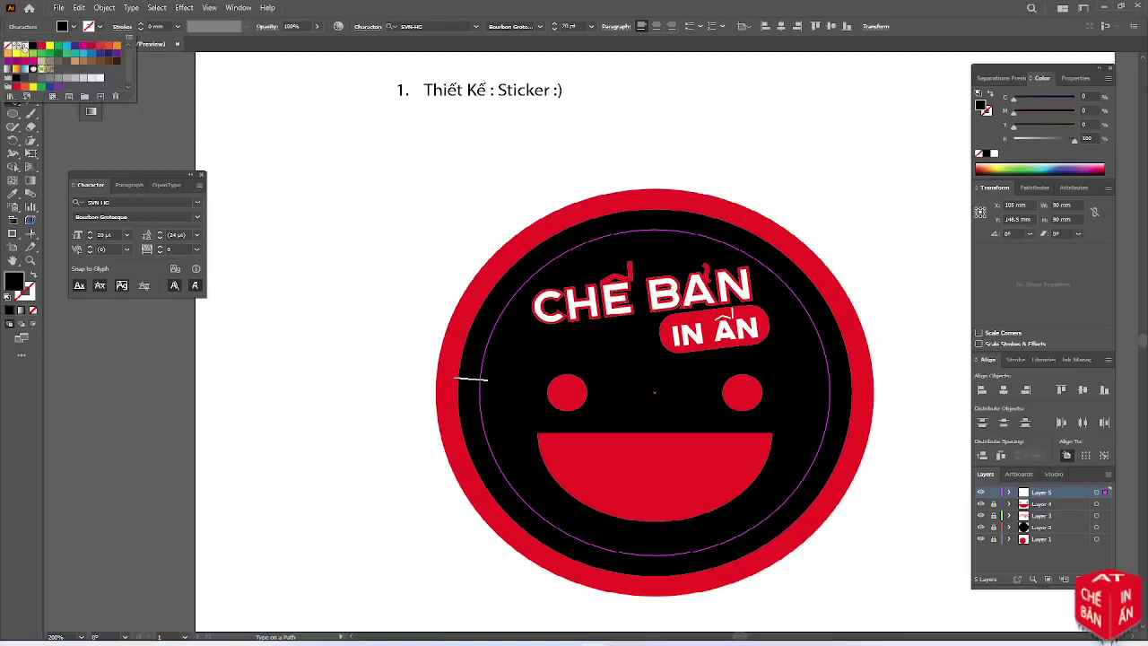
pyautogui.click(28, 44)
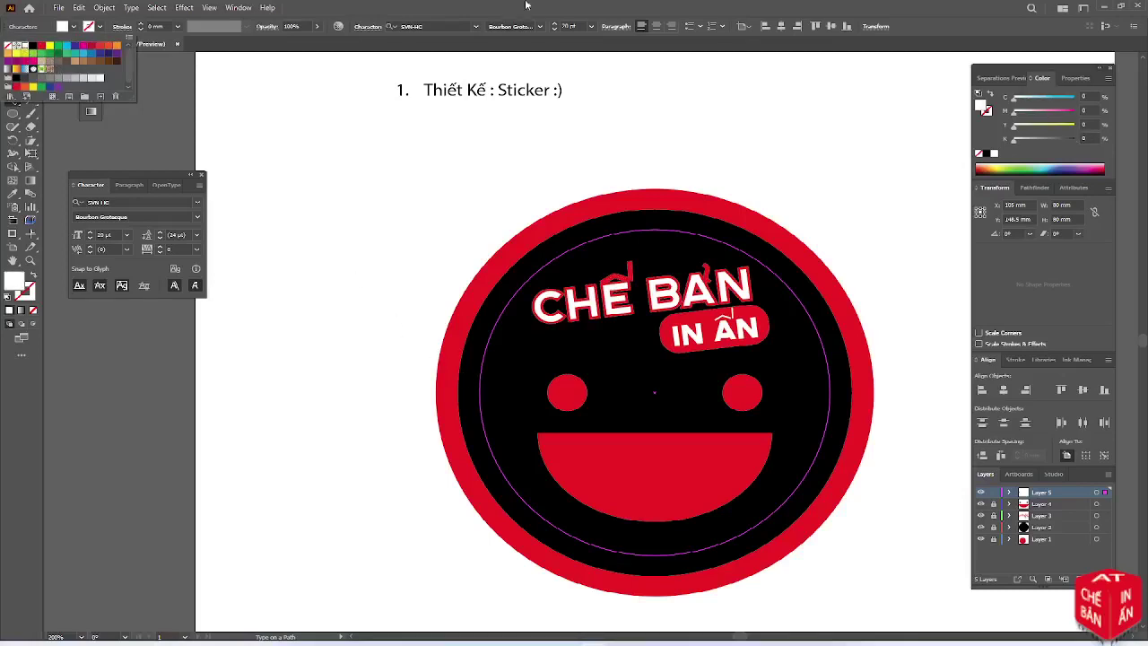
pyautogui.click(476, 382)
pyautogui.write('C')
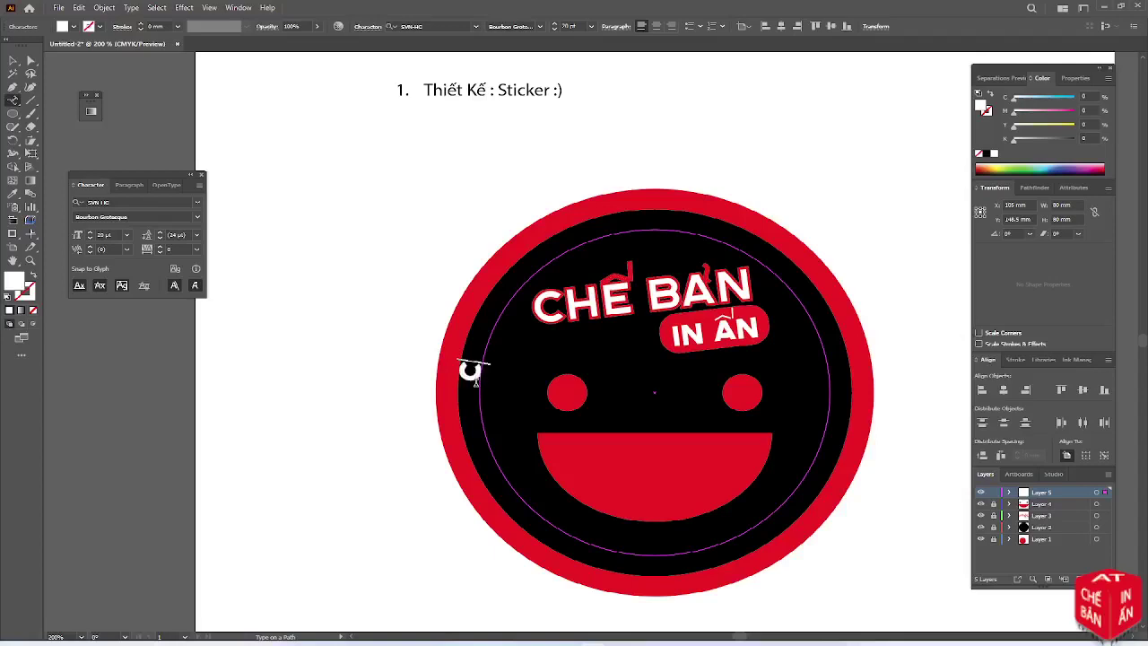
pyautogui.write('HẾ')
pyautogui.press('BackSpace')
pyautogui.press('BackSpace')
pyautogui.press('BackSpace')
pyautogui.write('CHẾ')
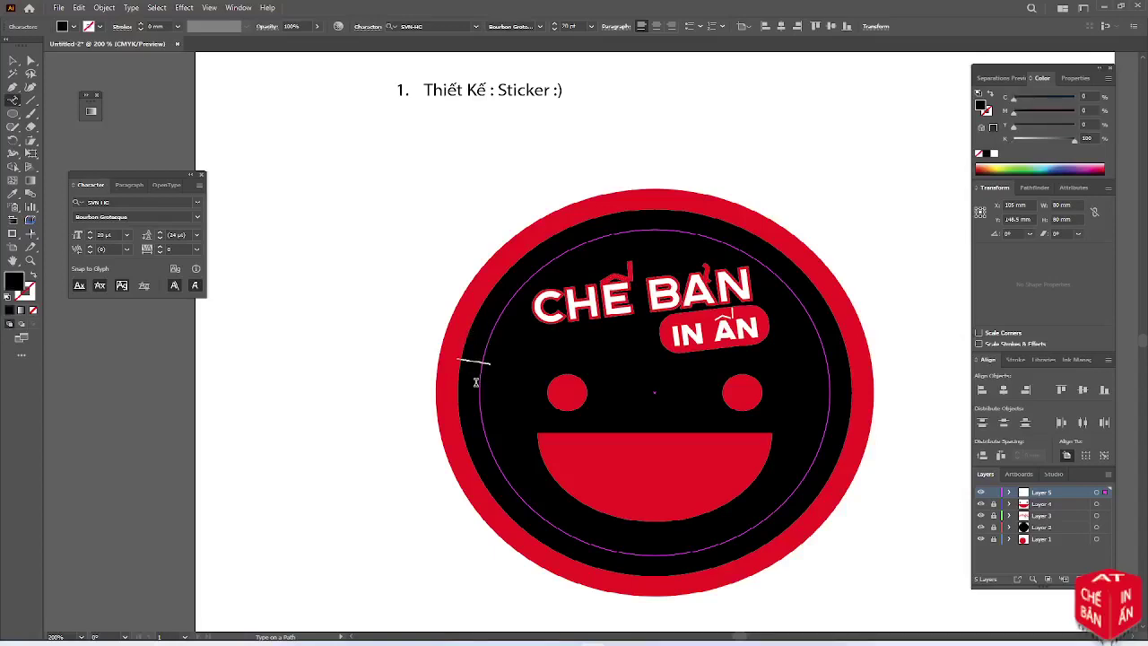
pyautogui.press('Escape')
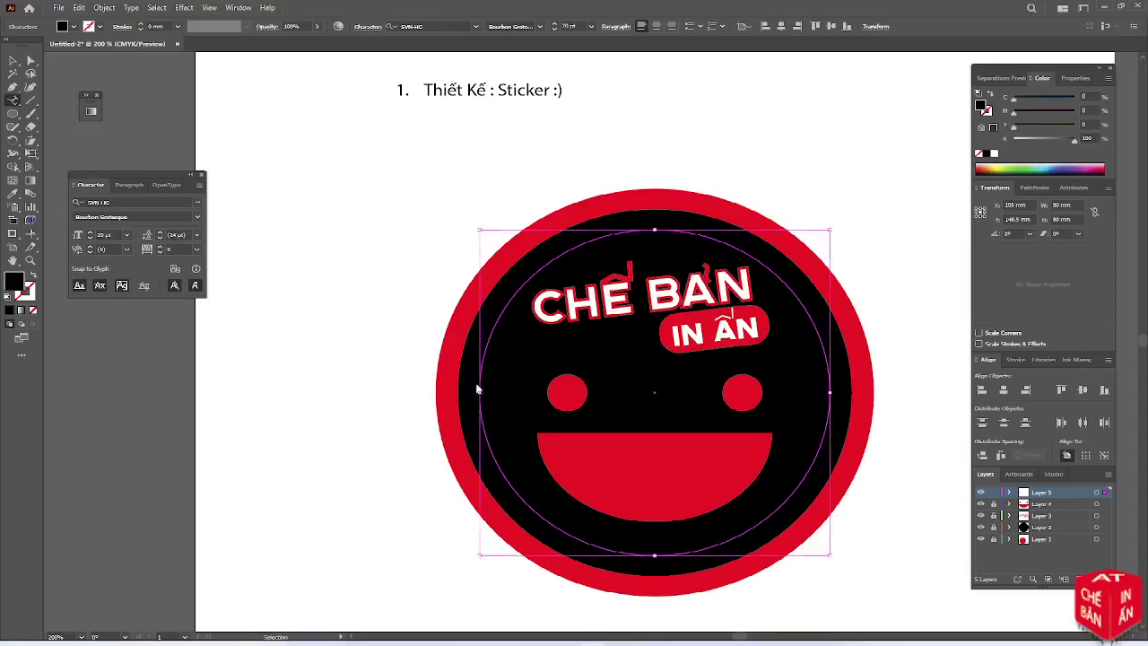
pyautogui.press('ctrl')
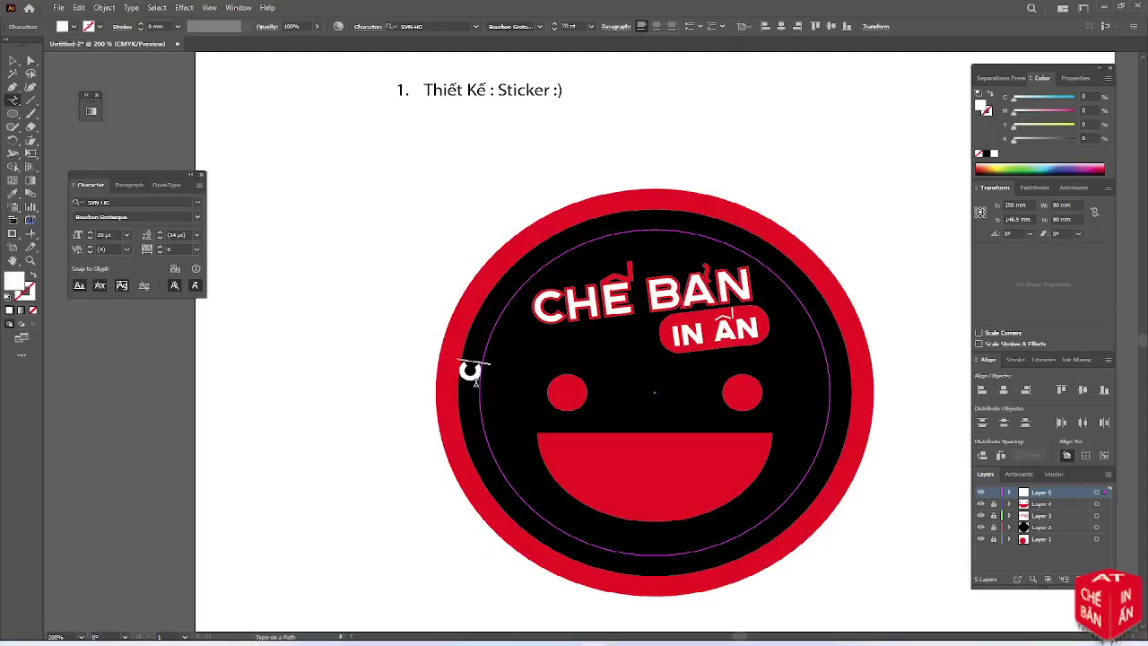
# Type CHẾ BẢN IN ẤN along the circle path and delete the duplicate C
pyautogui.write('H')
pyautogui.write('HẾ')
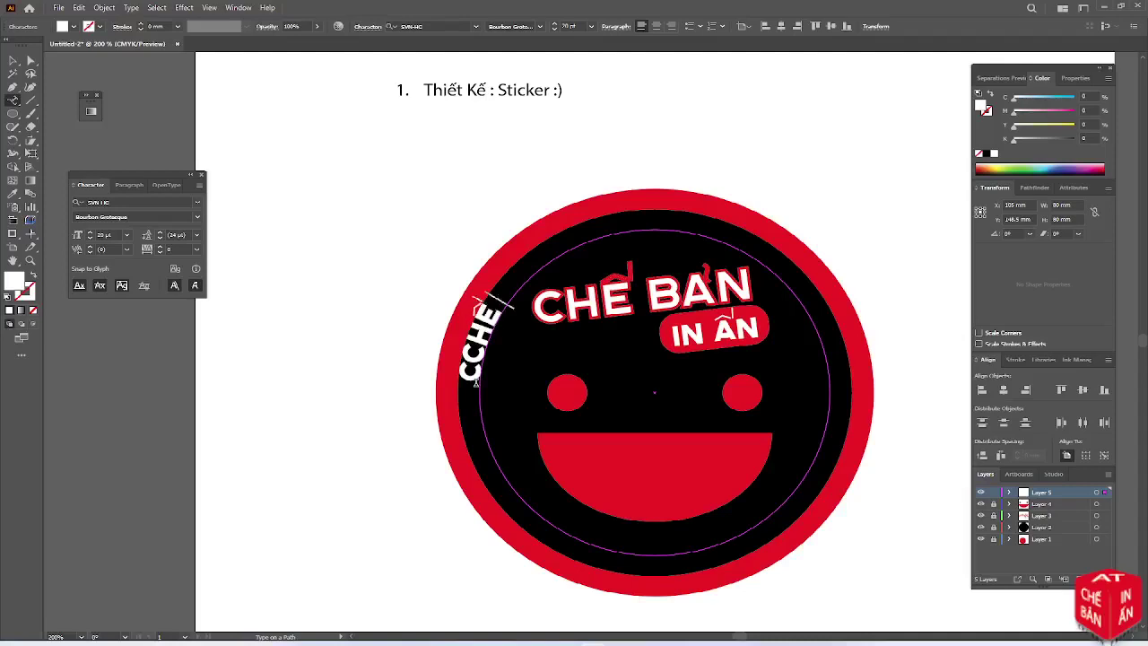
pyautogui.write(' BAN IN')
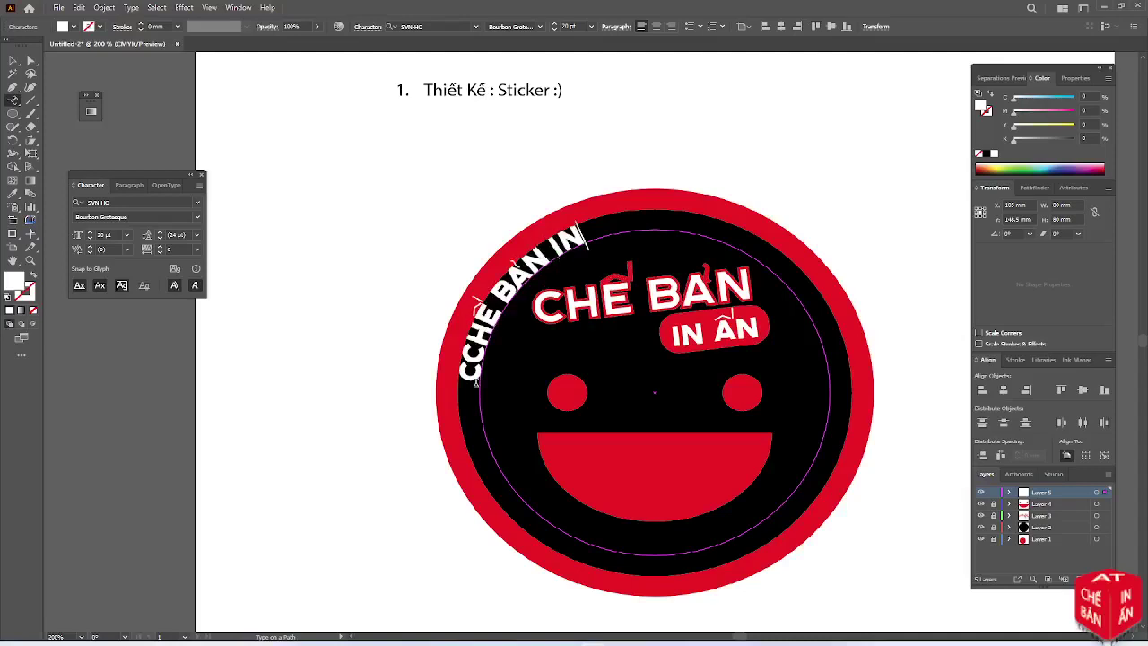
pyautogui.write(' AN')
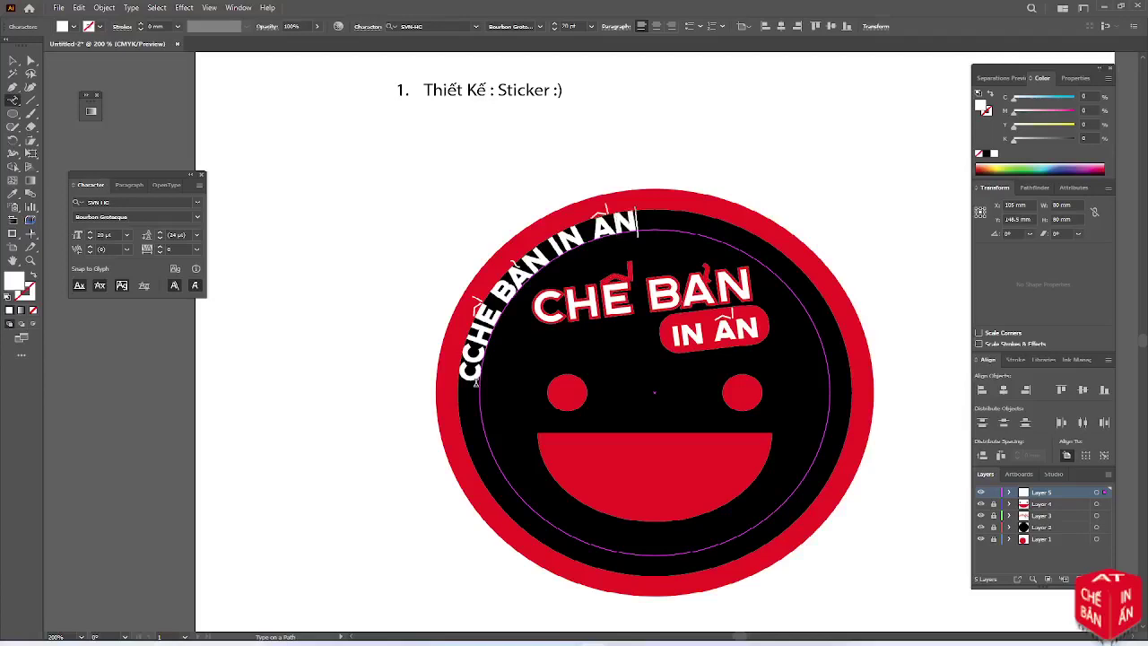
pyautogui.moveTo(456, 370); pyautogui.dragTo(473, 383)
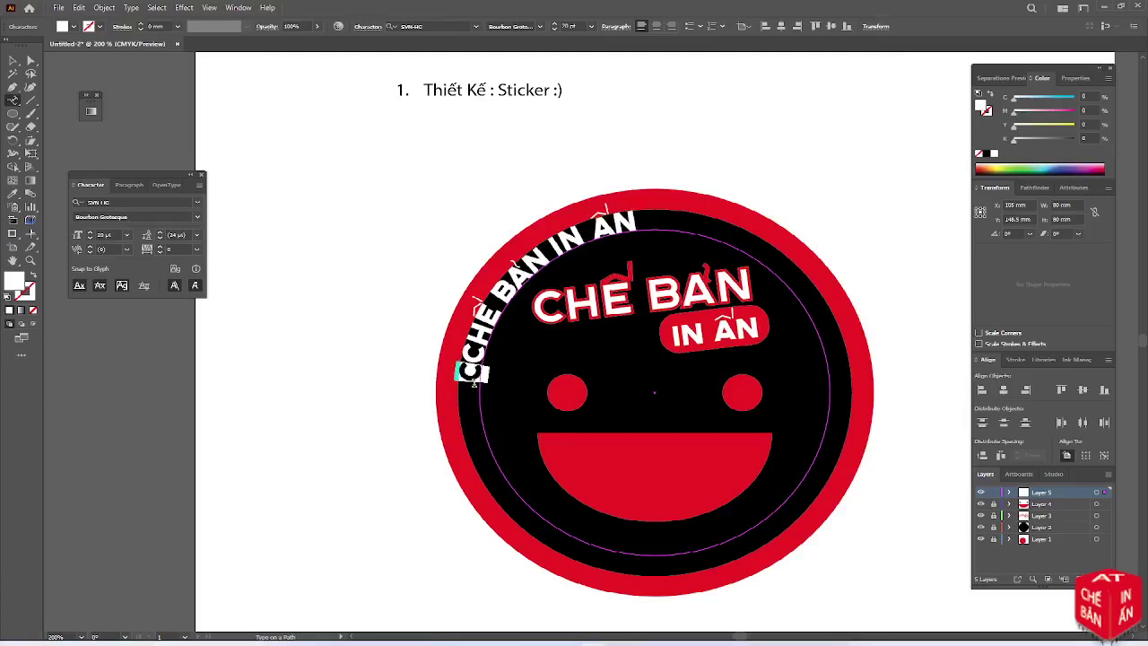
pyautogui.press('BackSpace')
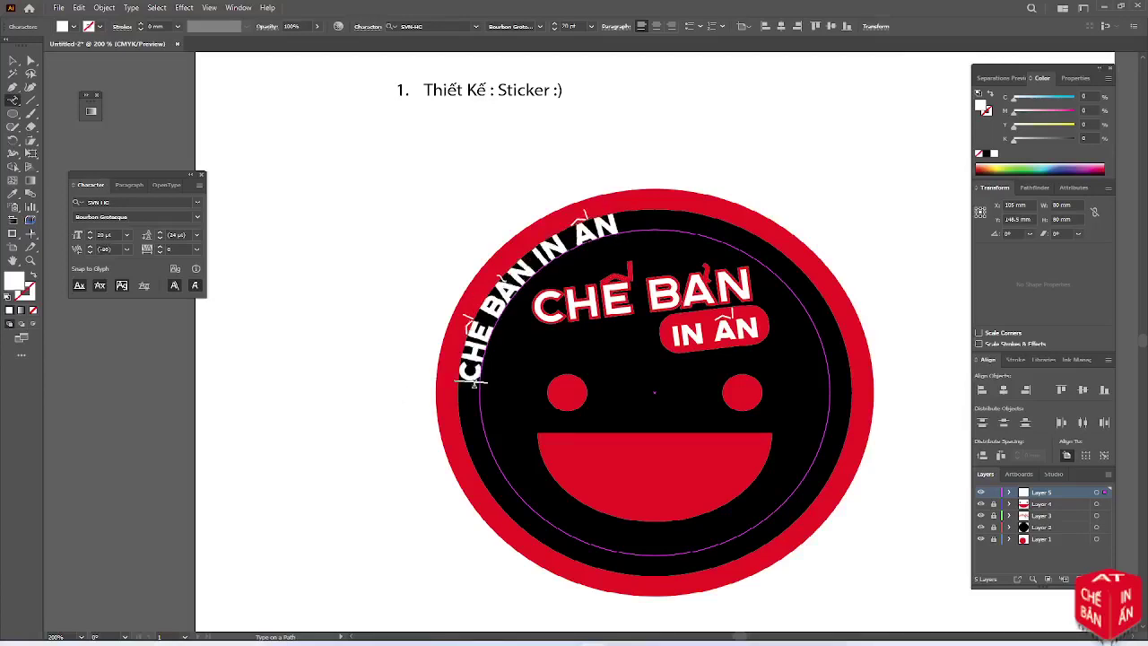
# Select all the curved text and reduce its font size by four steps
pyautogui.moveTo(460, 381); pyautogui.dragTo(619, 215)
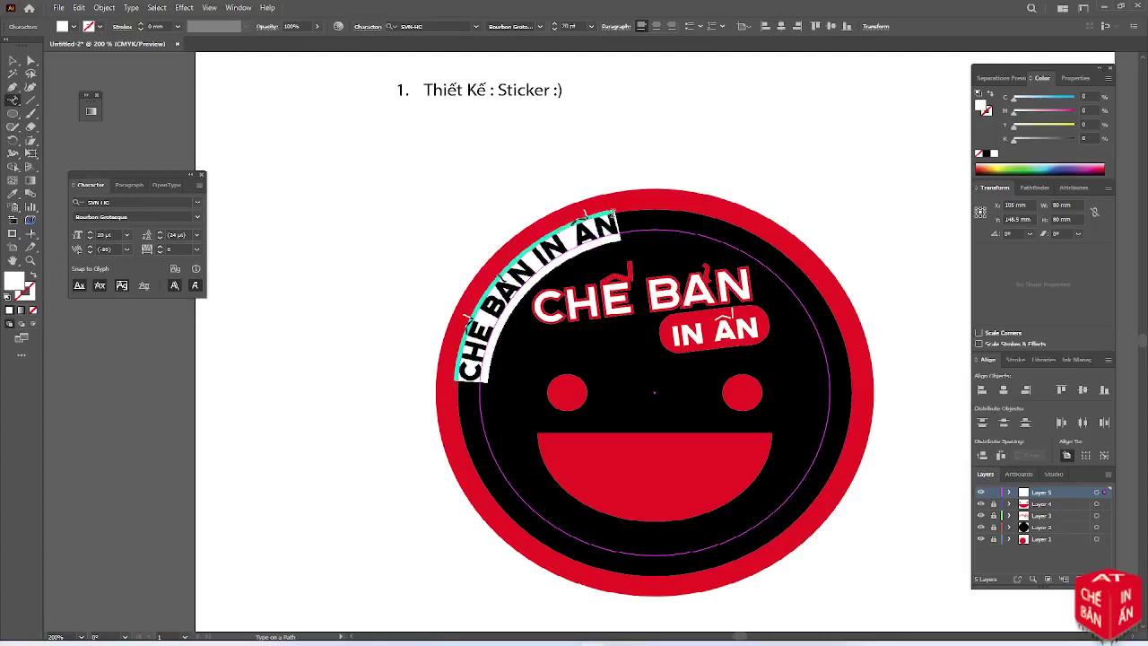
pyautogui.click(553, 29)
pyautogui.click(553, 28)
pyautogui.click(553, 29)
pyautogui.click(554, 29)
pyautogui.click(554, 29)
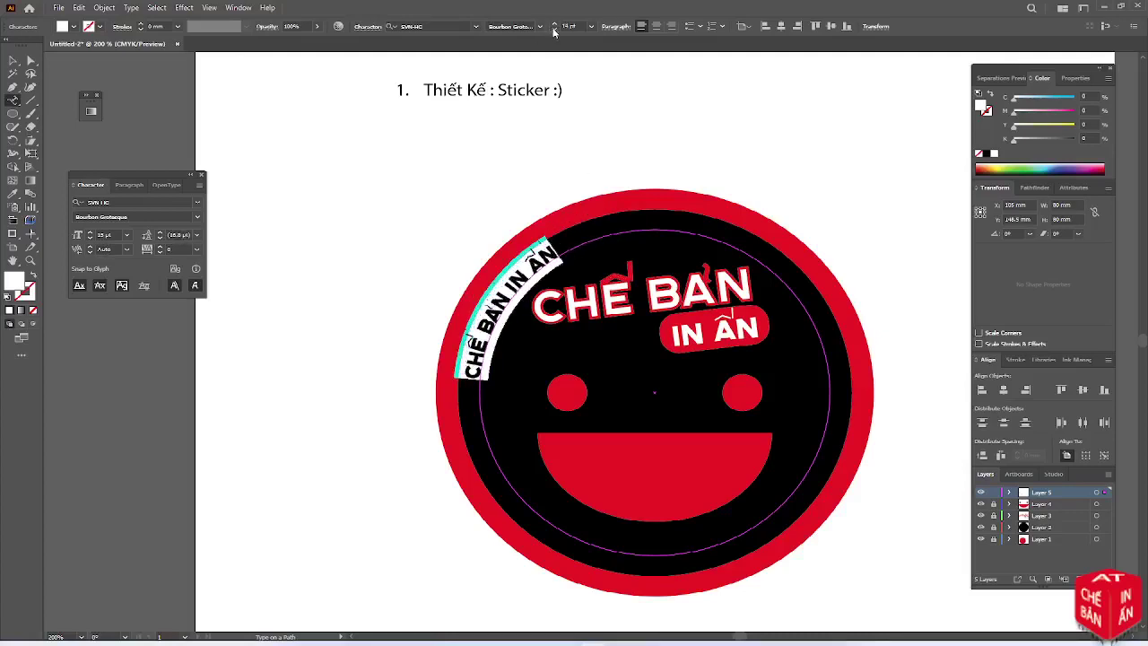
pyautogui.click(553, 29)
pyautogui.click(554, 29)
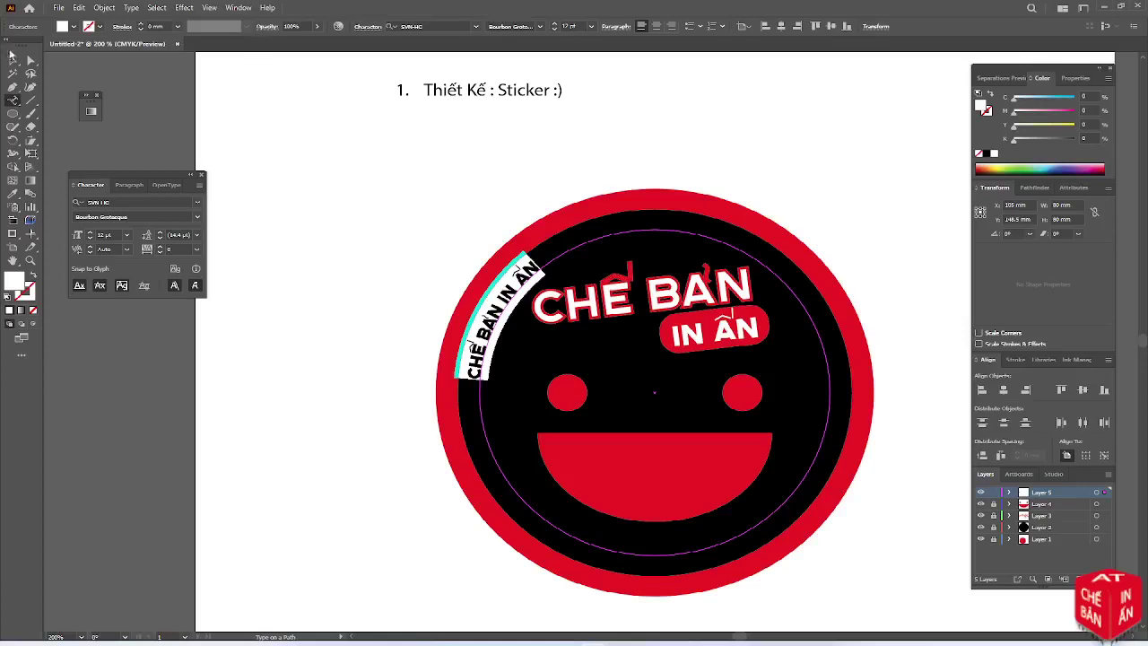
pyautogui.click(12, 59)
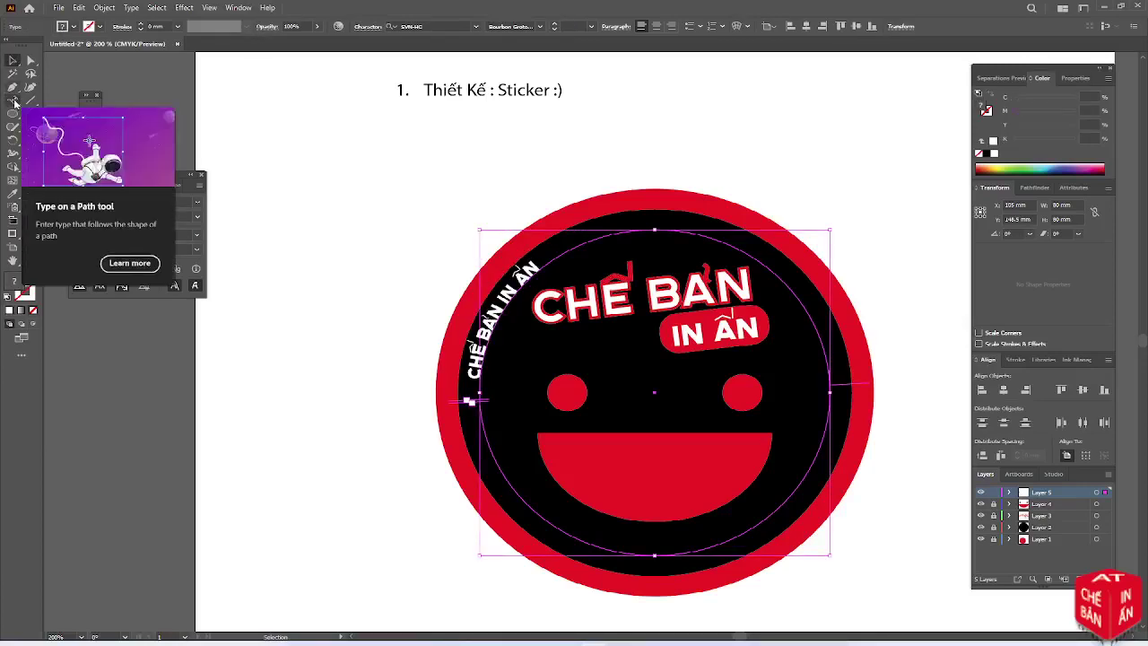
# Flip the curved text to the other side of the circle in Type on a Path Options
pyautogui.doubleClick(15, 101)
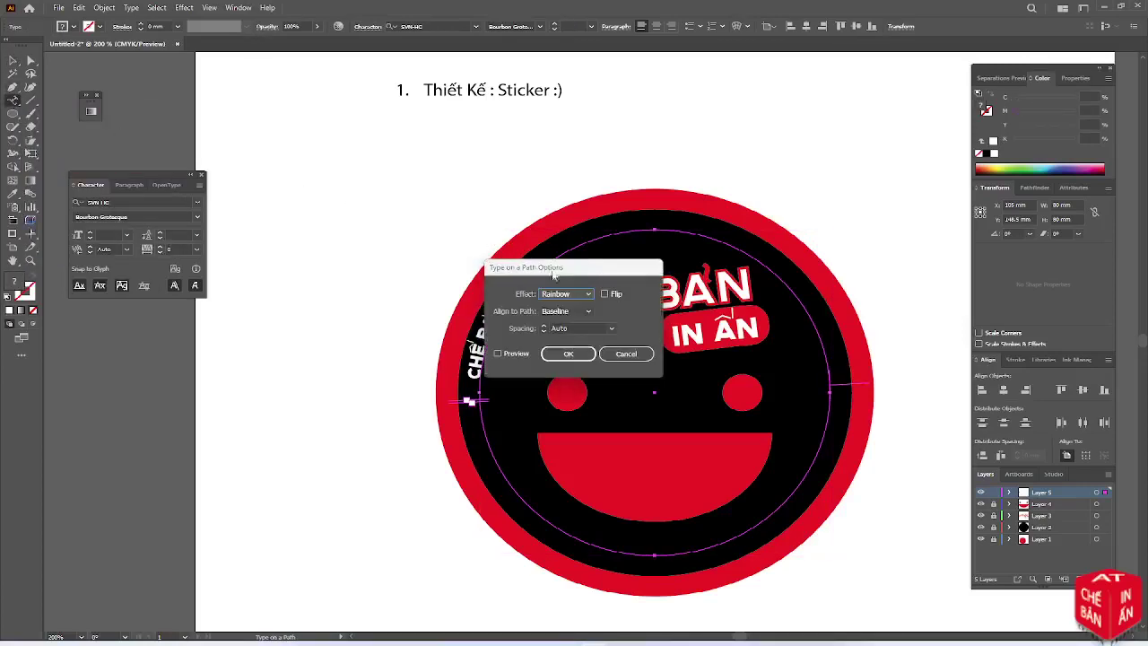
pyautogui.click(604, 293)
pyautogui.click(513, 354)
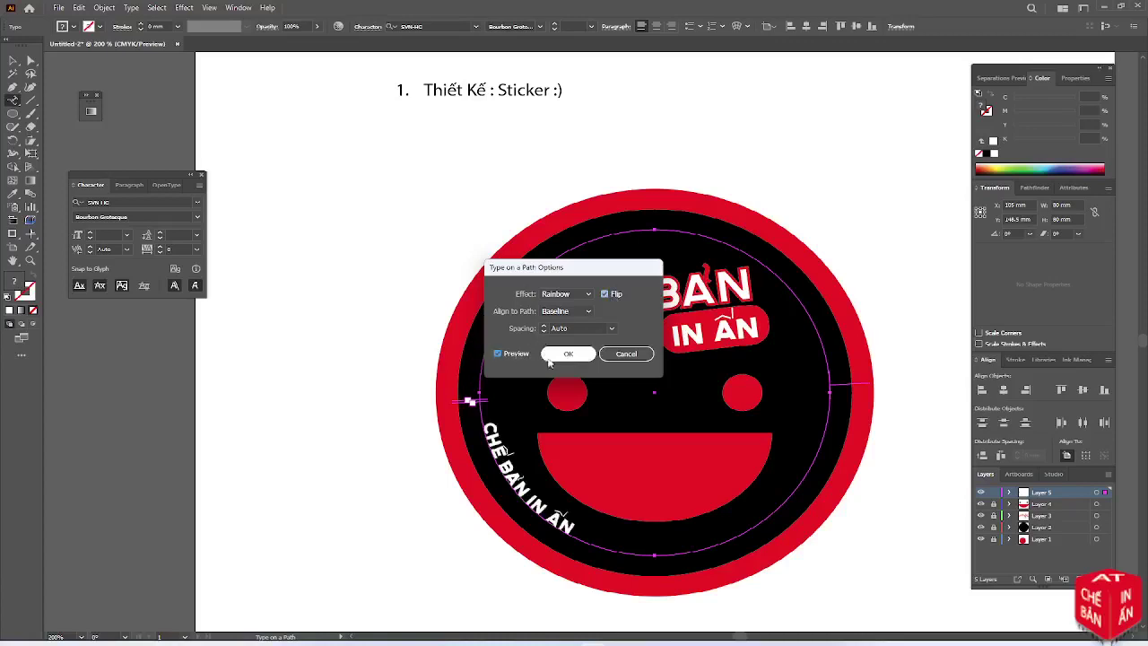
pyautogui.click(567, 355)
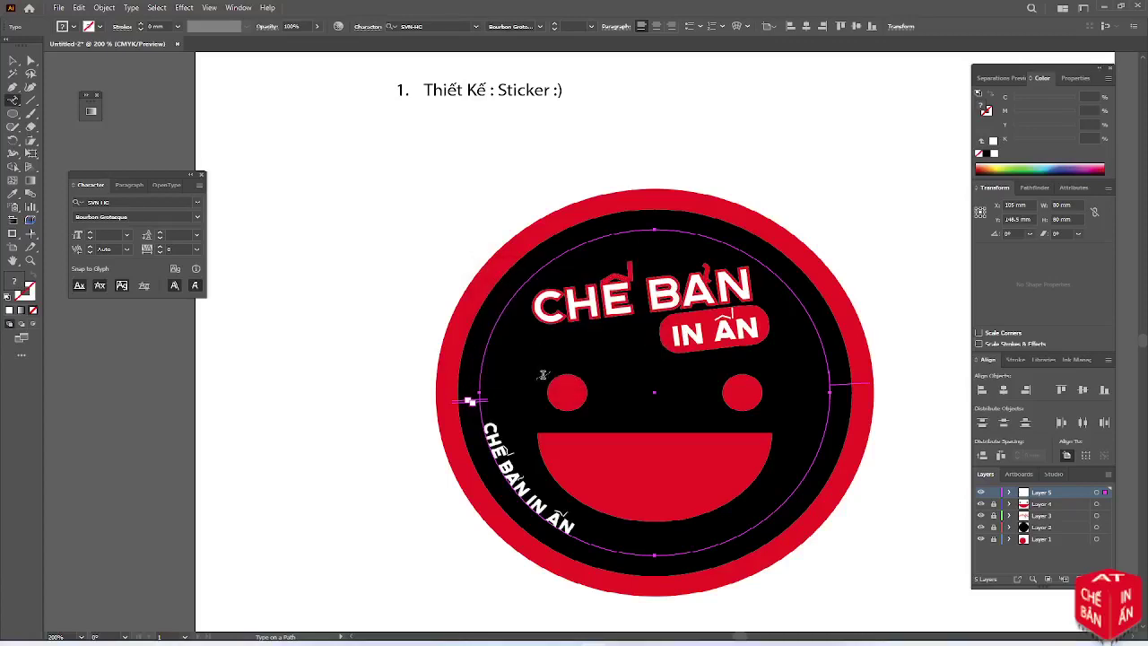
# Set the path text's Align to Path option to Center
pyautogui.doubleClick(14, 102)
pyautogui.click(581, 311)
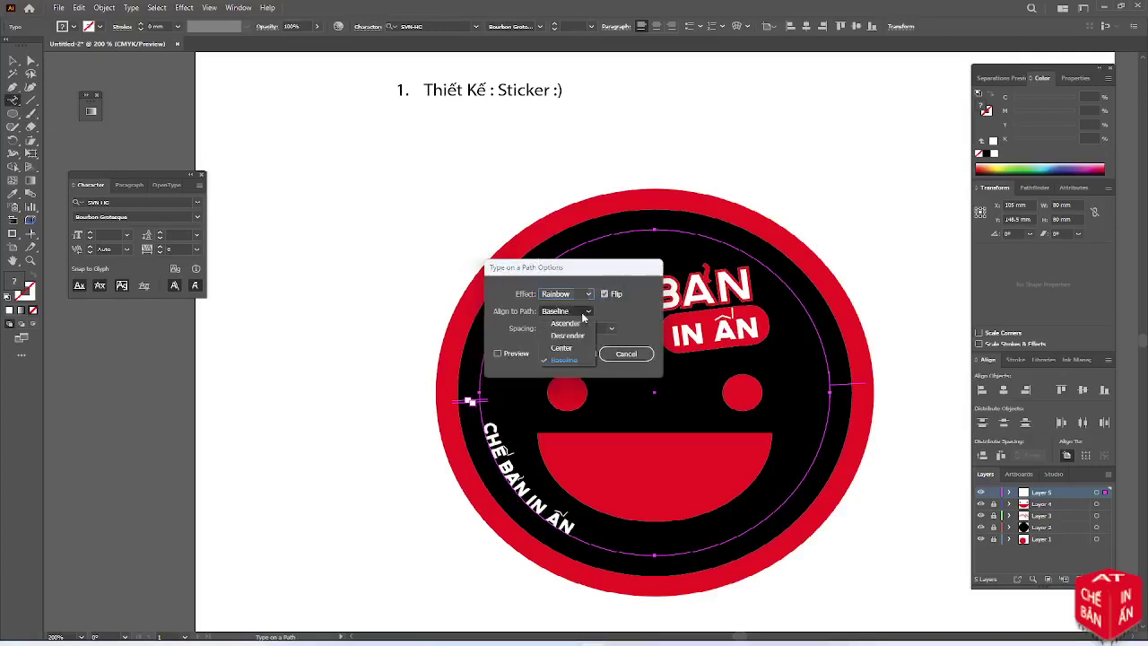
pyautogui.click(571, 336)
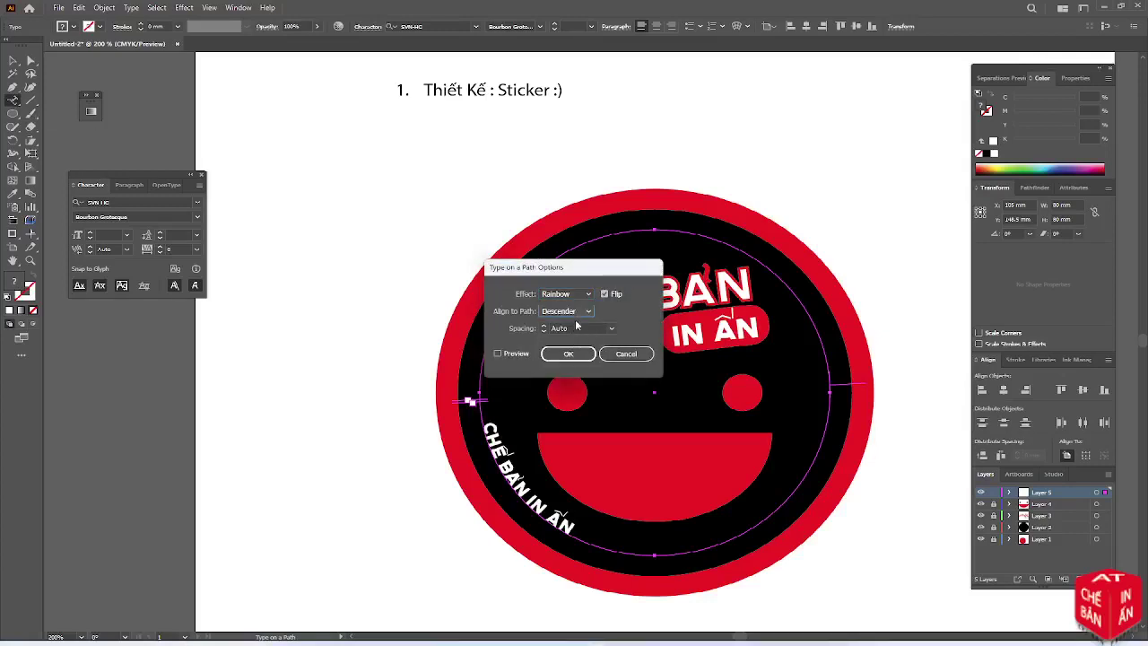
pyautogui.click(515, 354)
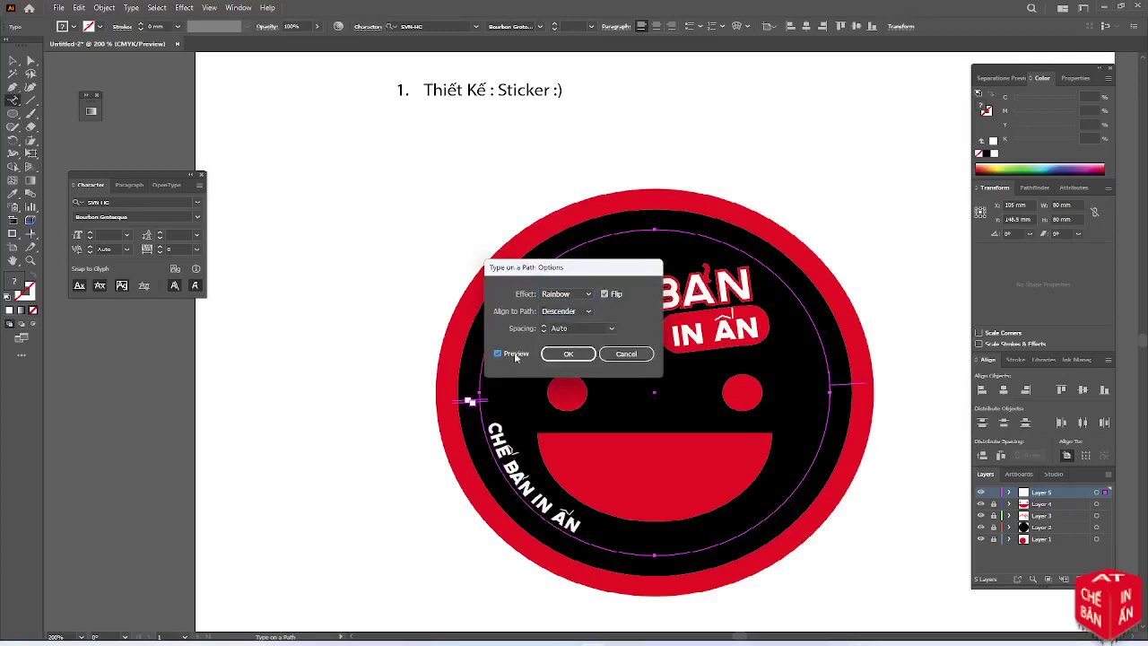
pyautogui.click(574, 313)
pyautogui.click(569, 354)
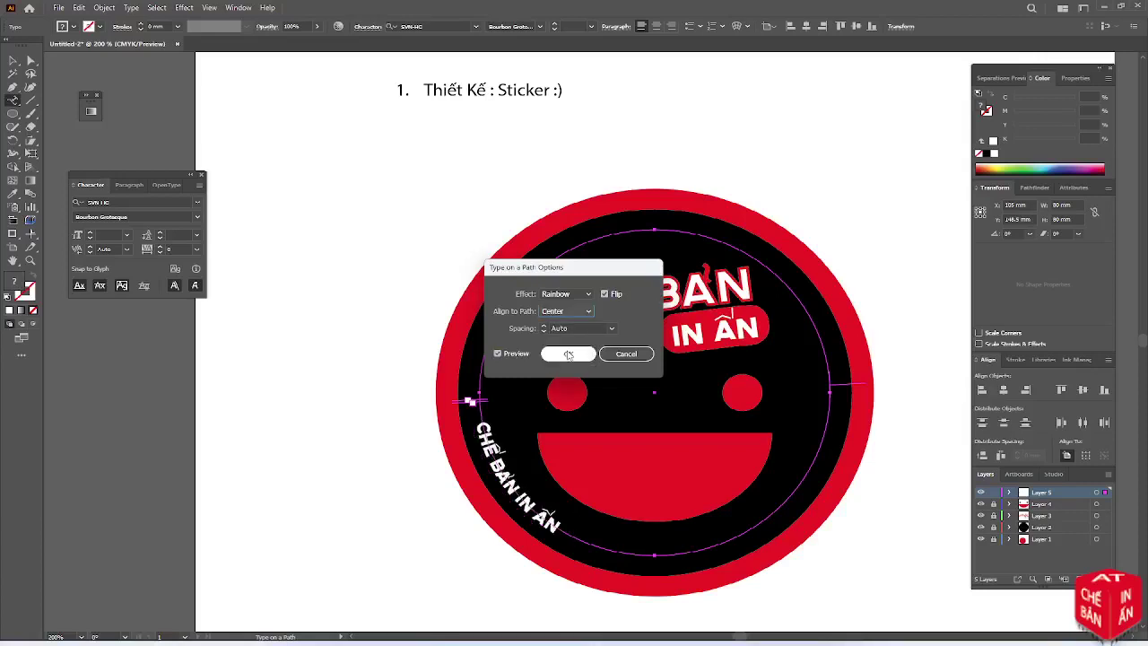
pyautogui.click(580, 355)
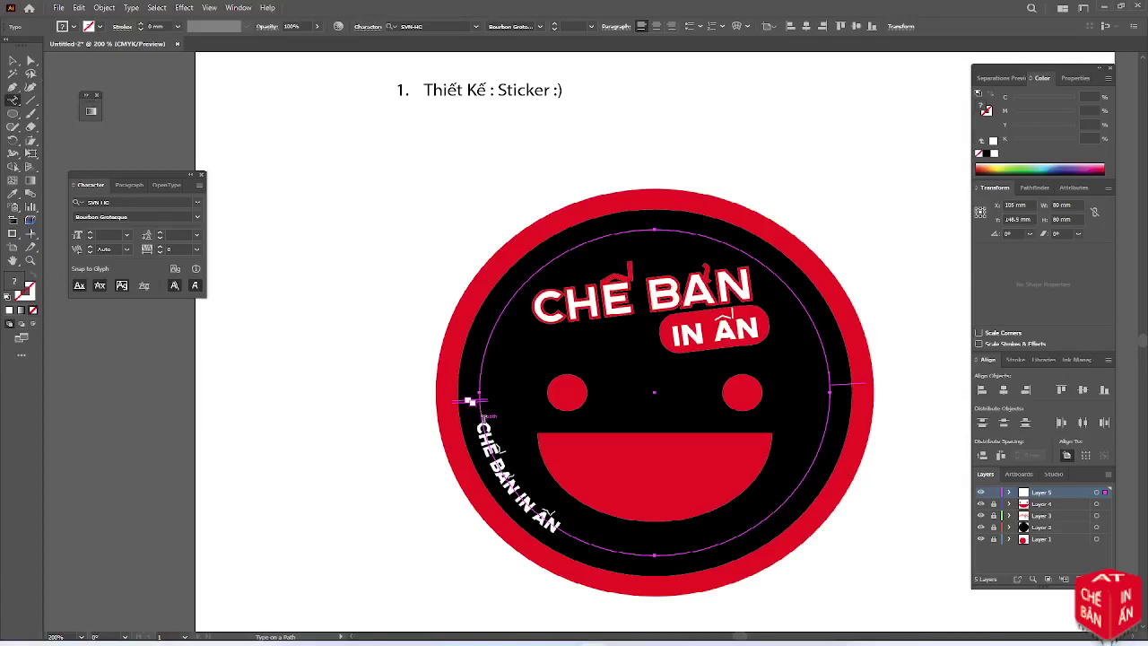
# Rotate the curved text around the circle and rotate a copy to the lower right
pyautogui.click(14, 62)
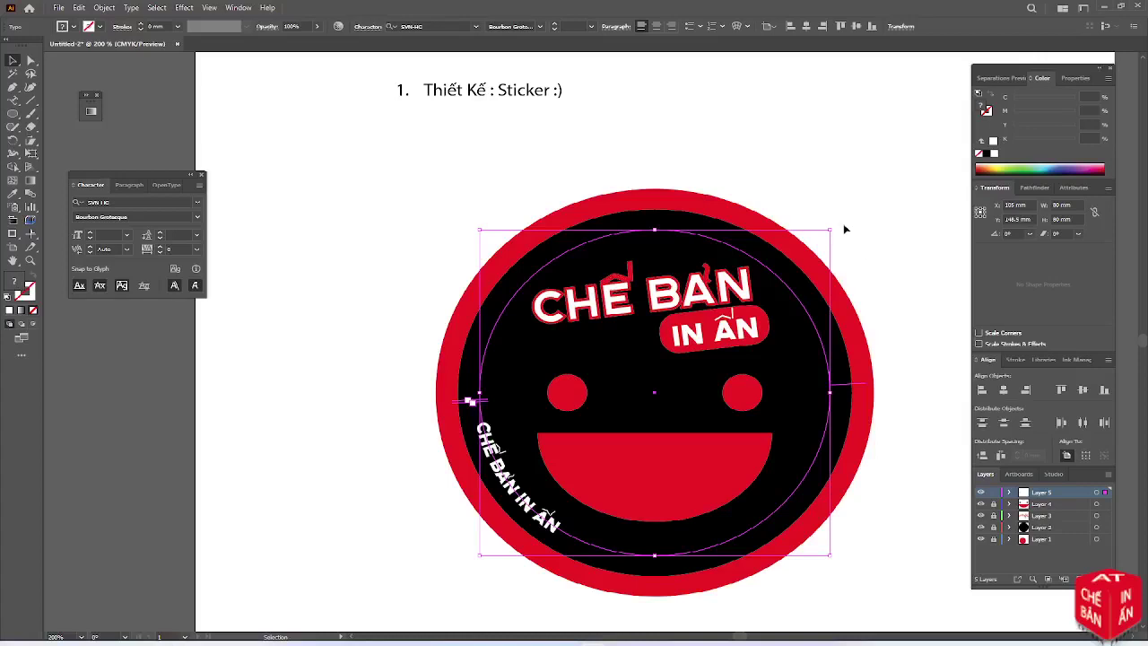
pyautogui.moveTo(834, 226); pyautogui.dragTo(785, 201)
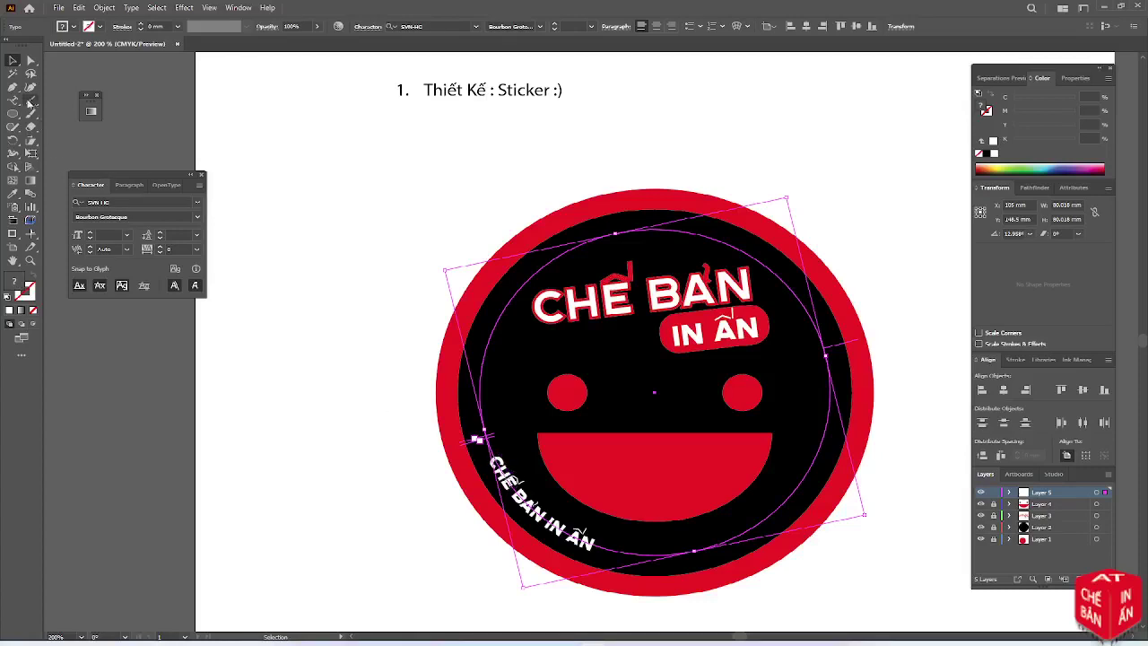
pyautogui.press('t')
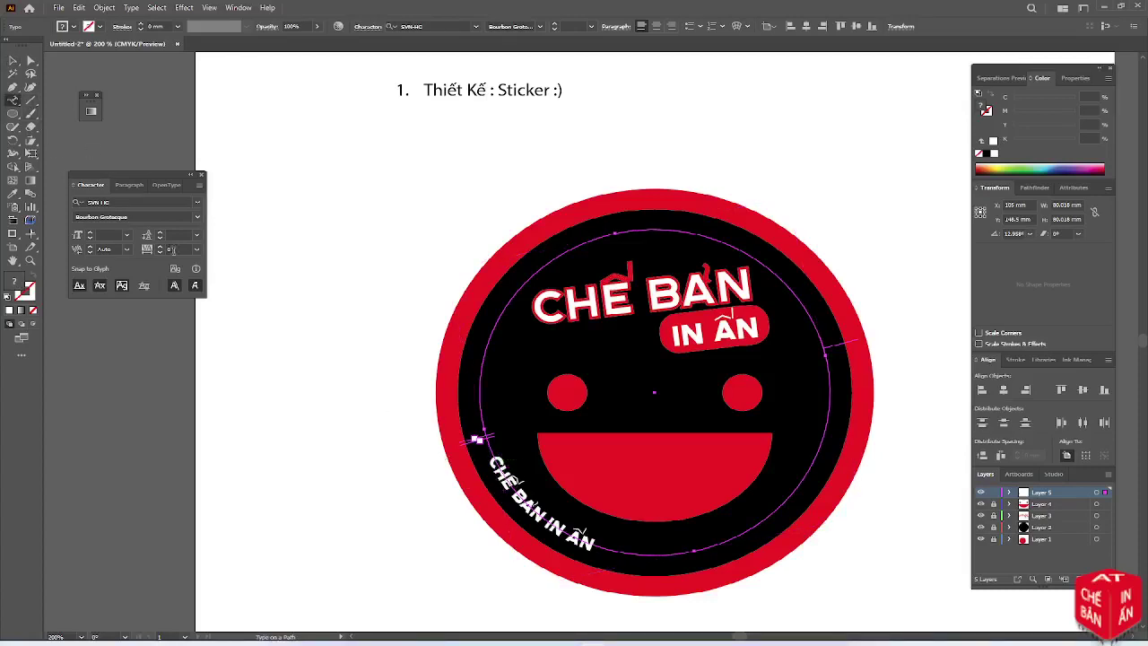
pyautogui.click(4, 61)
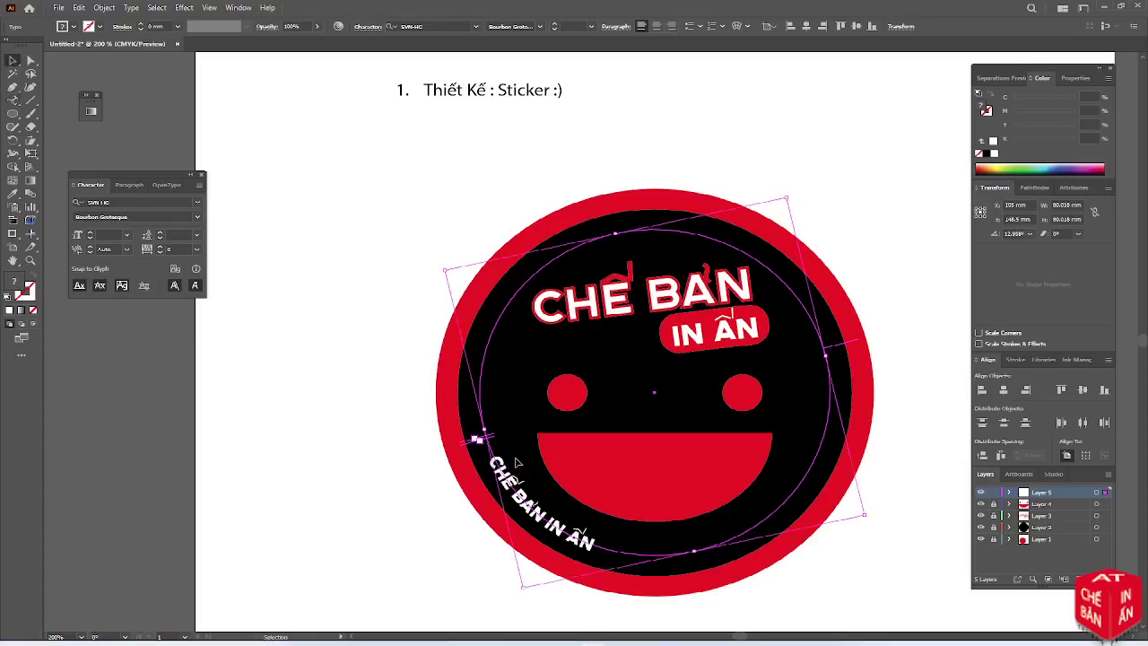
pyautogui.press('v')
pyautogui.moveTo(789, 191); pyautogui.dragTo(487, 235)
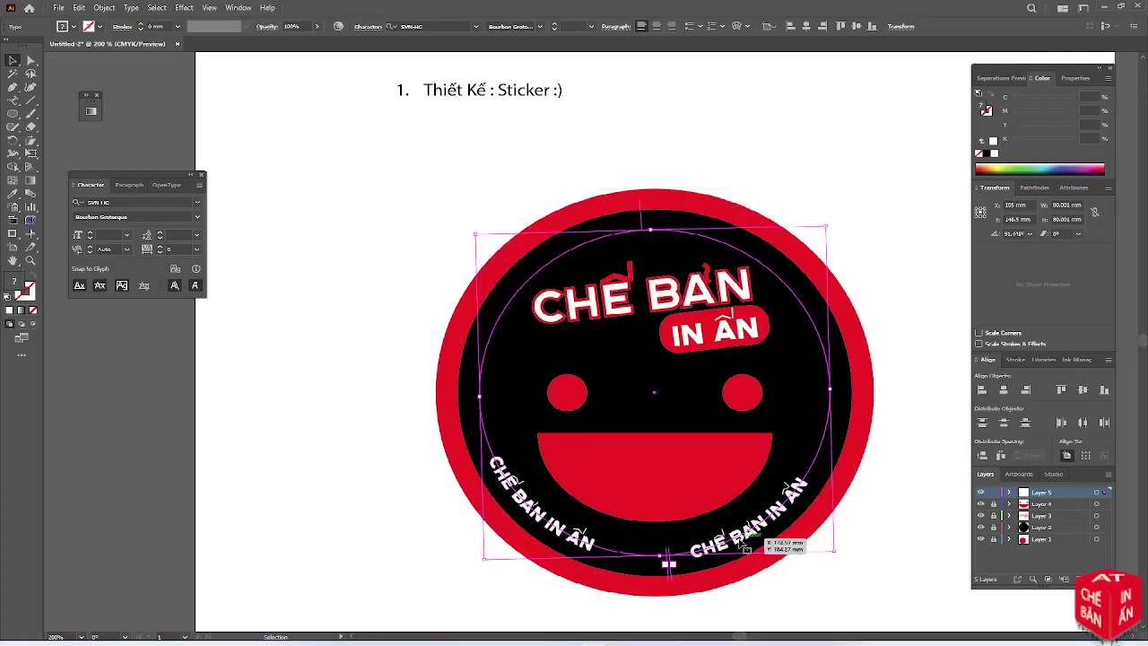
# Select all of the lower-right copy's CHẾ BẢN IN ẤN text and delete it
pyautogui.press('t')
pyautogui.tripleClick(749, 535)
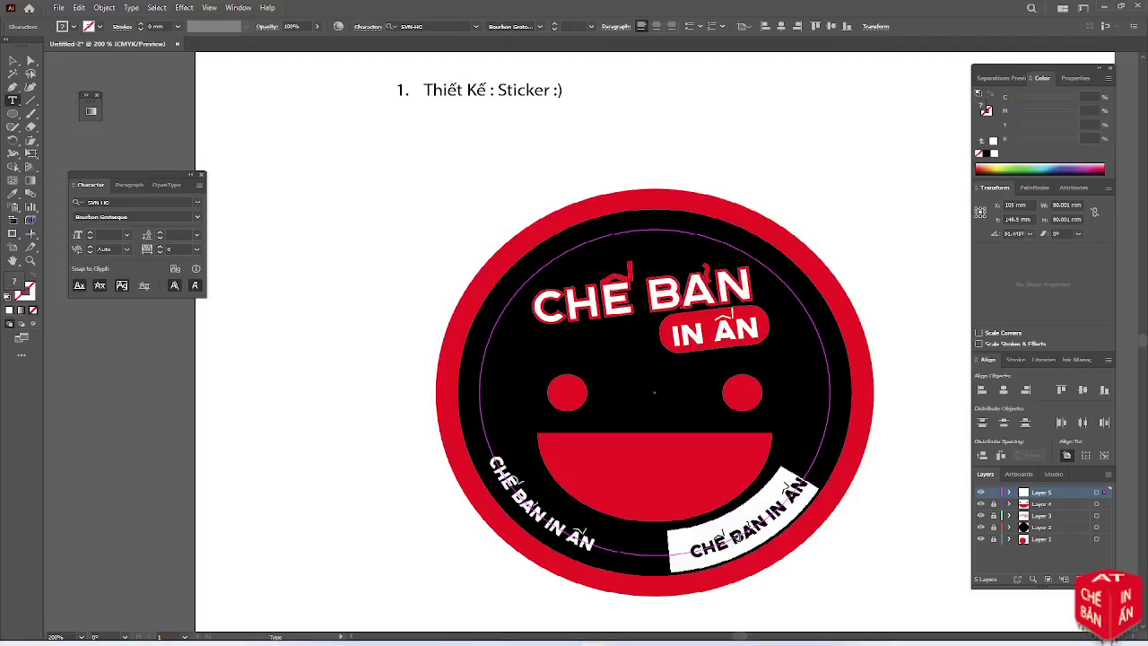
pyautogui.click(737, 537)
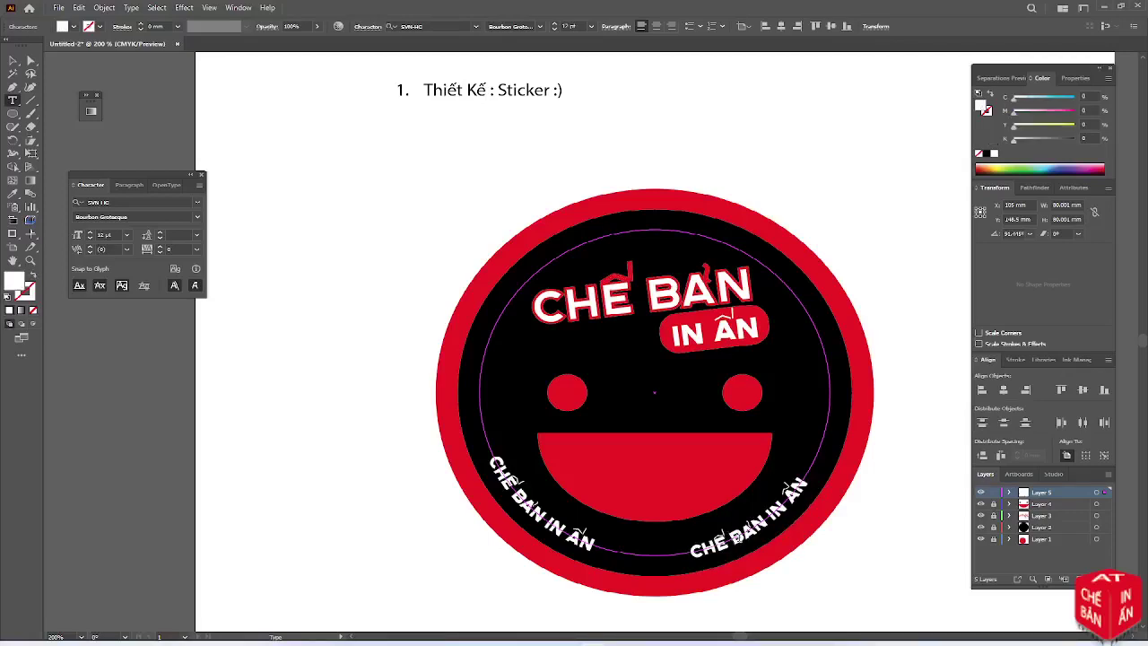
pyautogui.hotkey('ctrl', 'a')
pyautogui.press('BackSpace')
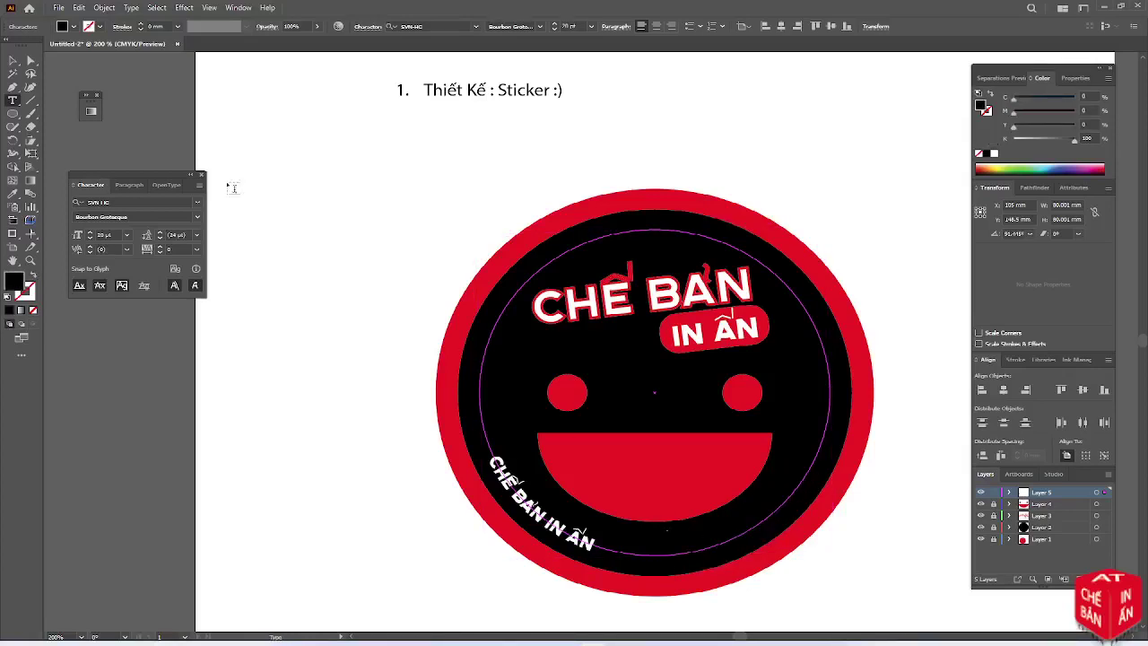
# Type white 'ĐT :' on the circle path and rotate a copy to the lower right
pyautogui.click(73, 27)
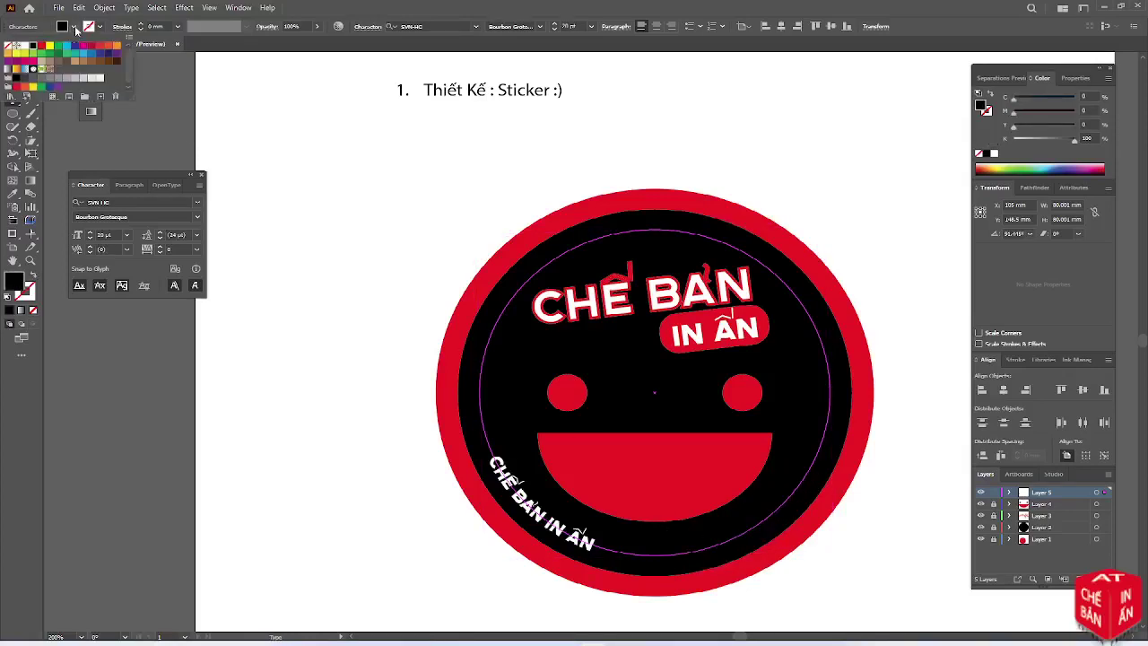
pyautogui.click(20, 45)
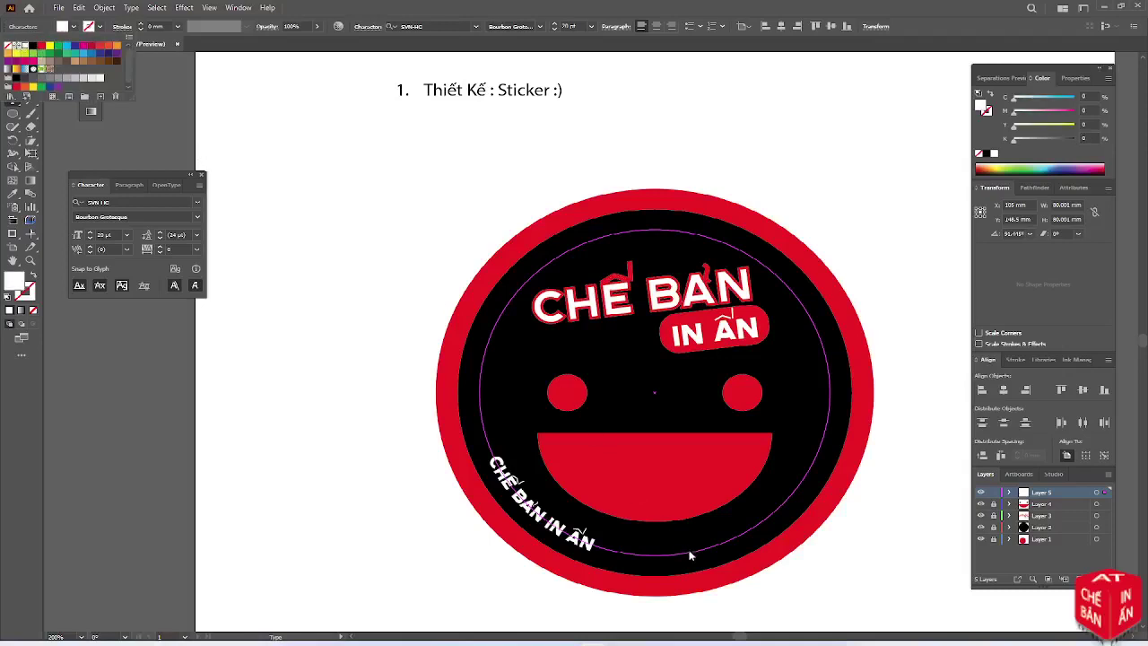
pyautogui.click(485, 5)
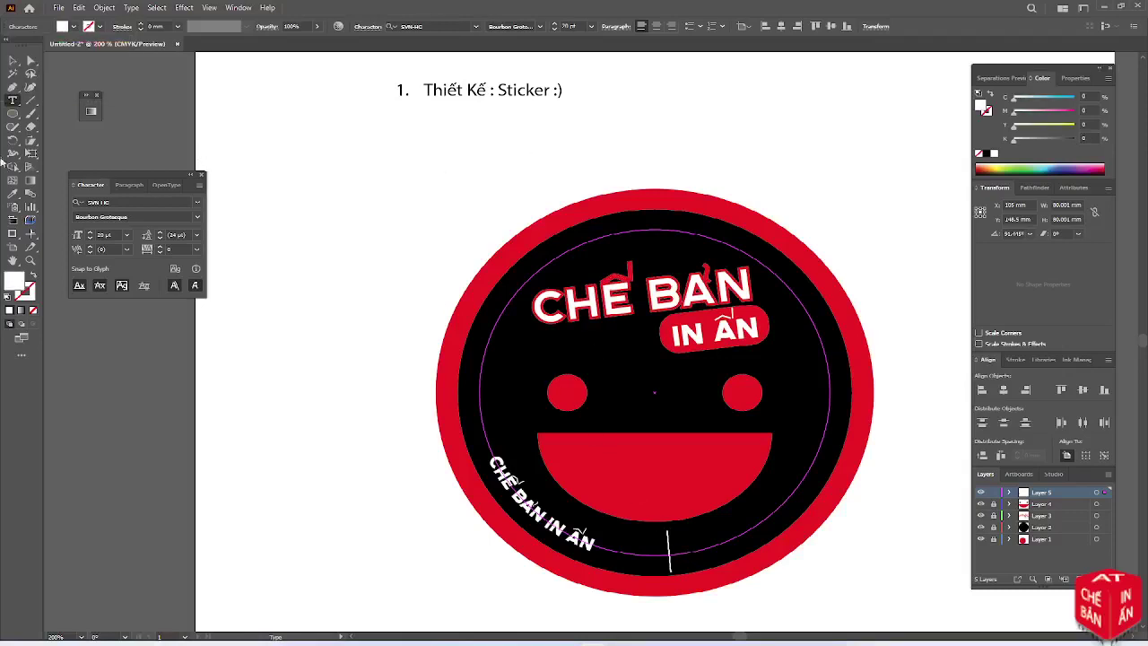
pyautogui.write('DD')
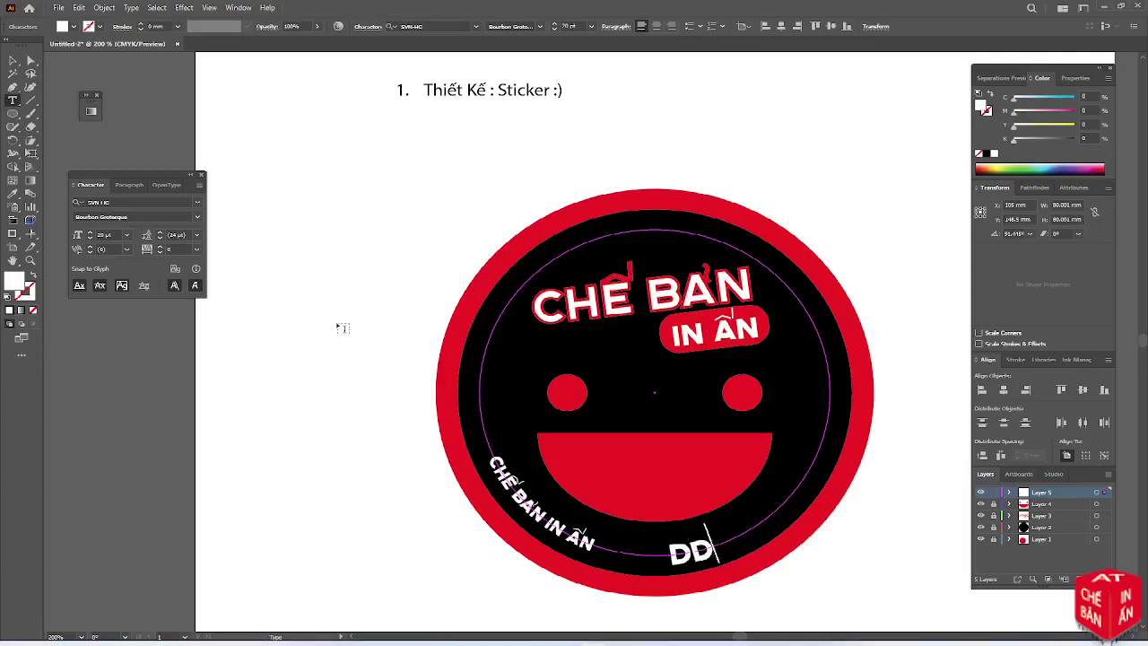
pyautogui.press('BackSpace')
pyautogui.write('T :')
pyautogui.press('Escape')
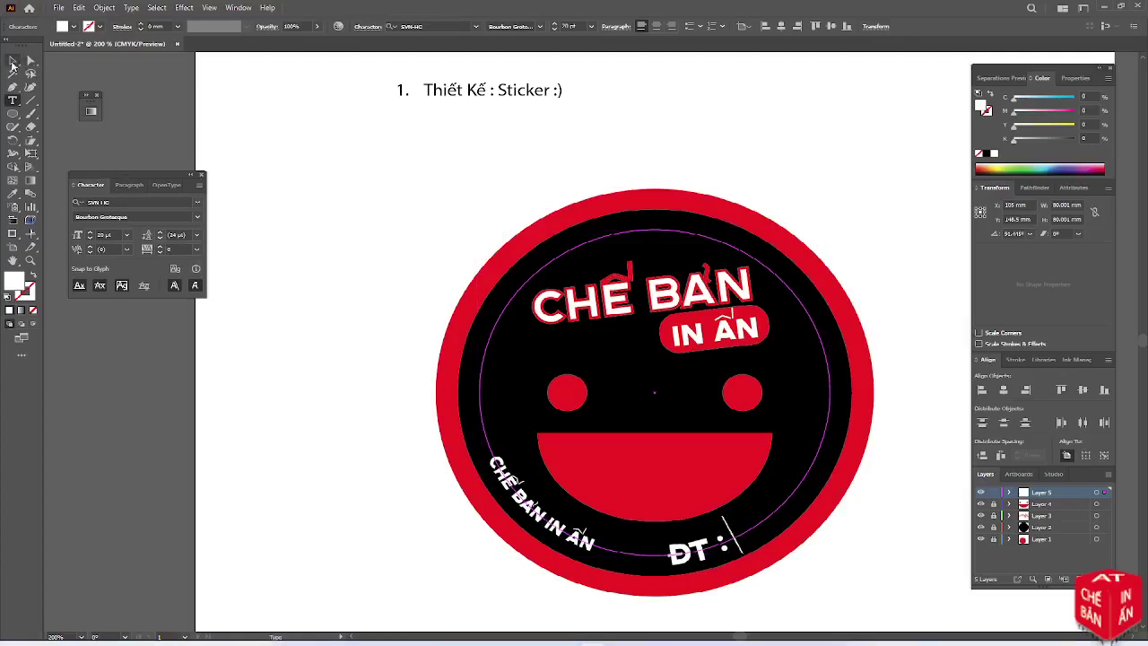
pyautogui.moveTo(669, 561); pyautogui.dragTo(537, 518)
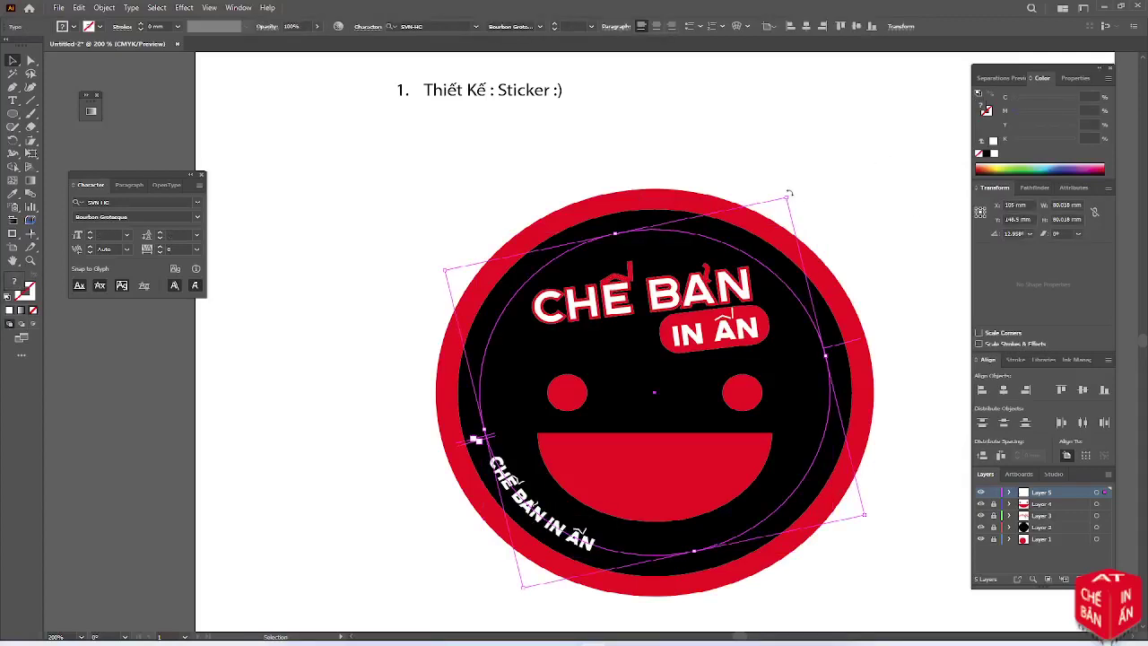
pyautogui.moveTo(789, 193); pyautogui.dragTo(516, 231)
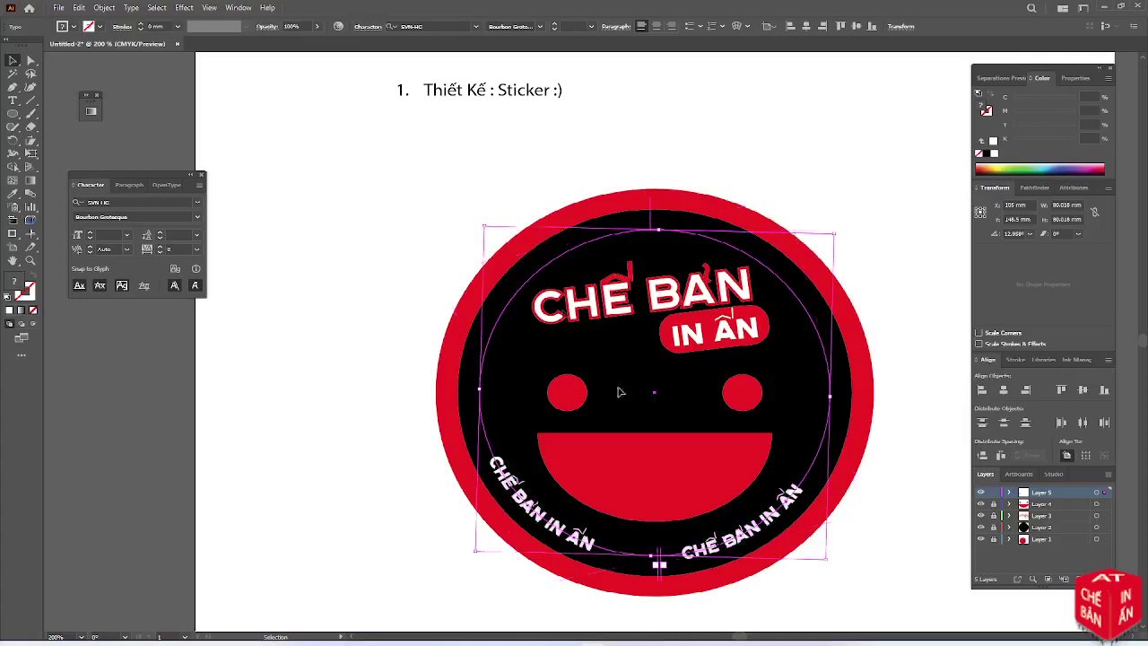
# Retype the lower-right copy as 'ĐT :' plus the contact phone number, then nudge the lower-left text
pyautogui.press('t')
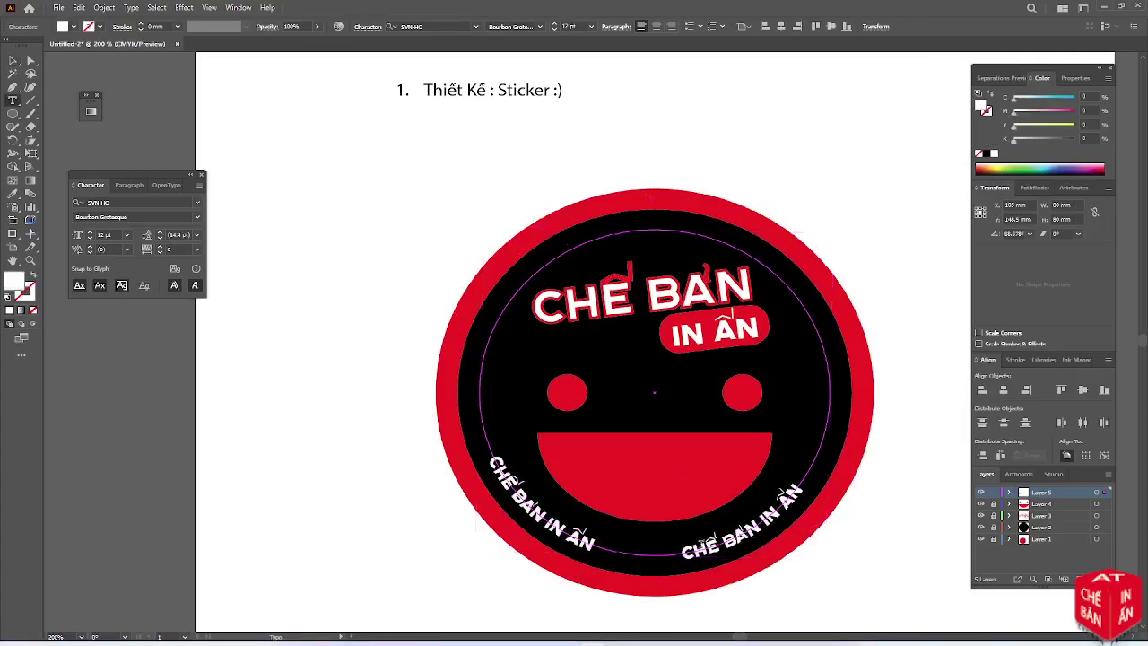
pyautogui.moveTo(689, 549); pyautogui.dragTo(817, 495)
pyautogui.write('D')
pyautogui.press('BackSpace')
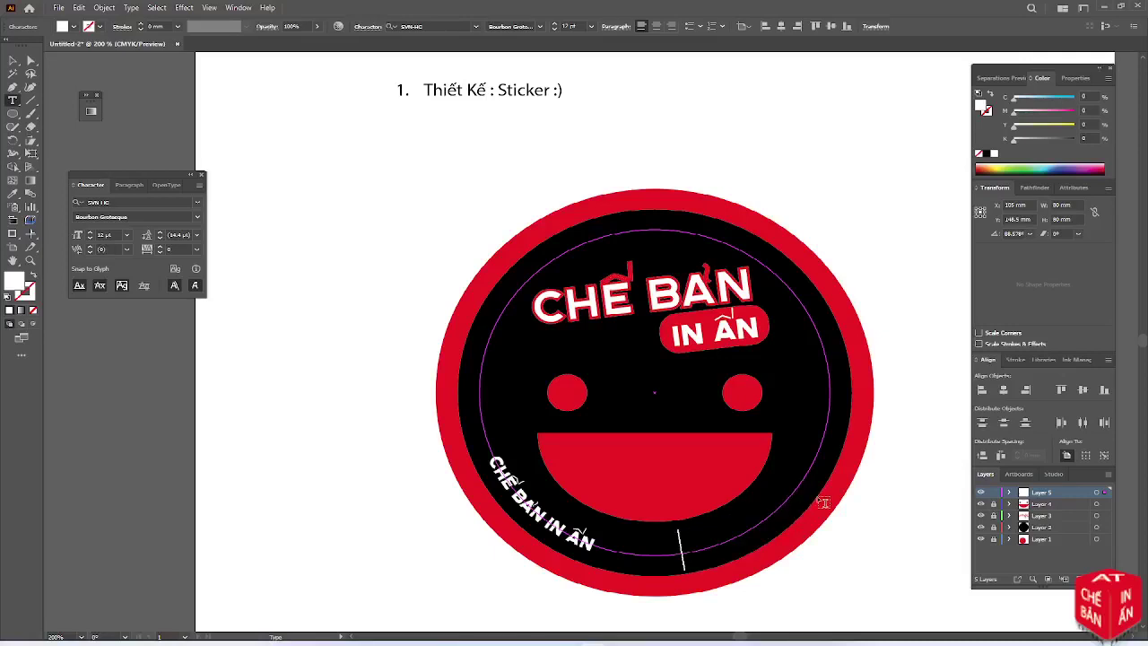
pyautogui.write('DD')
pyautogui.press('BackSpace')
pyautogui.press('BackSpace')
pyautogui.write('DD')
pyautogui.press('BackSpace')
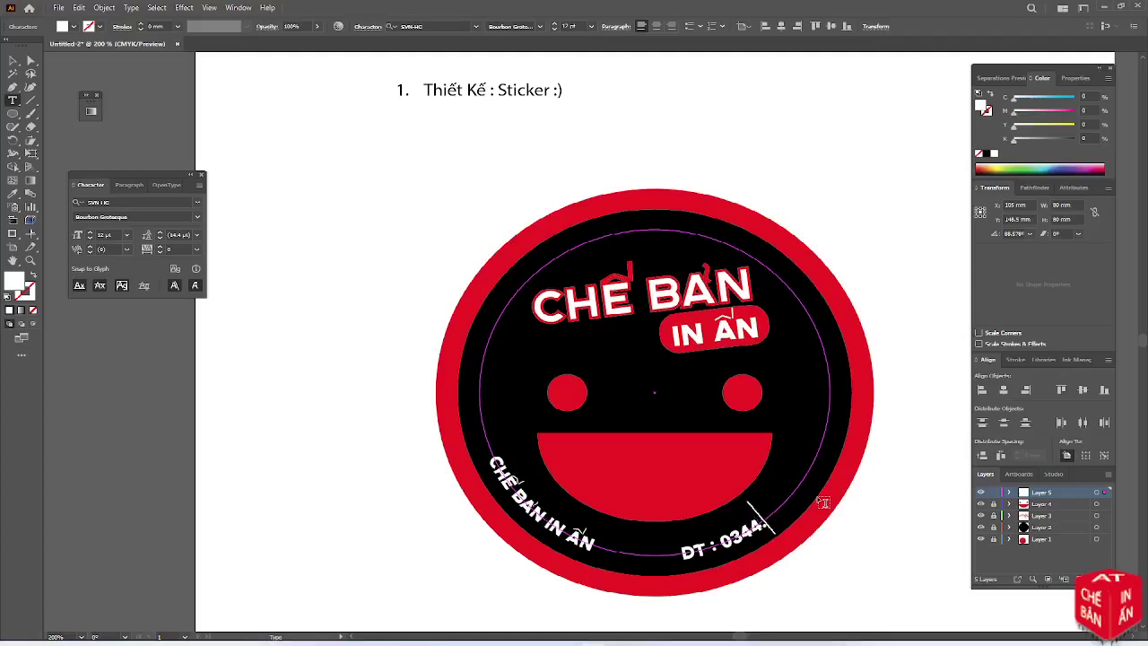
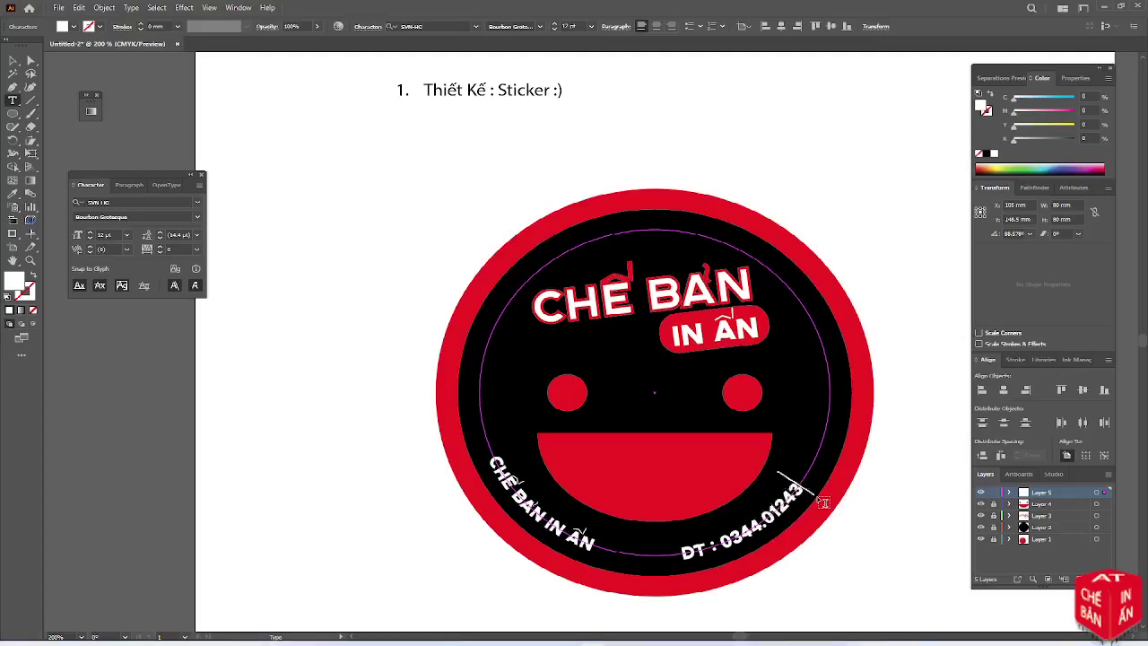
pyautogui.click(491, 462)
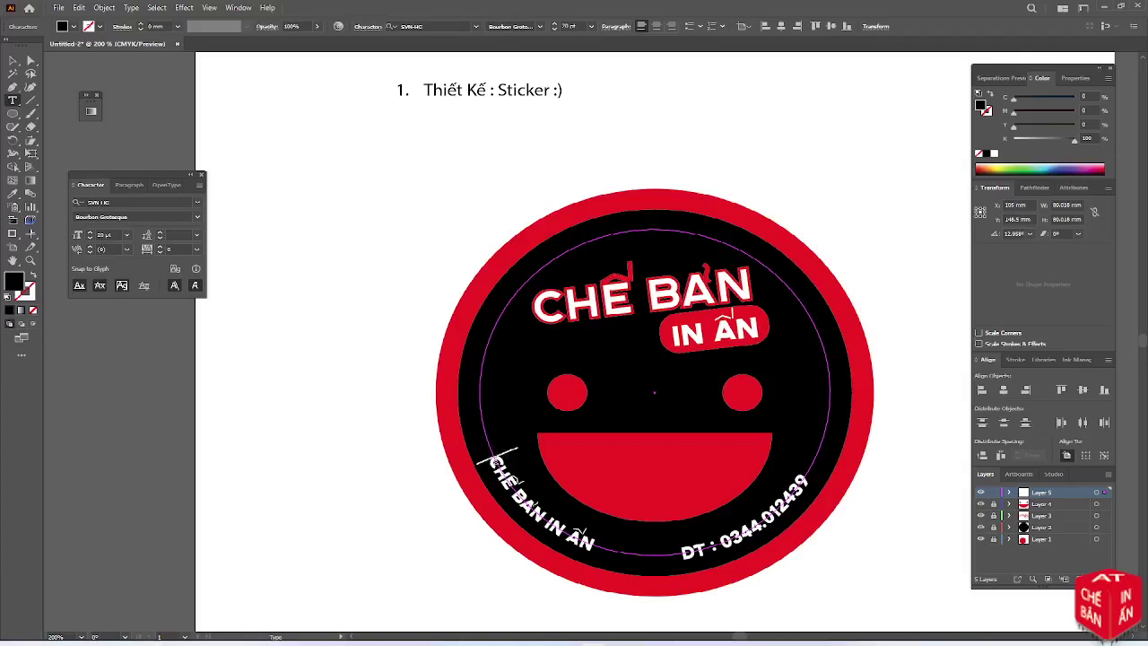
pyautogui.press('BackSpace')
pyautogui.press('BackSpace')
pyautogui.press('BackSpace')
# Draw a small white star with the Star tool on the left of the ring
pyautogui.press('Escape')
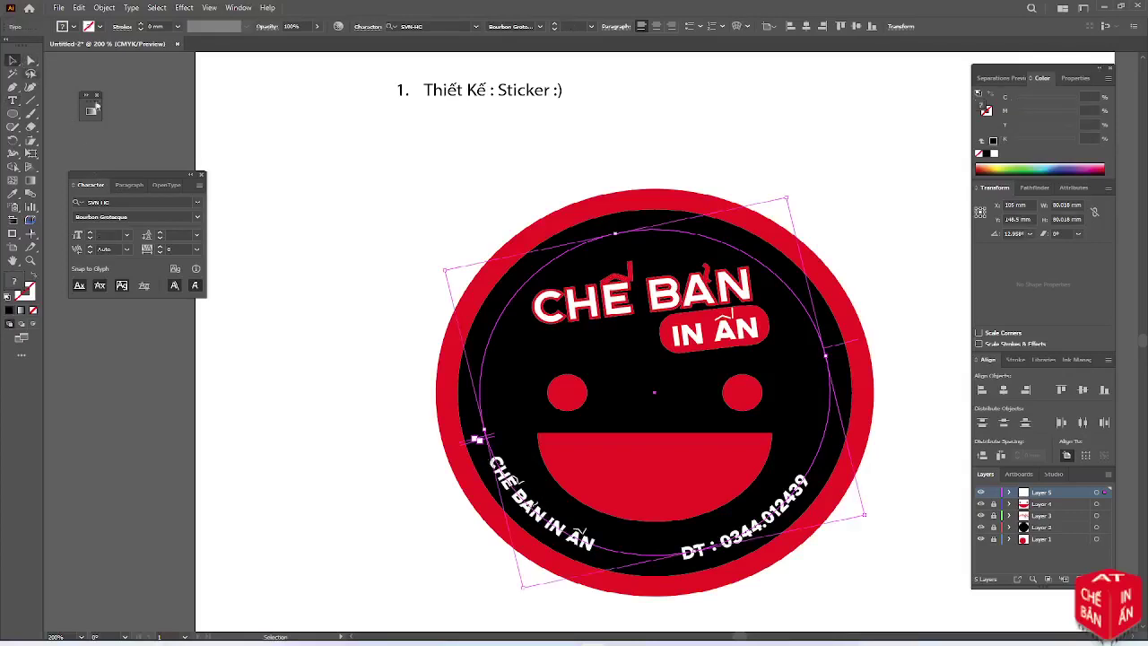
pyautogui.click(388, 253)
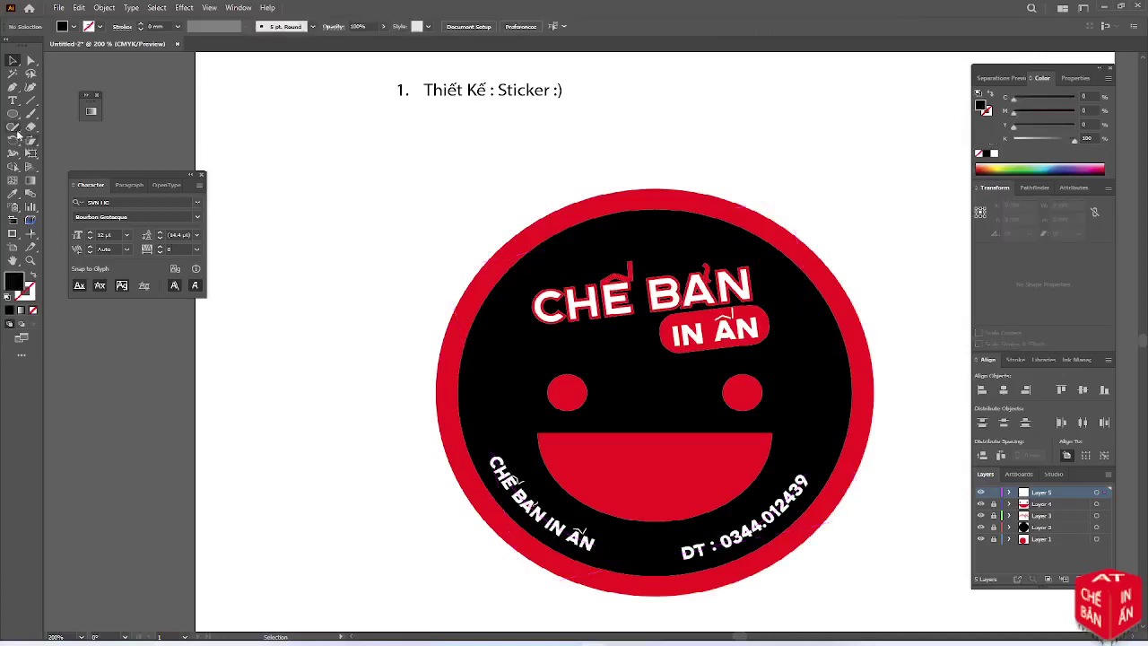
pyautogui.moveTo(13, 113); pyautogui.dragTo(77, 167)
pyautogui.moveTo(475, 399); pyautogui.dragTo(483, 403)
pyautogui.click(994, 153)
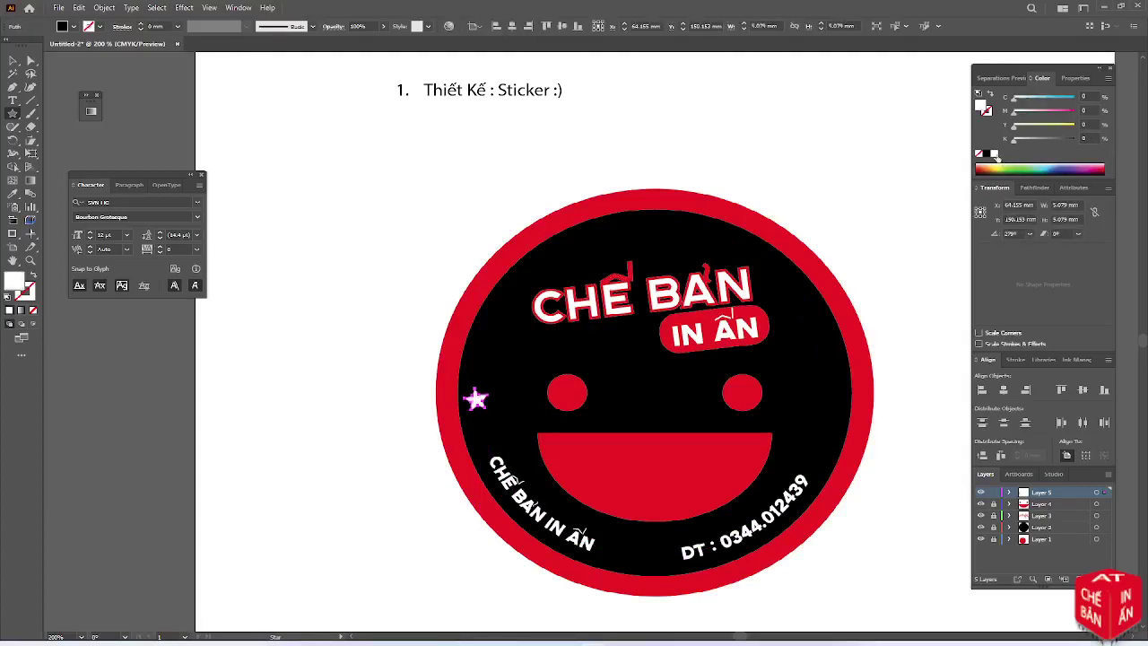
pyautogui.click(13, 60)
# Move the star onto the black ring, lock Layer 5 and create a new layer
pyautogui.scroll(1, 575, 514)
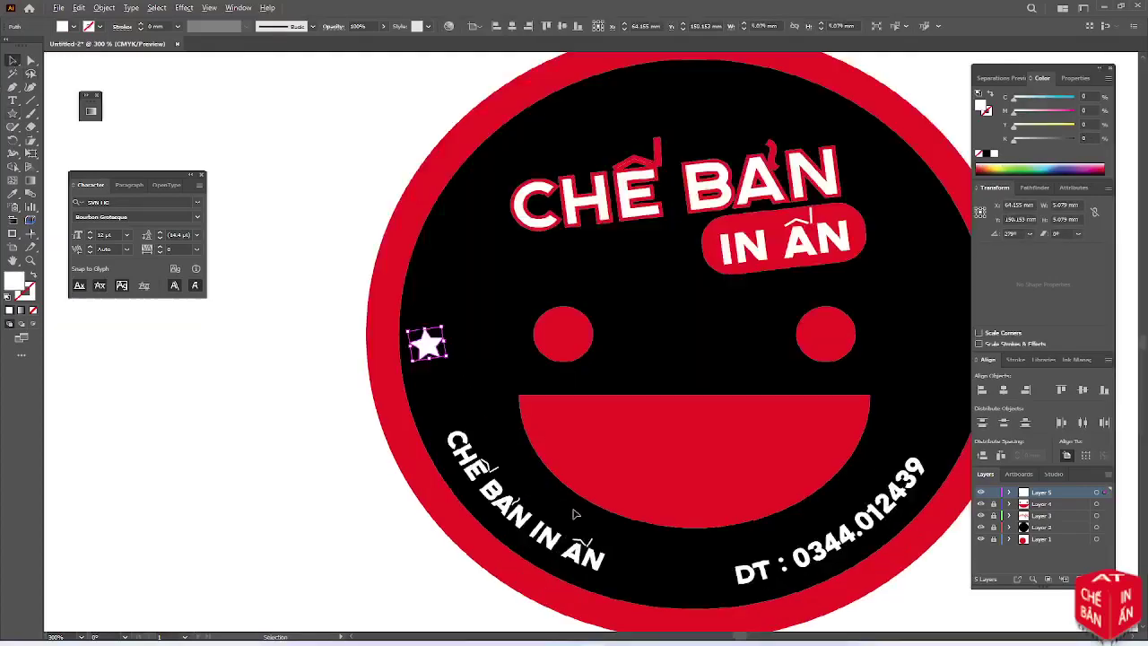
pyautogui.scroll(-1, 576, 514)
pyautogui.moveTo(684, 481); pyautogui.dragTo(630, 475)
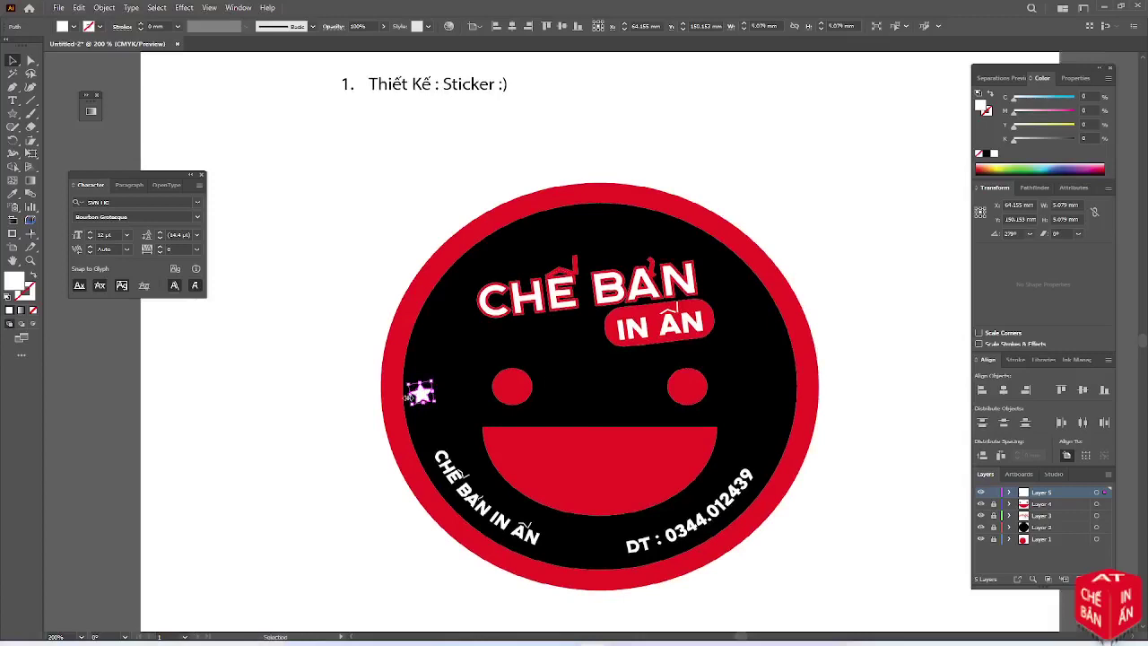
pyautogui.moveTo(422, 394); pyautogui.dragTo(761, 450)
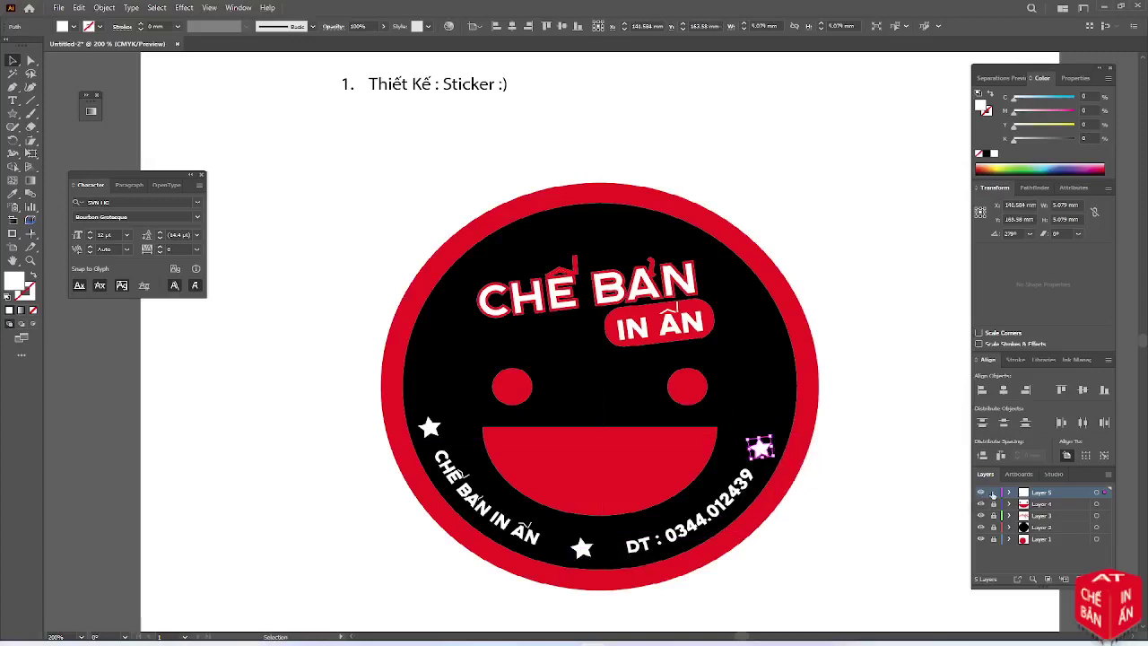
pyautogui.click(994, 493)
pyautogui.hotkey('ctrl', 'l')
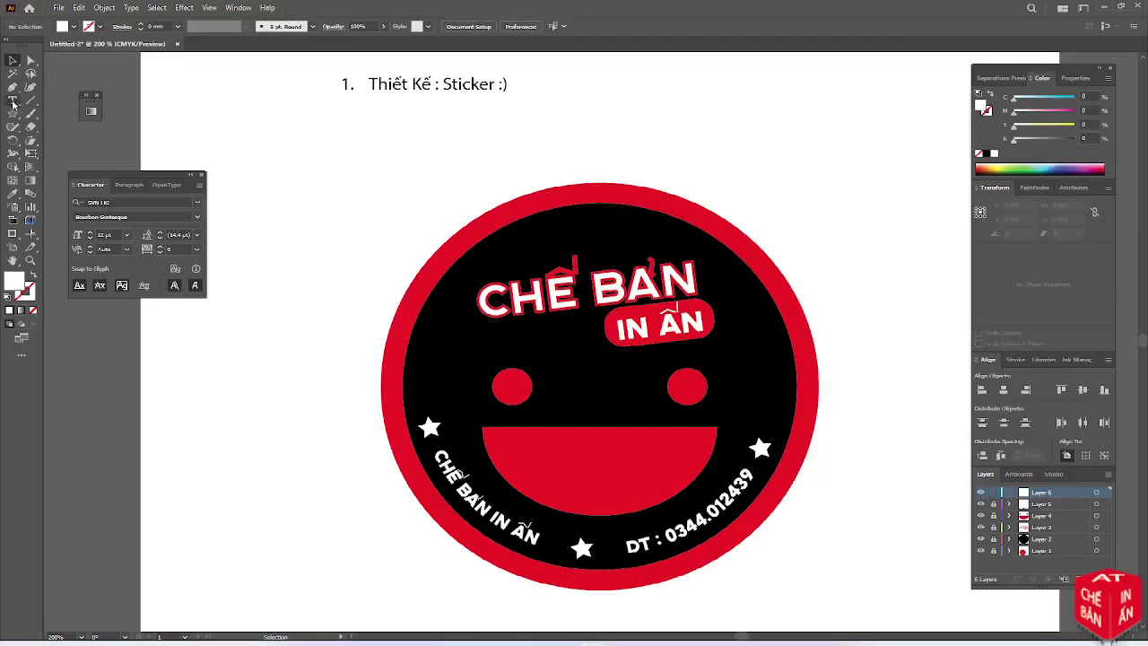
# Create a 100 × 100 mm circle with the Ellipse tool
pyautogui.moveTo(12, 113); pyautogui.dragTo(69, 142)
pyautogui.click(348, 234)
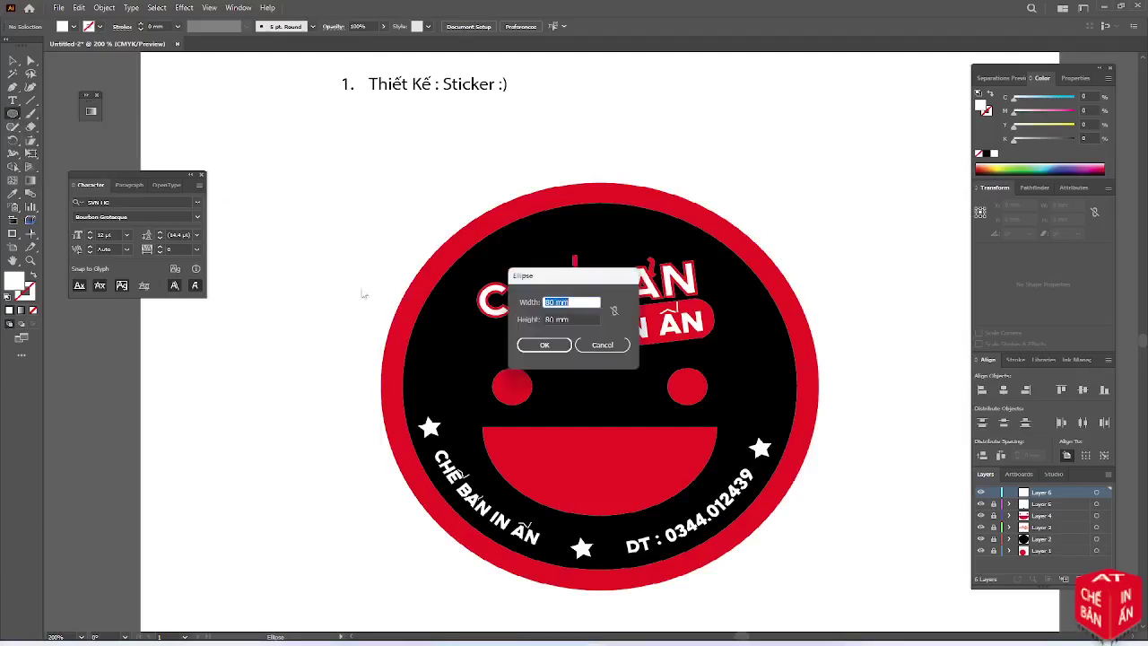
pyautogui.write('100')
pyautogui.press('Tab')
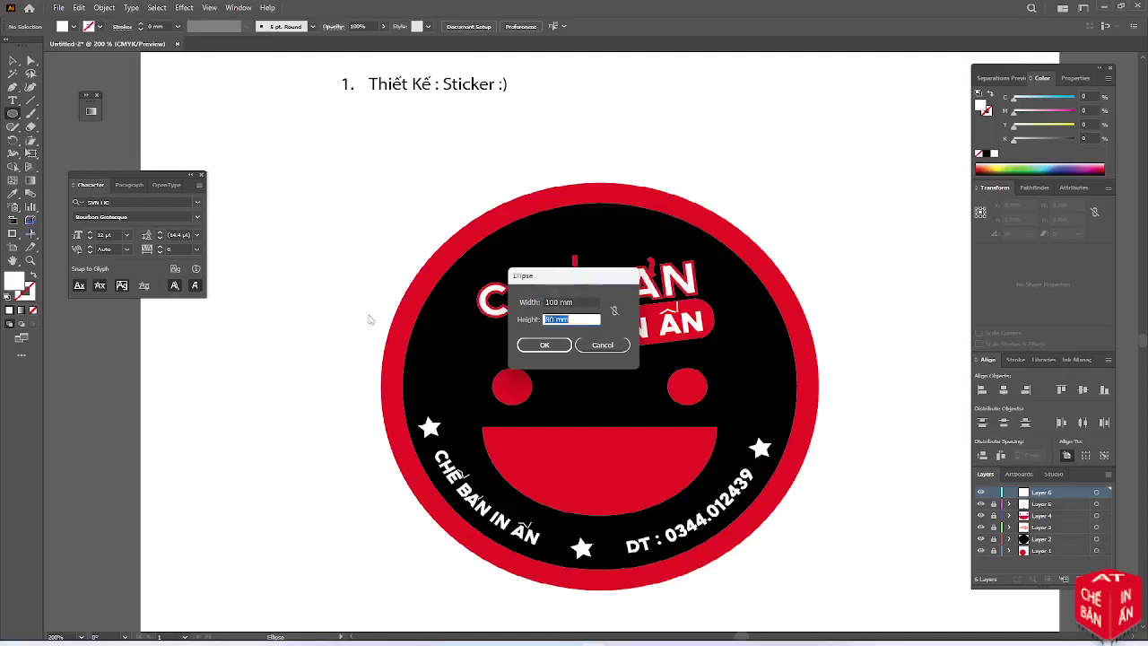
pyautogui.write('100')
pyautogui.press('Return')
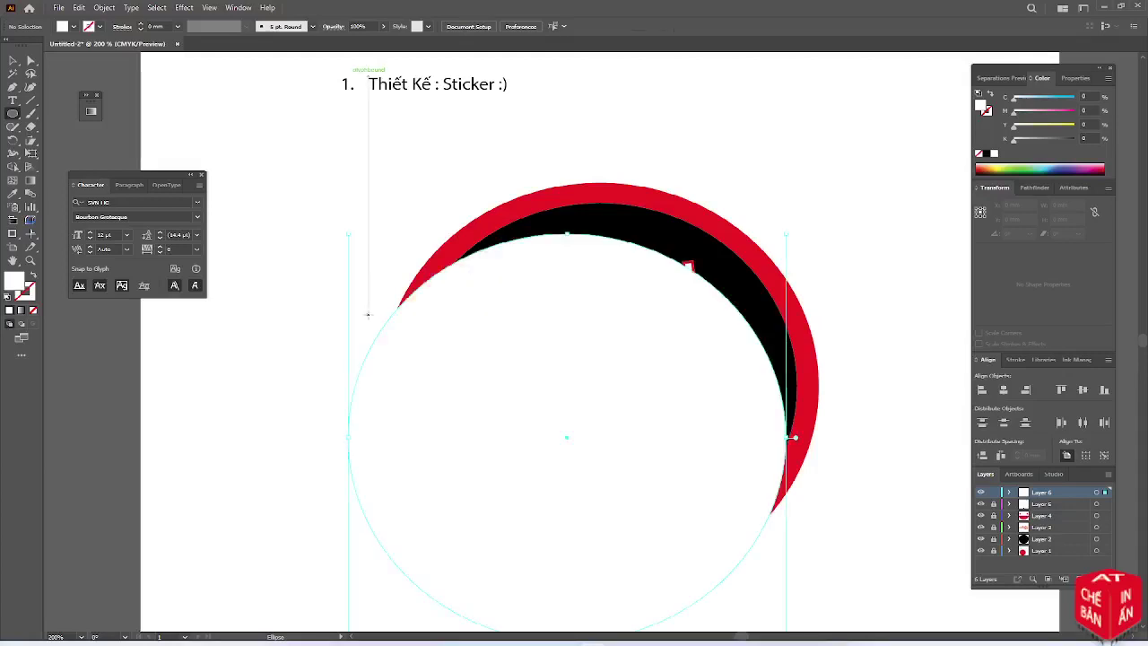
# Give the circle no fill and a thin black outline, centred horizontally and vertically
pyautogui.click(33, 310)
pyautogui.click(141, 25)
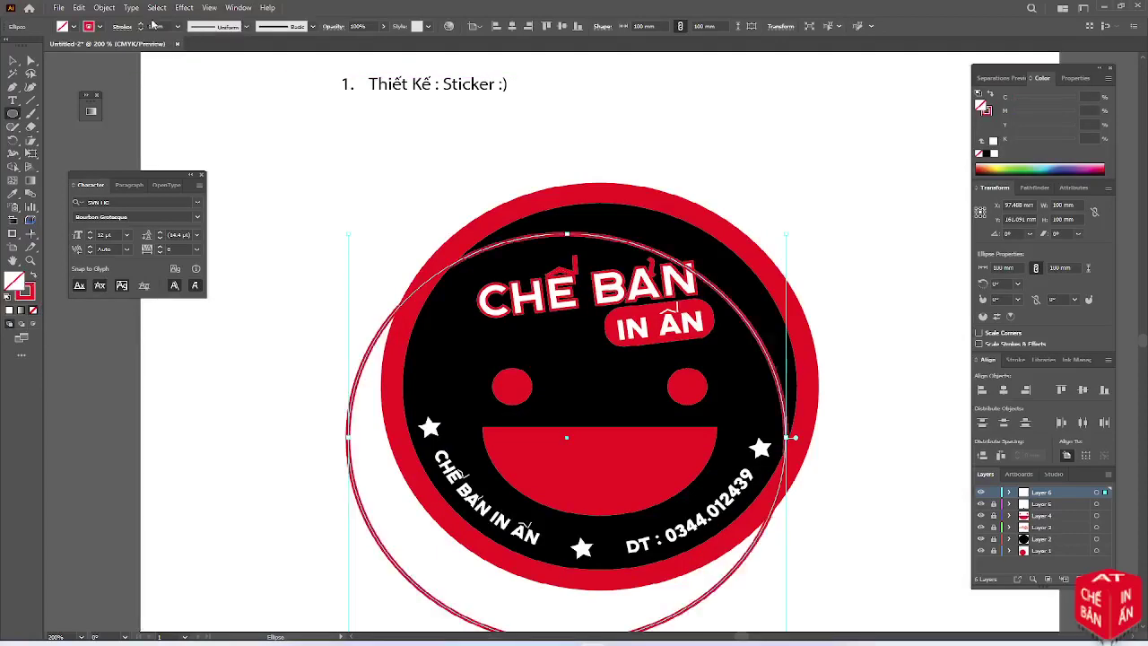
pyautogui.click(156, 26)
pyautogui.write('3')
pyautogui.press('Return')
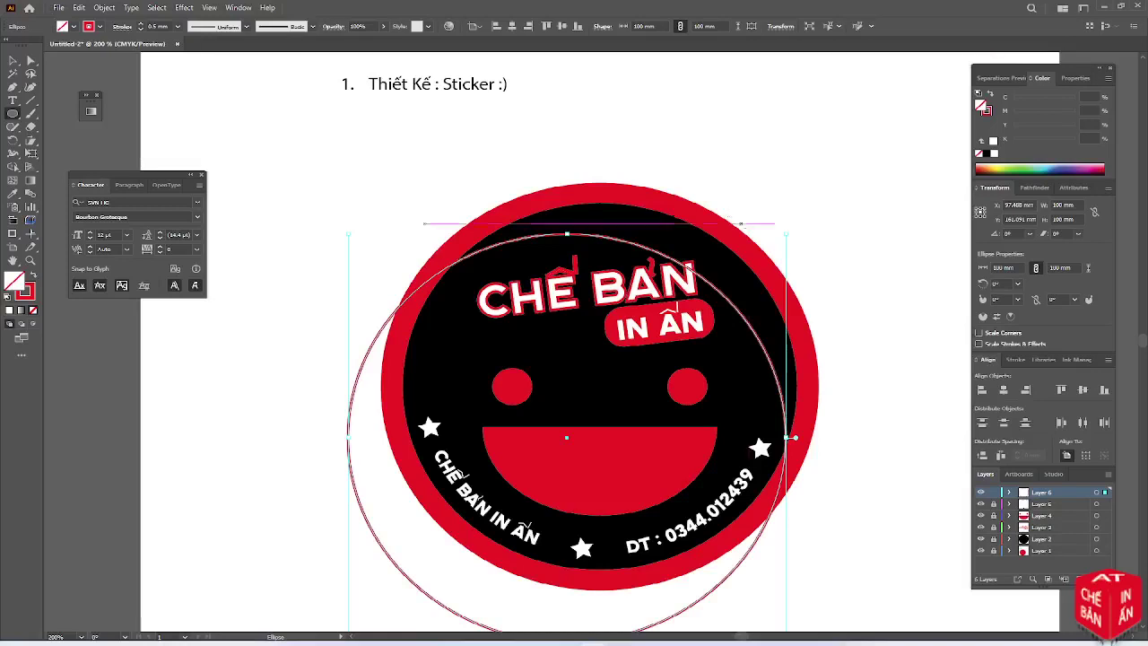
pyautogui.click(1004, 390)
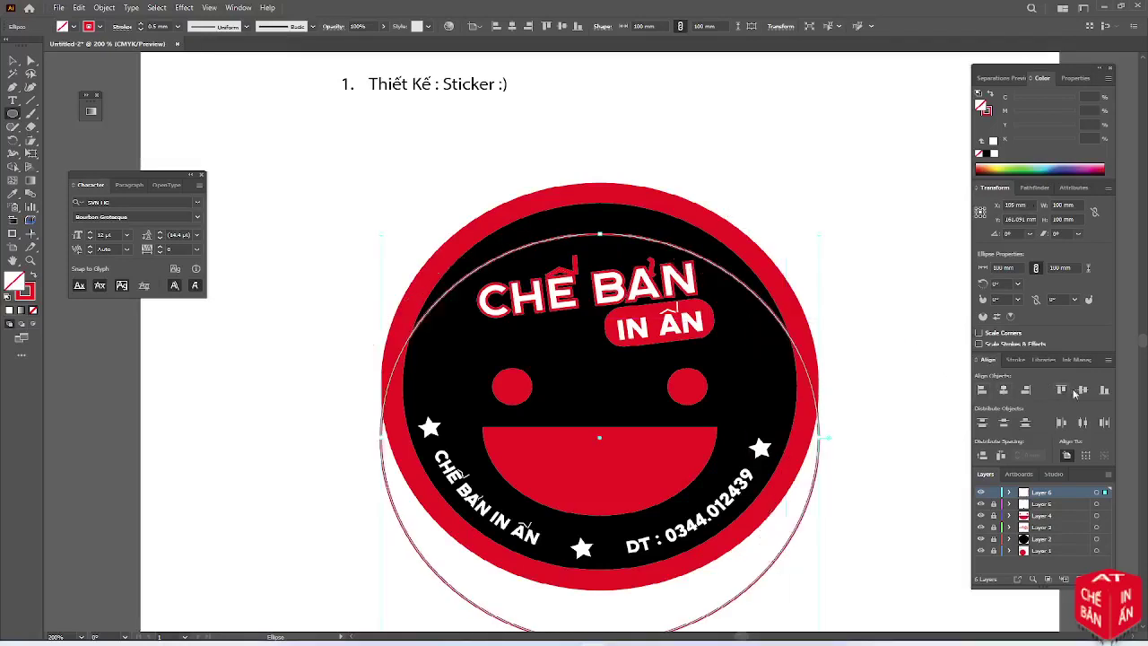
pyautogui.click(1083, 392)
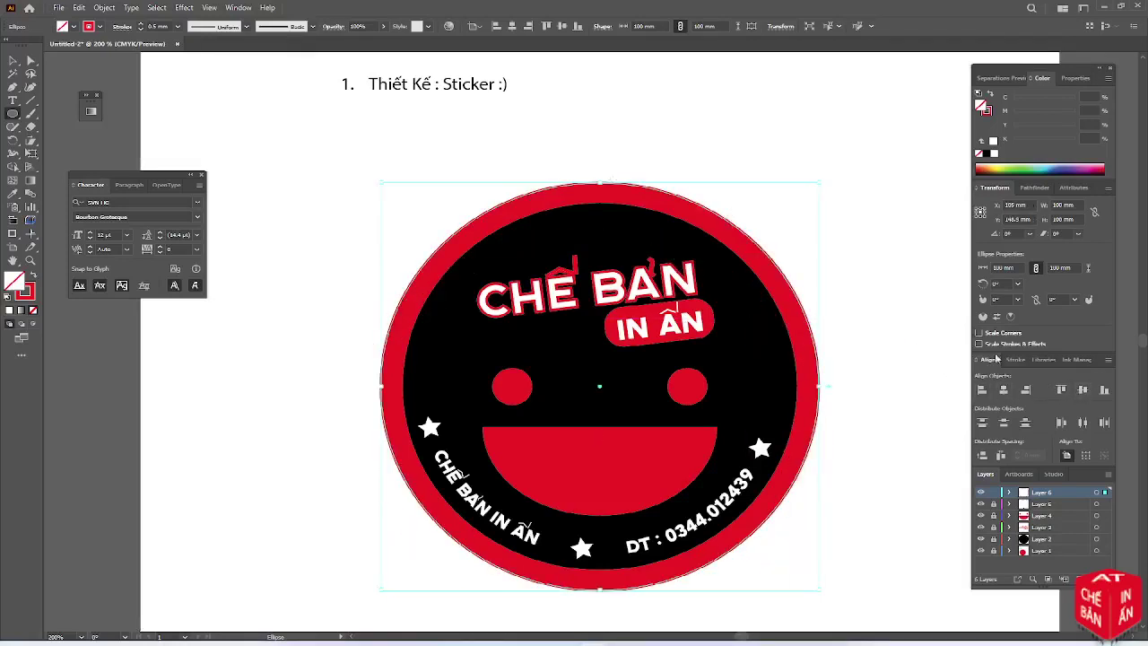
pyautogui.click(87, 27)
pyautogui.click(33, 45)
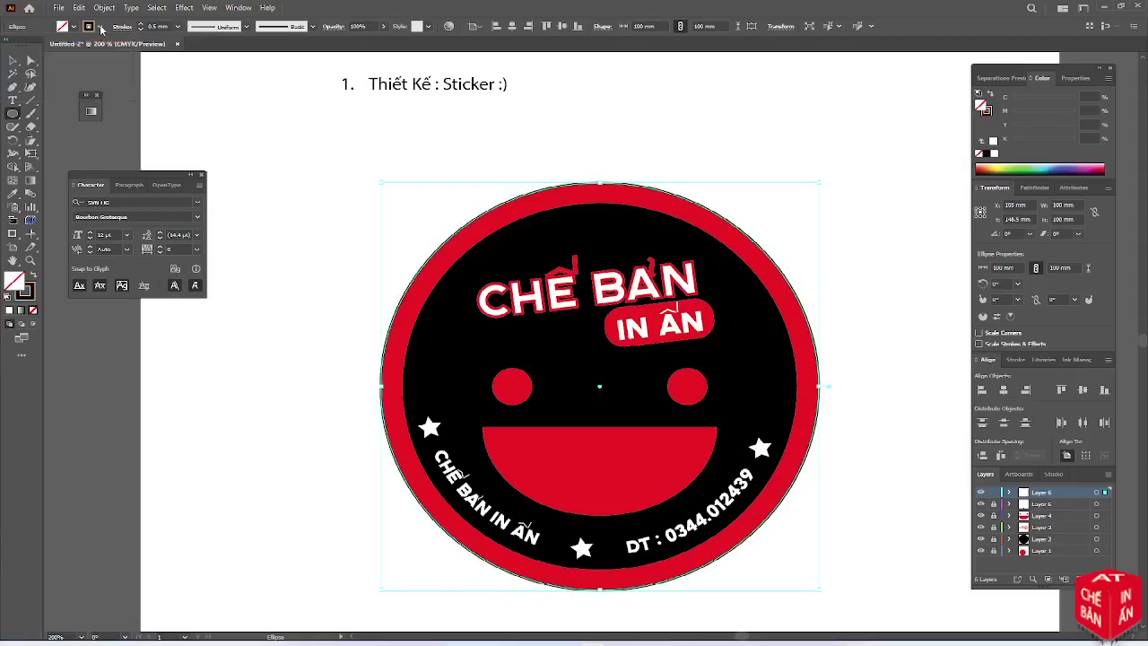
# Create a new swatch named CUT with Color Type set to Spot Color
pyautogui.click(129, 40)
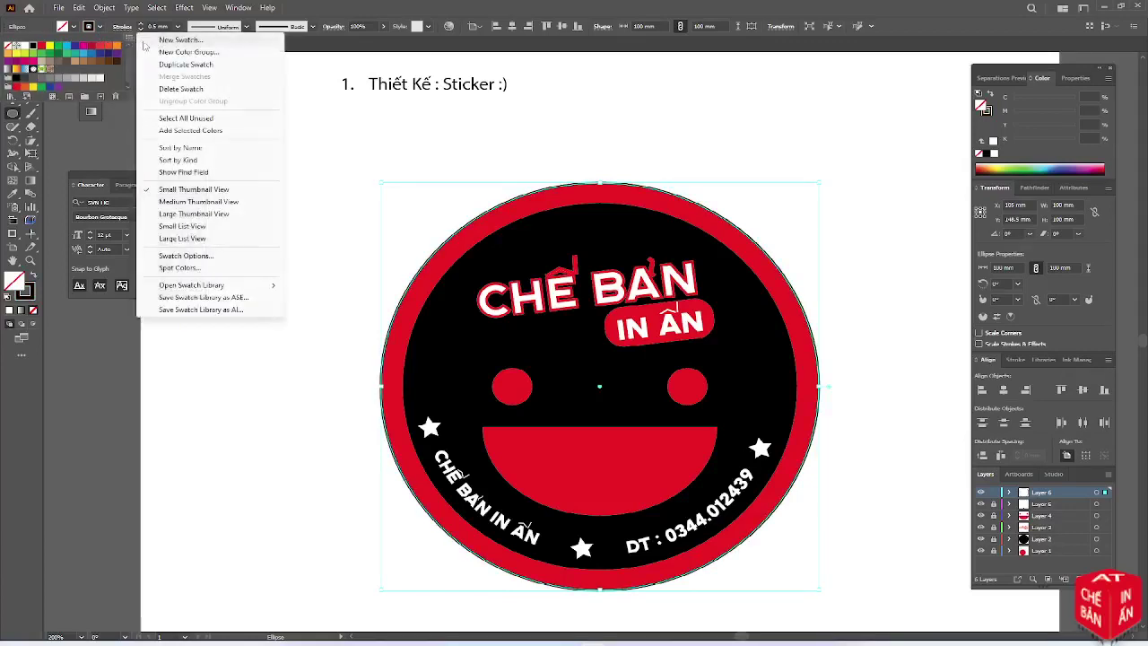
pyautogui.click(201, 114)
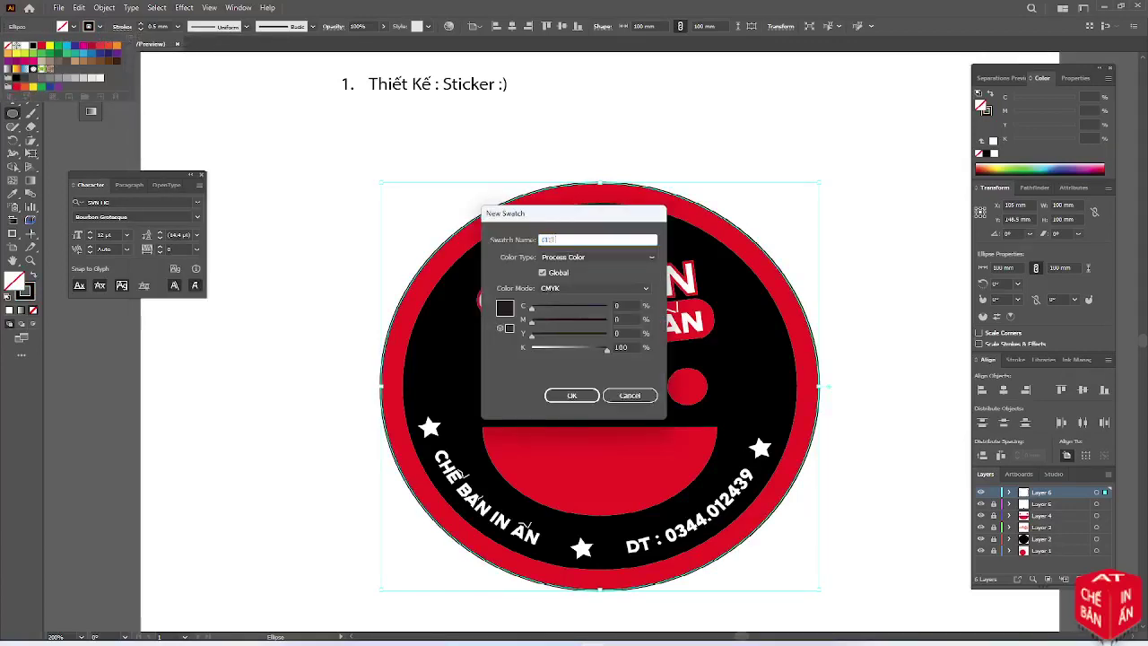
pyautogui.press('Return')
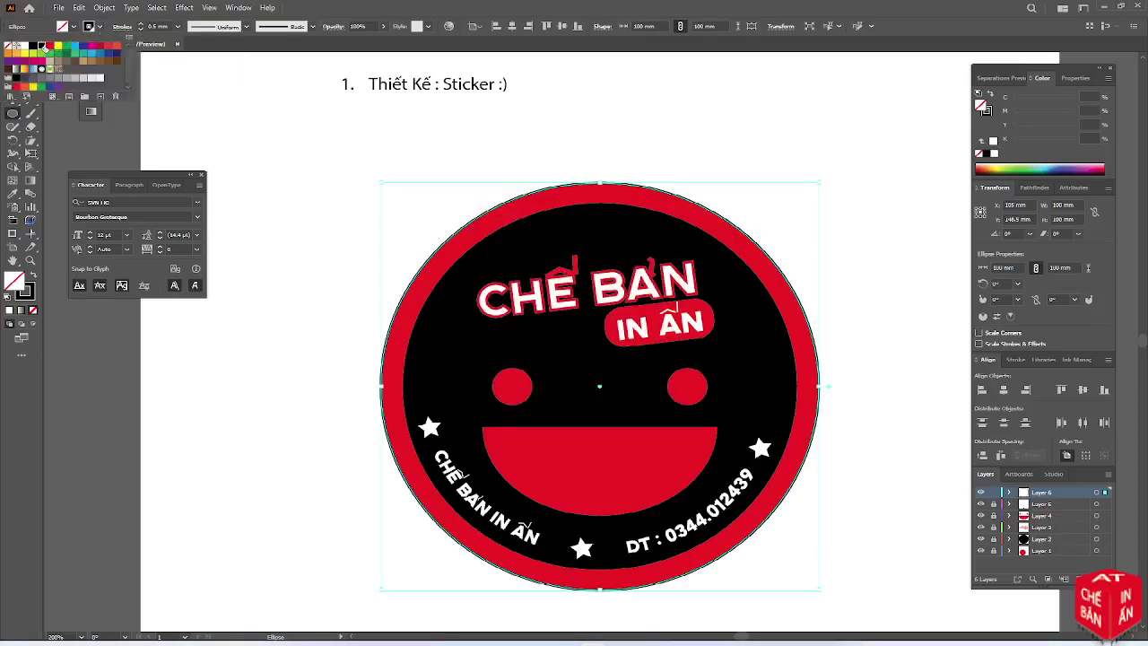
pyautogui.doubleClick(64, 49)
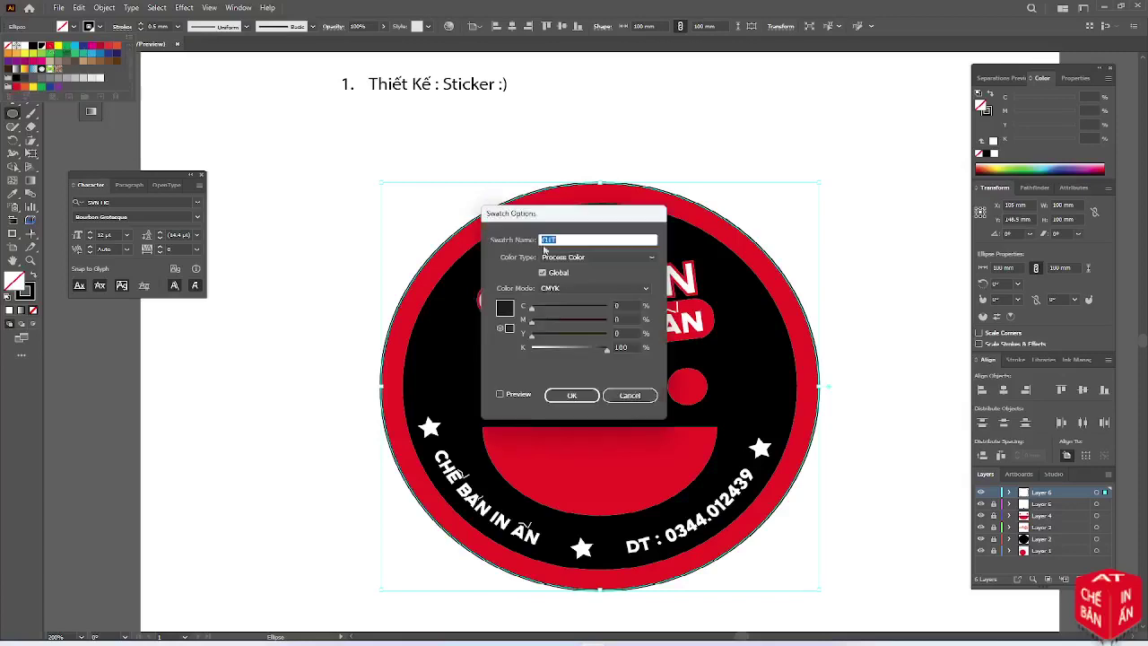
pyautogui.click(567, 257)
pyautogui.click(569, 282)
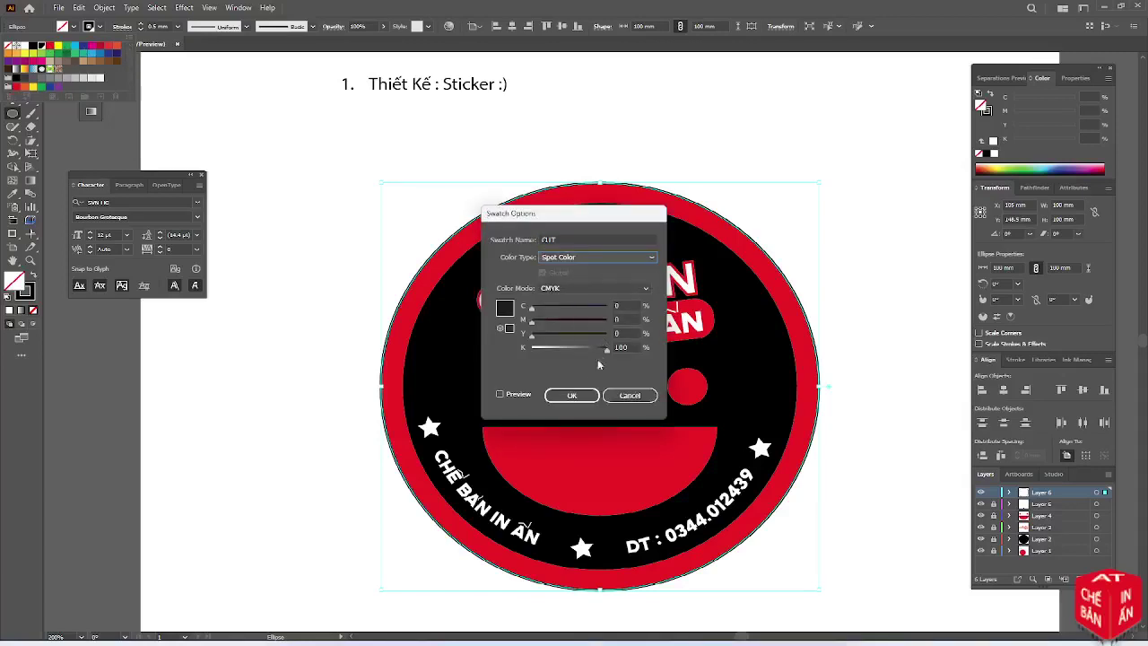
pyautogui.click(572, 394)
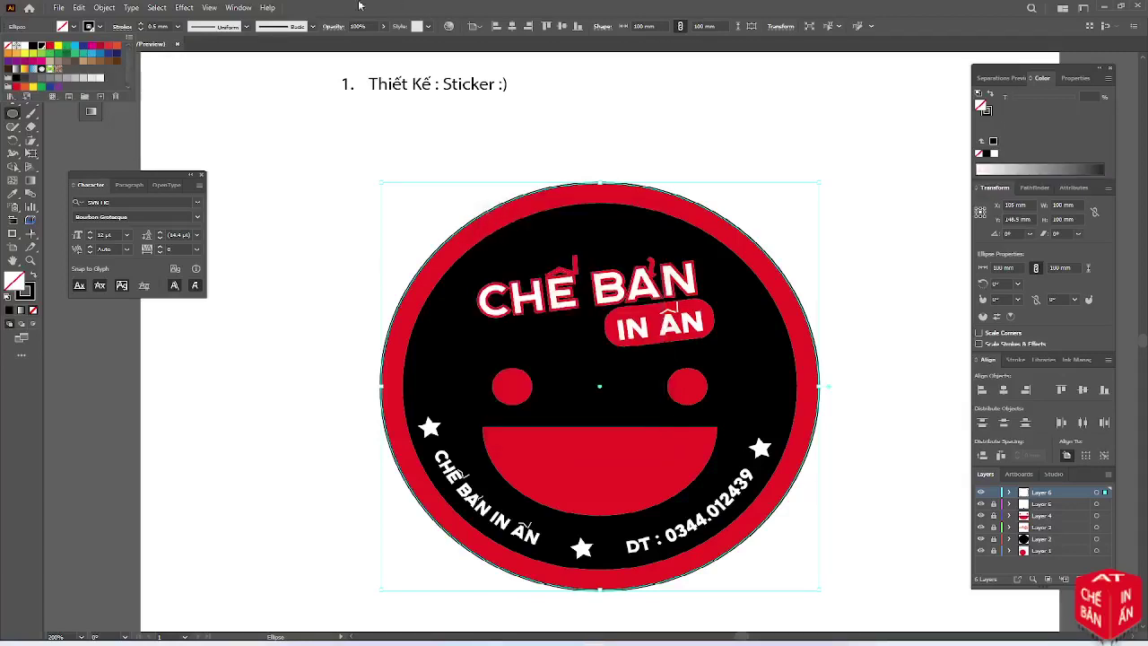
# Close the swatches list, clear the selection and lock Layer 6
pyautogui.click(424, 8)
pyautogui.click(1072, 187)
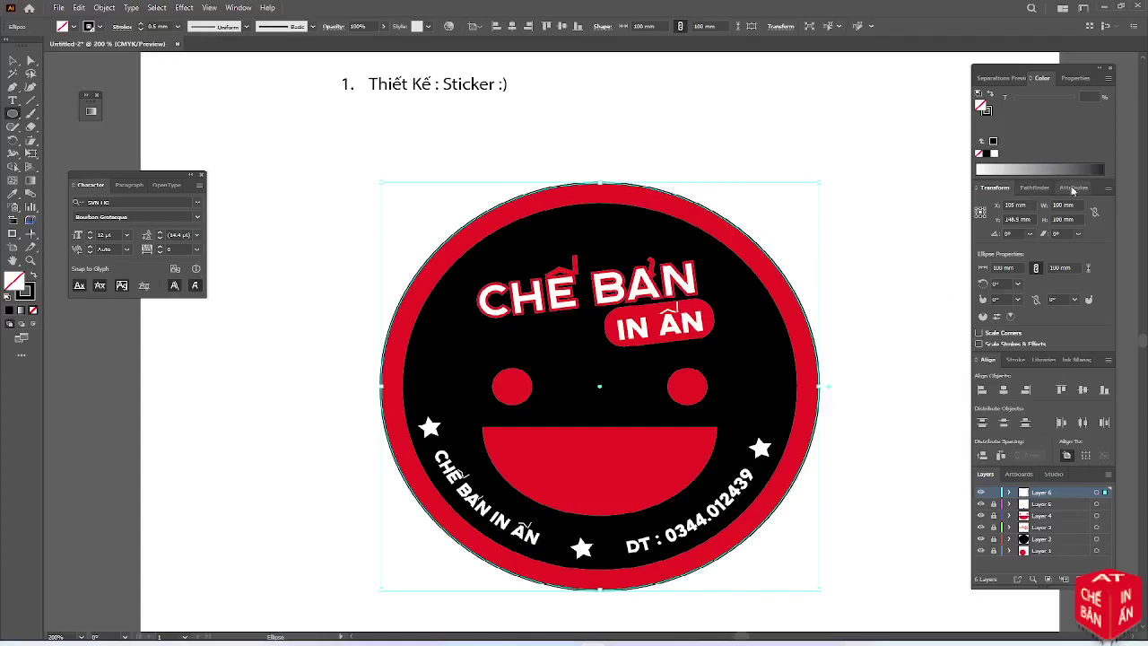
pyautogui.click(991, 188)
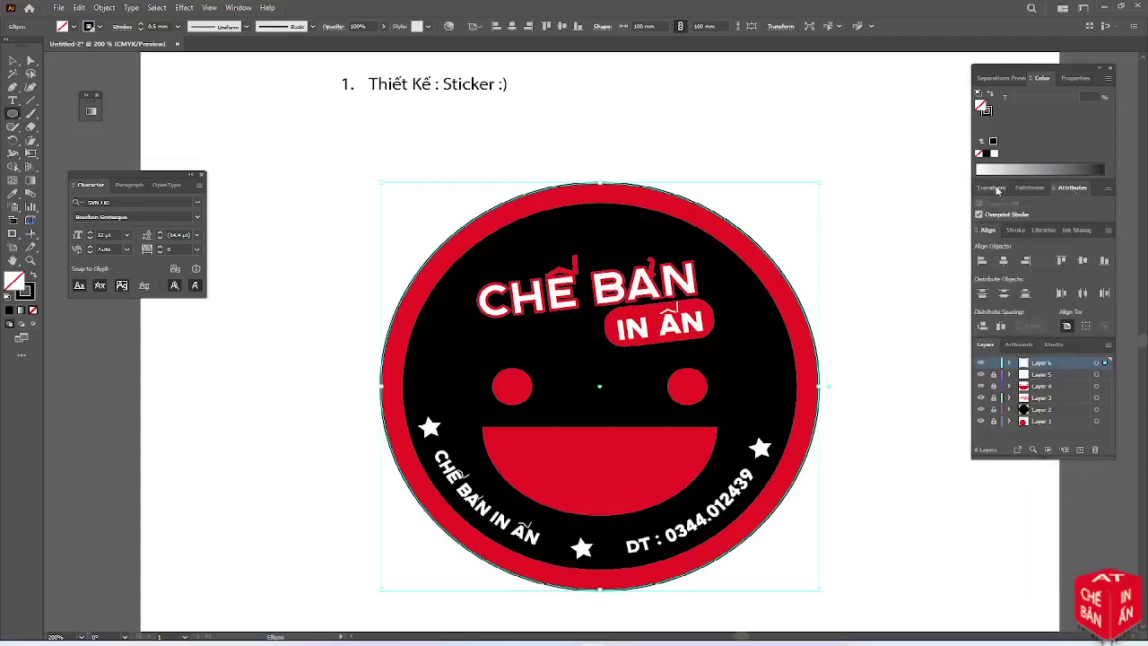
pyautogui.click(12, 60)
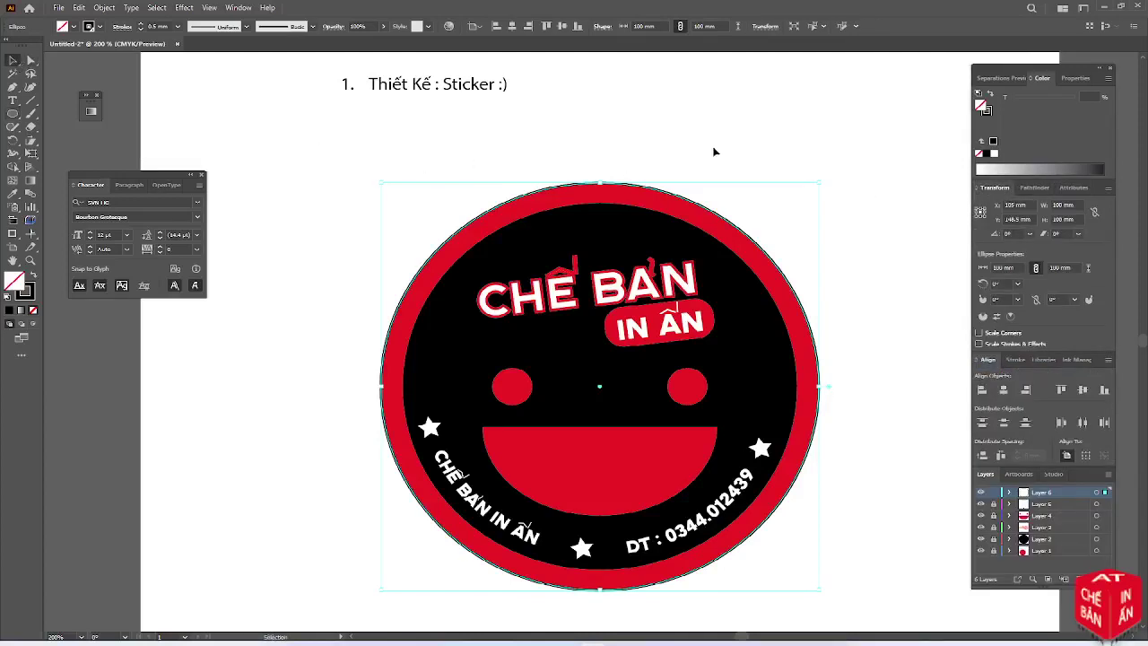
pyautogui.click(929, 464)
pyautogui.click(993, 492)
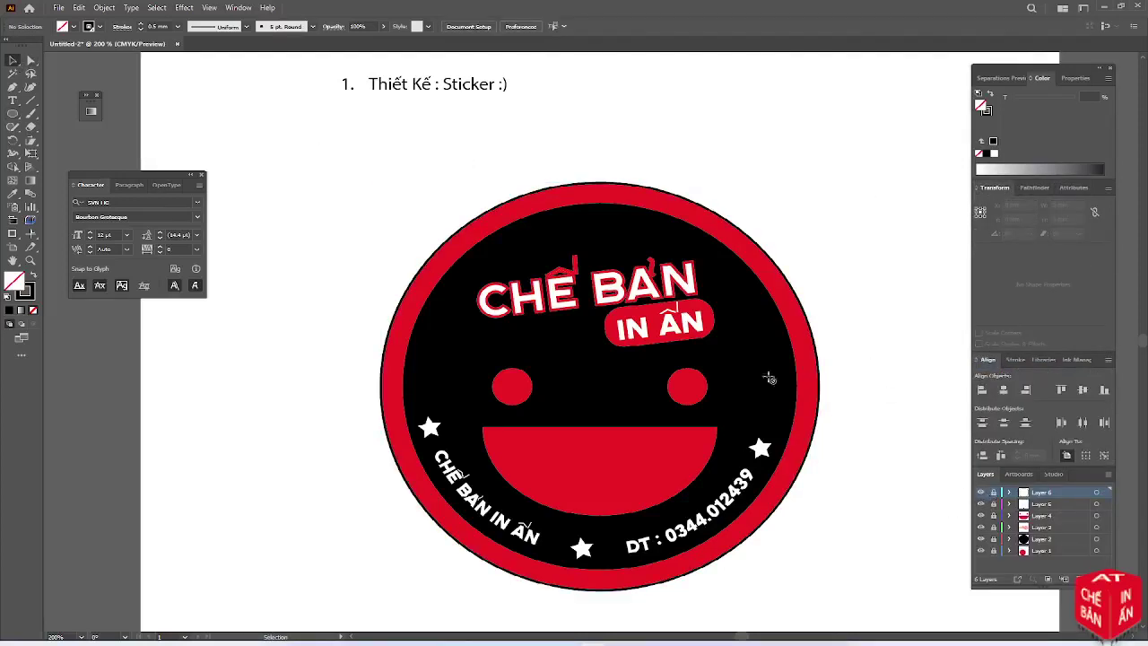
# Zoom out and select the red mouth shape
pyautogui.hotkey('ctrl', '-')
pyautogui.hotkey('ctrl', '-')
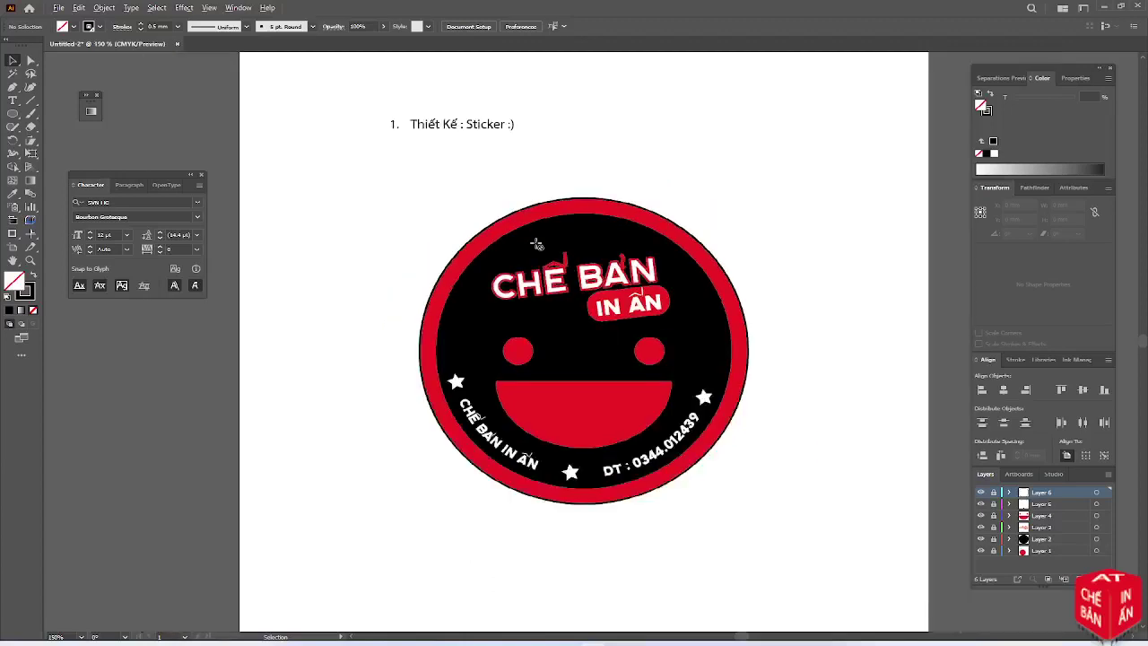
pyautogui.scroll(1, 539, 245)
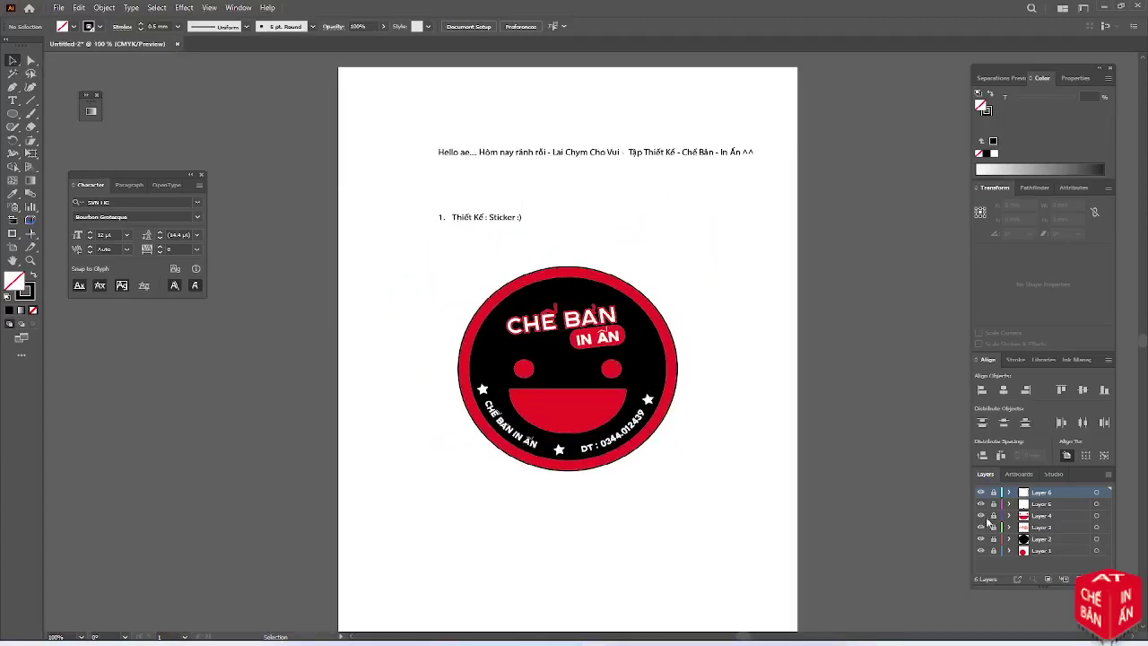
pyautogui.click(568, 399)
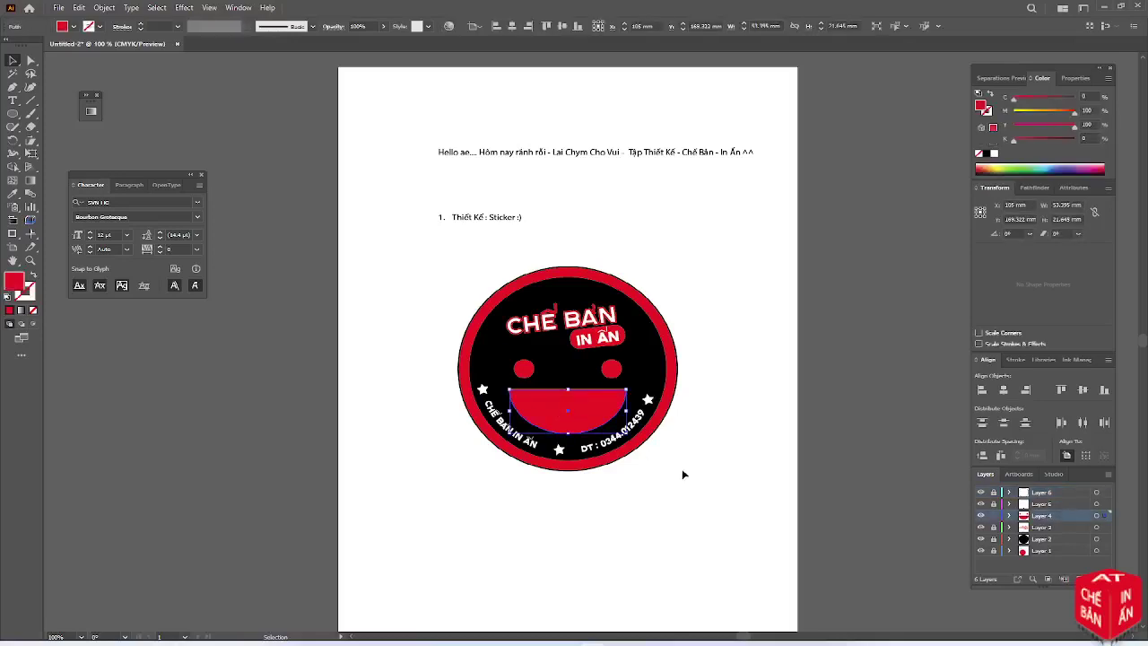
pyautogui.press('a')
pyautogui.press('v')
# Resize the mouth to 50 × 20 mm in Transform and fill it white
pyautogui.click(1070, 205)
pyautogui.write('50')
pyautogui.press('Tab')
pyautogui.write('29')
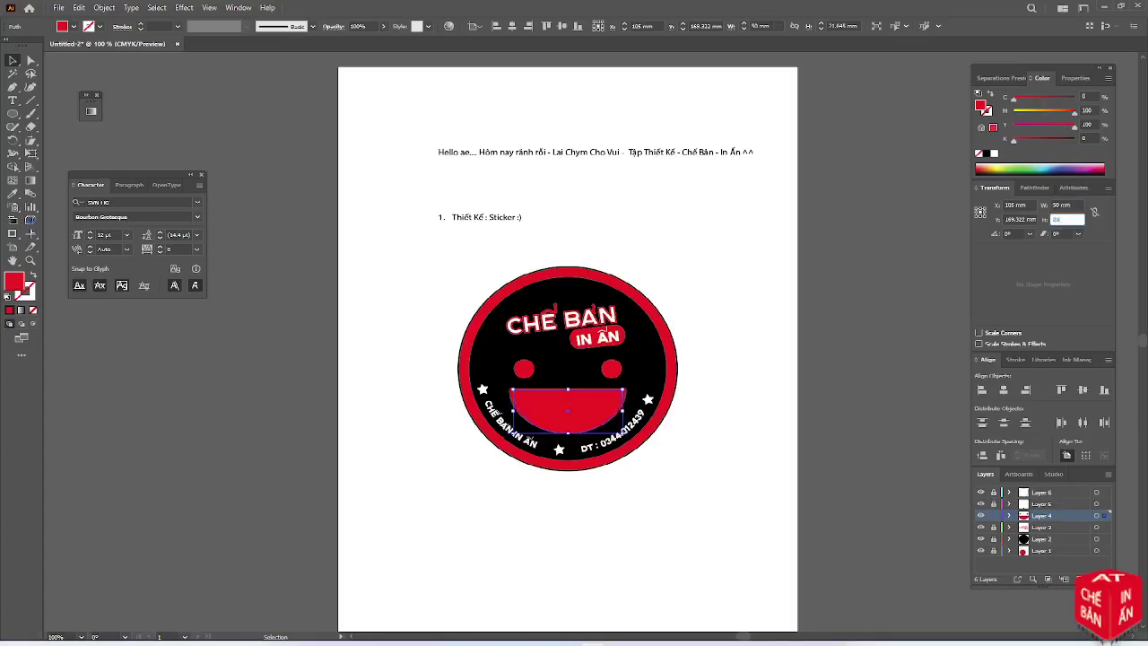
pyautogui.press('Tab')
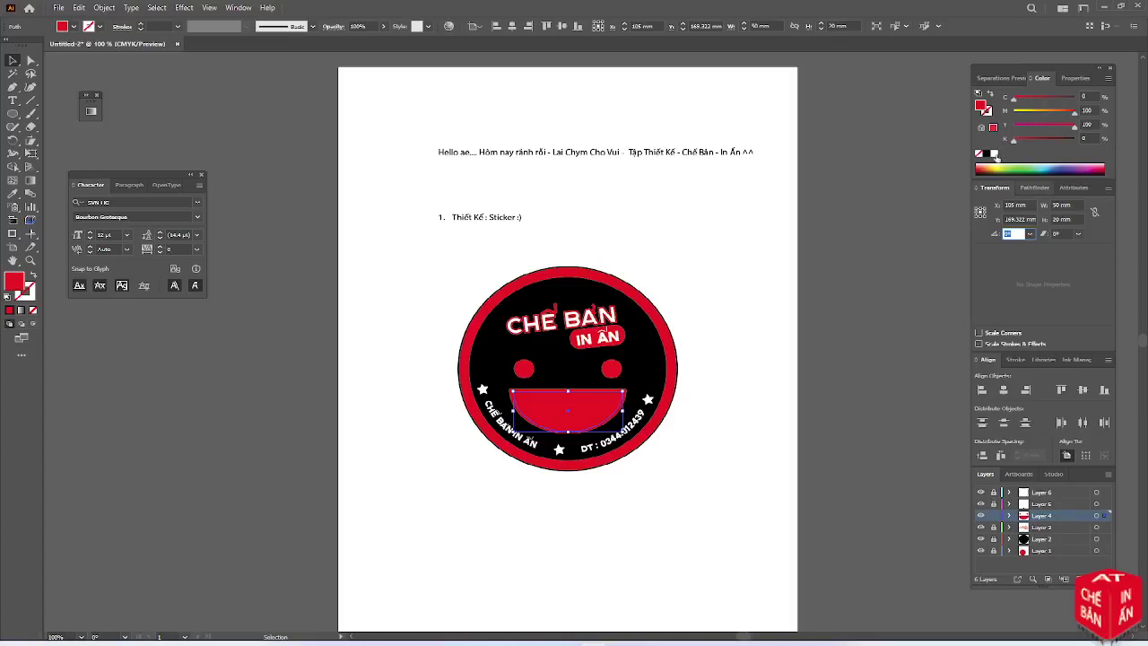
pyautogui.click(993, 153)
pyautogui.click(732, 374)
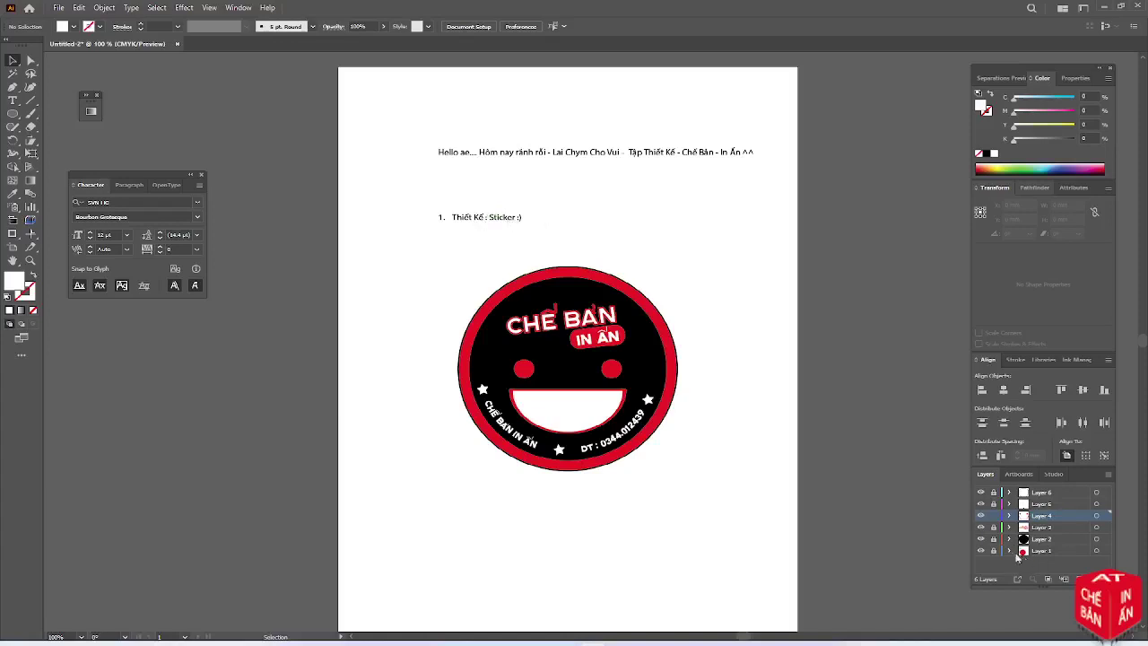
# Unlock the layers, copy the heading below the sticker and retype it '1. XUẤT RA PDF - BÌNH TRANG :)'
pyautogui.moveTo(994, 508); pyautogui.dragTo(995, 537)
pyautogui.click(462, 221)
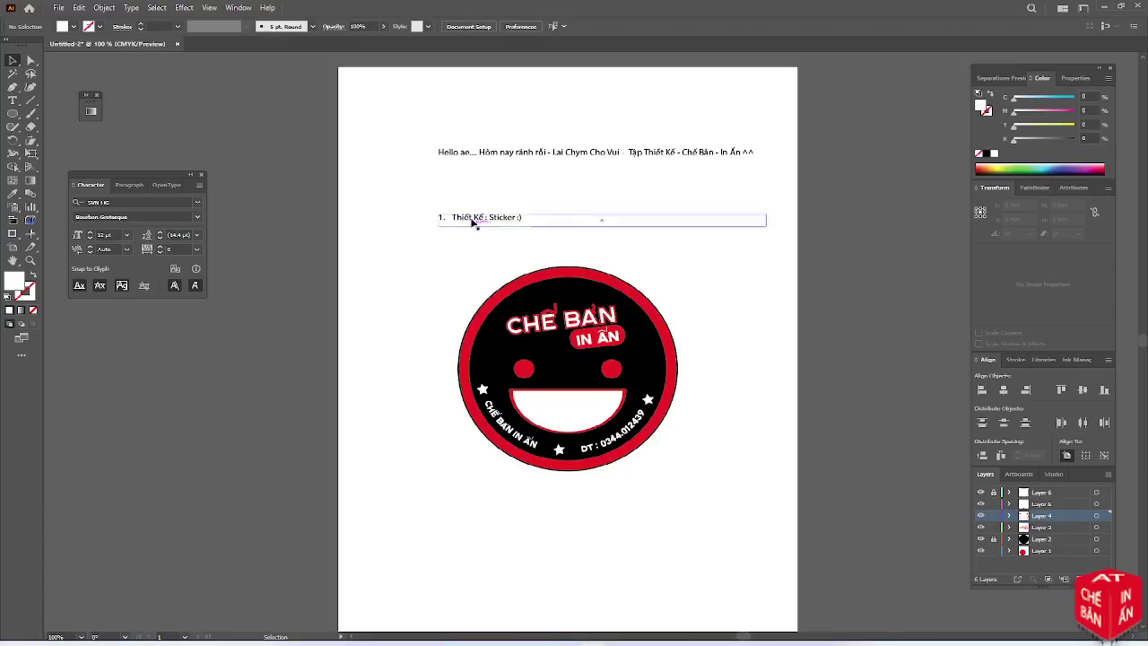
pyautogui.moveTo(472, 248); pyautogui.dragTo(446, 507)
pyautogui.doubleClick(441, 500)
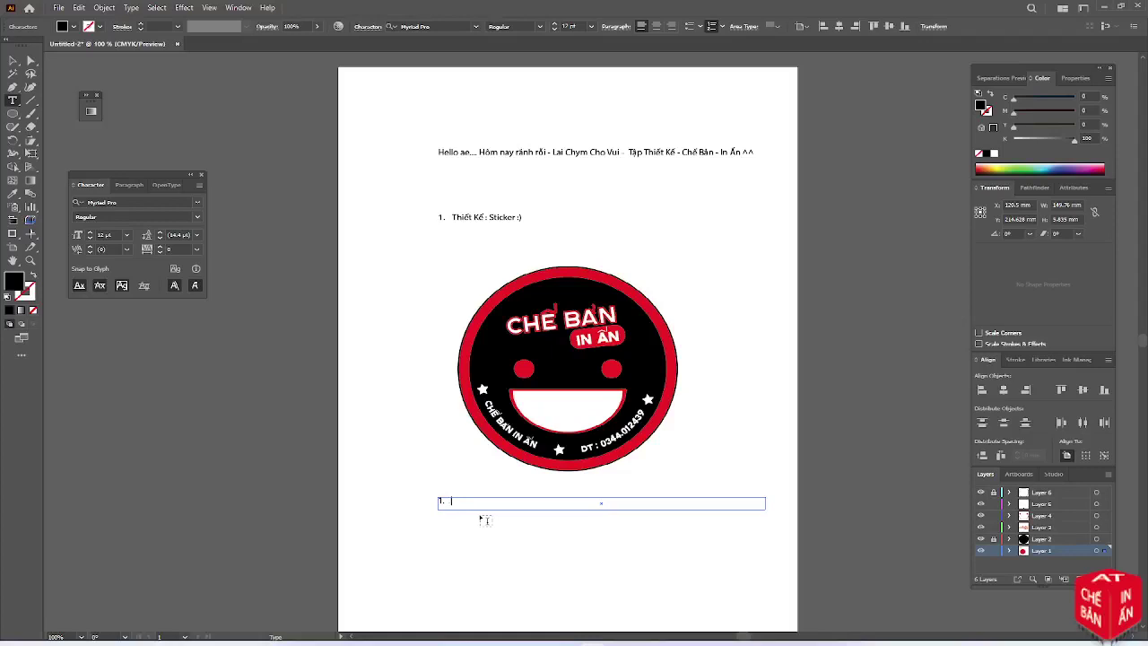
pyautogui.write('XUA')
pyautogui.click(12, 60)
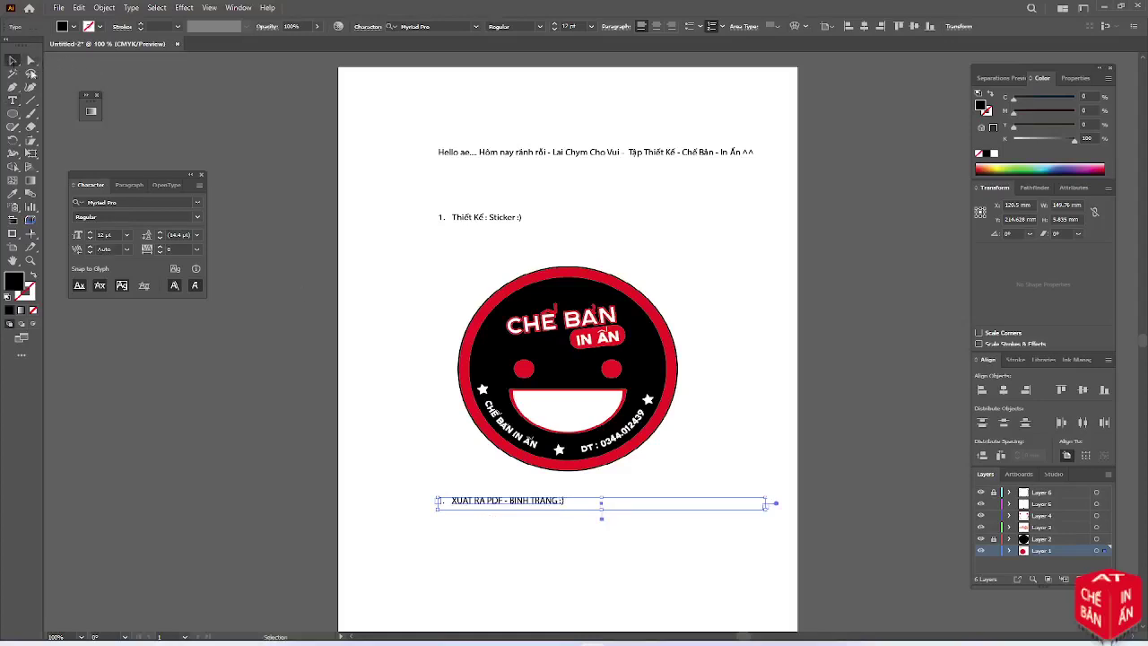
pyautogui.click(303, 273)
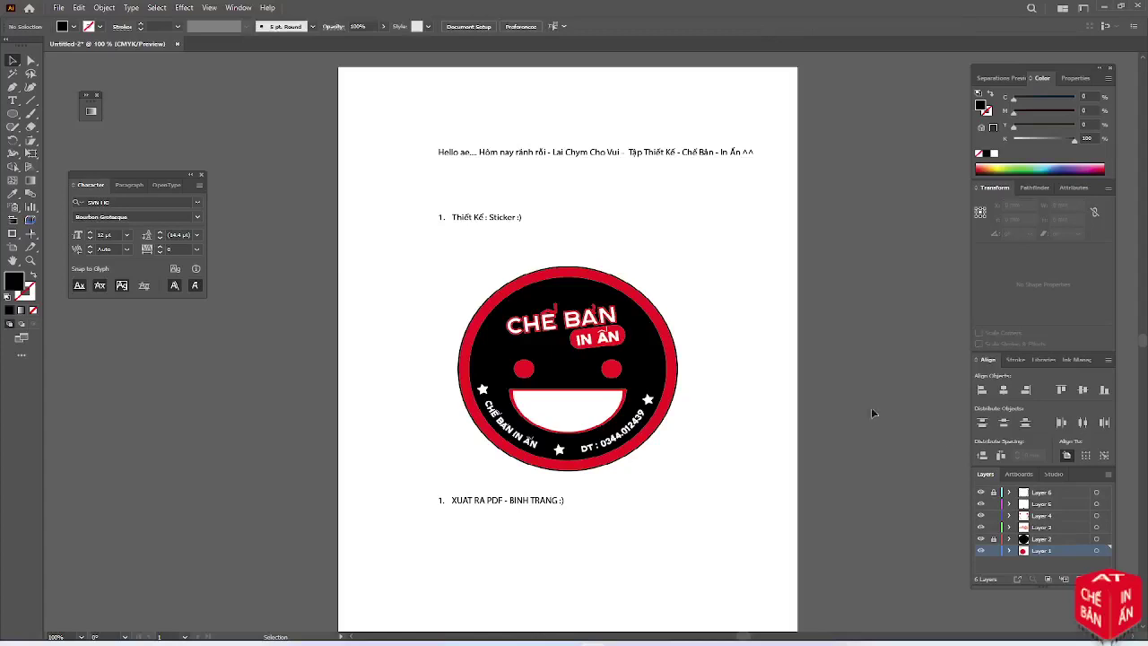
# Add a new blank artboard in the Artboards panel
pyautogui.click(1019, 474)
pyautogui.click(1080, 580)
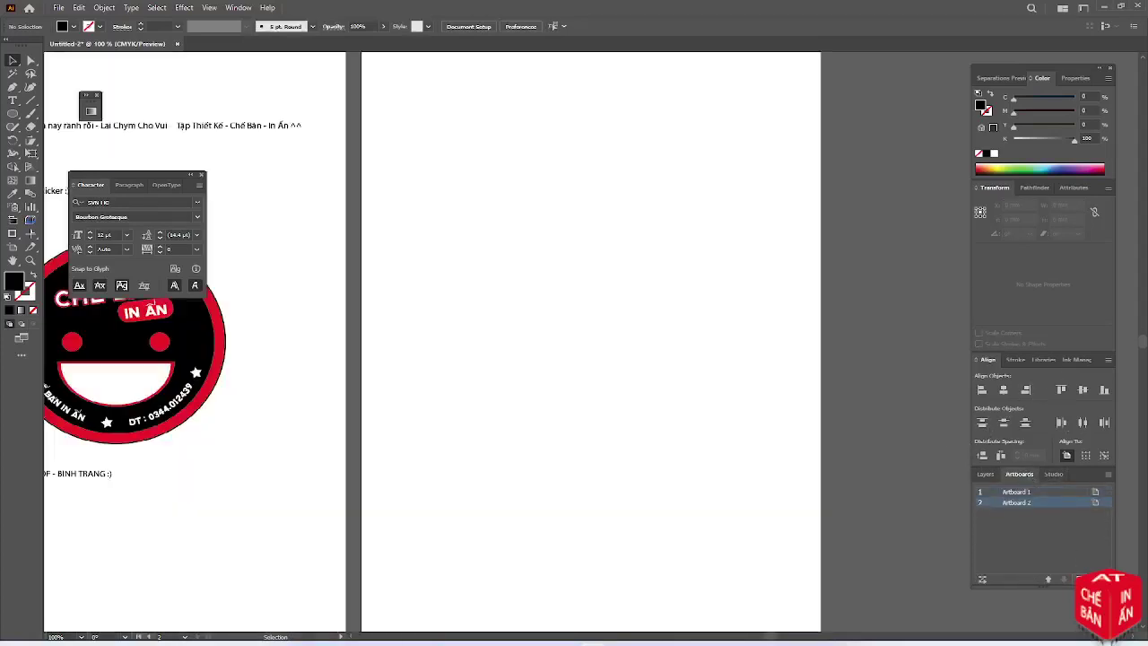
pyautogui.scroll(-1, 856, 466)
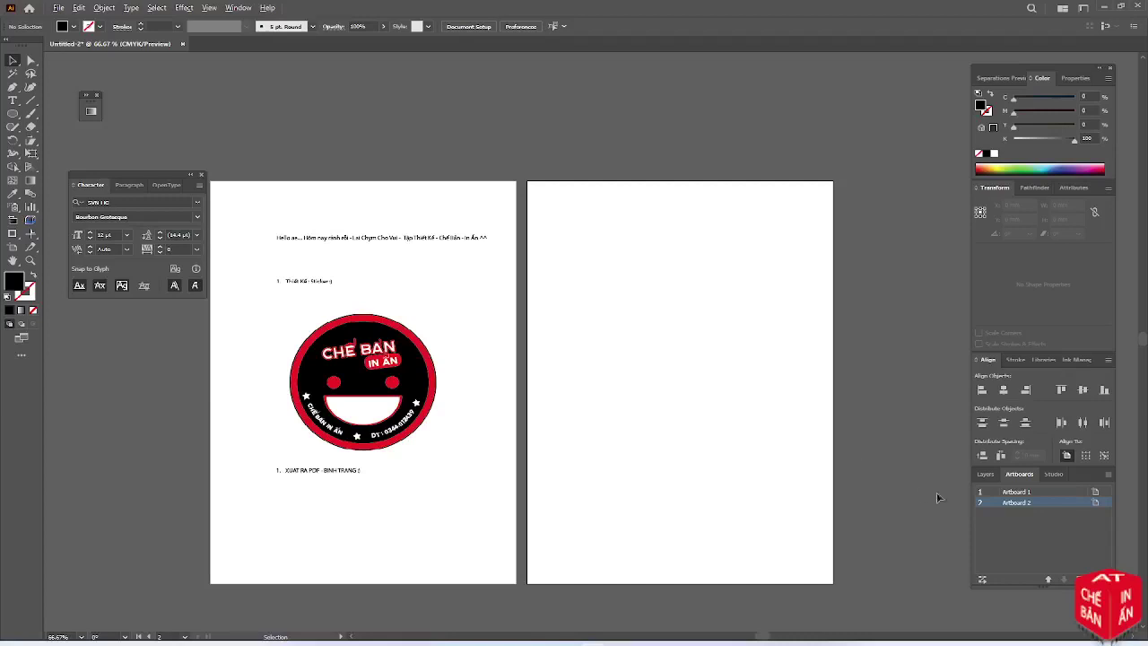
pyautogui.click(986, 474)
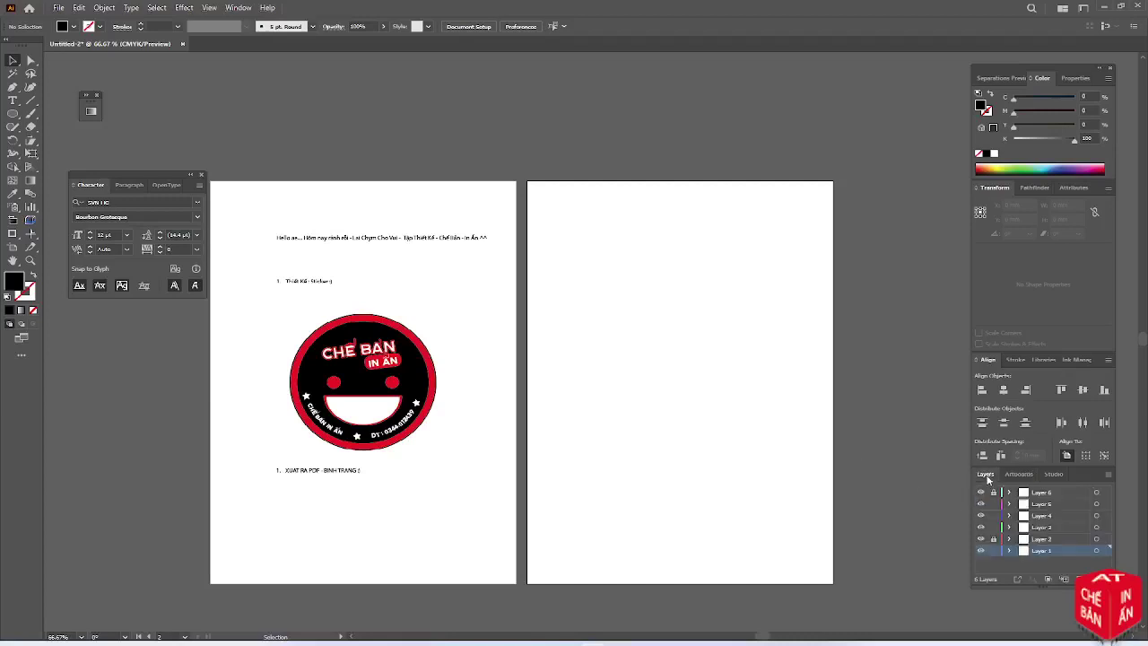
# Fit the artboard to the sticker's outer circle and collapse the Character panel
pyautogui.click(431, 415)
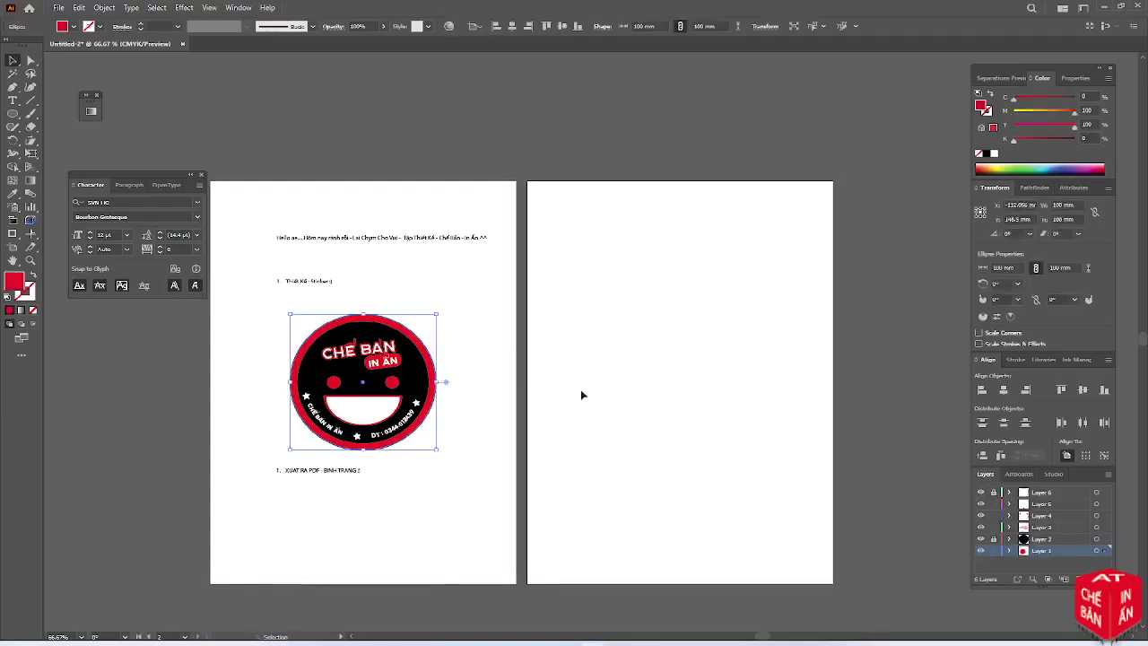
pyautogui.click(104, 7)
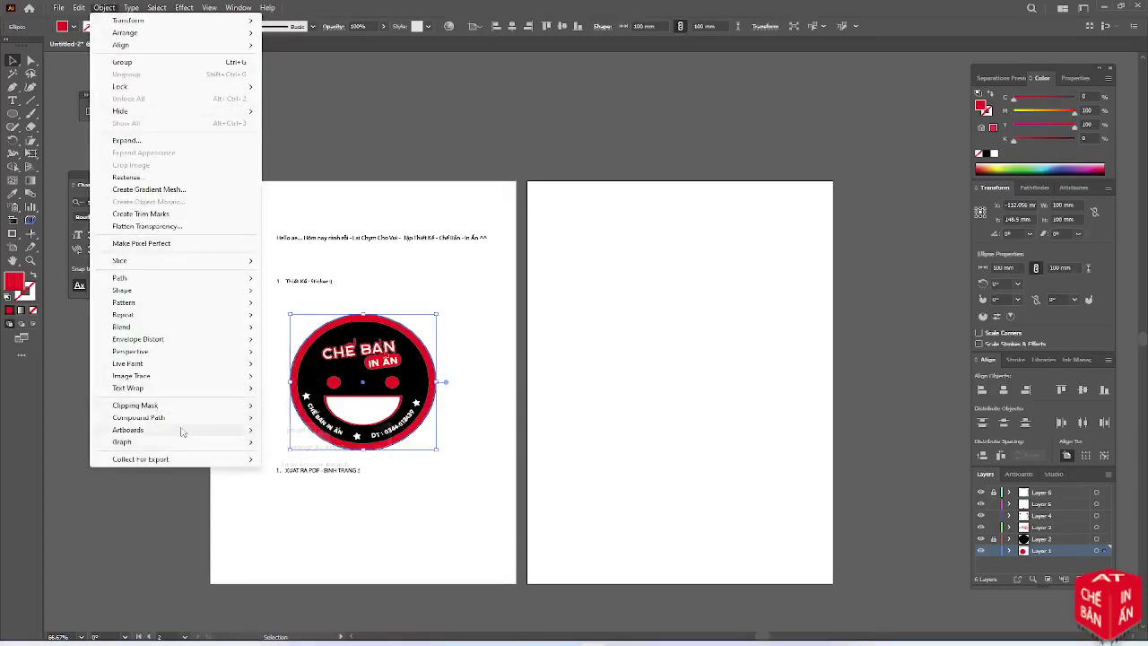
pyautogui.moveTo(144, 430)
pyautogui.keyDown('shift'); pyautogui.click(311, 480); pyautogui.keyUp('shift')
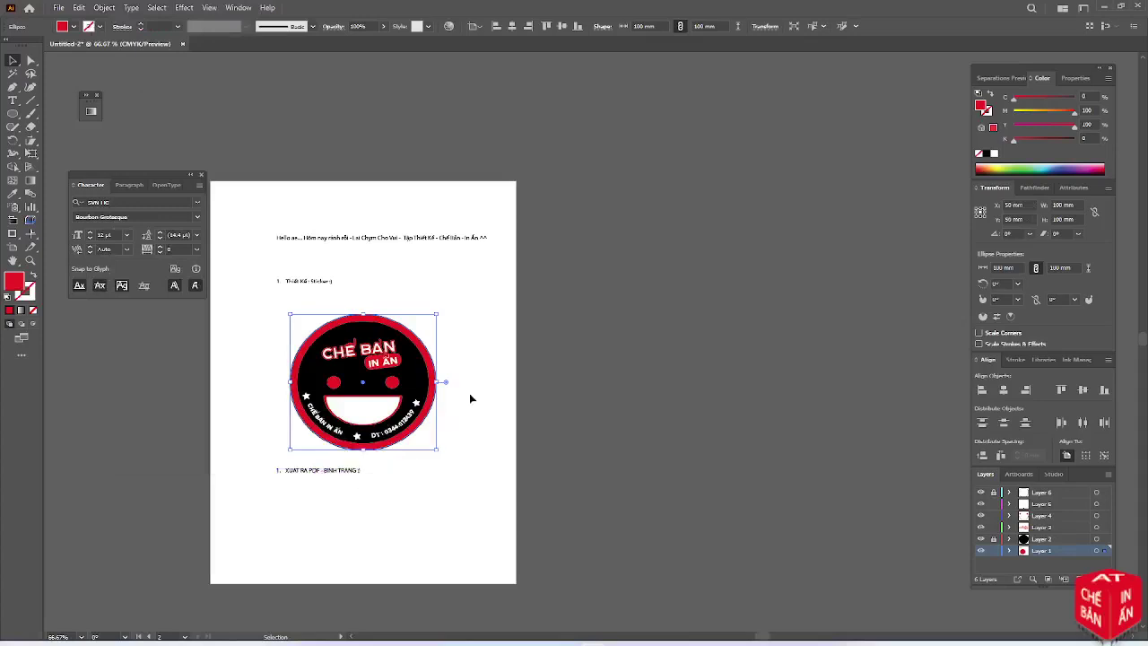
pyautogui.click(469, 392)
pyautogui.scroll(1, 261, 387)
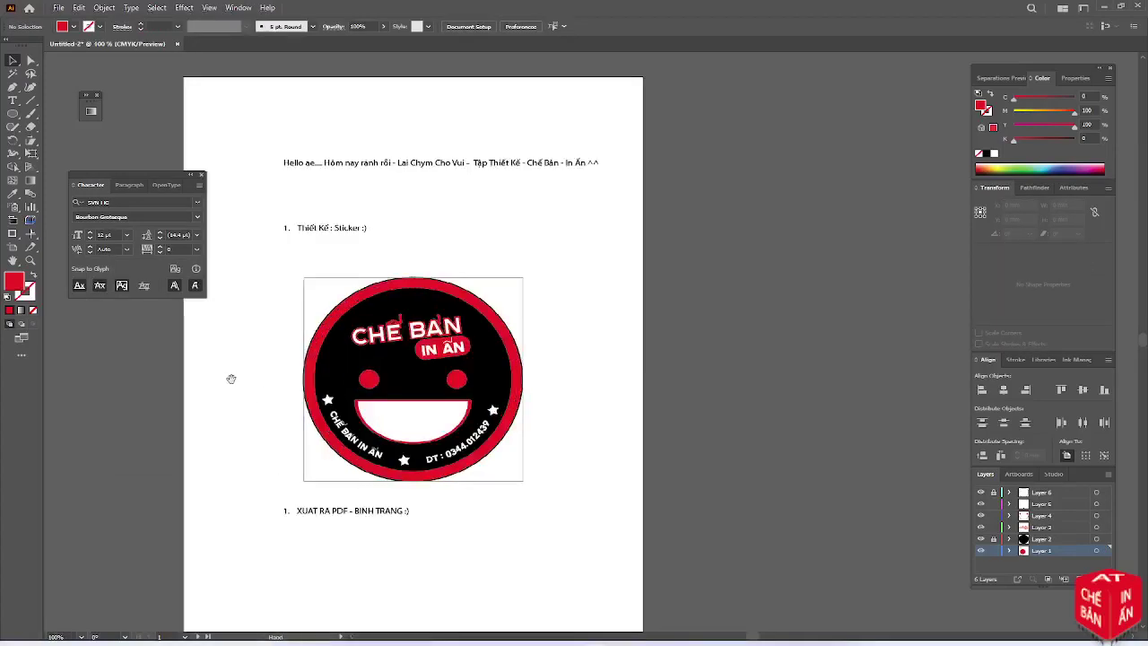
pyautogui.moveTo(230, 379); pyautogui.dragTo(284, 377)
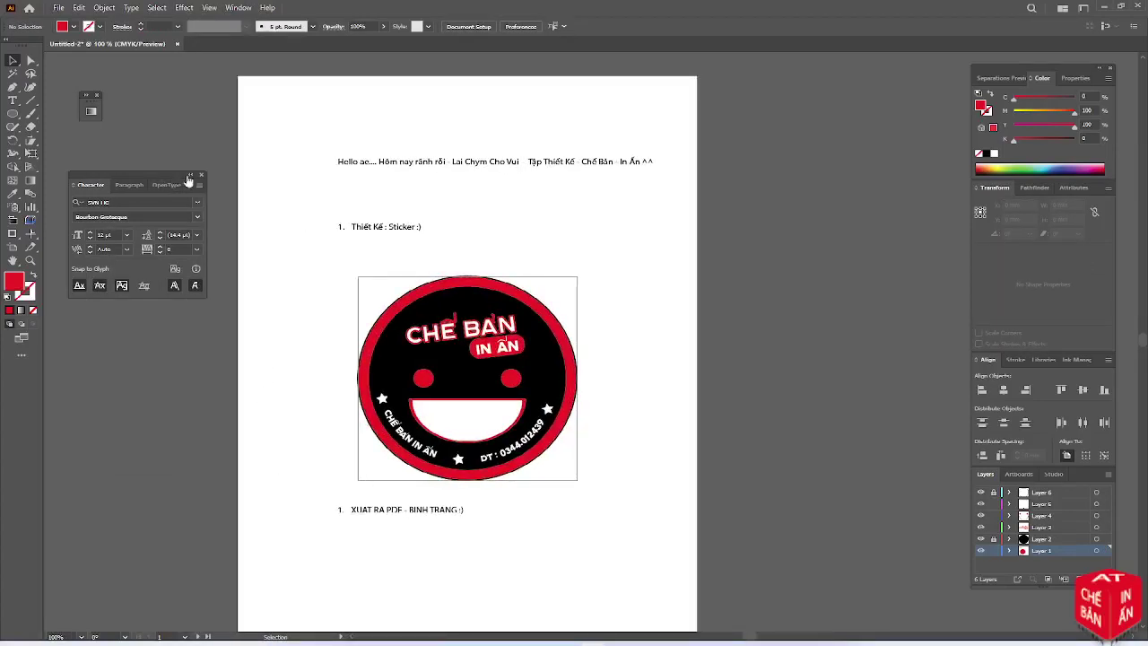
pyautogui.click(189, 174)
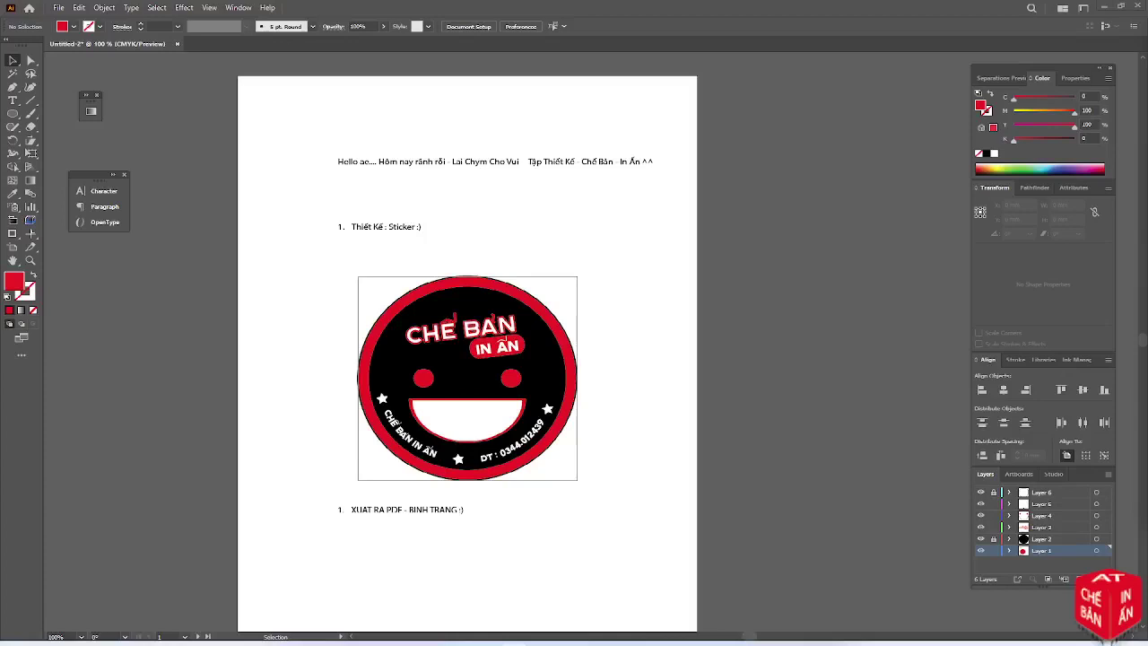
# Save the sticker artwork as 'sticker che ban in an.ai' in Illustrator 2020 format
pyautogui.click(58, 8)
pyautogui.click(118, 124)
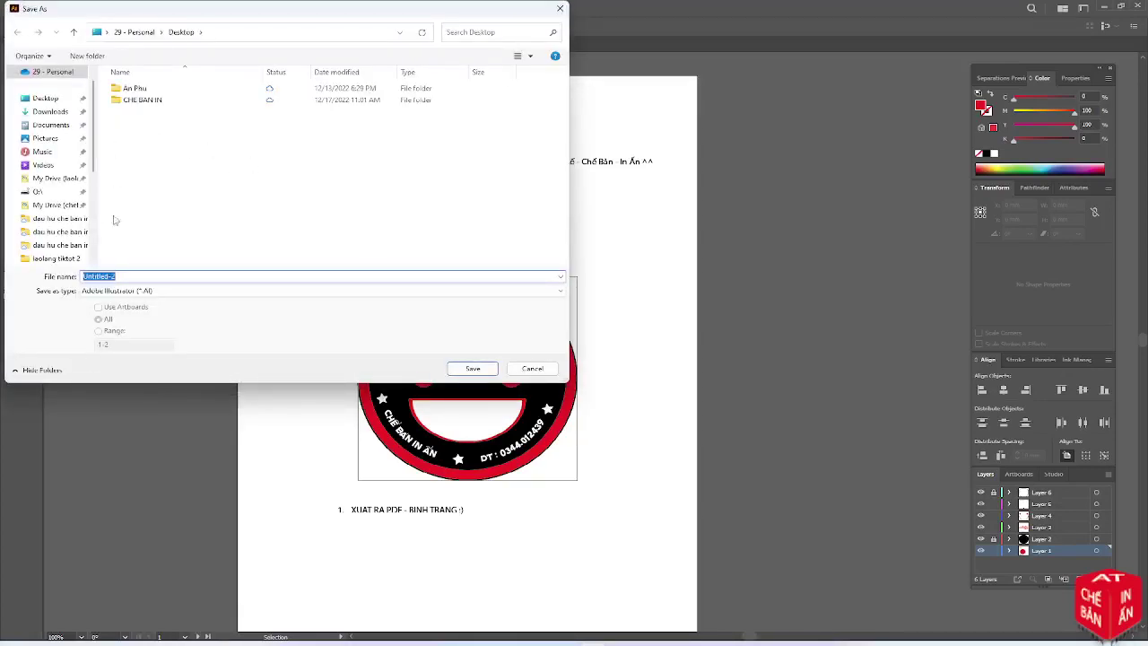
pyautogui.write('sticker che ban in')
pyautogui.press('Return')
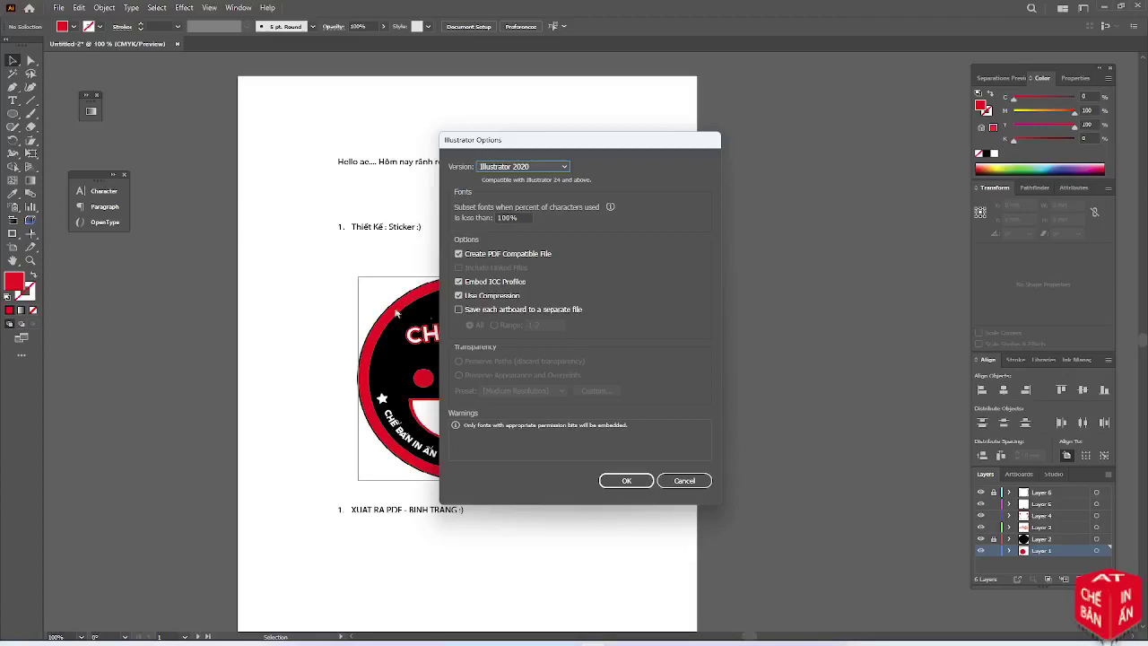
pyautogui.click(621, 481)
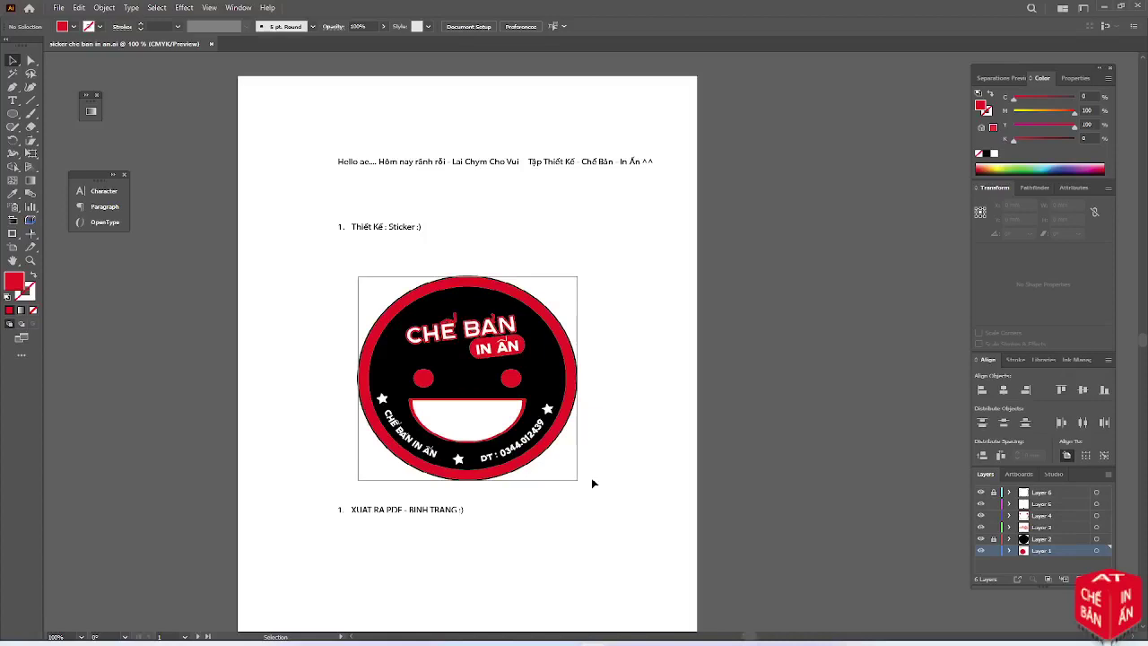
# Save a copy as Adobe PDF limited to artboard range 2 with the Press Quality preset
pyautogui.click(54, 8)
pyautogui.click(114, 124)
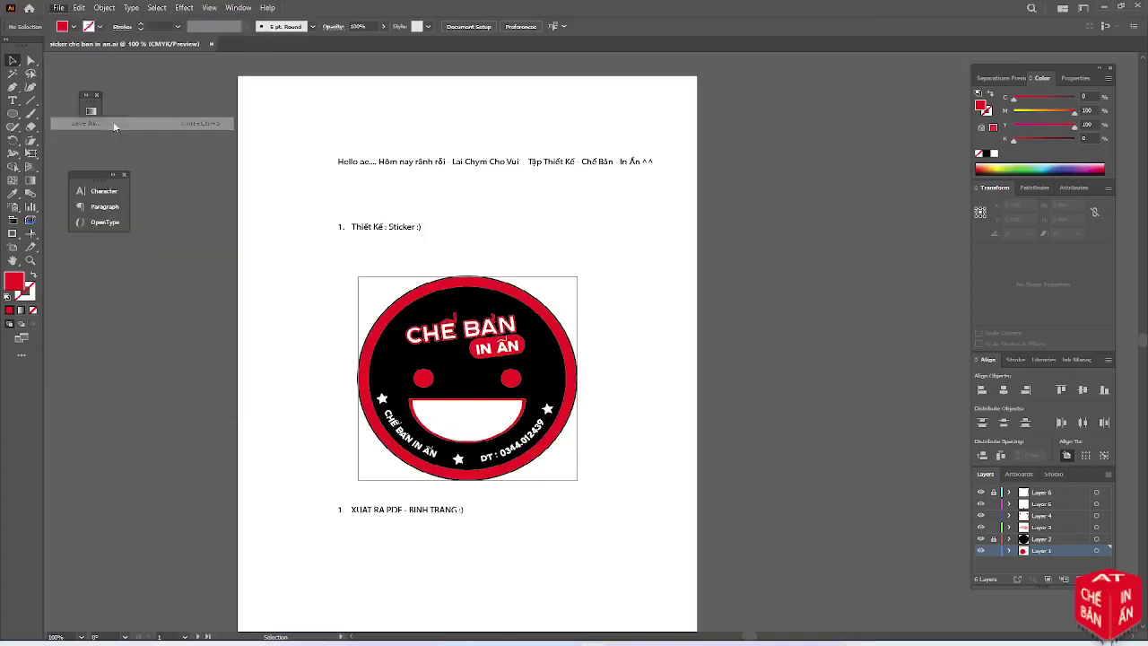
pyautogui.click(166, 291)
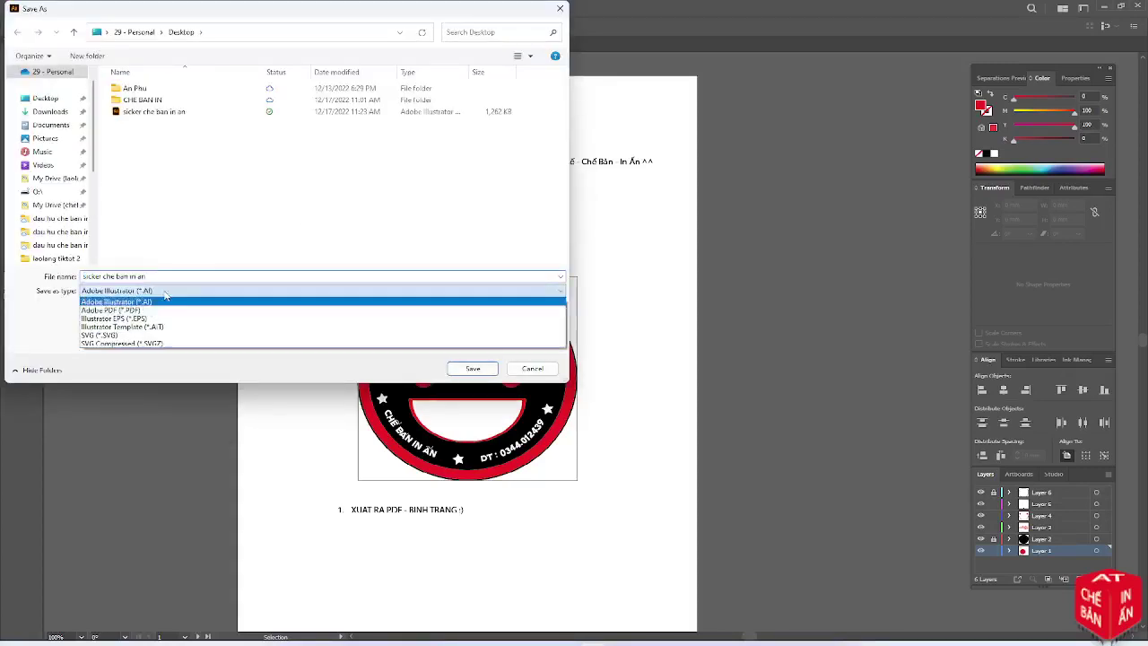
pyautogui.click(135, 309)
pyautogui.click(114, 331)
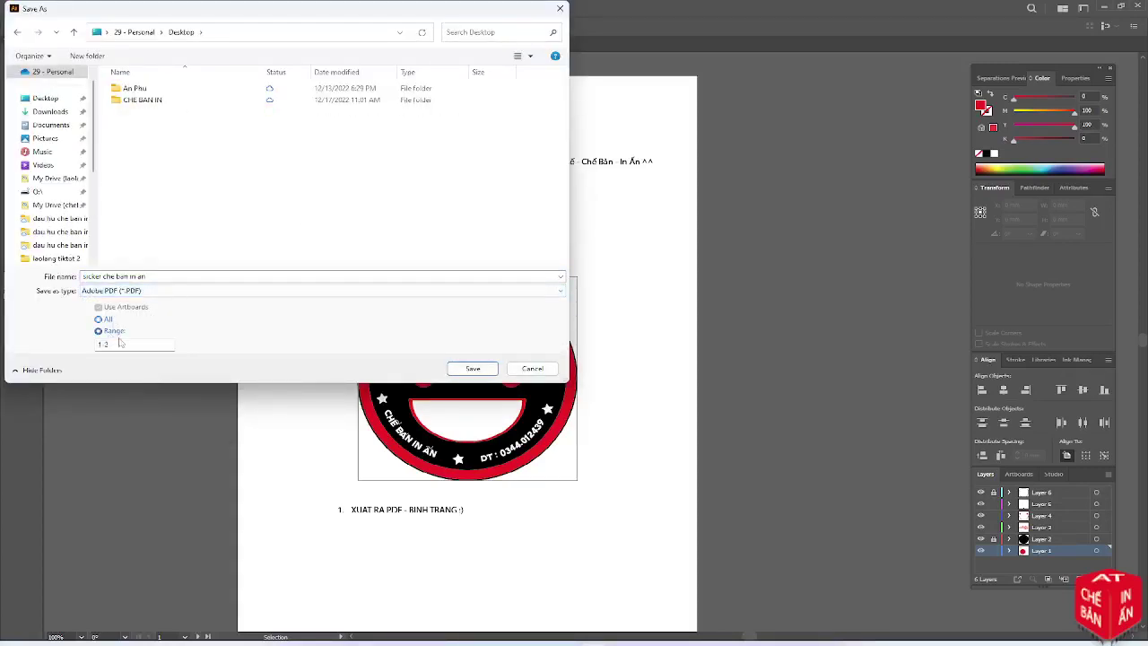
pyautogui.doubleClick(120, 344)
pyautogui.write('2')
pyautogui.click(451, 370)
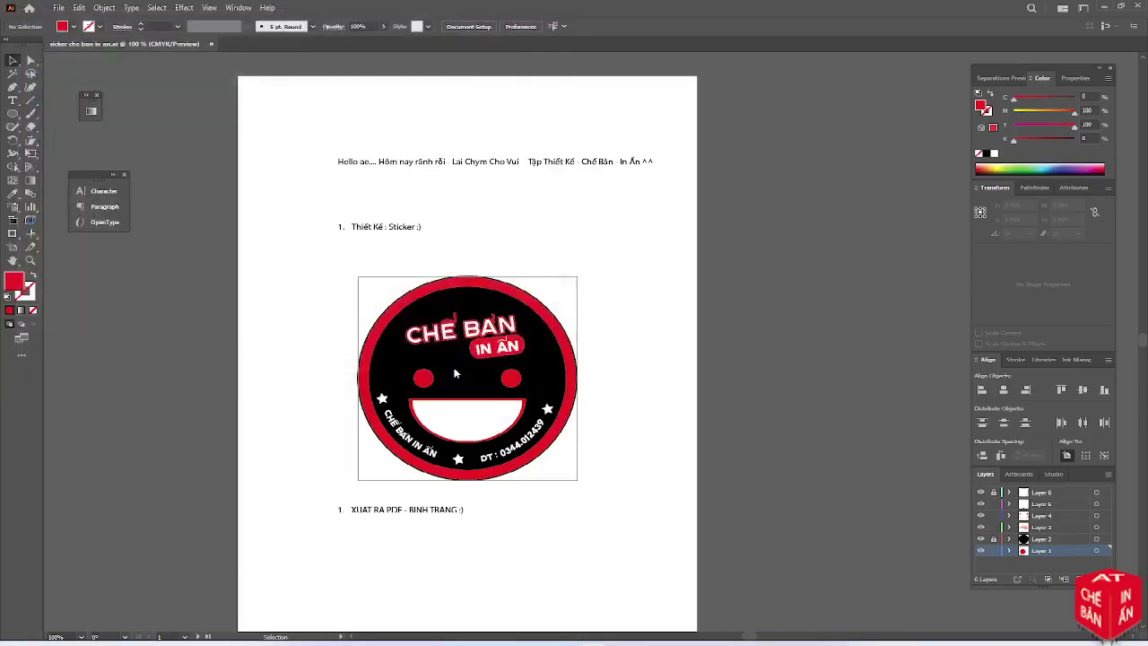
pyautogui.click(541, 187)
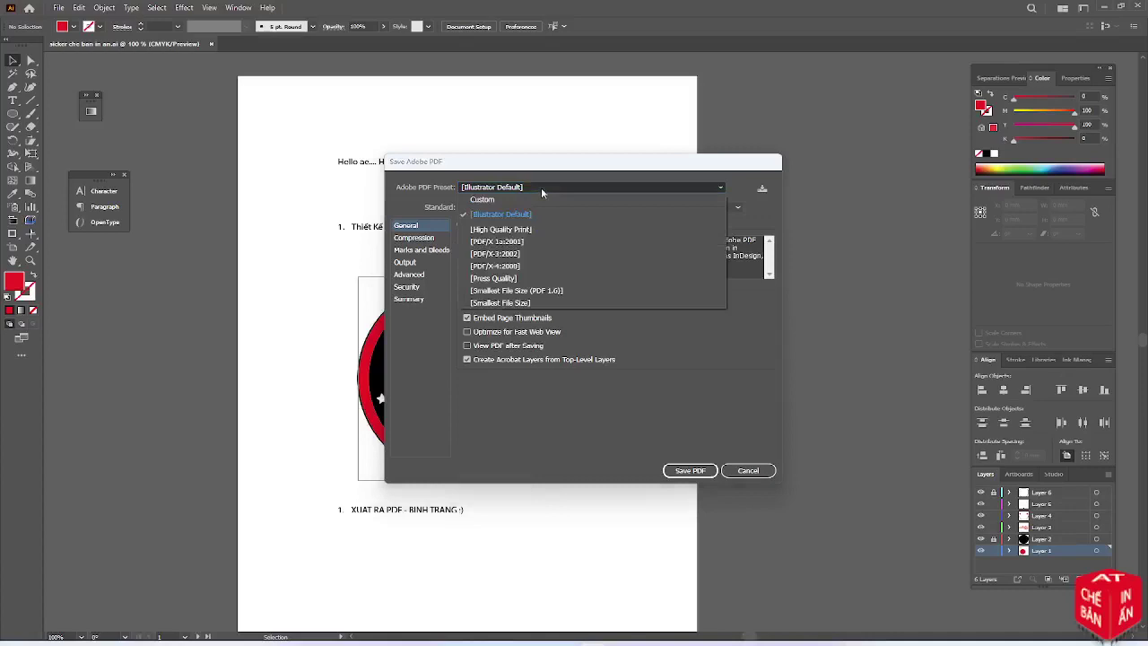
pyautogui.click(518, 278)
pyautogui.click(679, 469)
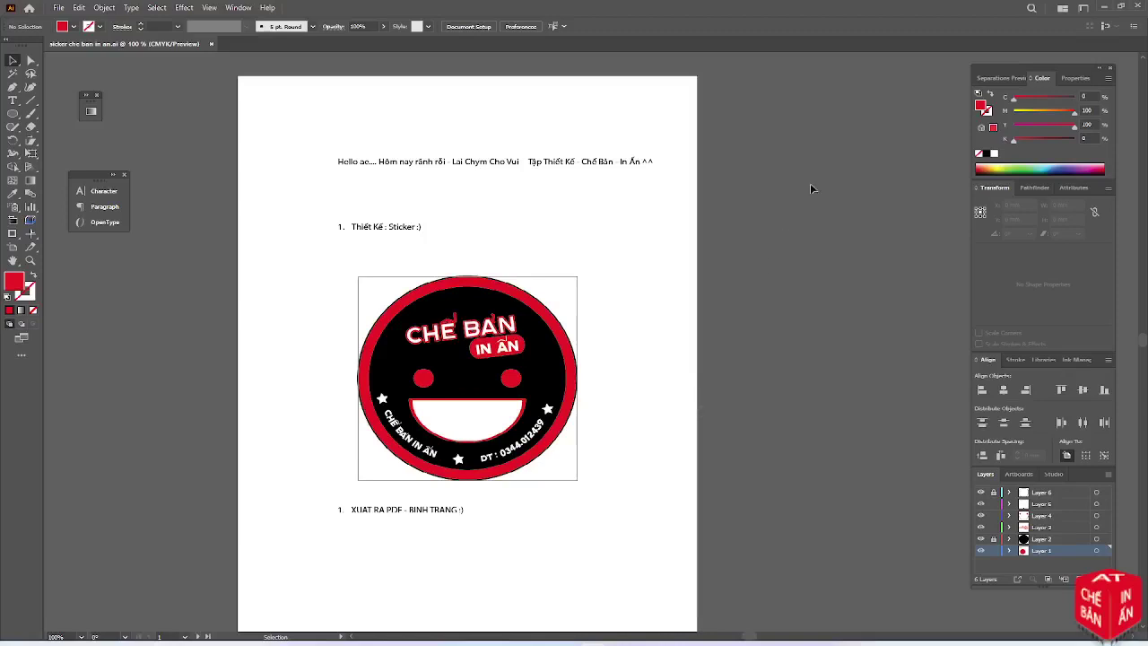
# Minimise Illustrator and refresh the desktop icons
pyautogui.click(1102, 7)
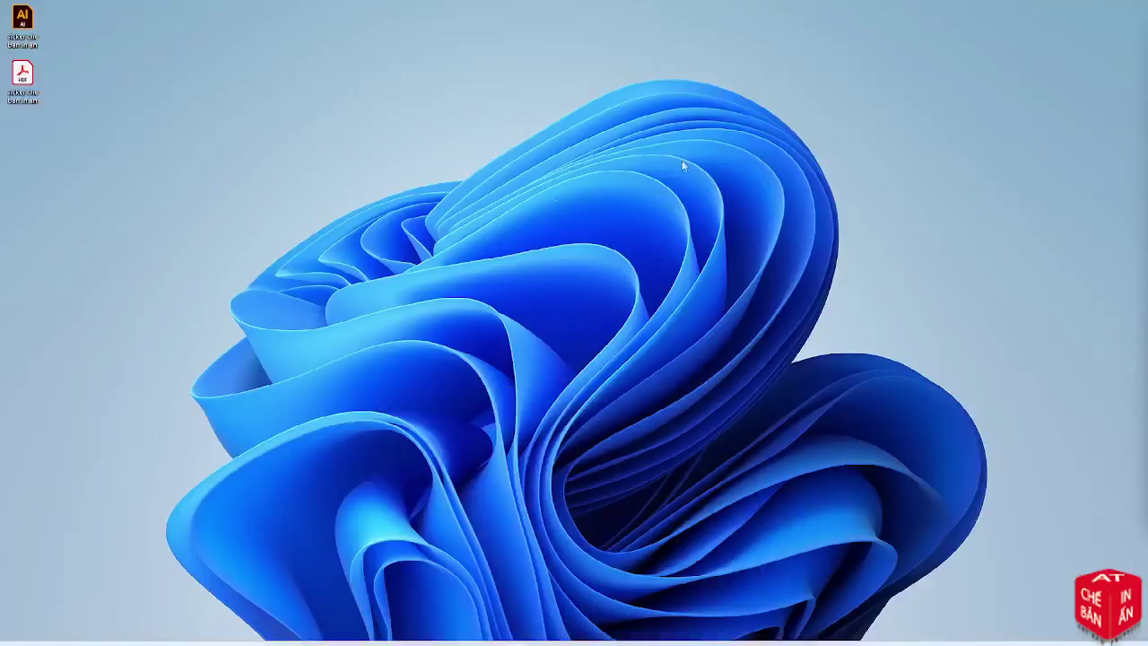
pyautogui.rightClick(287, 193)
pyautogui.click(324, 238)
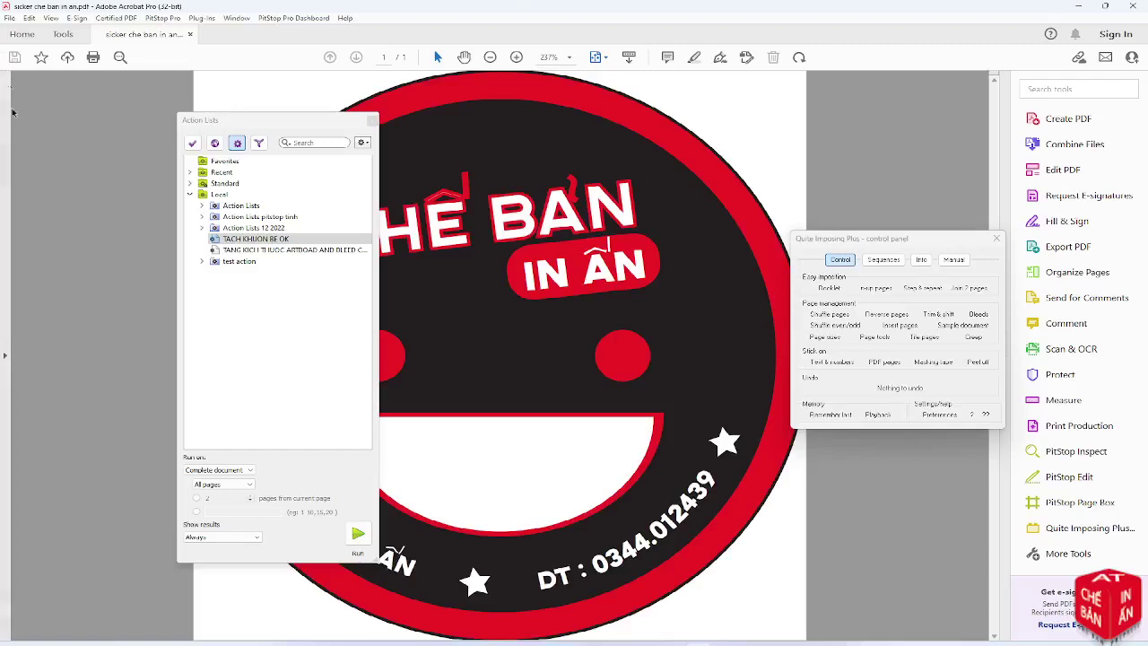
# Show the page thumbnails and zoom the sticker page to 125%
pyautogui.click(5, 351)
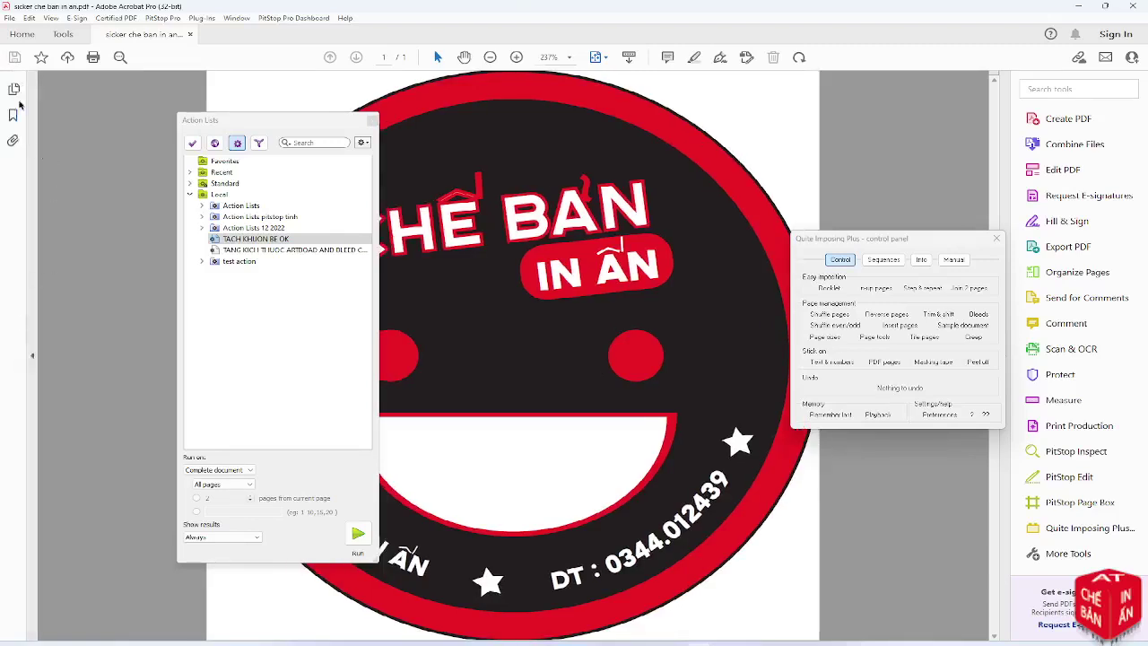
pyautogui.click(15, 88)
pyautogui.click(491, 56)
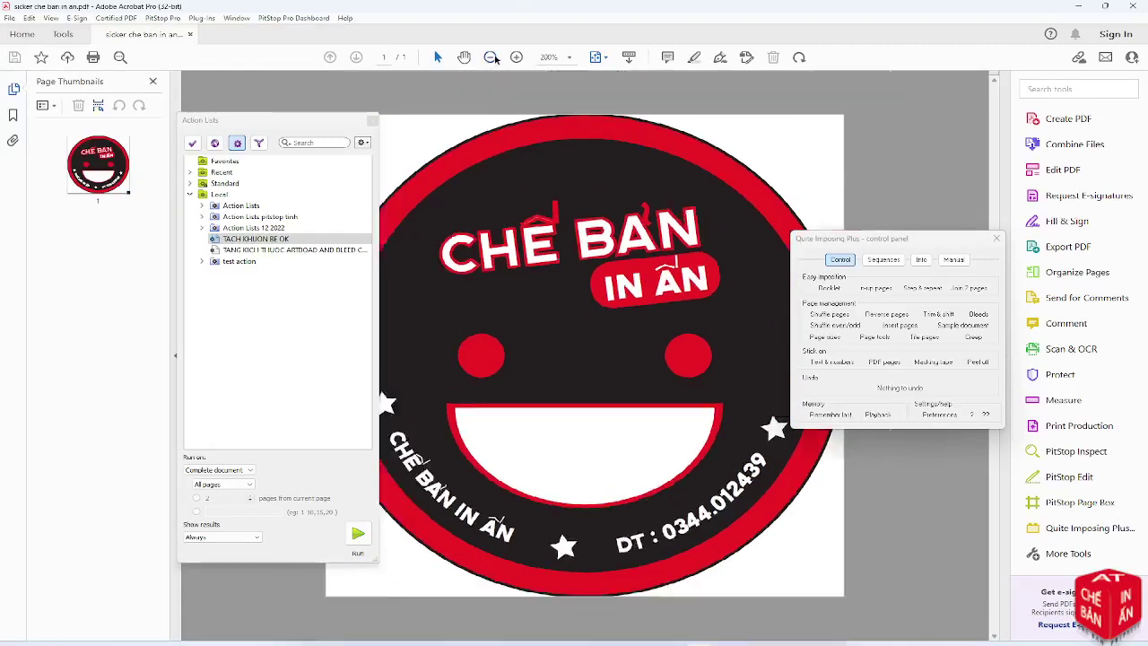
pyautogui.click(491, 57)
pyautogui.click(491, 57)
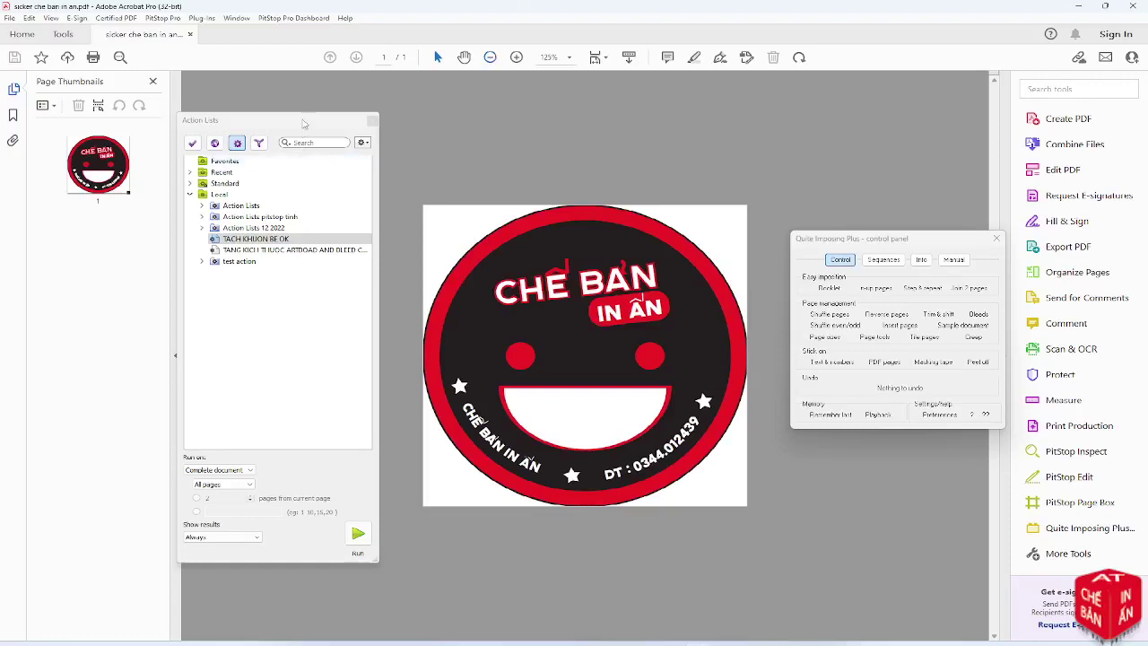
pyautogui.moveTo(306, 125); pyautogui.dragTo(347, 140)
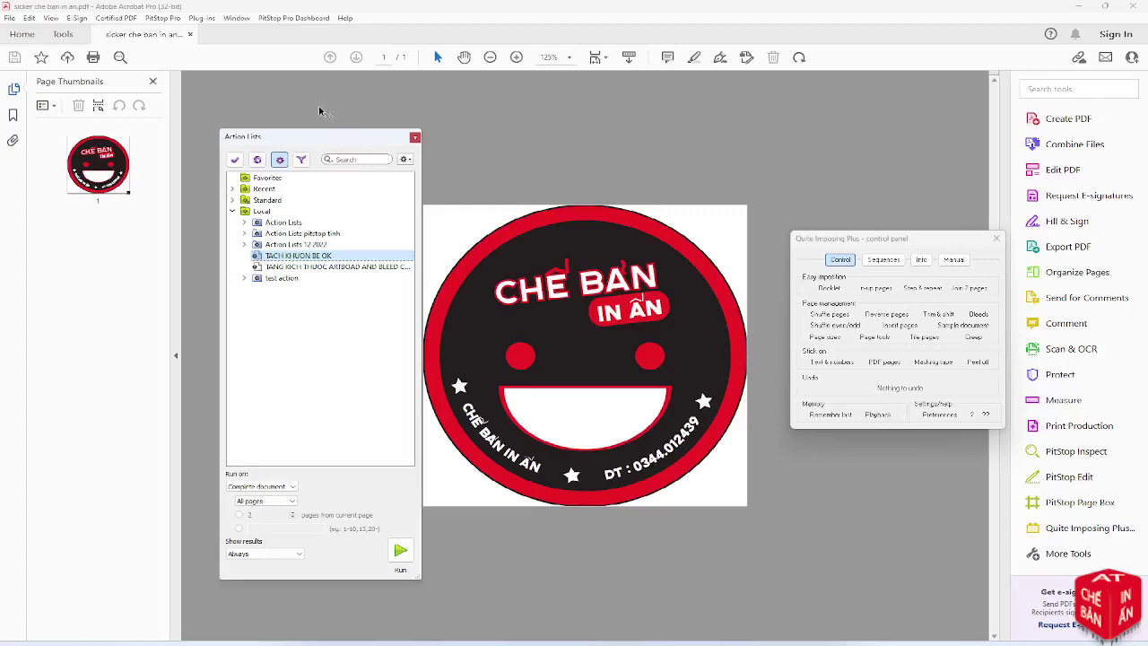
pyautogui.moveTo(345, 138); pyautogui.dragTo(323, 133)
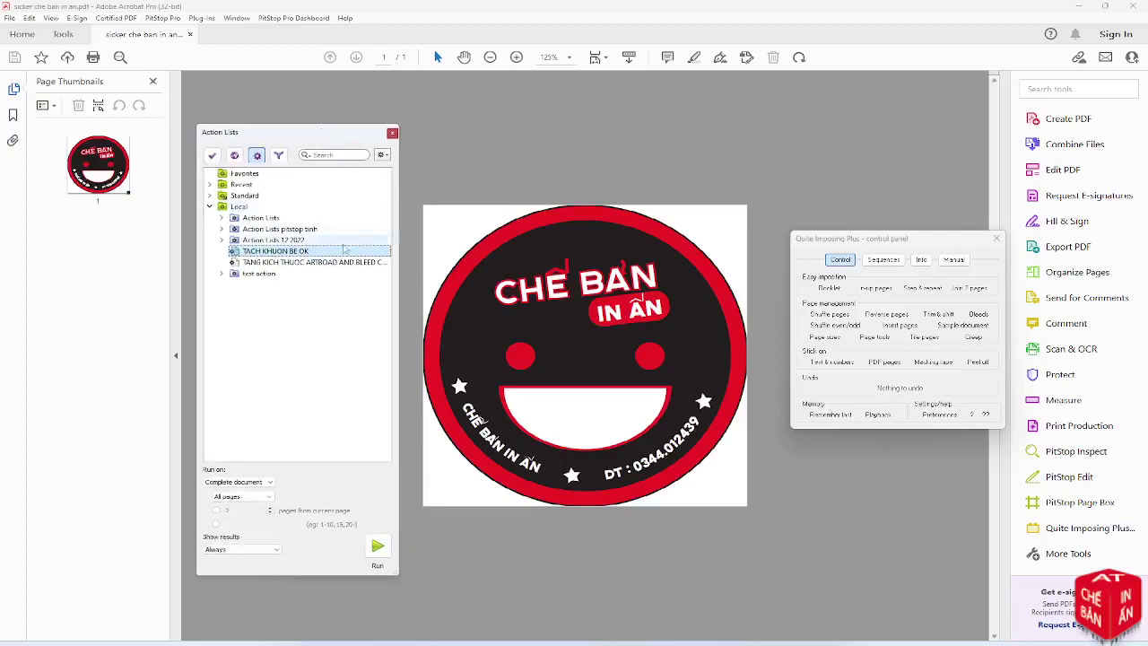
# Run the PitStop artboard-and-bleed action, enlarging the page 3 mm per side
pyautogui.click(334, 262)
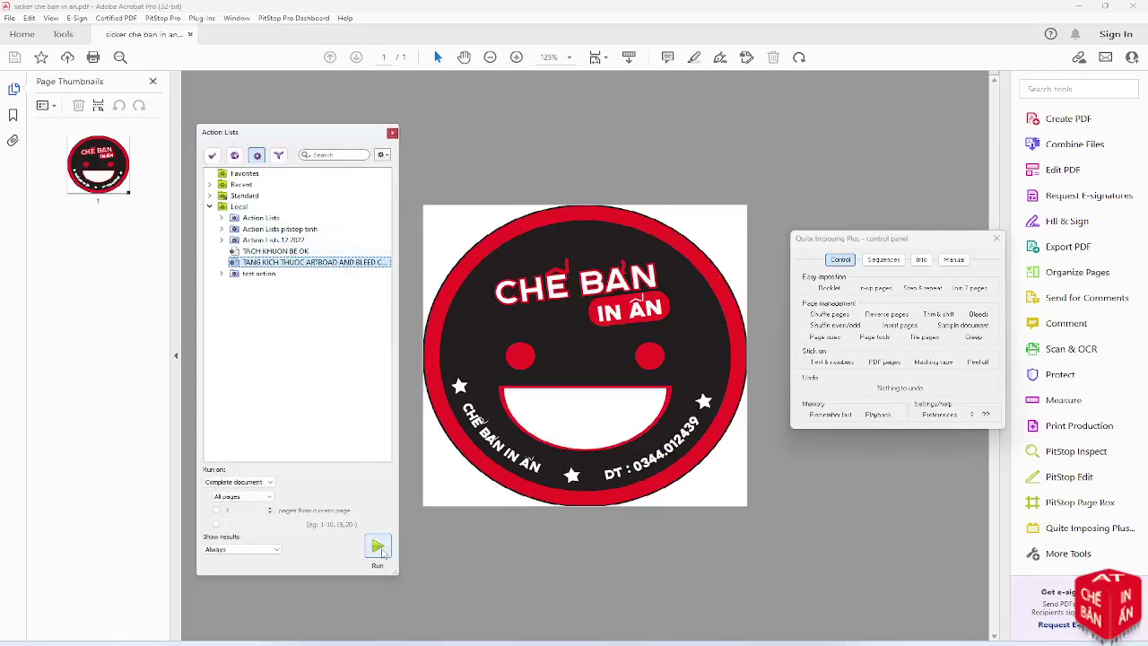
pyautogui.click(378, 547)
pyautogui.click(595, 356)
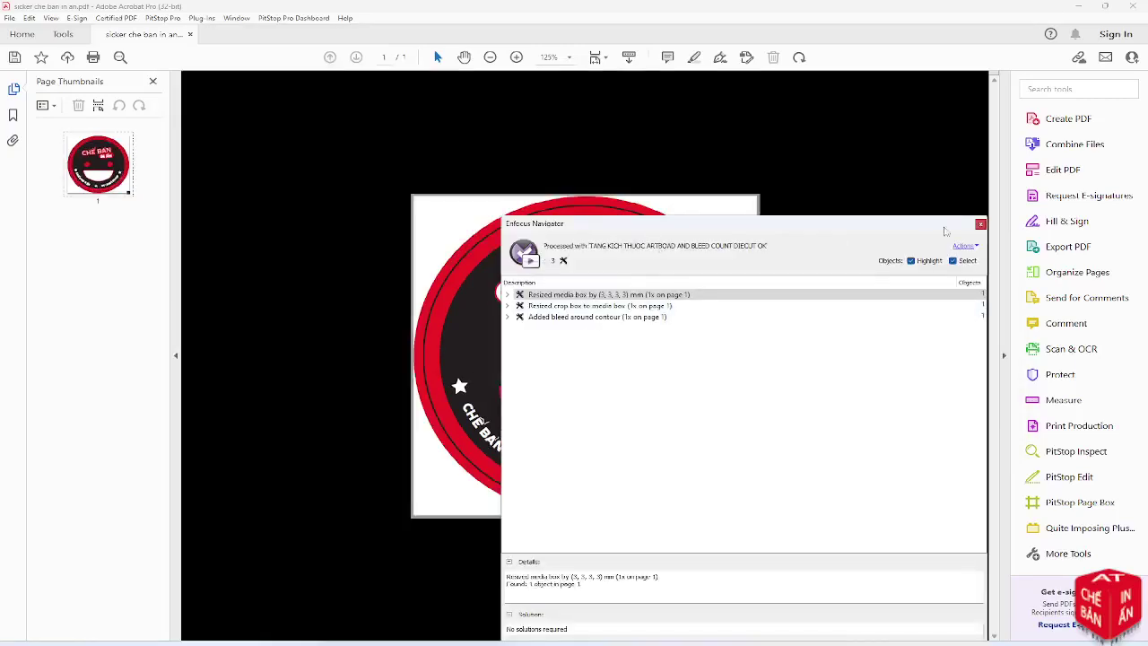
pyautogui.click(979, 225)
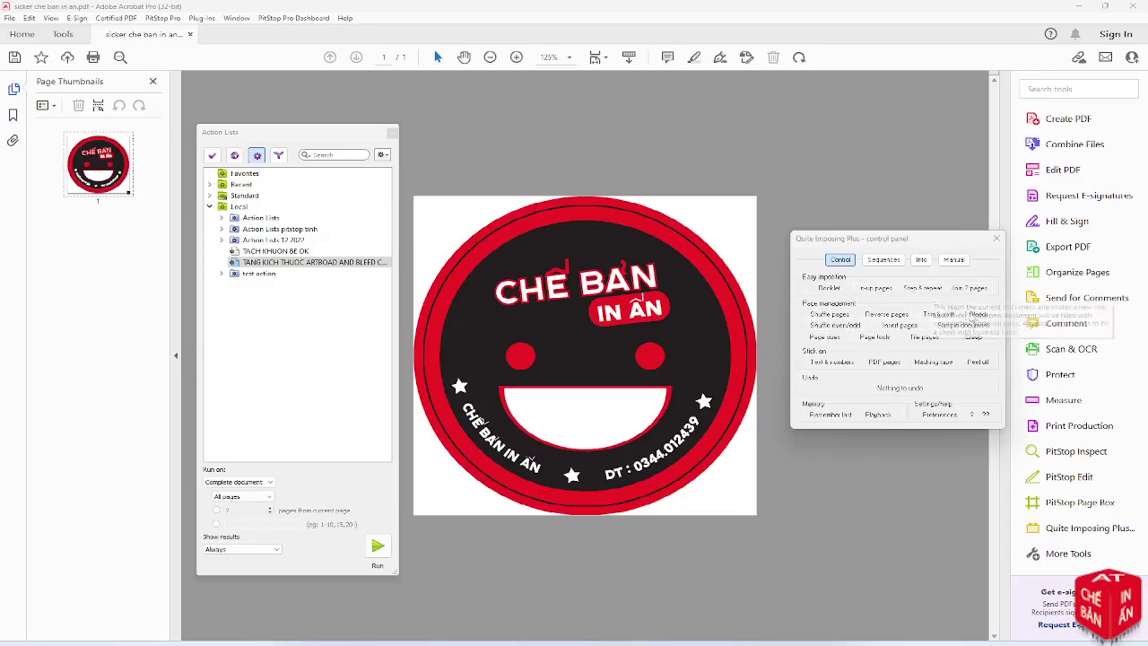
# Apply a 3 mm bleed on every edge of the whole document in Quite Imposing
pyautogui.click(978, 316)
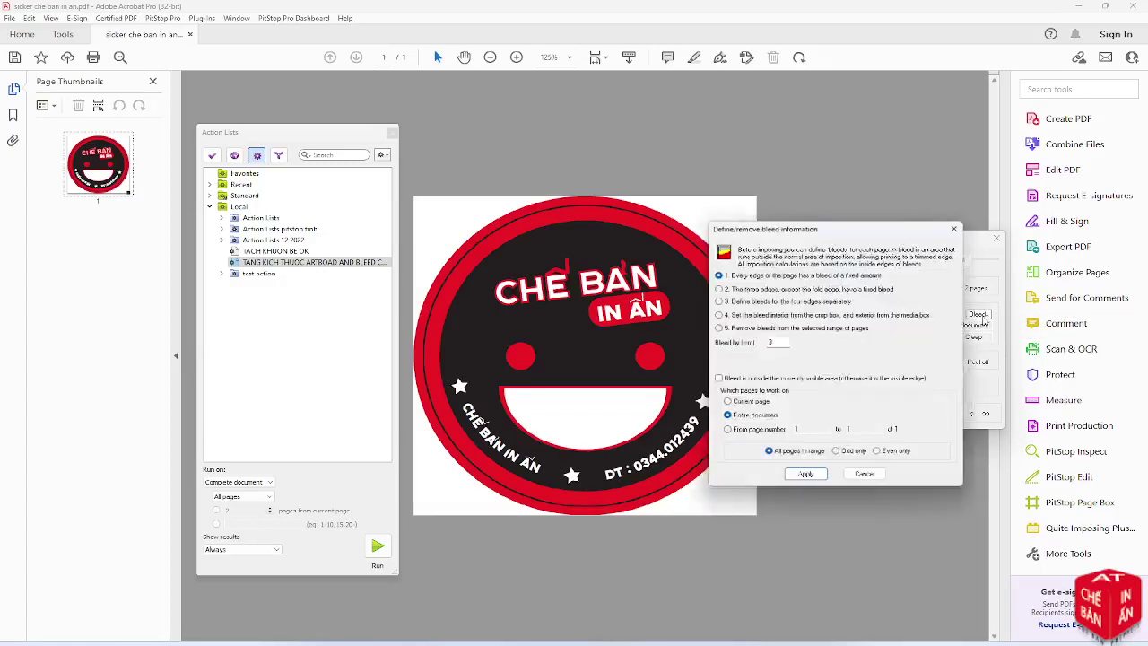
pyautogui.click(794, 476)
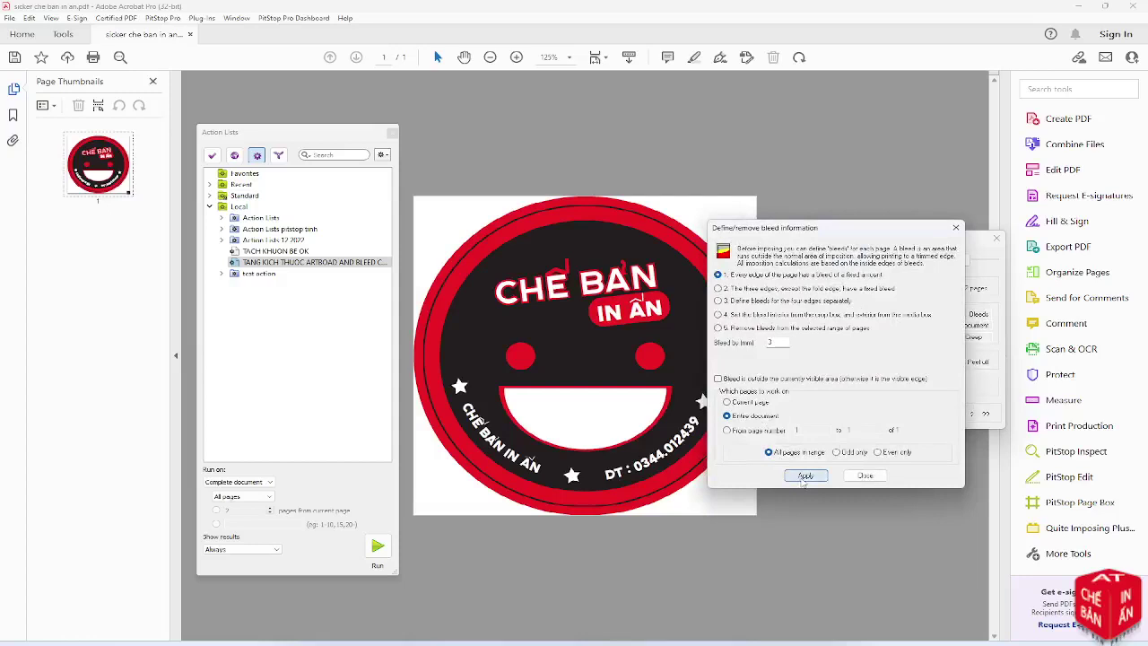
pyautogui.click(863, 476)
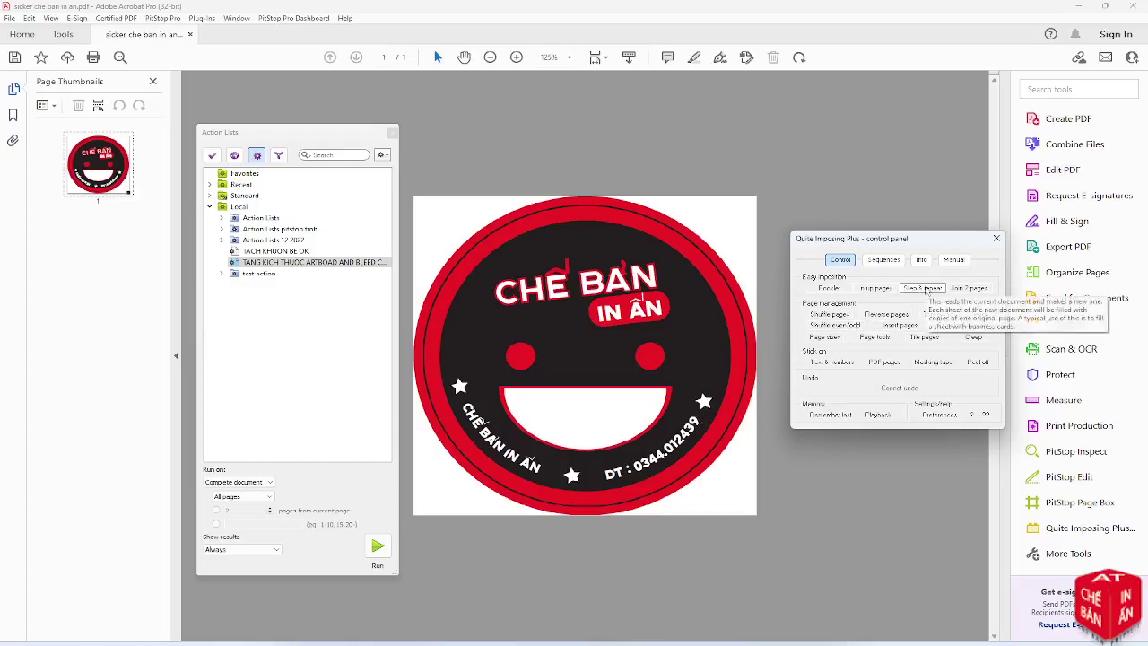
# Start a step-and-repeat, keeping 6 mm margins and crop marks
pyautogui.click(924, 288)
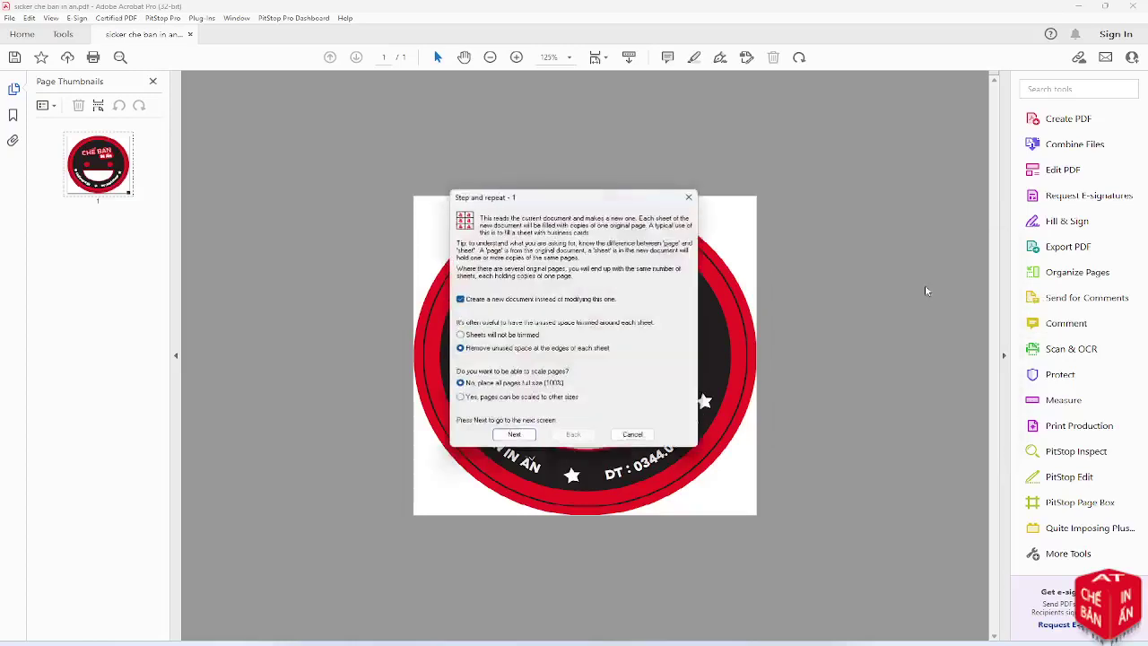
pyautogui.click(513, 435)
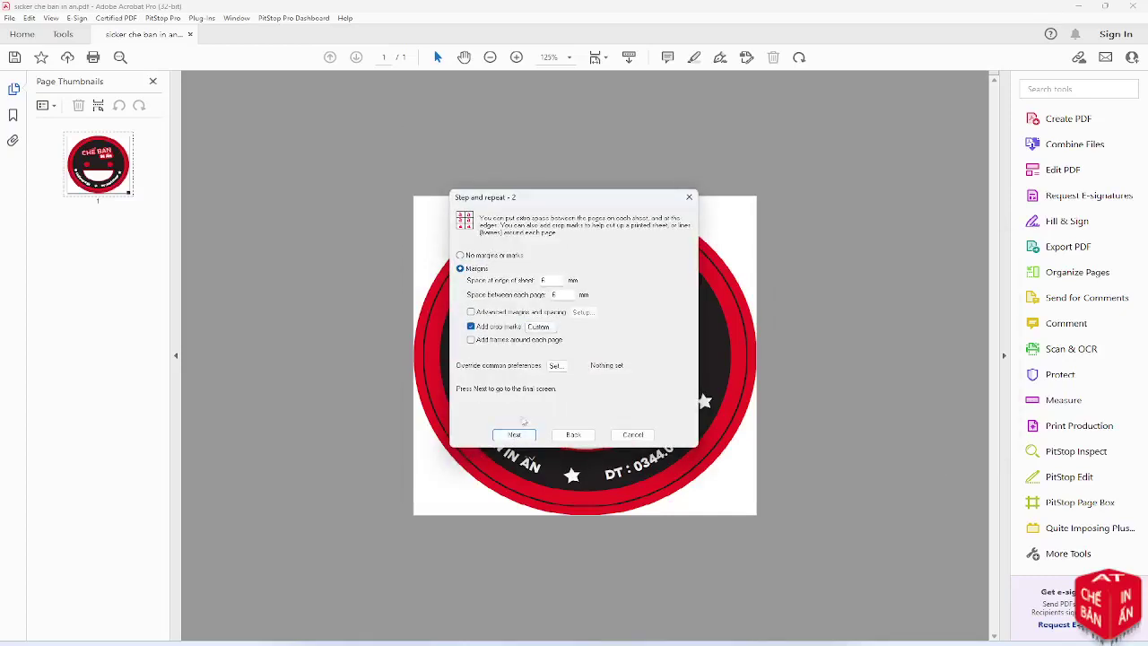
pyautogui.click(529, 312)
pyautogui.click(582, 312)
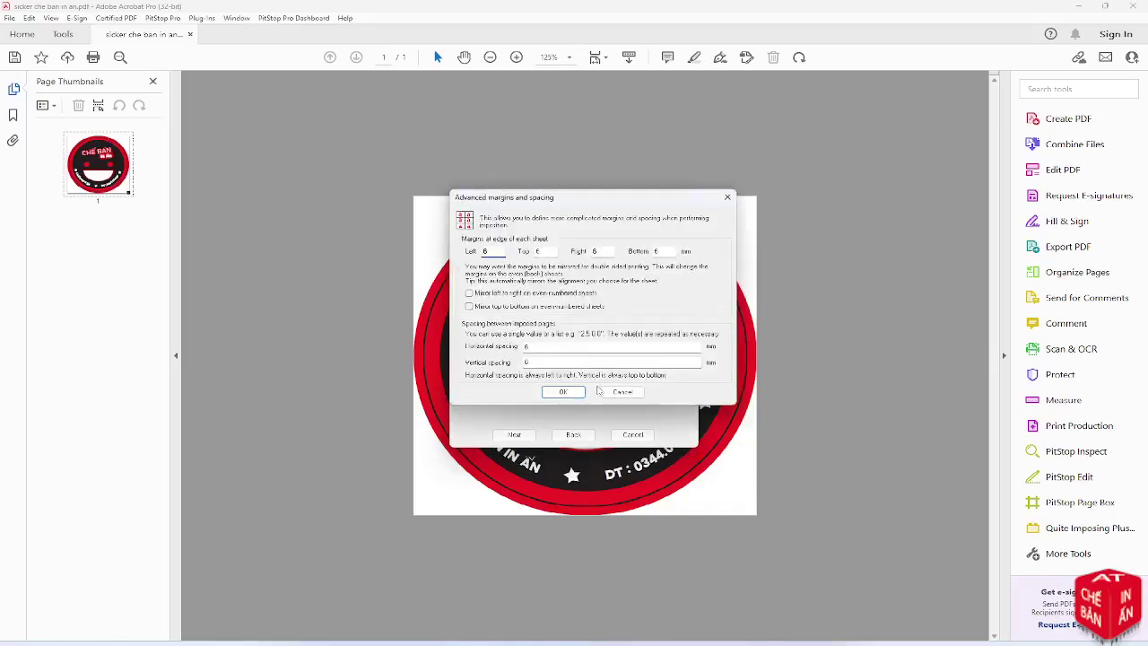
pyautogui.click(610, 393)
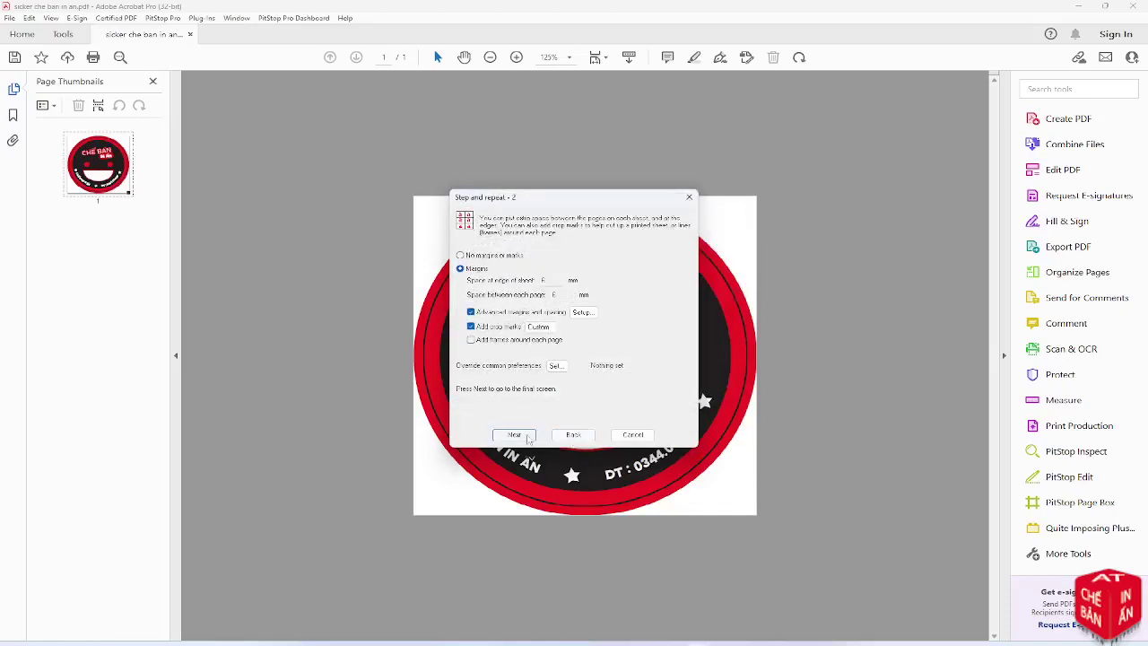
# Keep the A3 sheet and build the imposed sheet using the bleed information
pyautogui.click(514, 435)
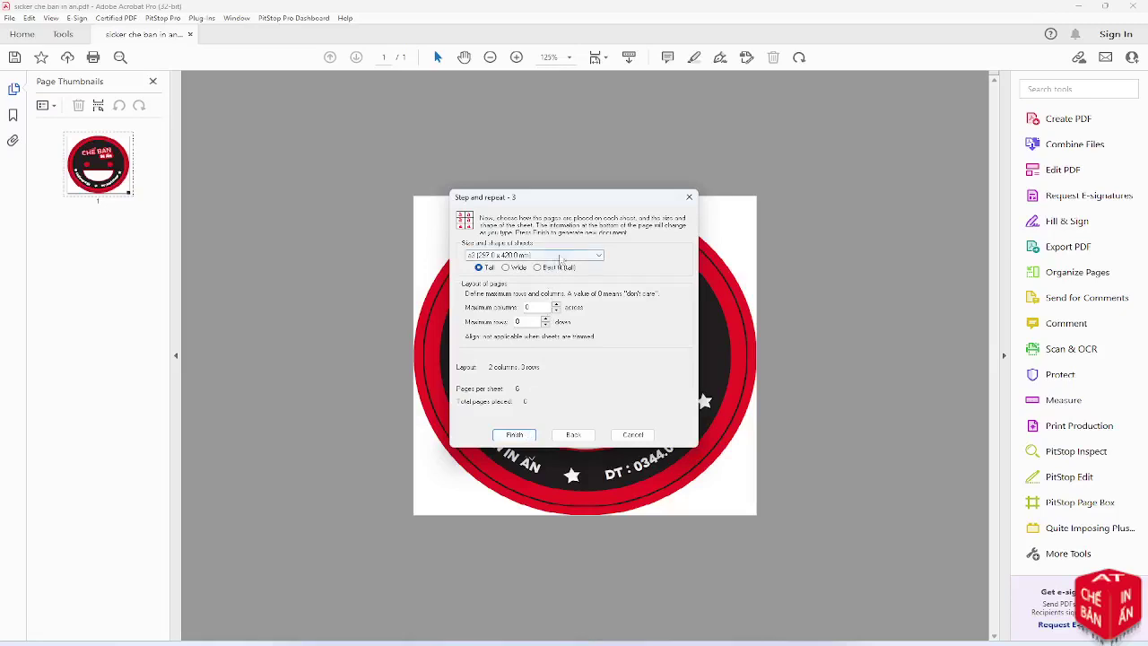
pyautogui.click(561, 257)
pyautogui.click(560, 256)
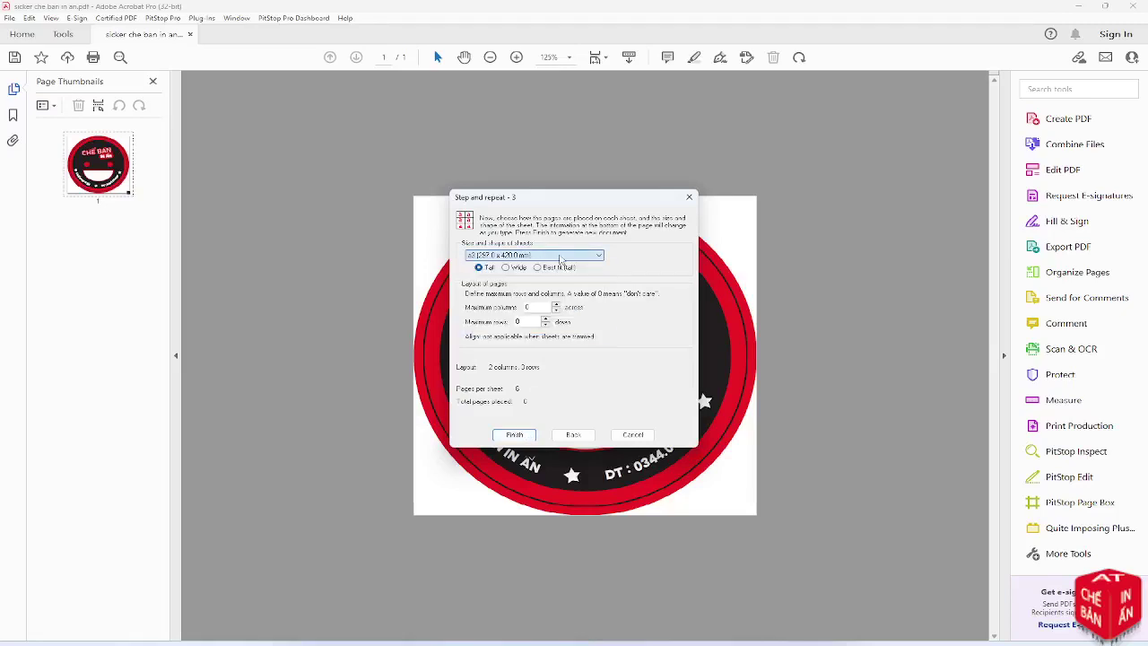
pyautogui.click(515, 435)
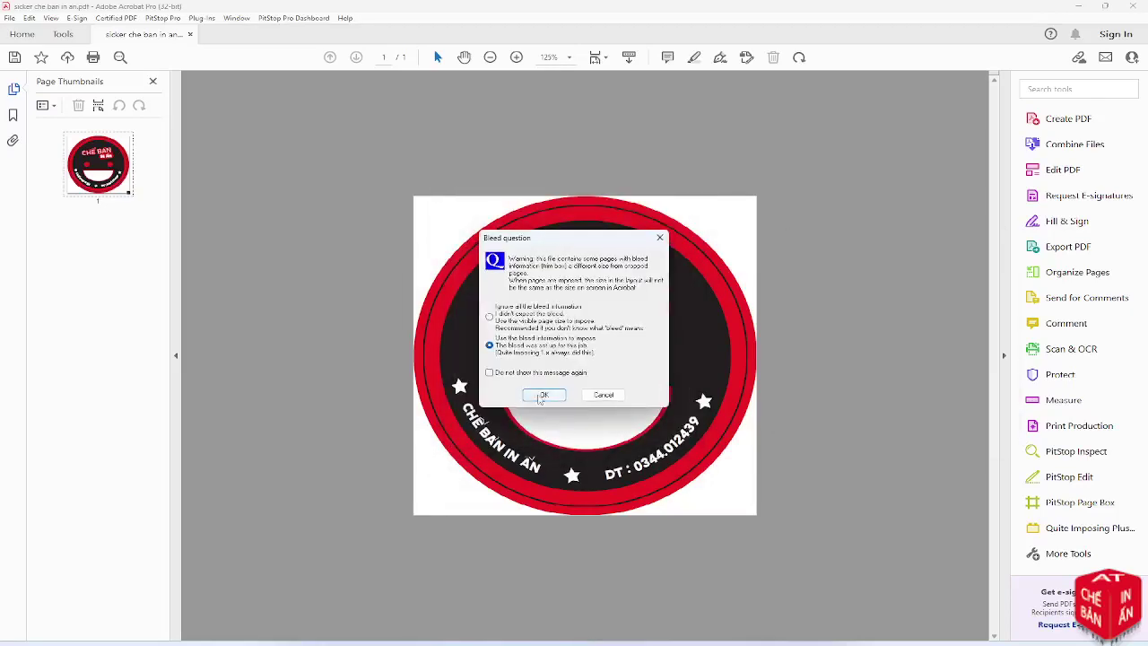
pyautogui.click(541, 396)
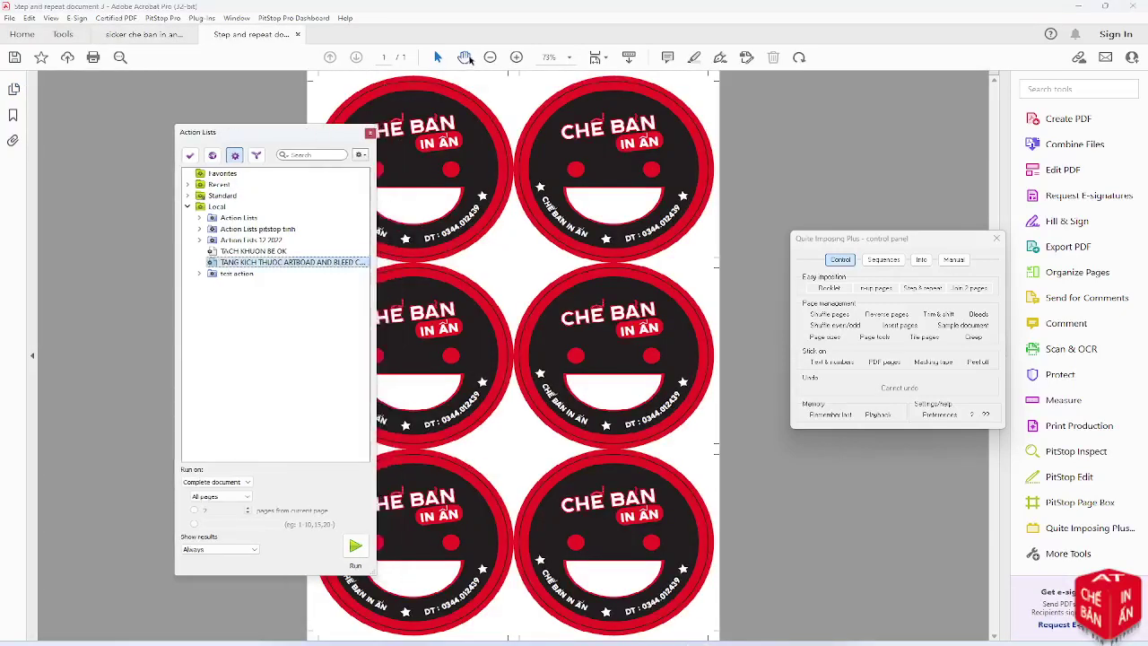
# Show the six-up sheet's thumbnails and select the TACH KHUON BE OK action list
pyautogui.click(489, 58)
pyautogui.click(489, 57)
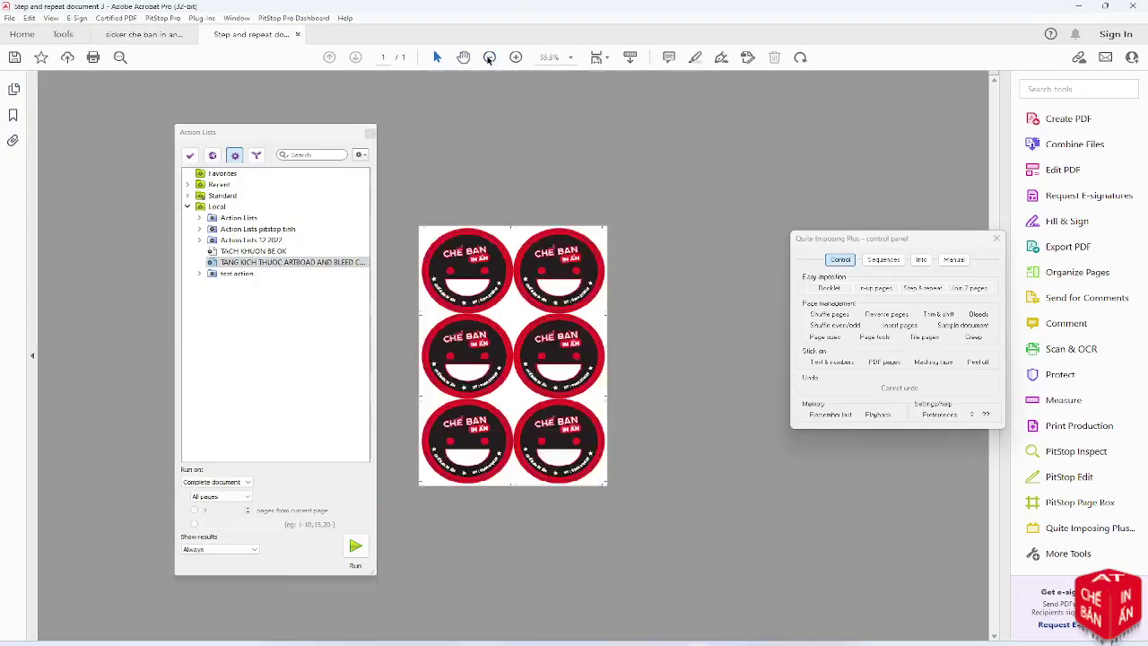
pyautogui.click(14, 90)
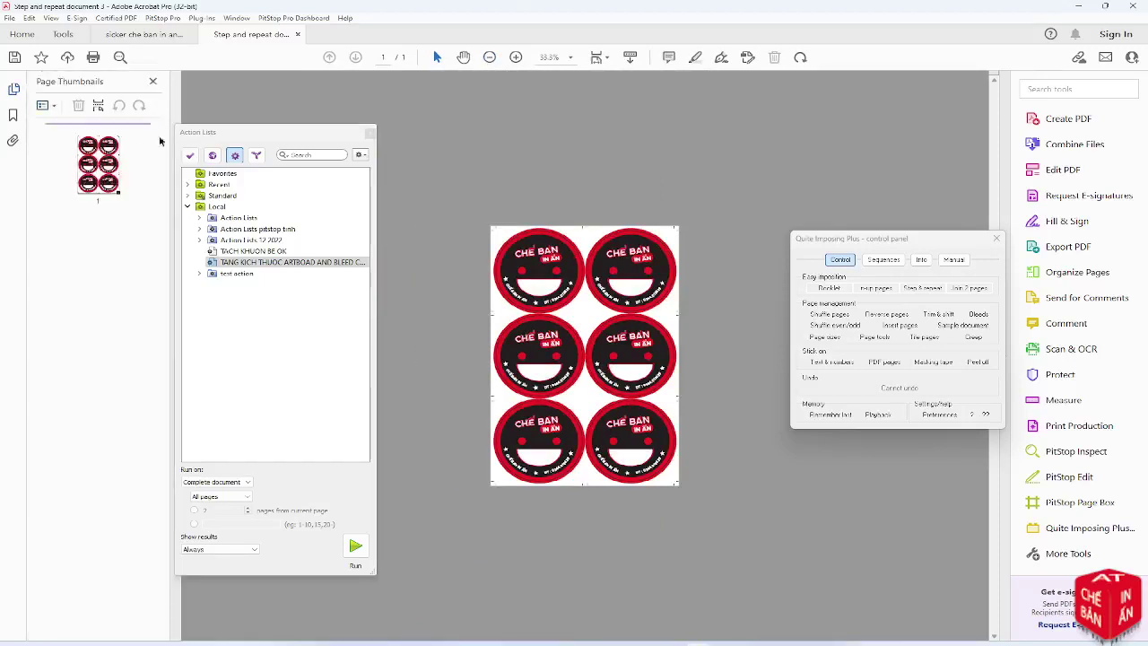
pyautogui.moveTo(226, 134); pyautogui.dragTo(271, 128)
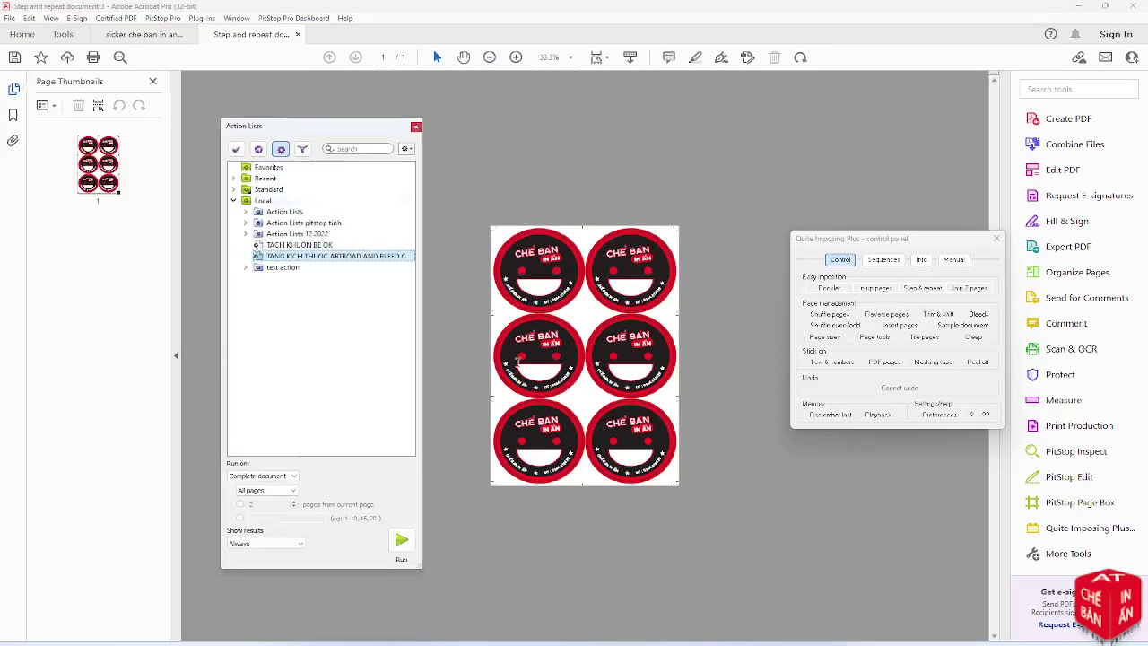
pyautogui.click(82, 162)
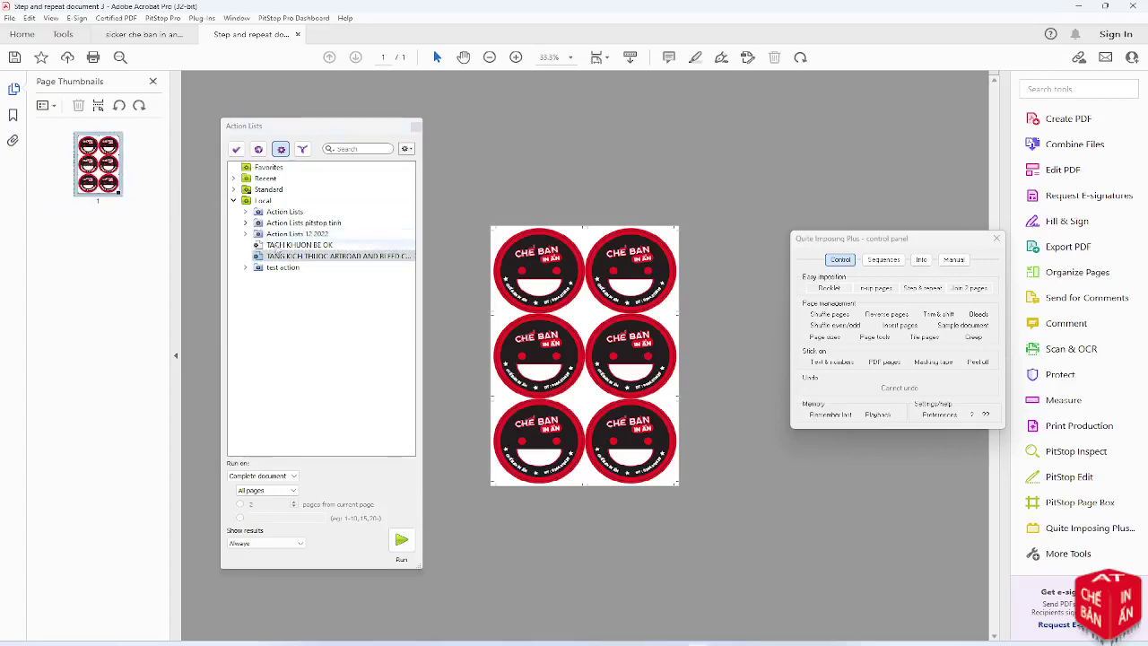
pyautogui.click(279, 246)
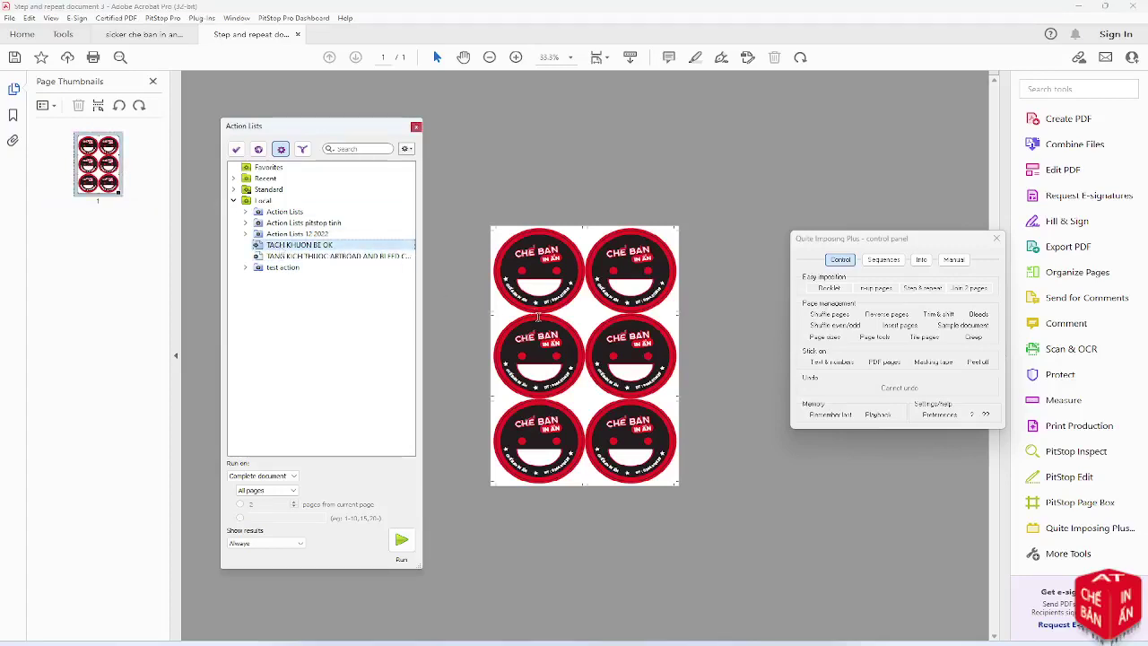
# Run the TACH KHUON BE OK action list to move the cut circles to page 2
pyautogui.click(516, 57)
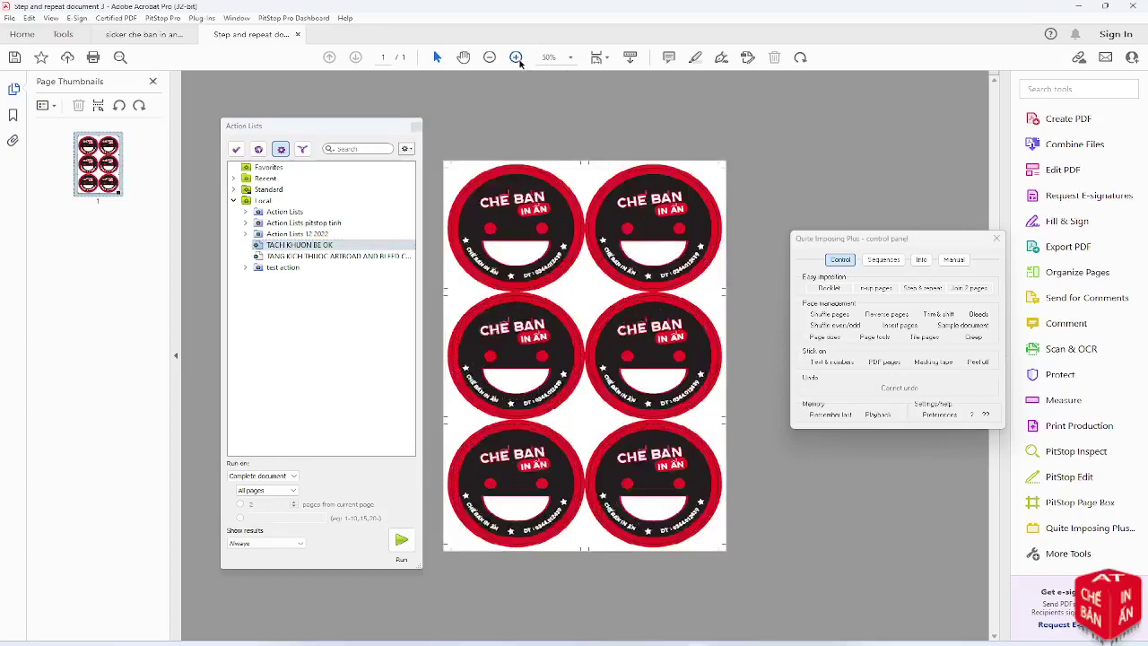
pyautogui.click(516, 58)
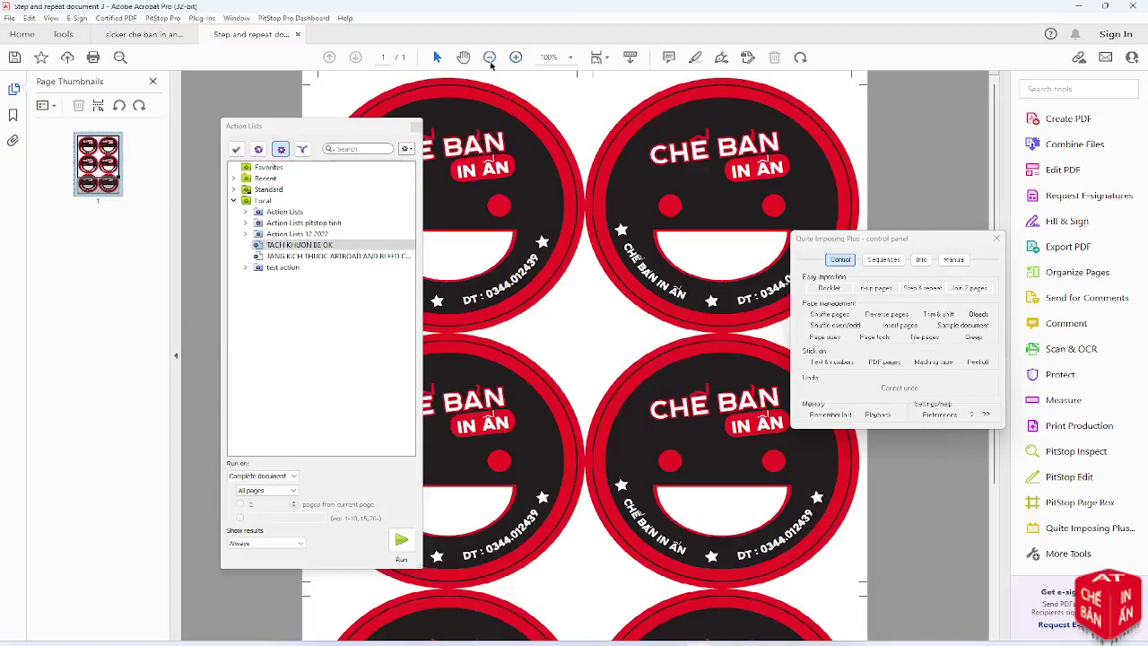
pyautogui.click(489, 57)
pyautogui.click(490, 57)
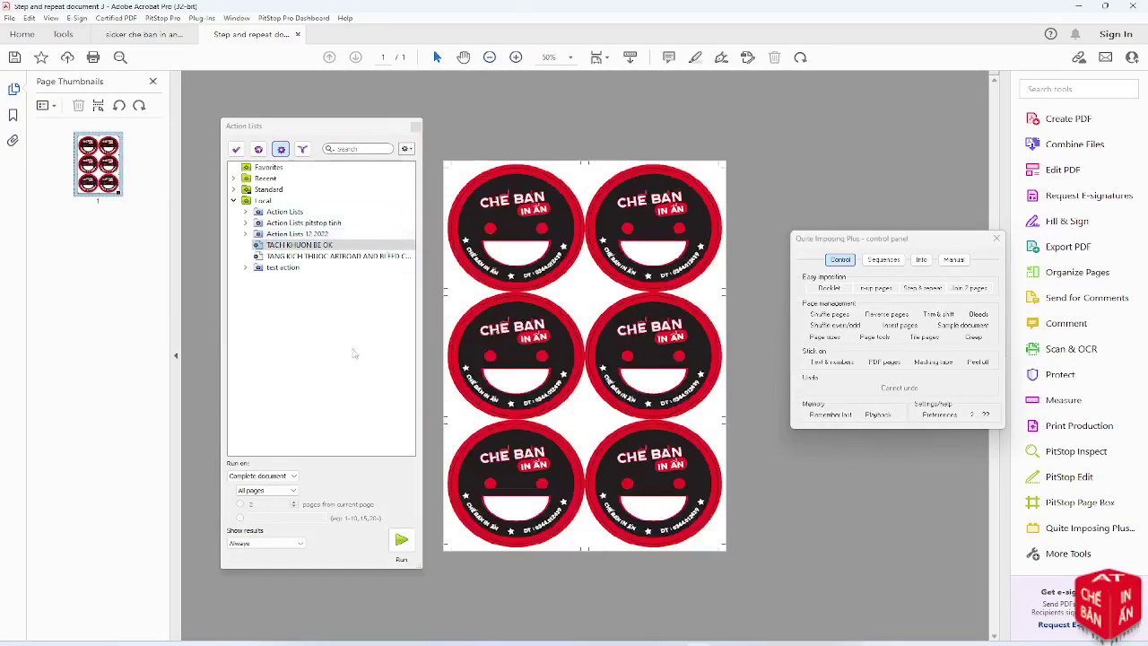
pyautogui.click(401, 540)
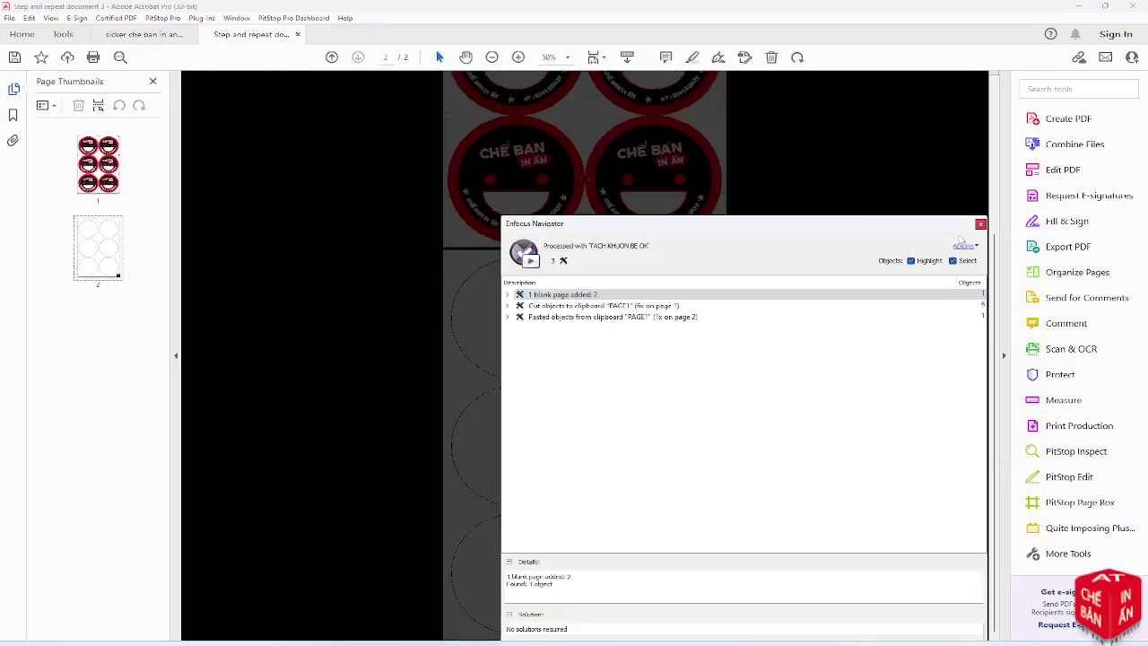
pyautogui.click(980, 224)
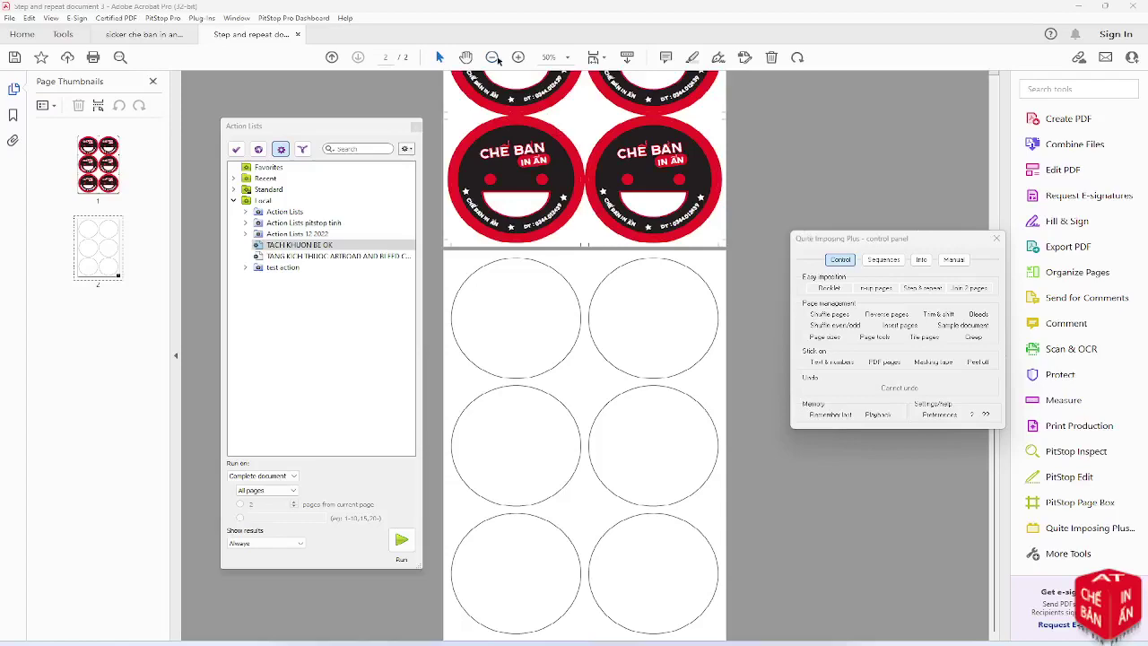
# Zoom and scroll to check the outline circles on page 2
pyautogui.click(492, 56)
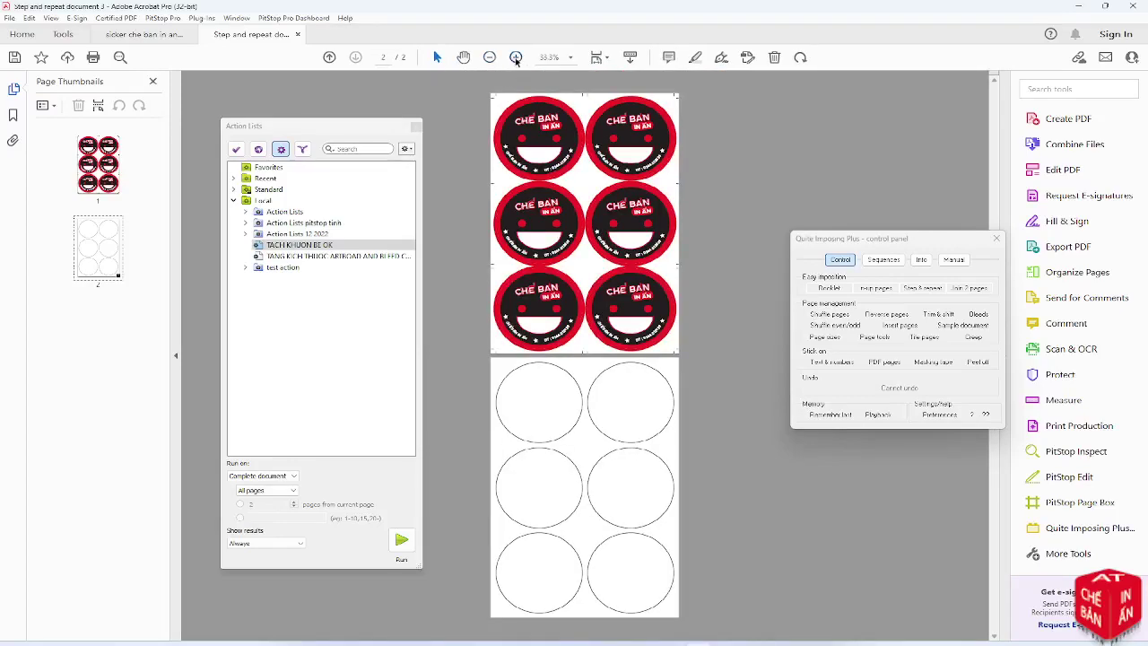
pyautogui.click(516, 57)
pyautogui.click(516, 57)
pyautogui.click(516, 56)
pyautogui.click(516, 56)
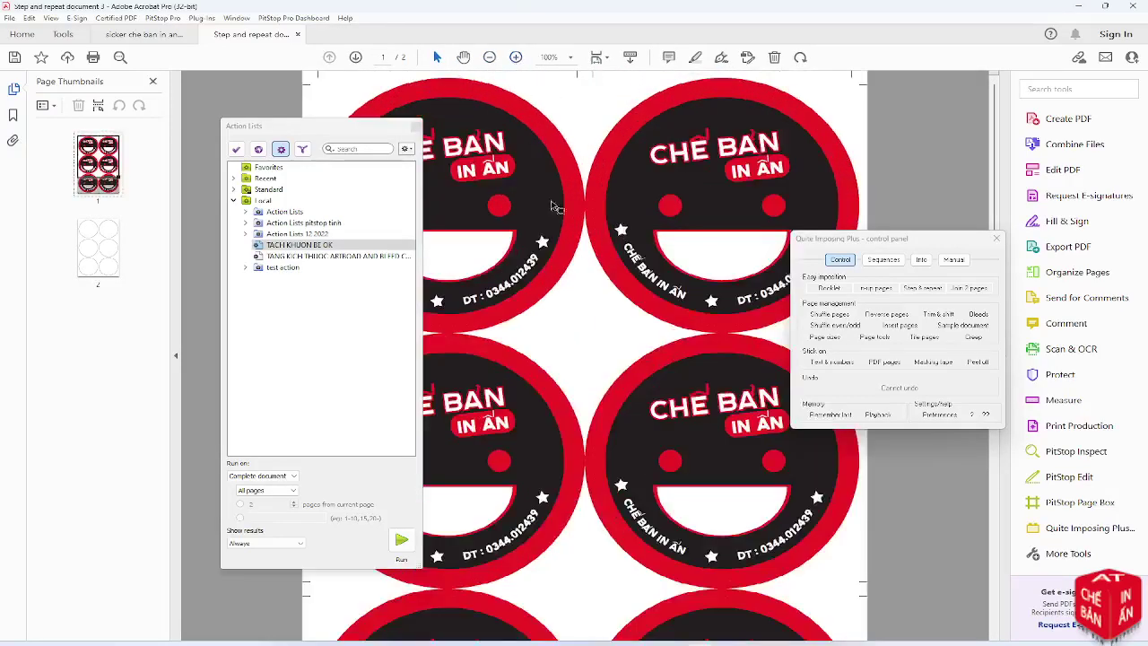
pyautogui.scroll(-3, 568, 264)
pyautogui.scroll(3, 567, 266)
pyautogui.scroll(-10, 567, 267)
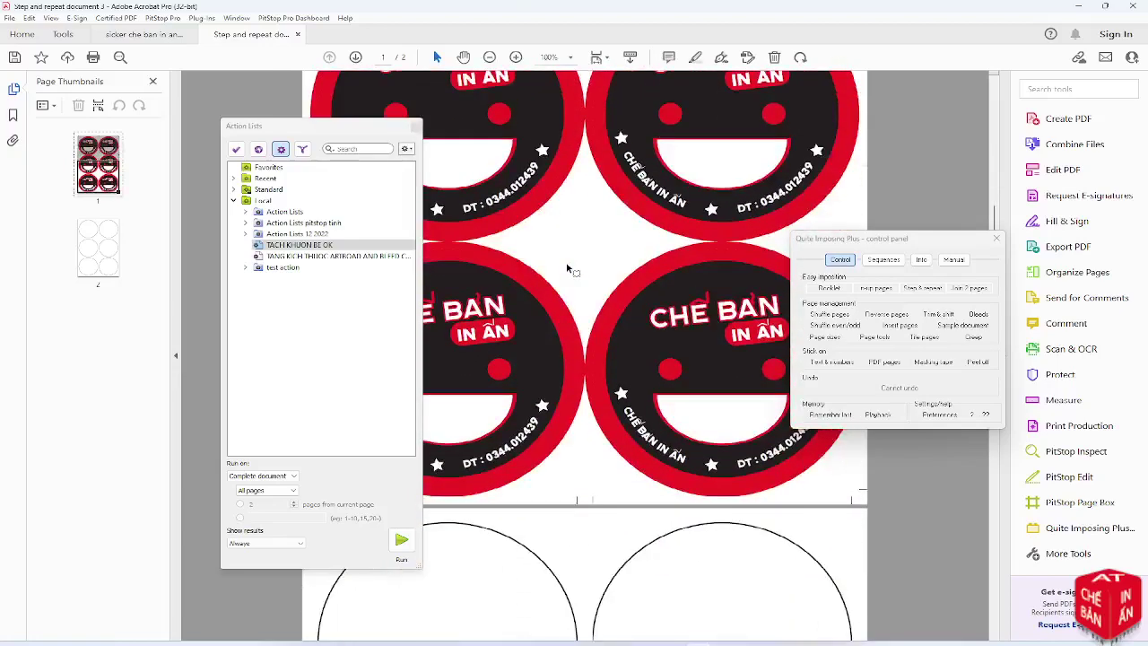
pyautogui.scroll(-5, 568, 266)
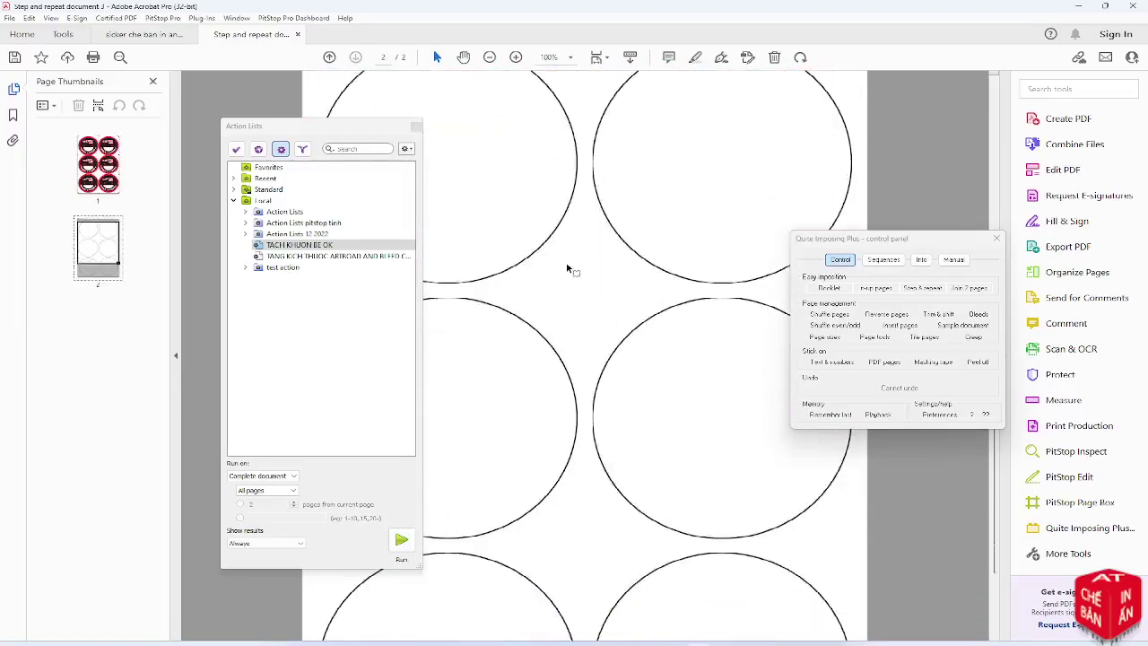
# Move the Quite Imposing and Action Lists panels aside and scroll back to page 1
pyautogui.moveTo(848, 239); pyautogui.dragTo(1009, 230)
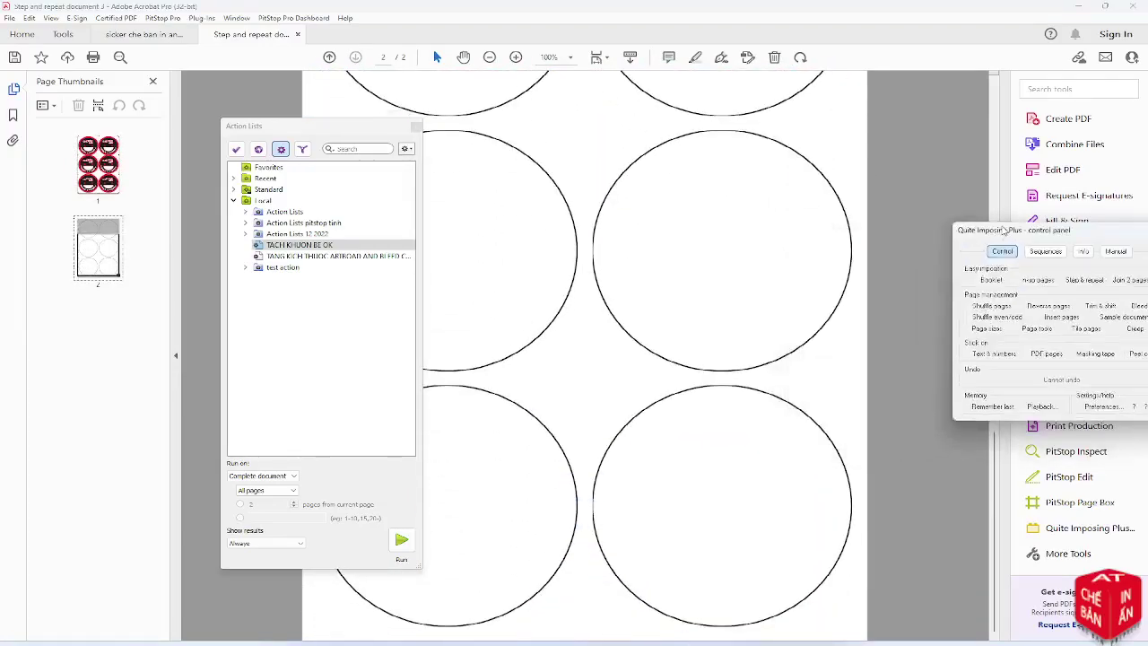
pyautogui.moveTo(284, 127); pyautogui.dragTo(100, 426)
pyautogui.click(464, 57)
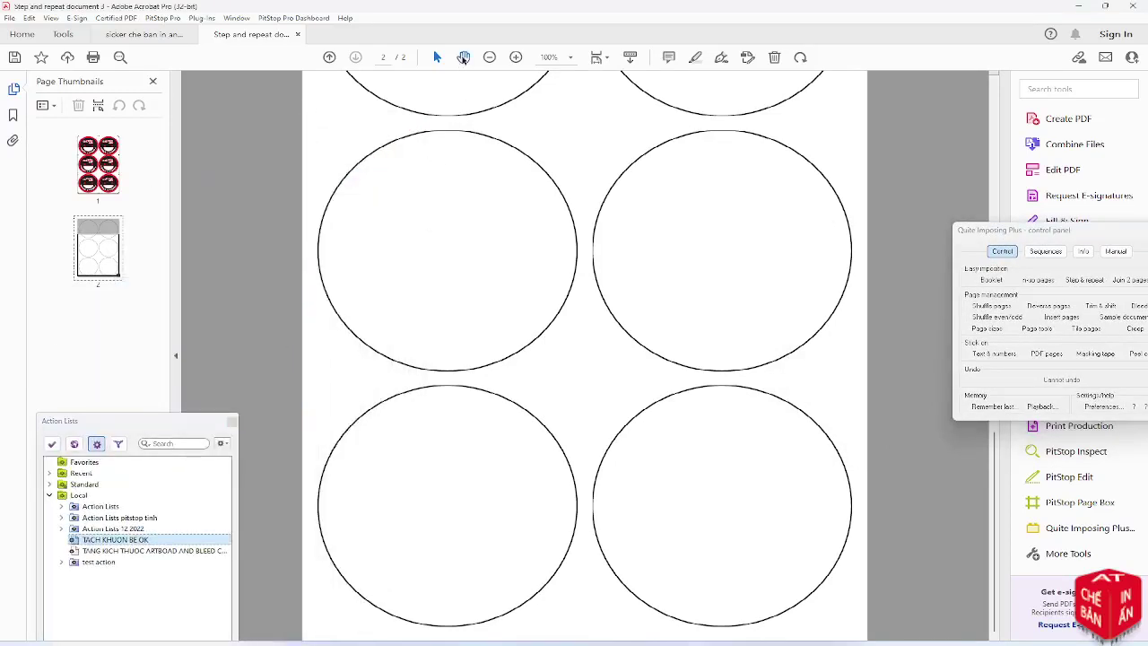
pyautogui.scroll(5, 425, 289)
pyautogui.scroll(10, 426, 289)
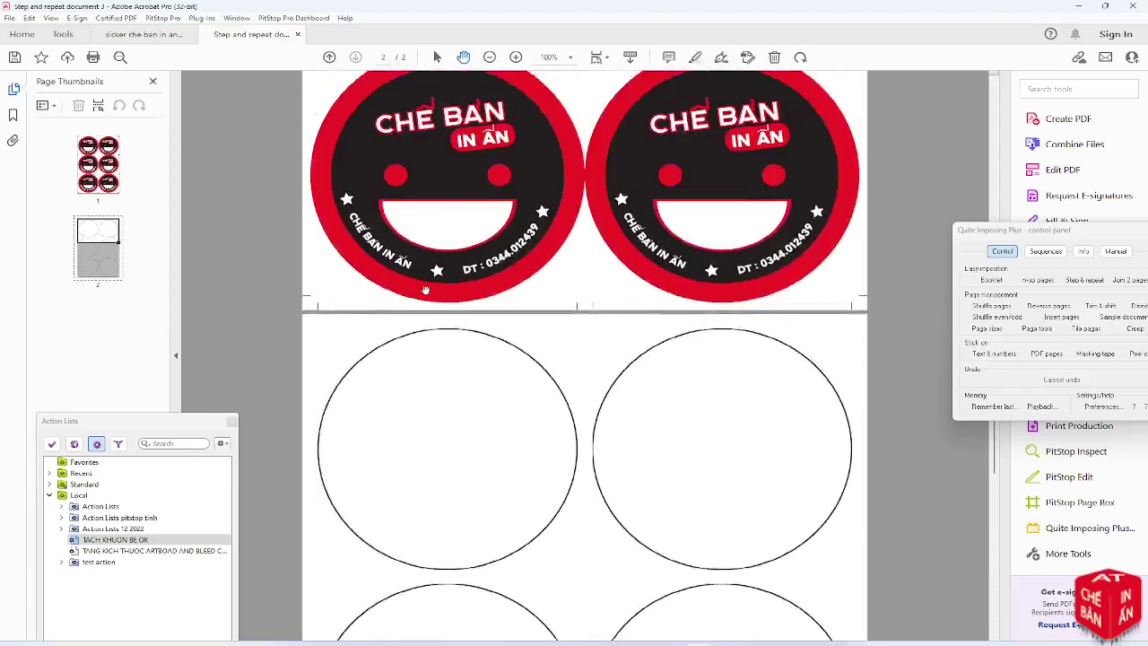
pyautogui.scroll(6, 425, 289)
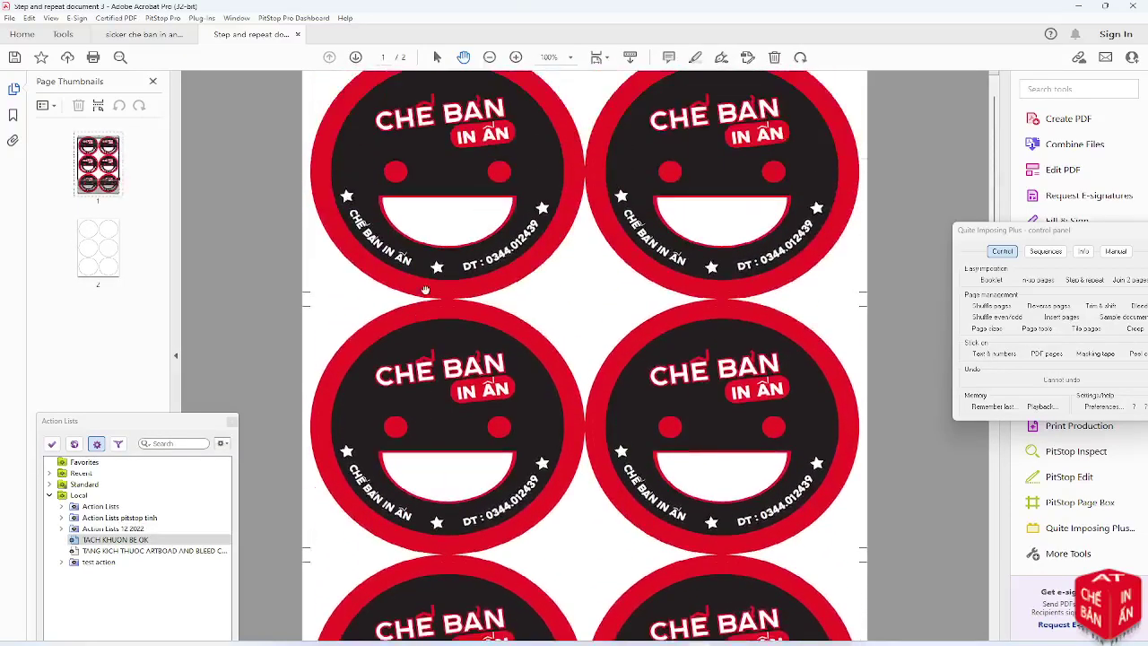
pyautogui.scroll(4, 425, 289)
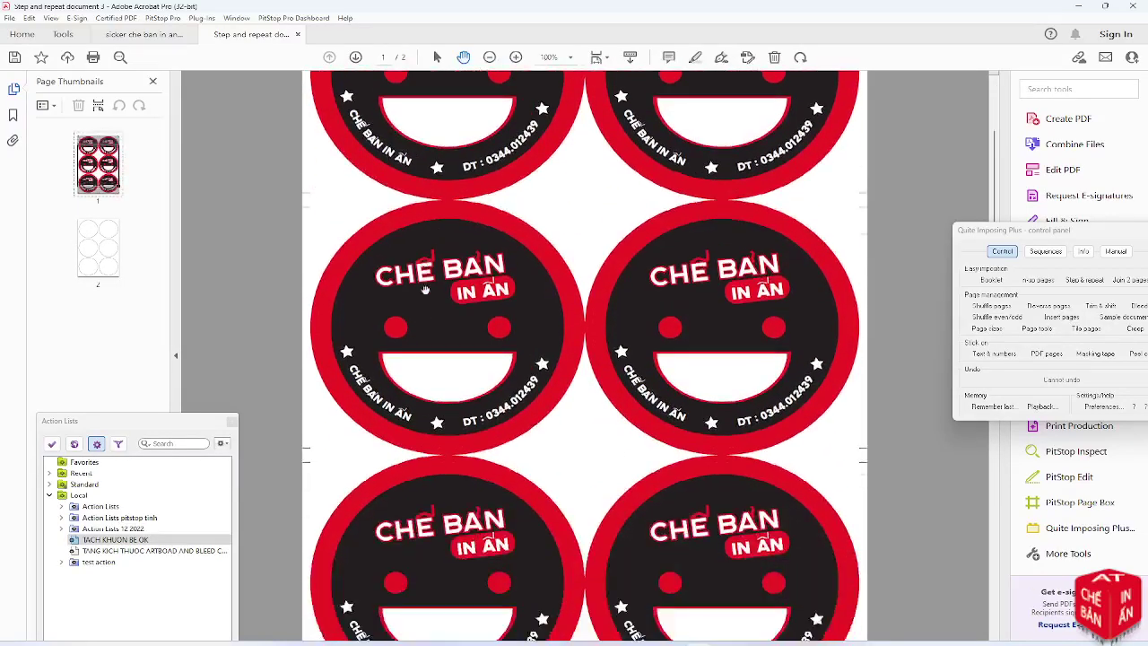
pyautogui.scroll(1, 426, 288)
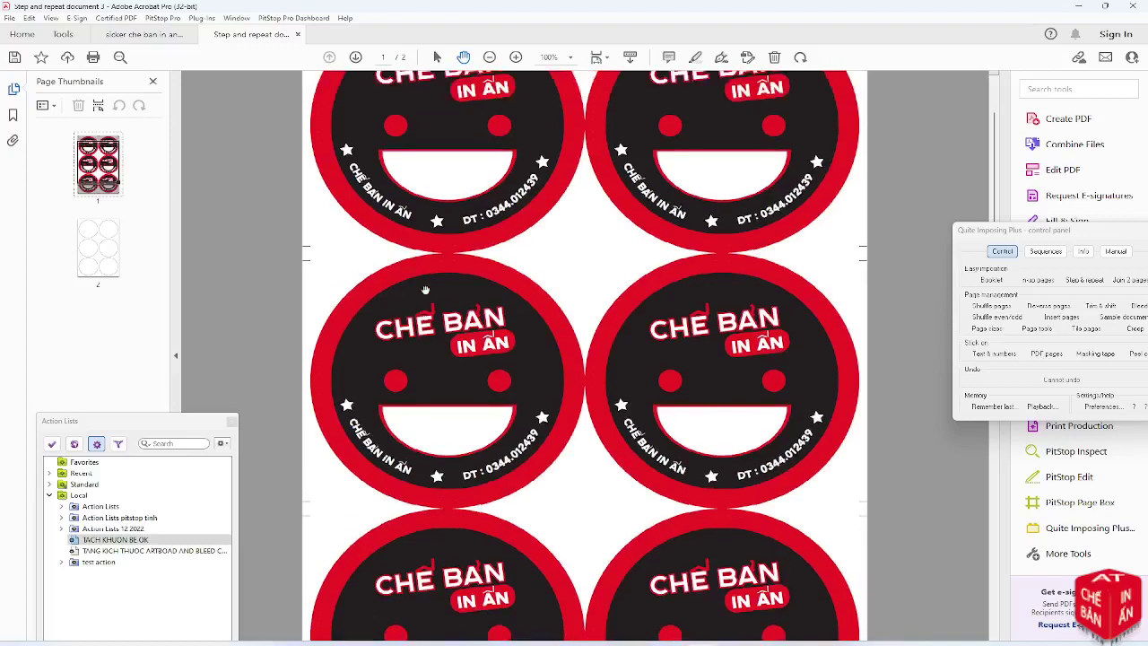
# Zoom out to fit both pages, select the page 1 thumbnail, and minimise Acrobat
pyautogui.click(489, 57)
pyautogui.click(489, 58)
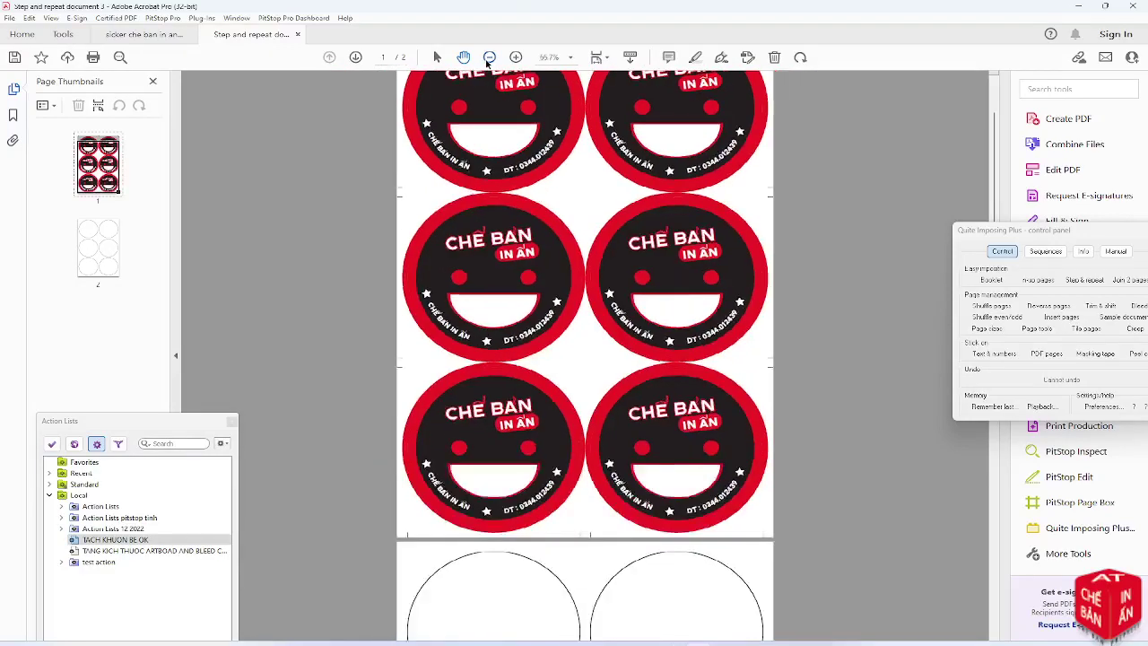
pyautogui.click(488, 57)
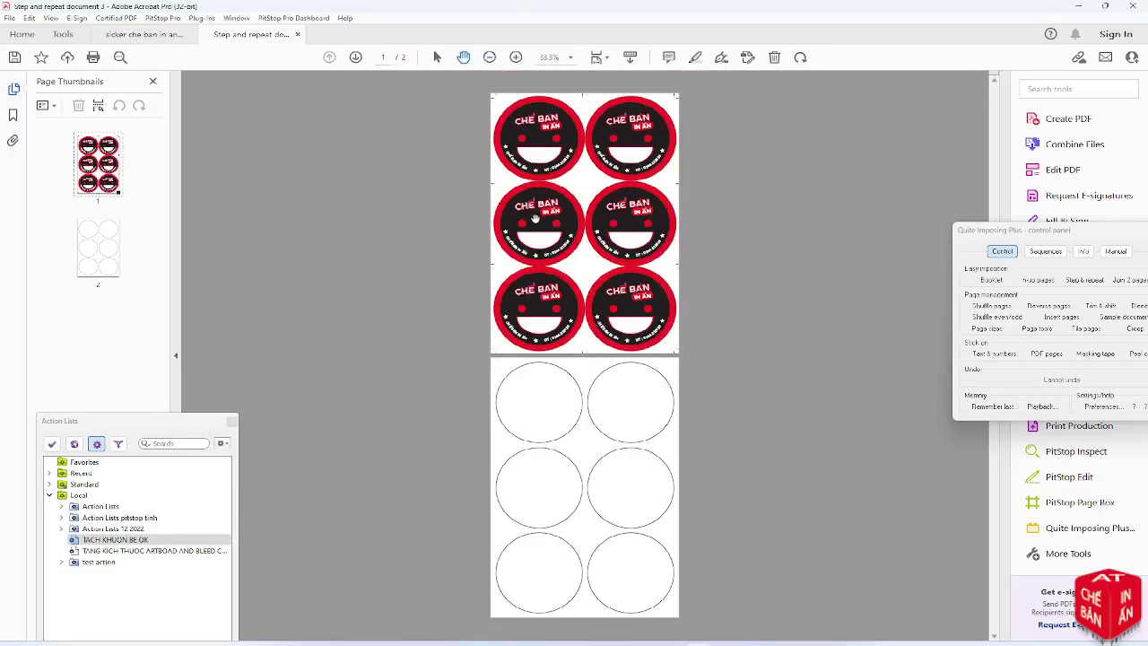
pyautogui.click(114, 180)
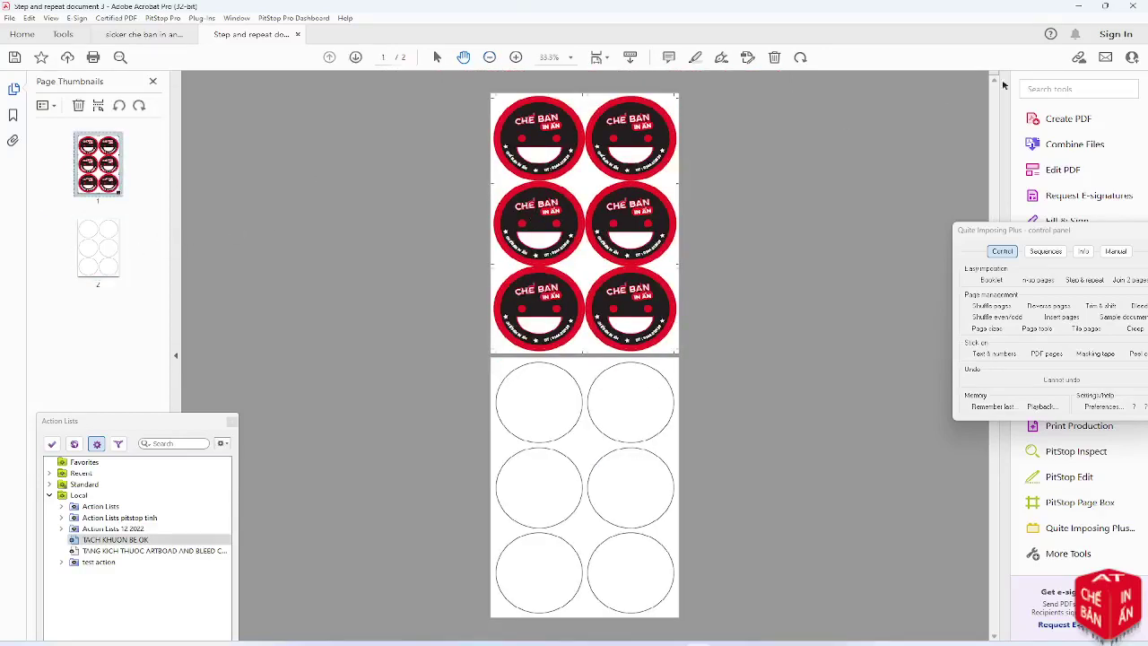
pyautogui.click(1078, 6)
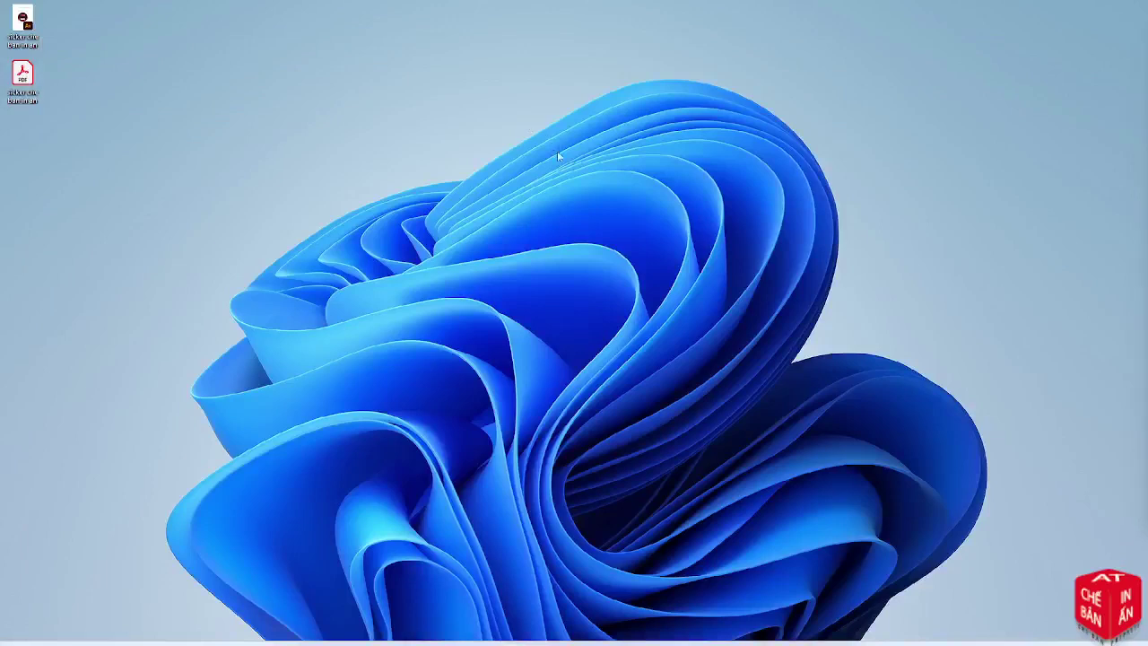
# Restore the Illustrator sticker document from the taskbar
pyautogui.rightClick(557, 155)
pyautogui.click(575, 171)
pyautogui.click(602, 633)
pyautogui.scroll(-2, 528, 514)
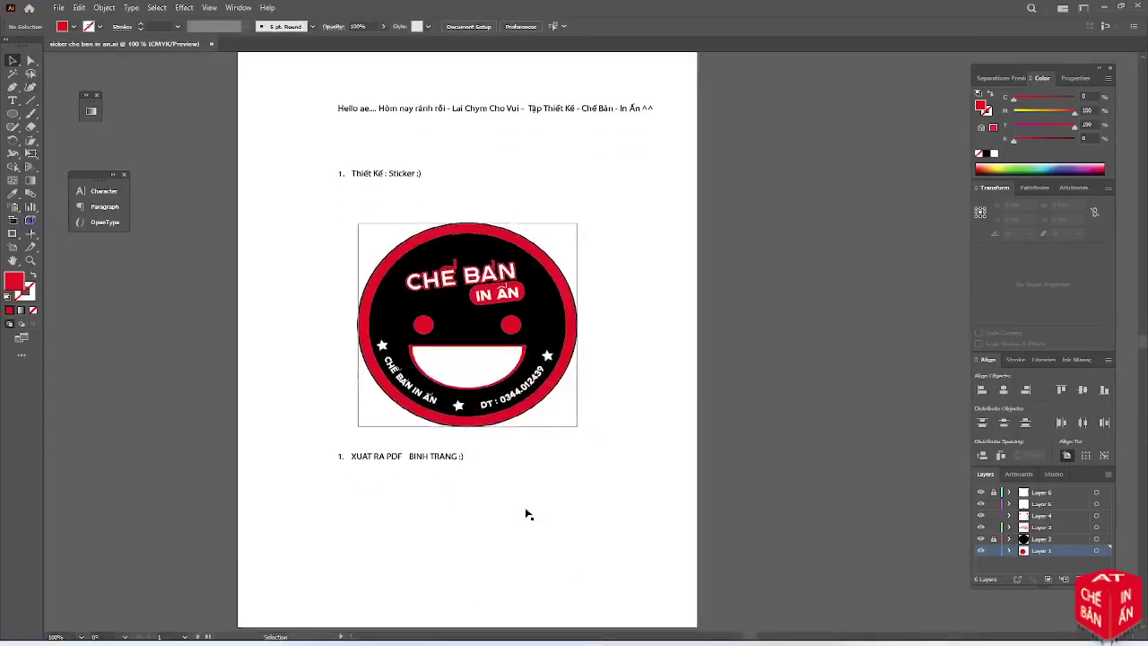
# Alt-drag a copy of the 'XUAT RA PDF - BINH TRANG :)' line below the original
pyautogui.moveTo(421, 453); pyautogui.dragTo(422, 450)
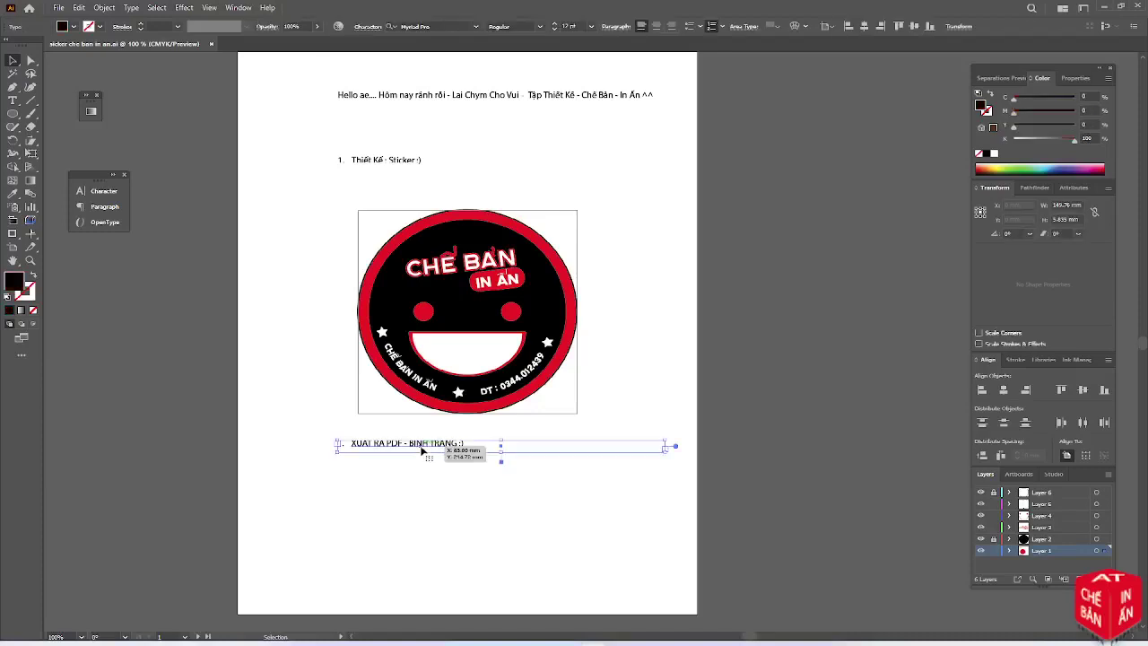
pyautogui.scroll(-4, 422, 451)
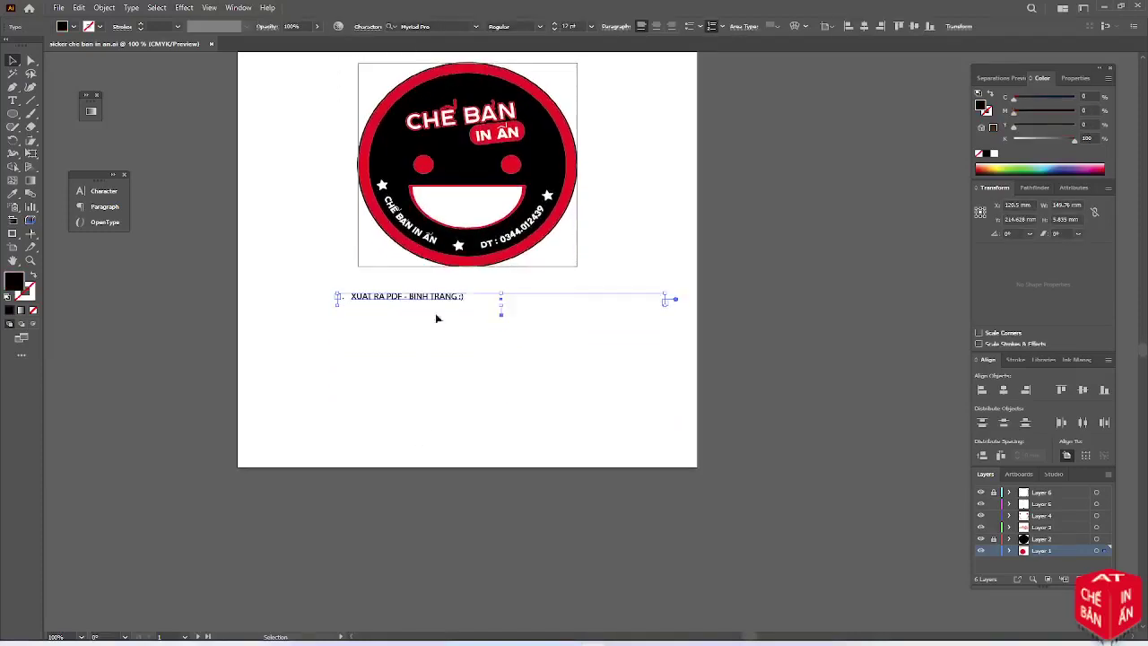
pyautogui.moveTo(439, 300); pyautogui.dragTo(505, 374)
pyautogui.scroll(2, 405, 373)
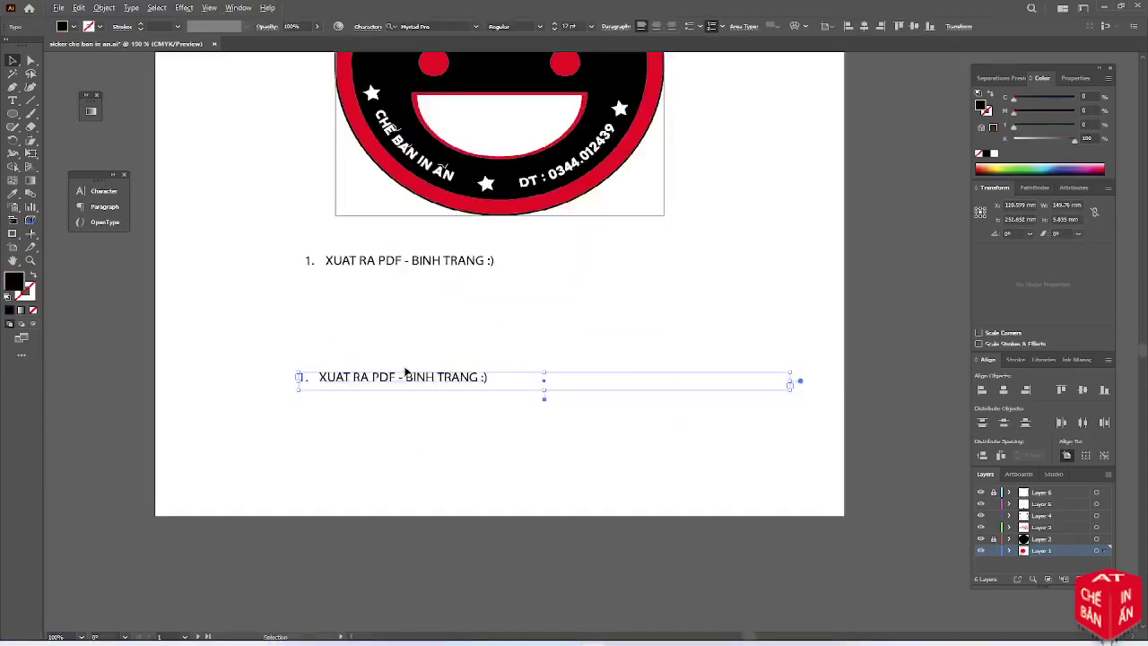
pyautogui.scroll(2, 405, 372)
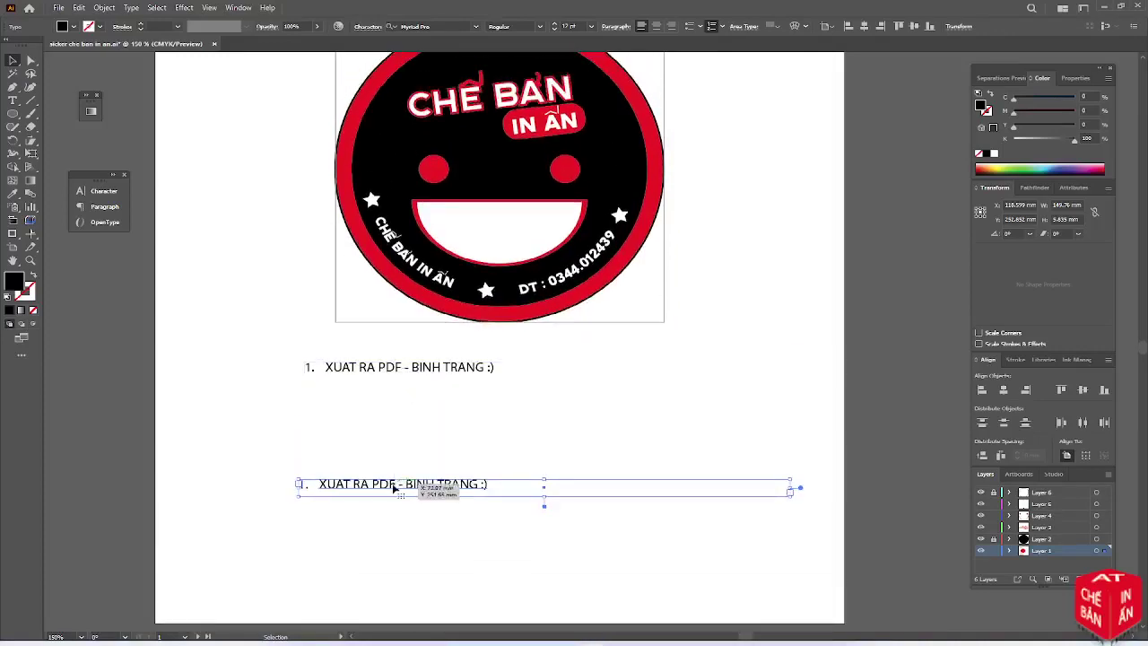
# Replace the copied line's text with "hi.... lâu lâu lai chym .... múa lửa cho vui.... ^^ bye bye", correcting typos
pyautogui.tripleClick(392, 484)
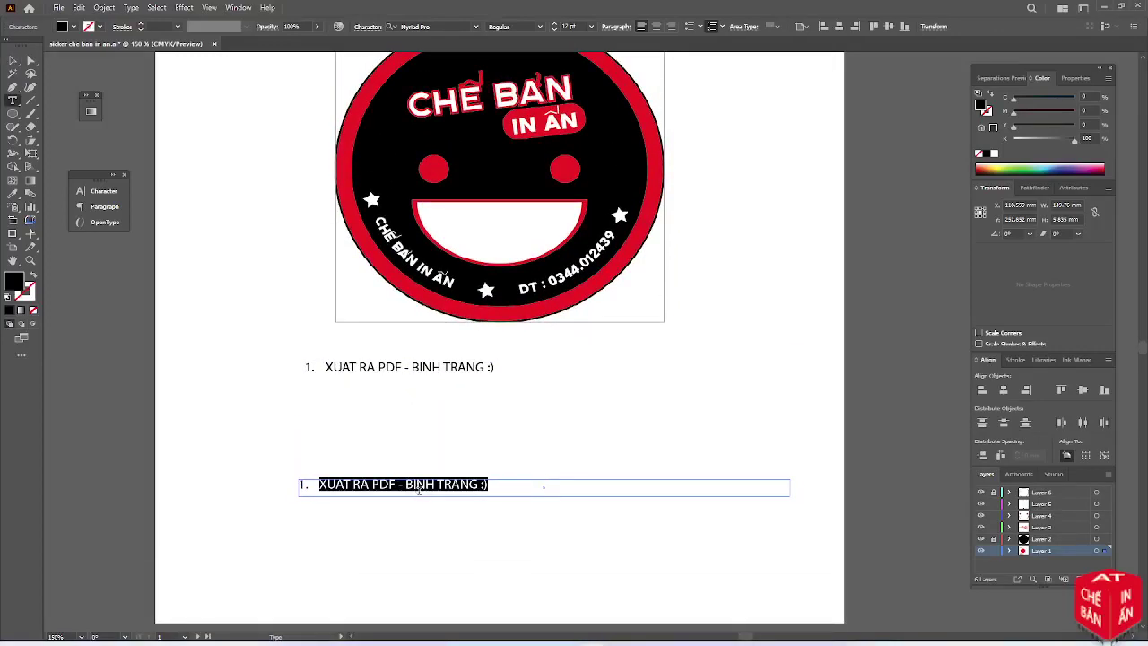
pyautogui.write('hi.... lamf')
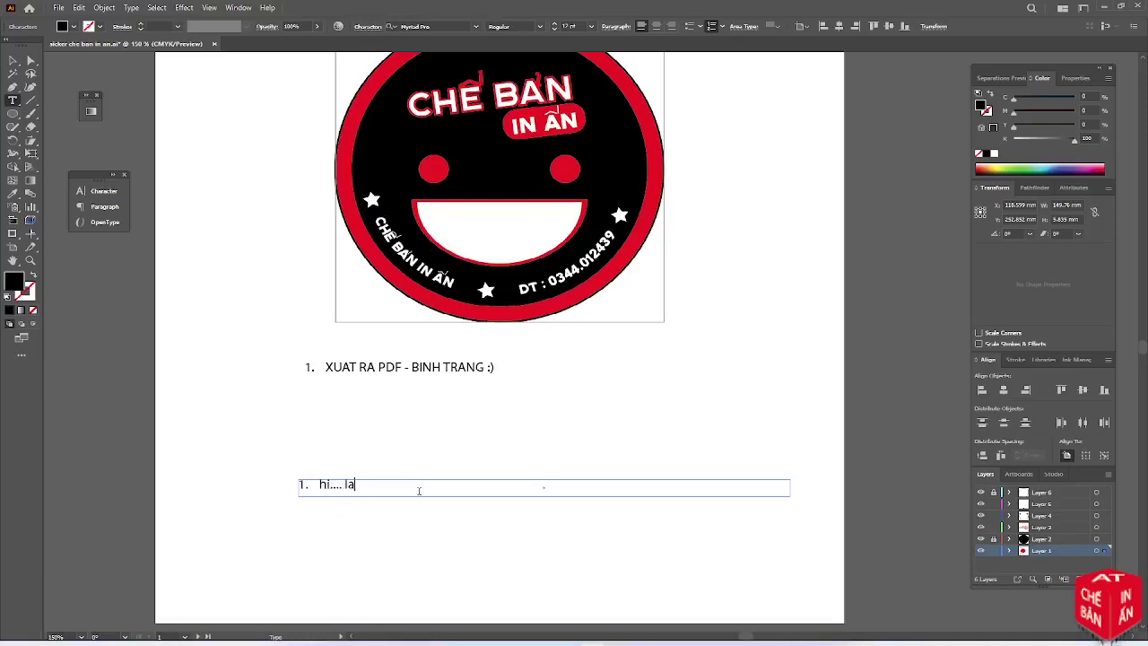
pyautogui.press('BackSpace')
pyautogui.press('BackSpace')
pyautogui.press('BackSpace')
pyautogui.write('lâu lâu lai chym .... múa ')
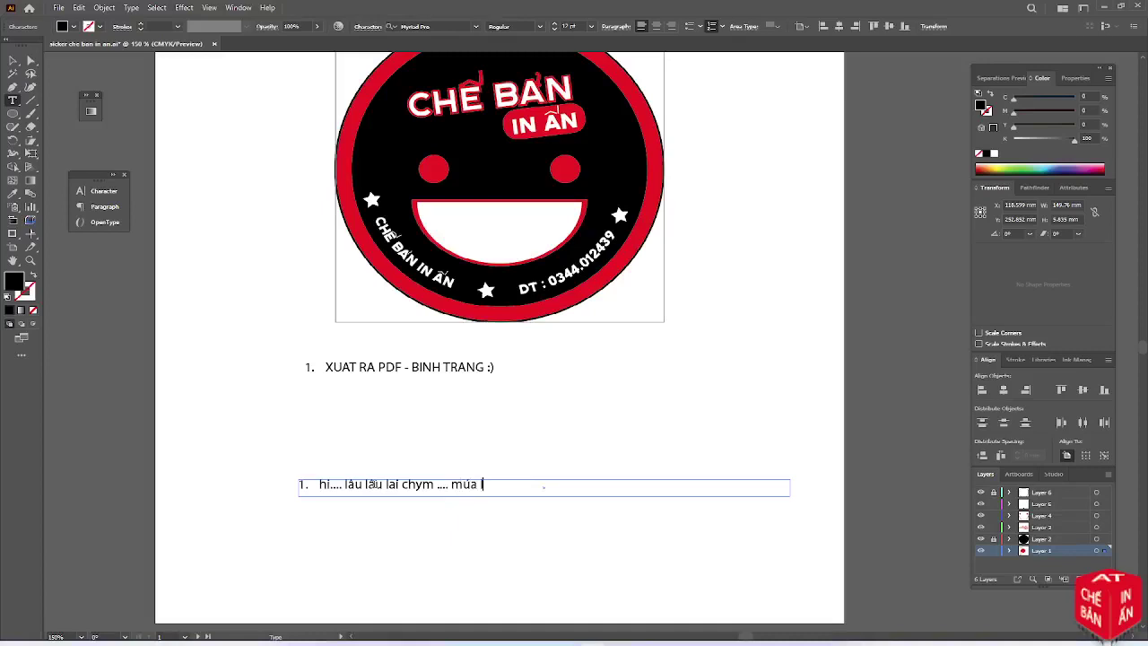
pyautogui.write('lửa cho vui..... ^^ byb')
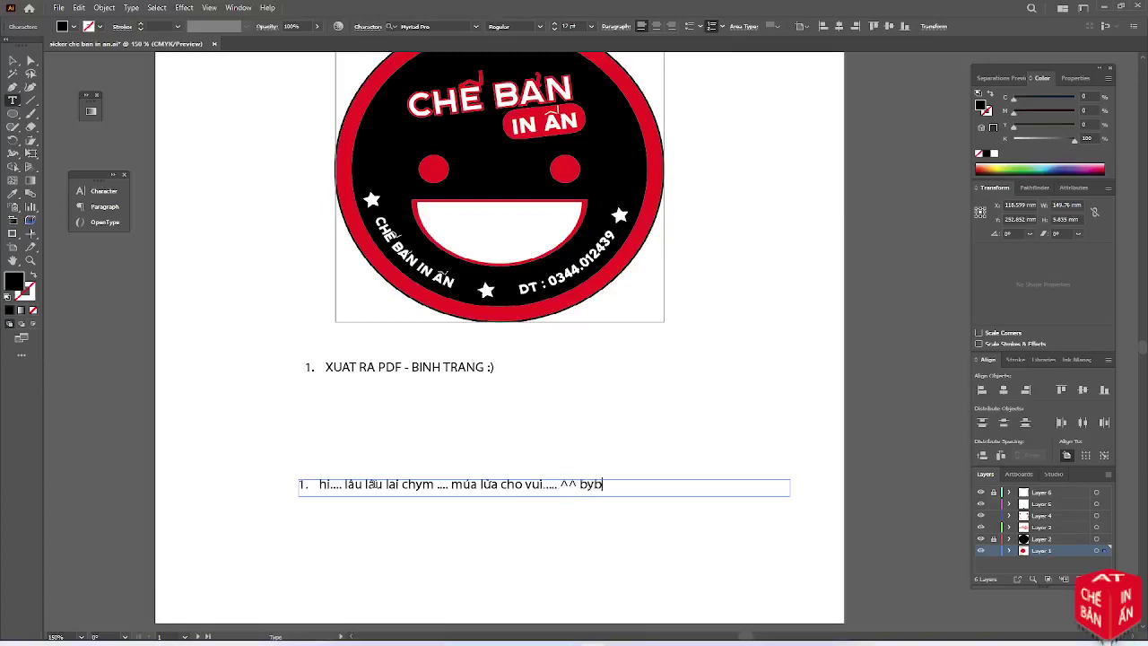
pyautogui.press('BackSpace')
pyautogui.press('BackSpace')
pyautogui.write('bye')
pyautogui.press('BackSpace')
pyautogui.press('BackSpace')
pyautogui.press('BackSpace')
pyautogui.write('ye bye')
# Switch to Full Screen Mode and scroll up to review the finished page
pyautogui.click(21, 337)
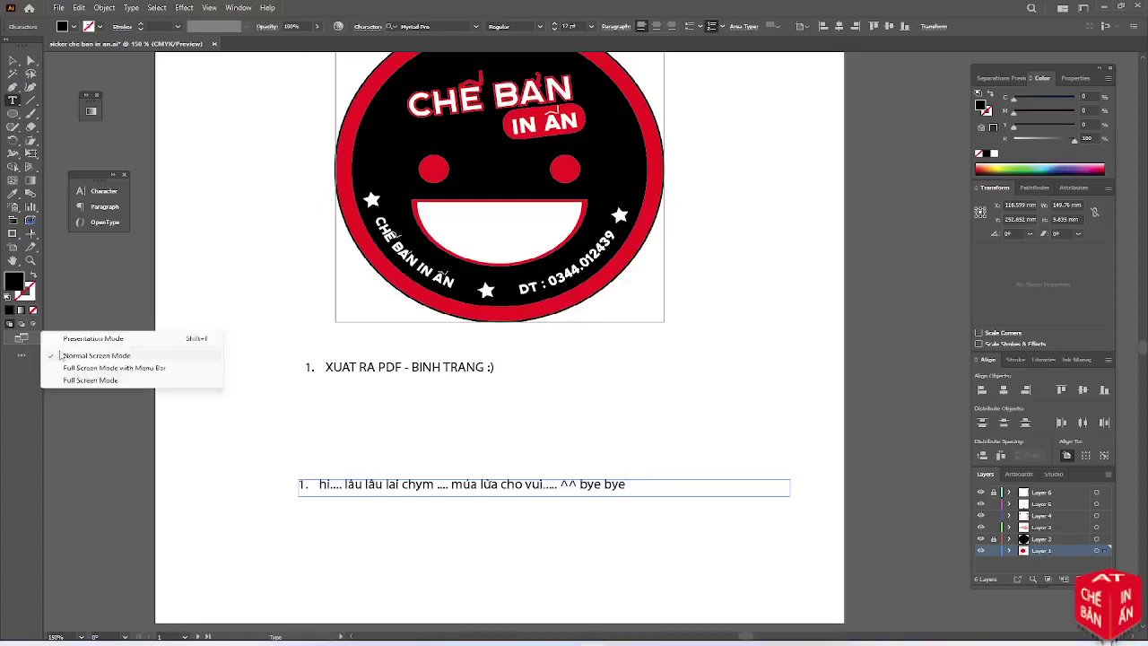
pyautogui.click(81, 381)
pyautogui.scroll(1, 215, 406)
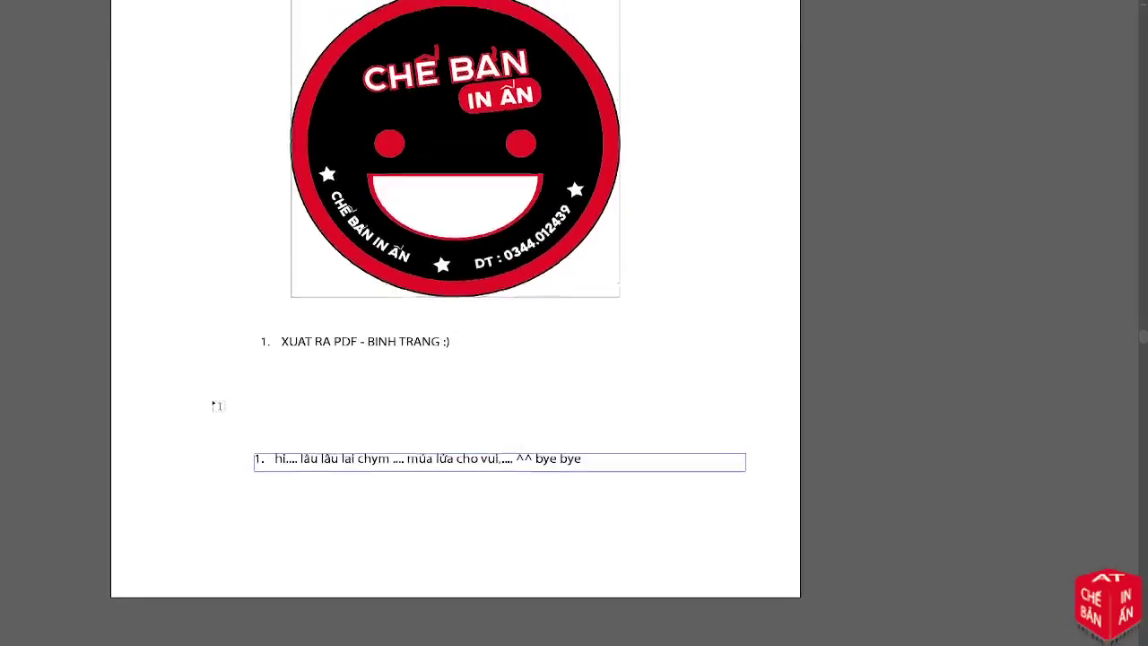
pyautogui.scroll(1, 215, 405)
pyautogui.scroll(1, 215, 406)
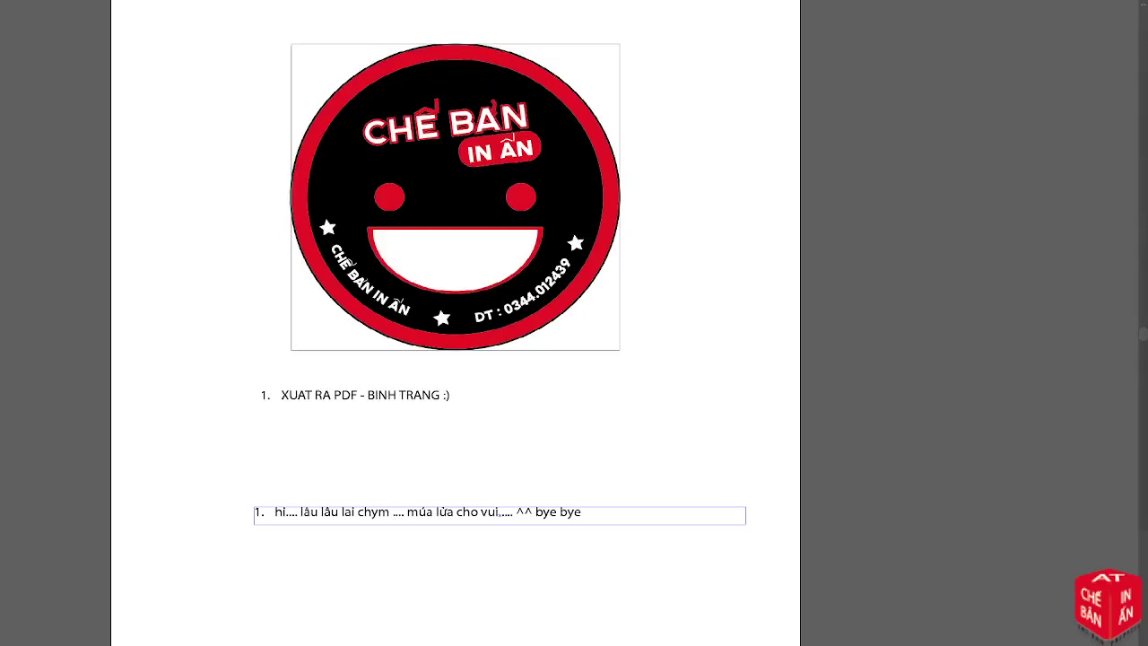
# Dismiss the stray placeholder text, return to Normal Screen Mode and minimise Illustrator
pyautogui.click(827, 323)
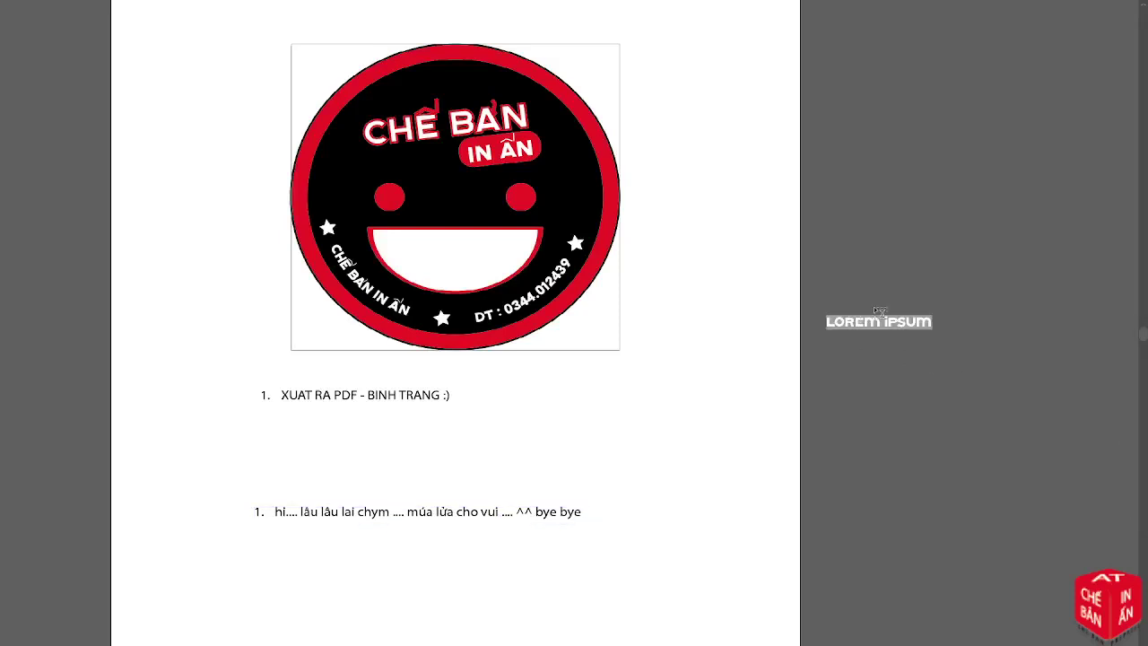
pyautogui.press('Escape')
pyautogui.press('f')
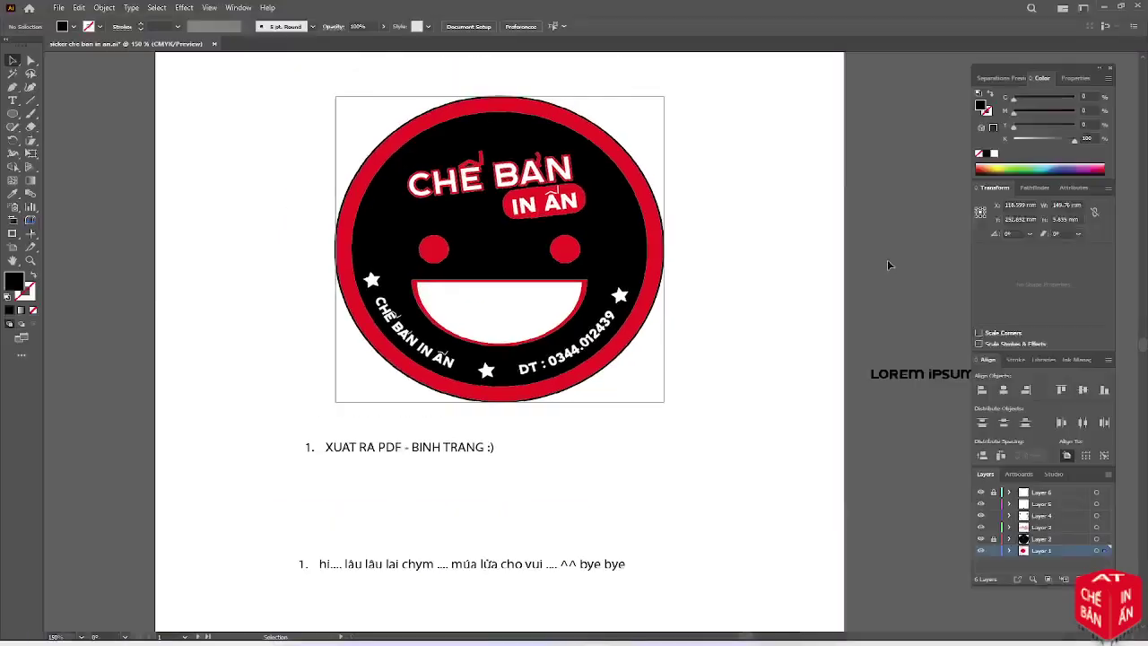
pyautogui.click(1103, 9)
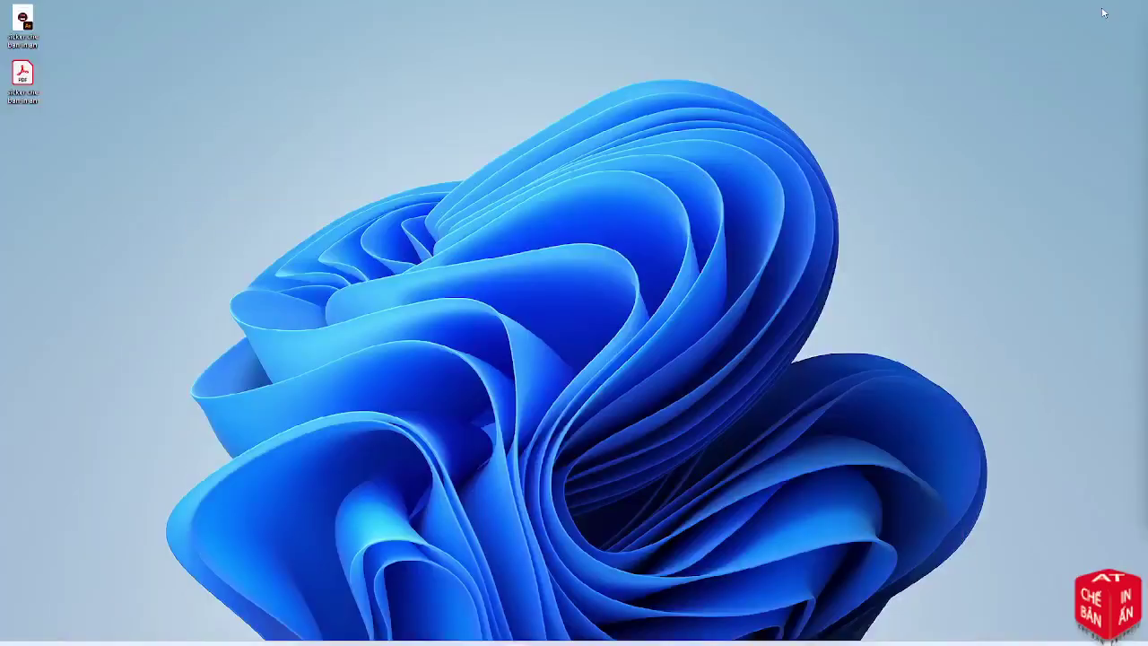